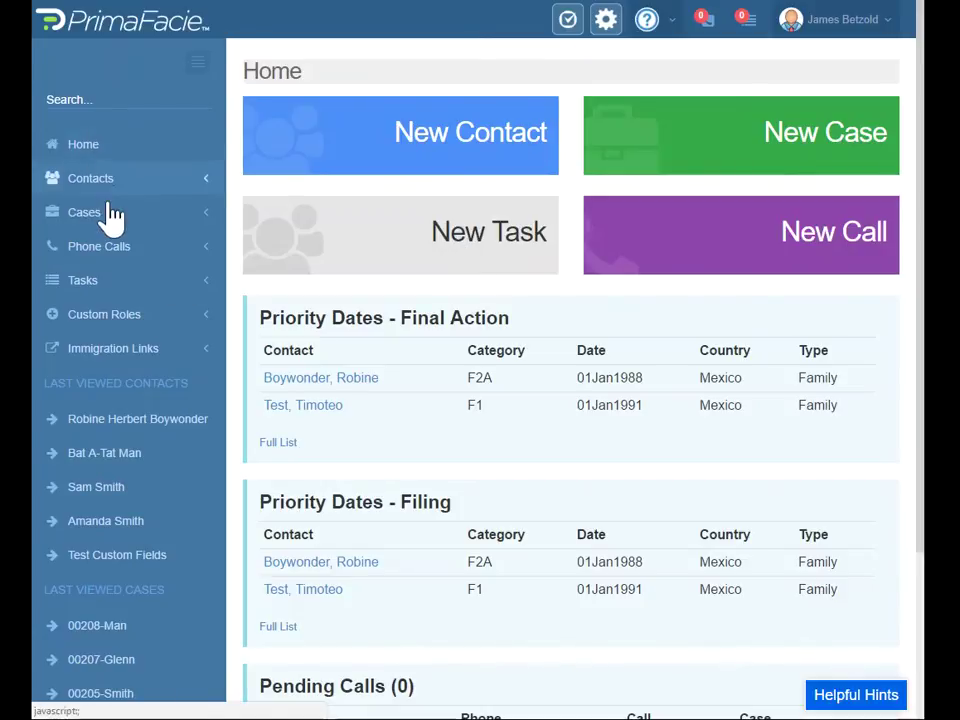
- Browse the sidebar's custom roles, interpreters and immigration links, ending back on the Home dashboard
click(88, 156)
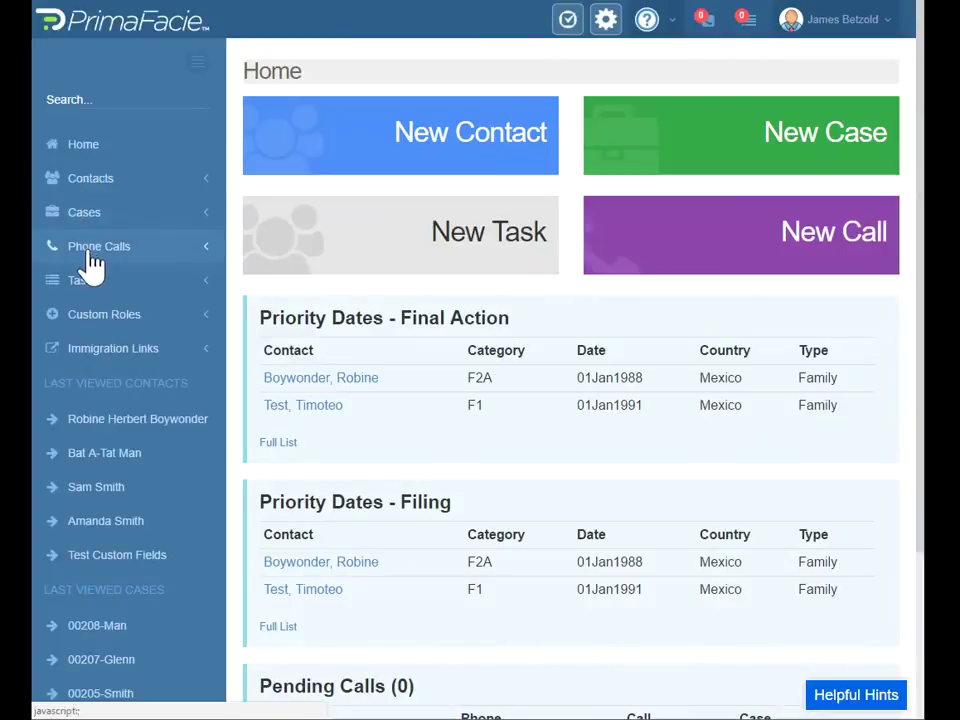
click(88, 325)
scroll(90, 321, down, 1)
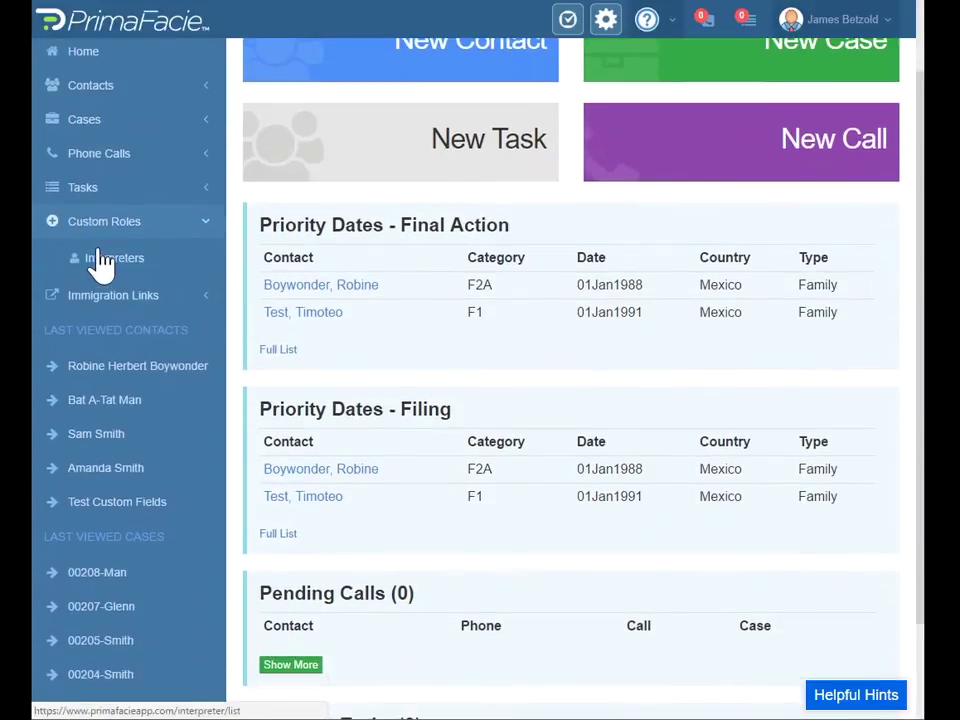
click(101, 260)
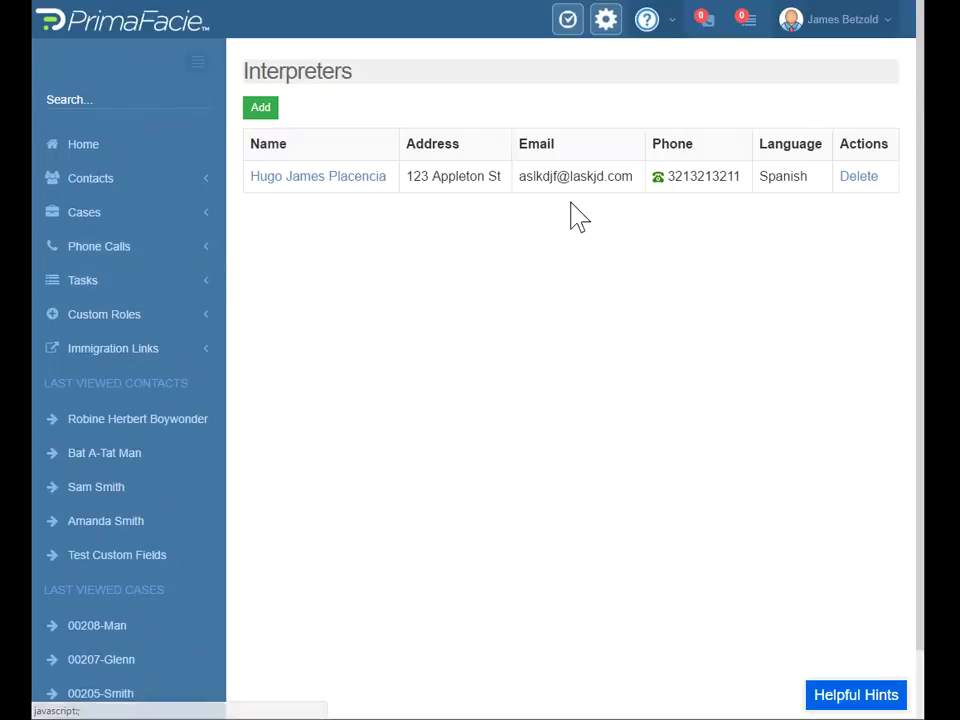
click(80, 364)
scroll(70, 360, down, 2)
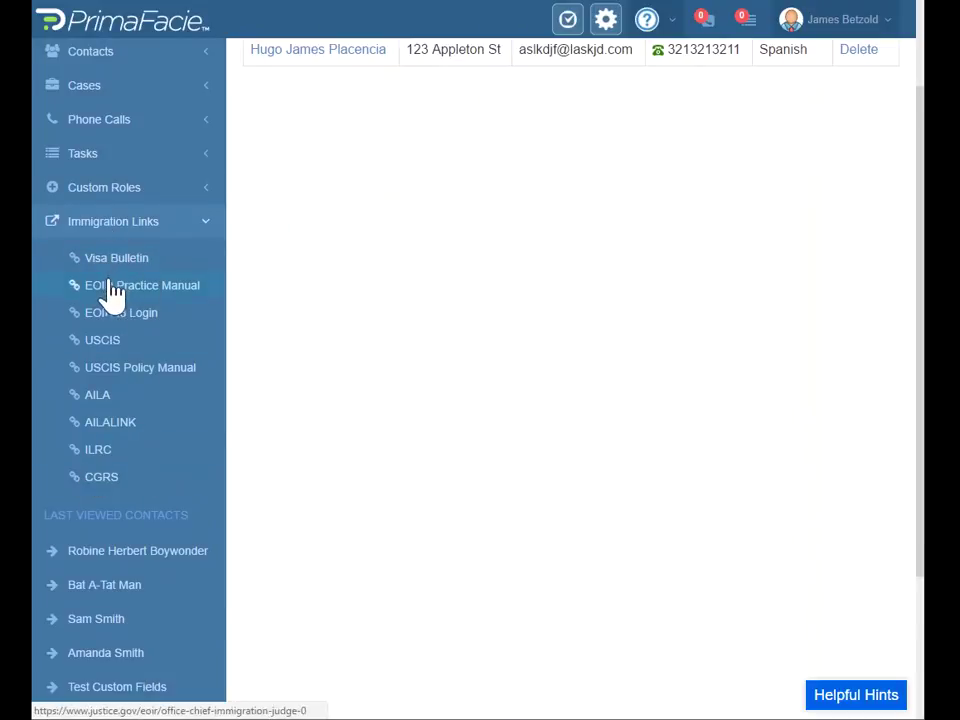
click(72, 227)
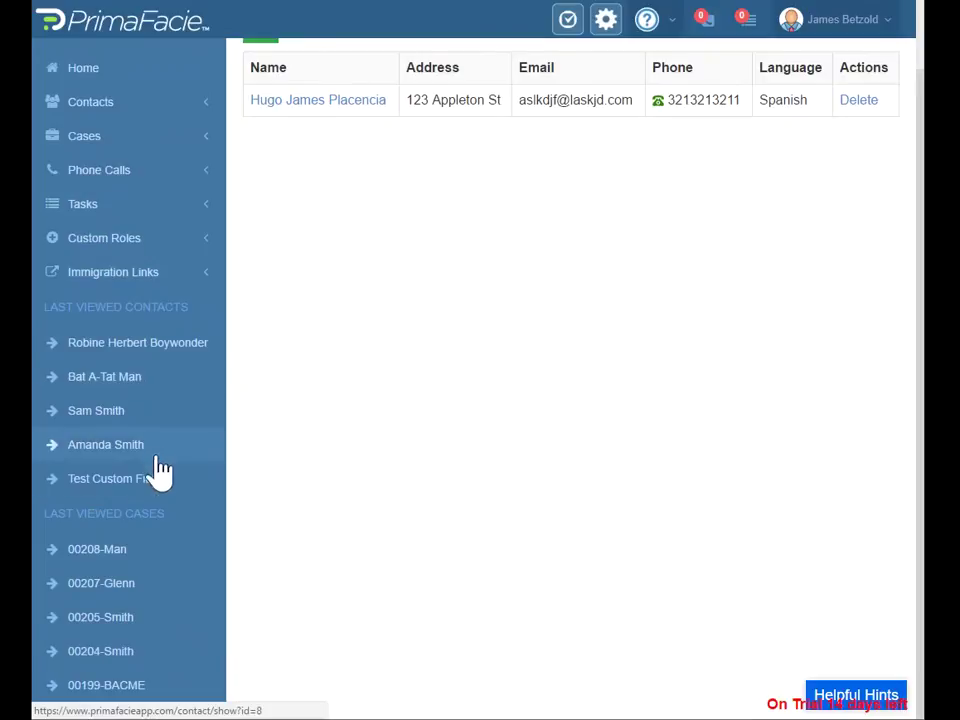
scroll(150, 463, up, 1)
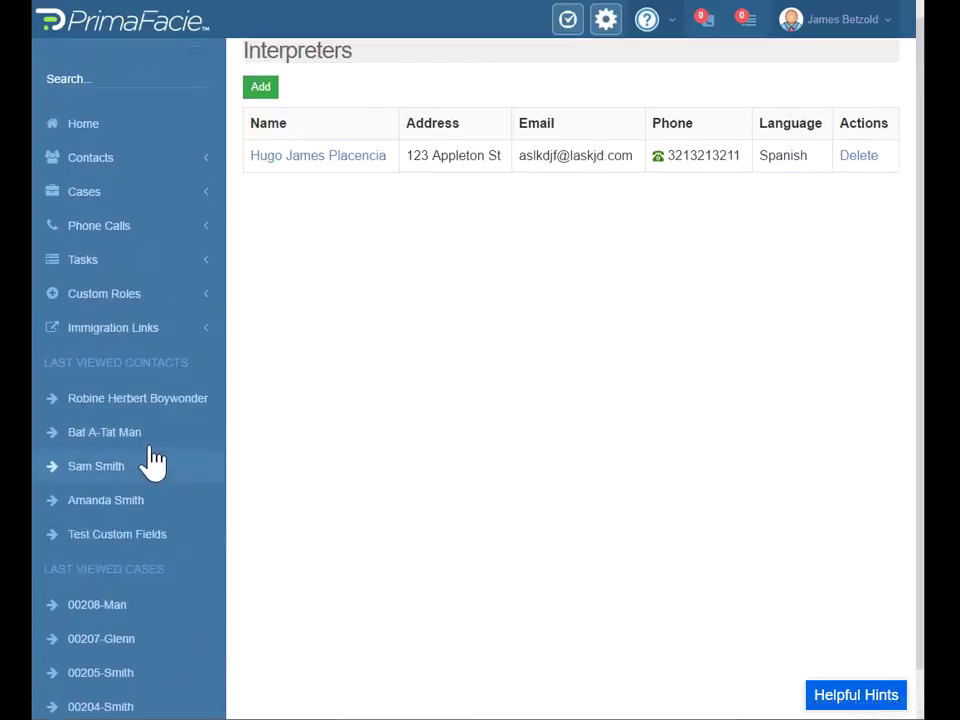
click(92, 150)
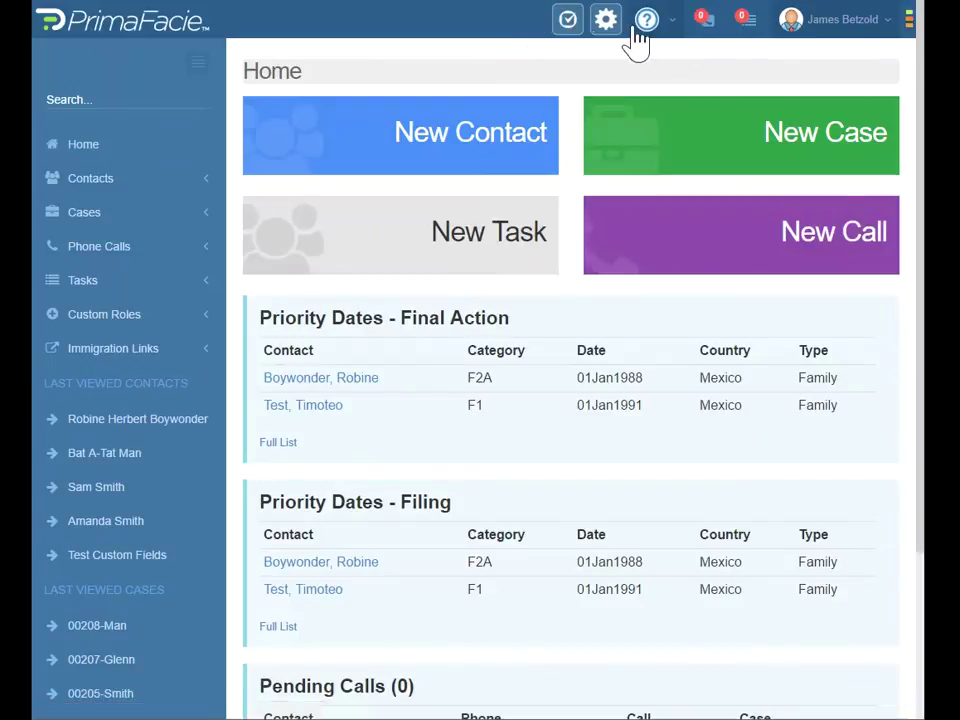
- Review the account profile details, including the Fax field, and close them
click(888, 36)
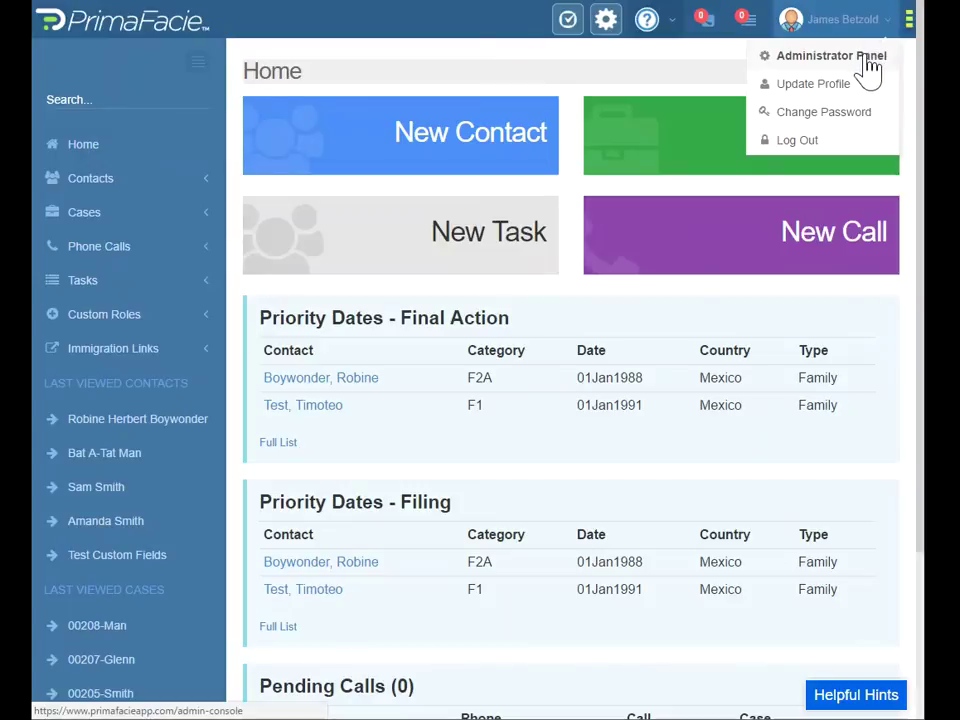
click(815, 84)
click(424, 403)
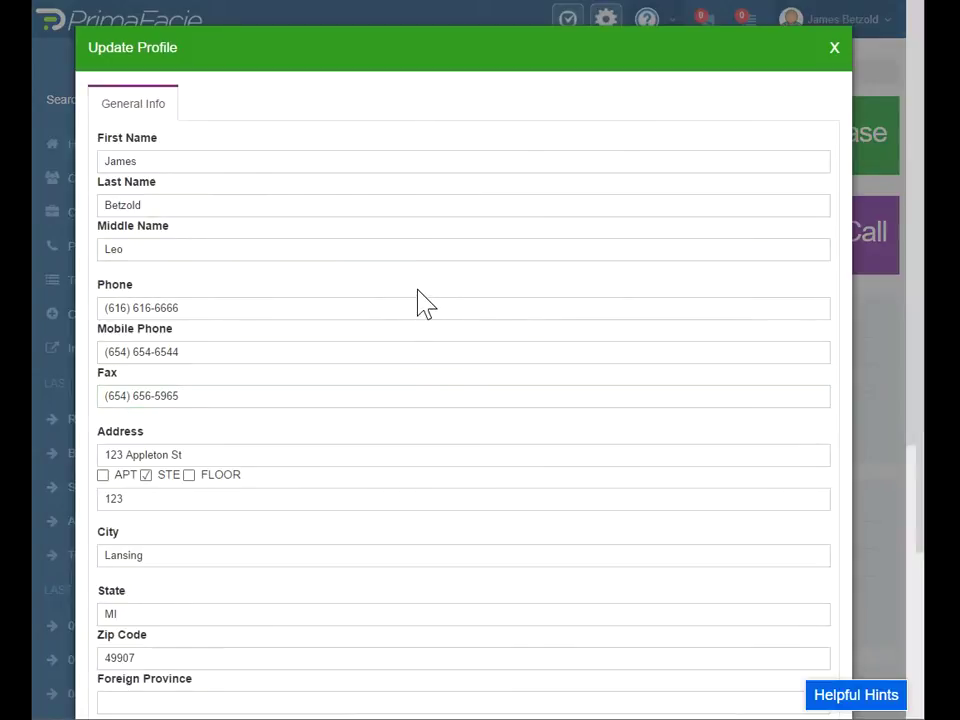
scroll(453, 300, down, 3)
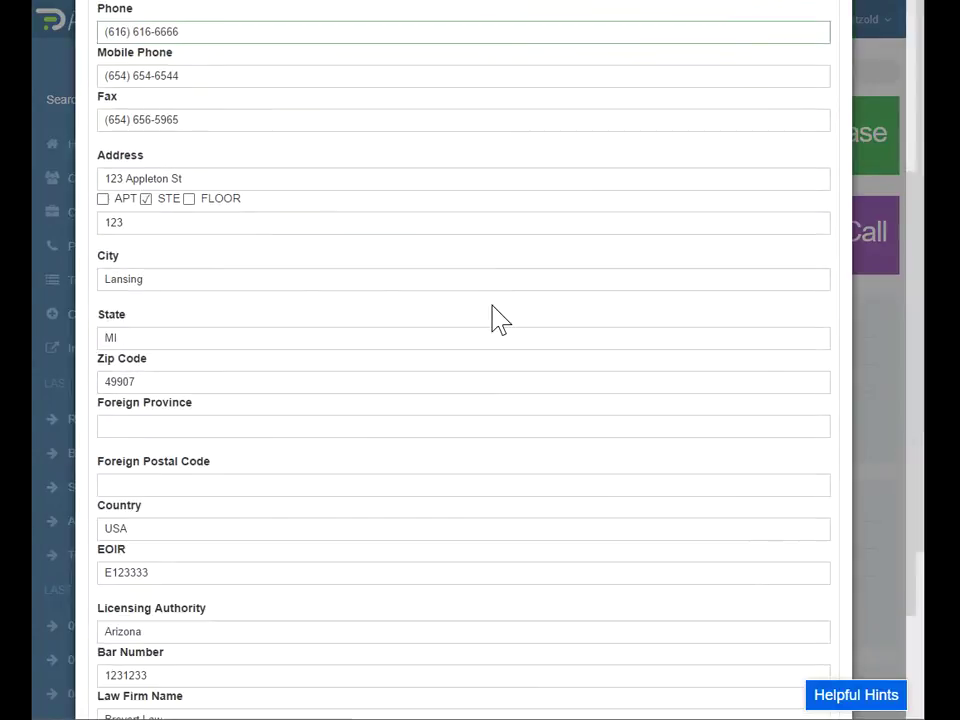
scroll(527, 298, up, 3)
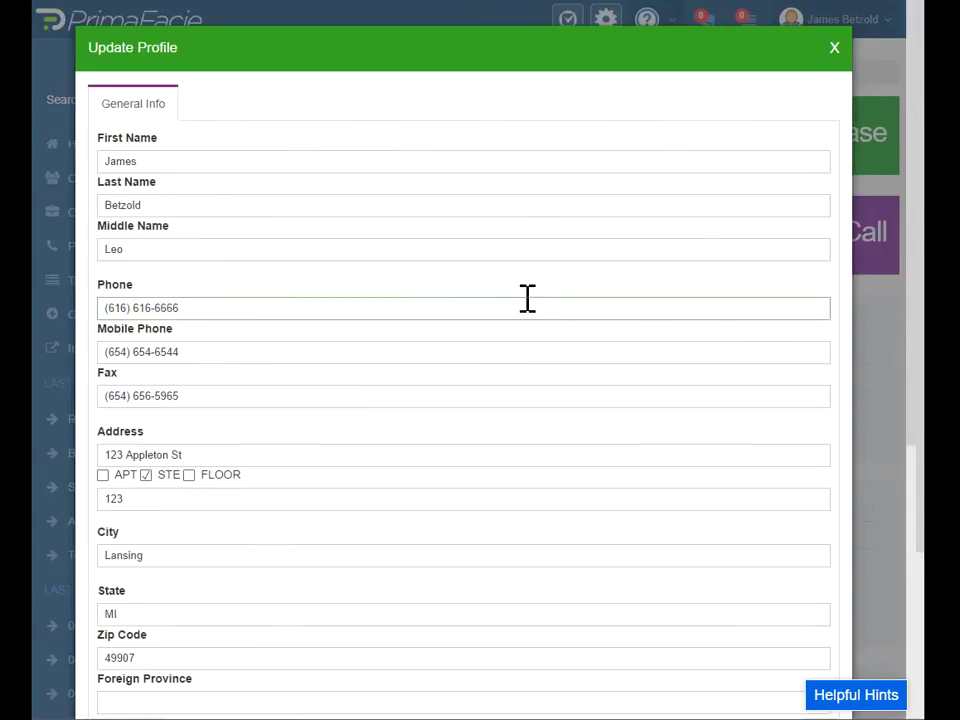
click(834, 48)
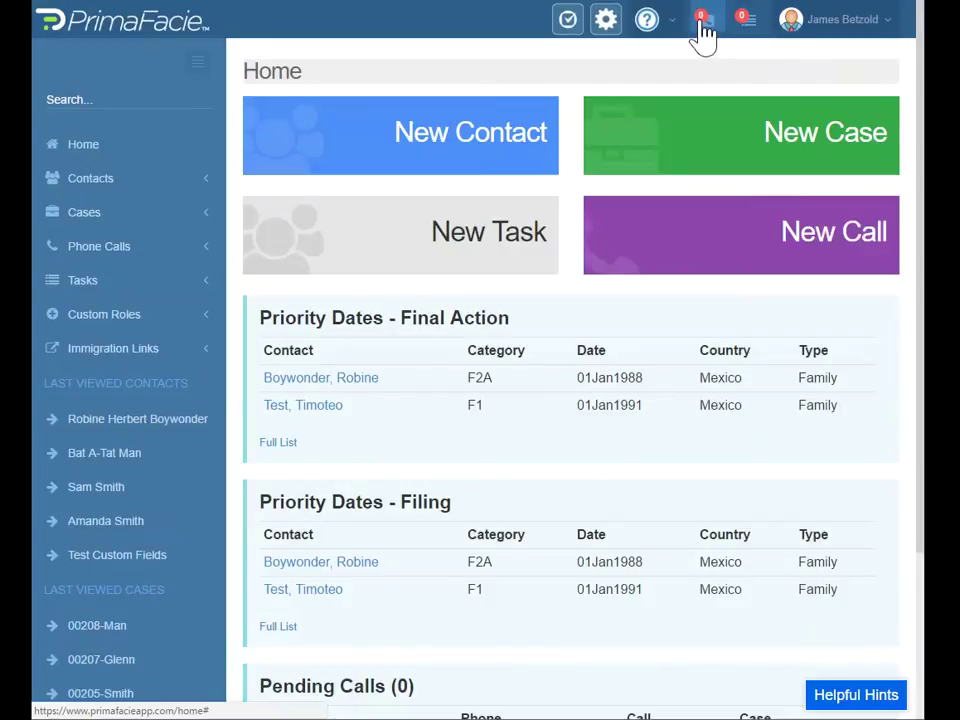
- Check the pending tasks and calls, then go to the PrimaFacie Support Website
click(750, 22)
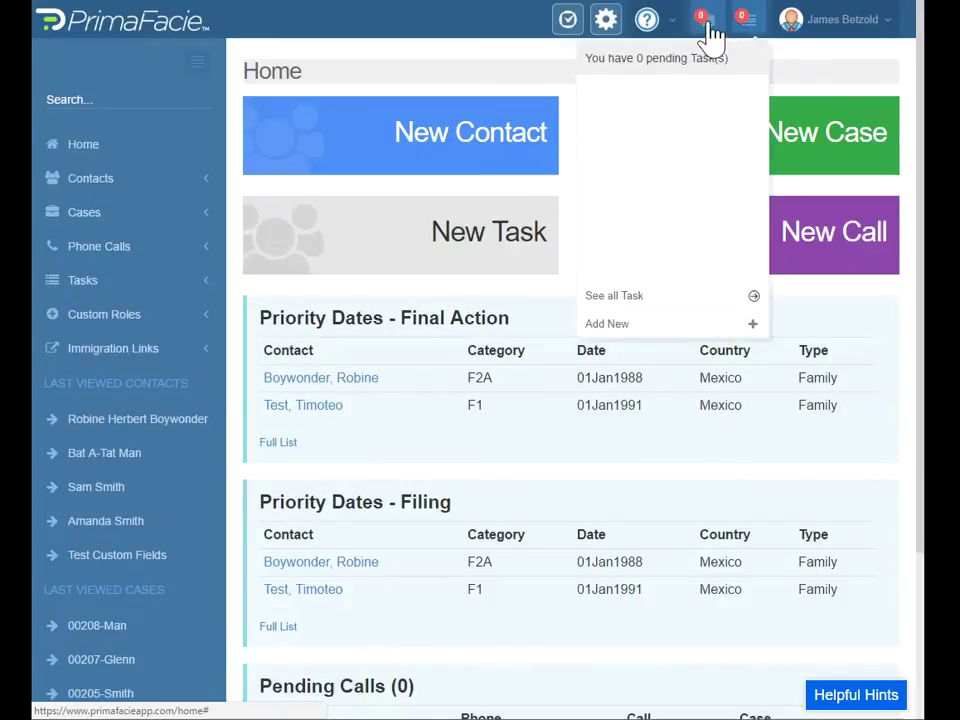
click(708, 22)
click(673, 26)
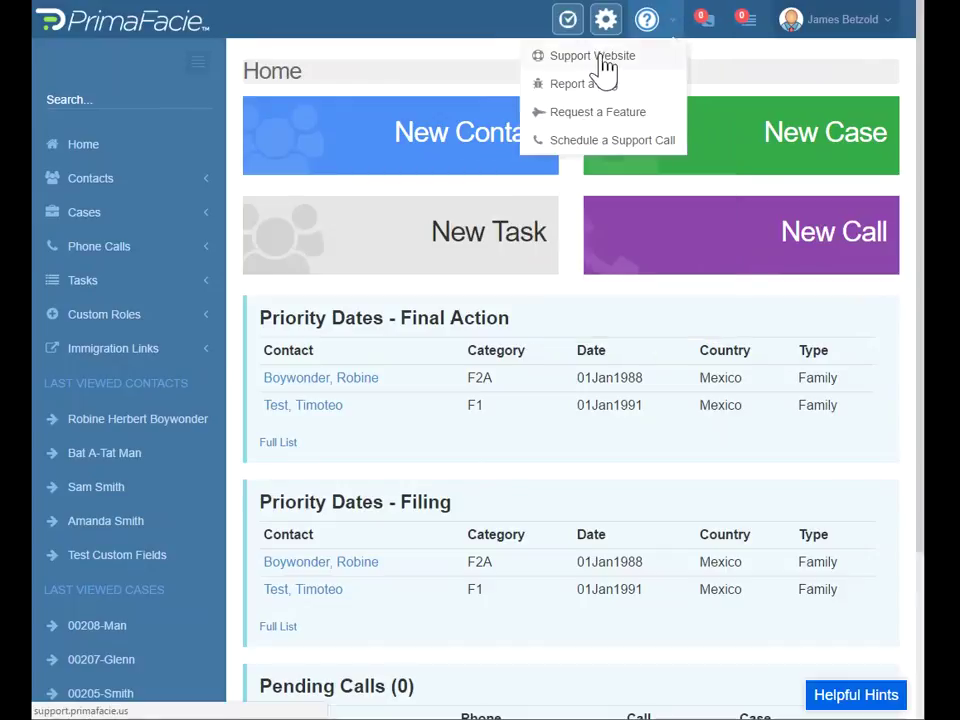
click(603, 86)
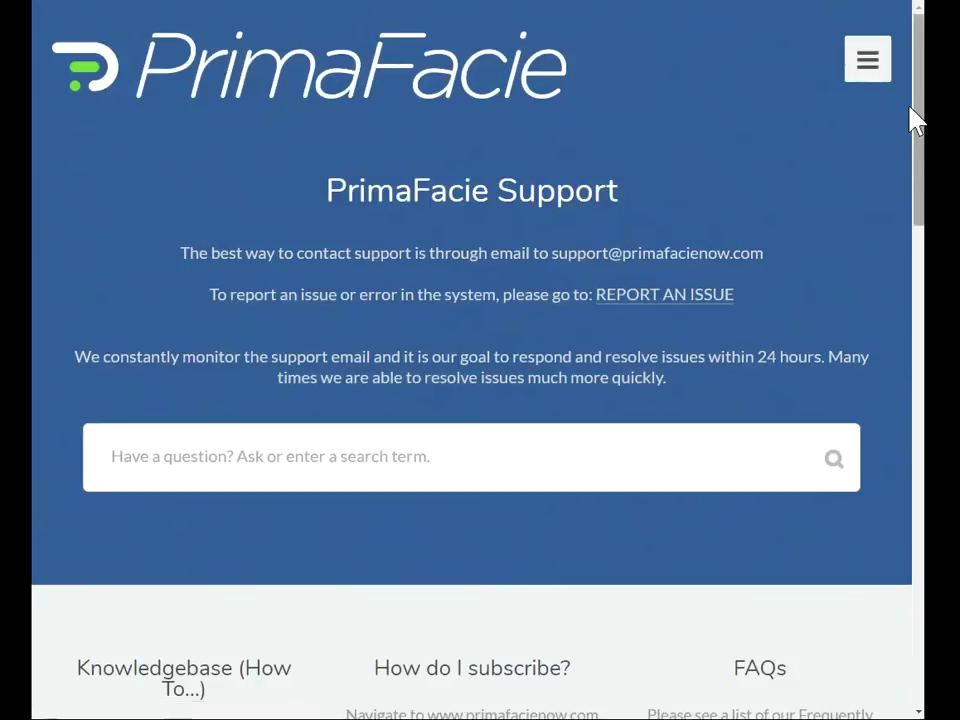
- Scroll through the support site's knowledgebase of how-to articles
drag(920, 115, 905, 276)
drag(915, 207, 921, 375)
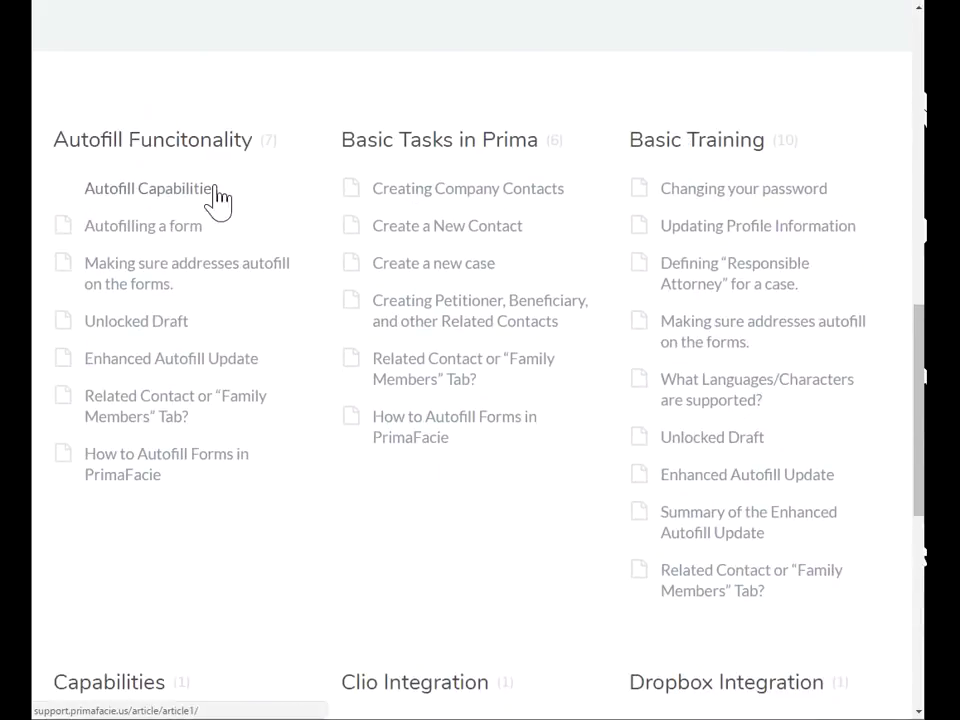
scroll(395, 370, down, 5)
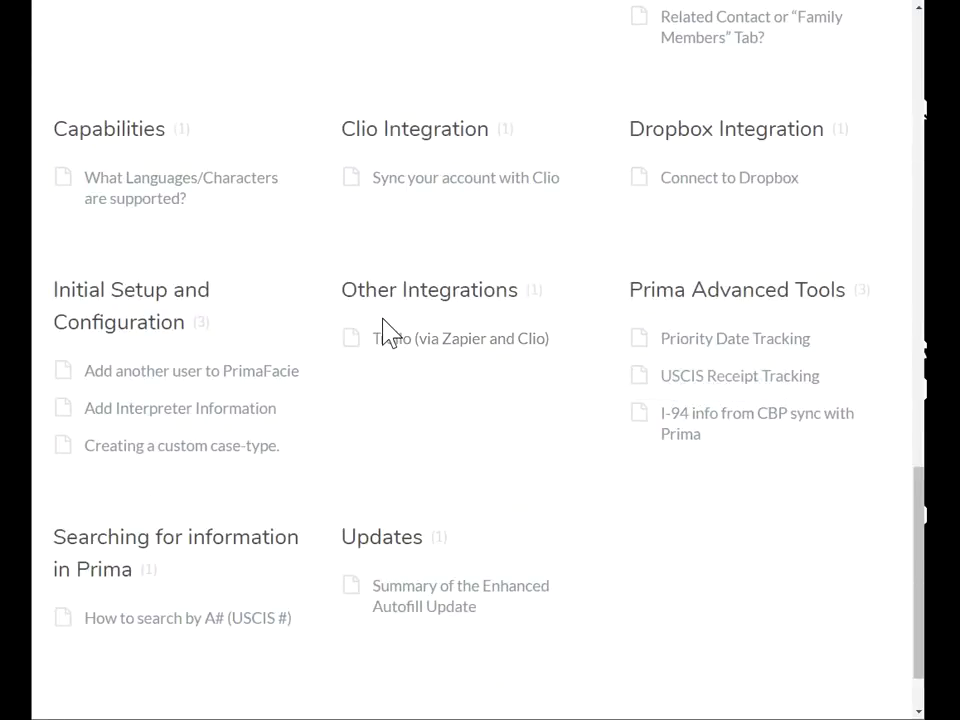
scroll(386, 330, up, 15)
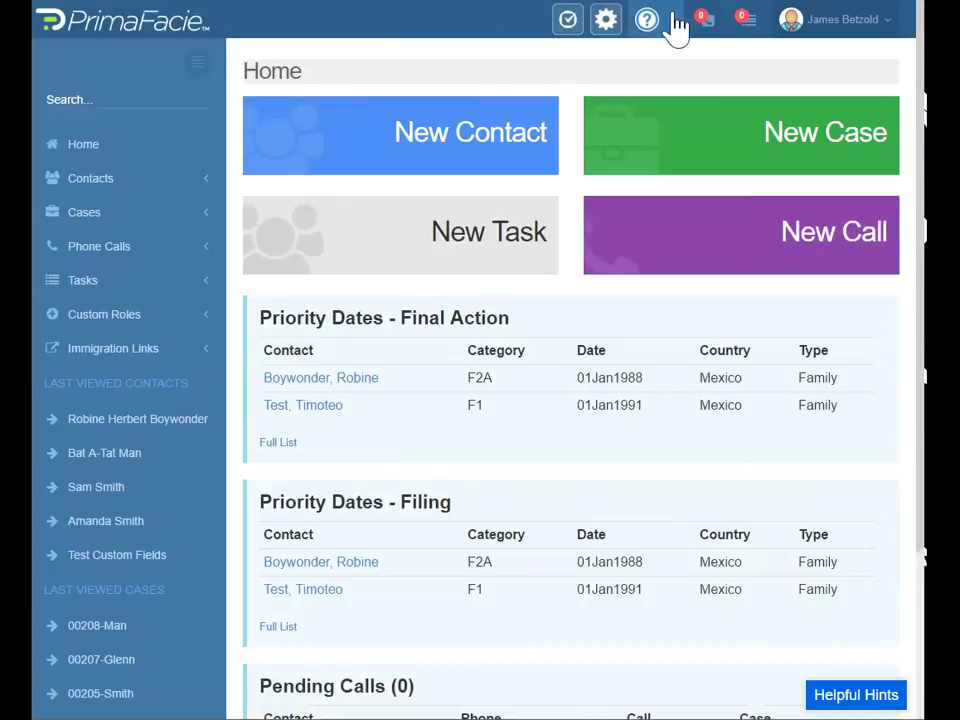
click(676, 27)
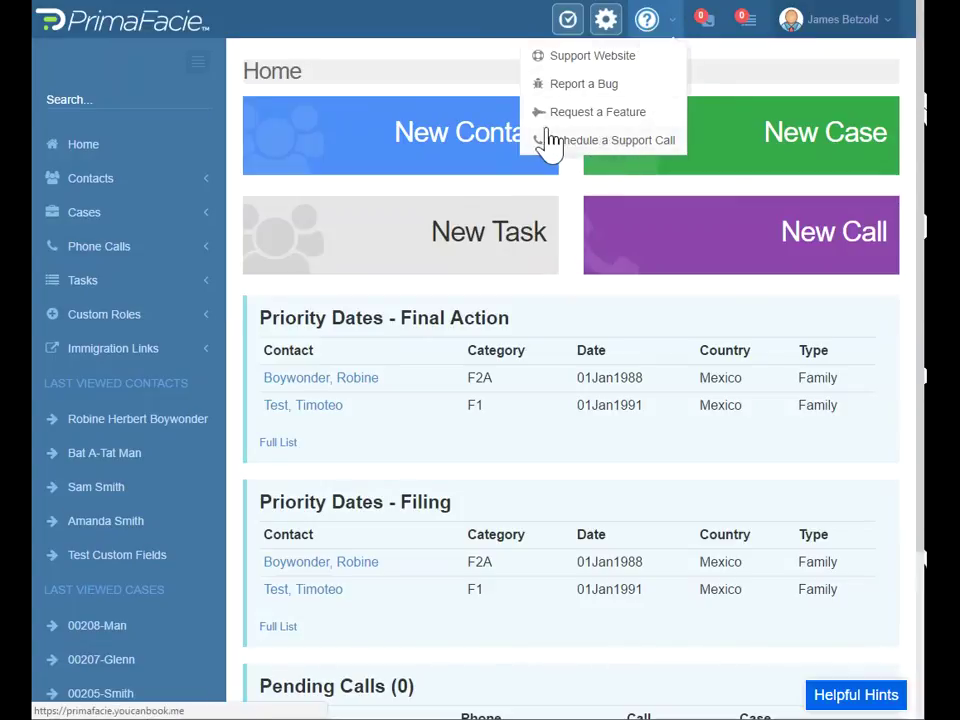
click(588, 84)
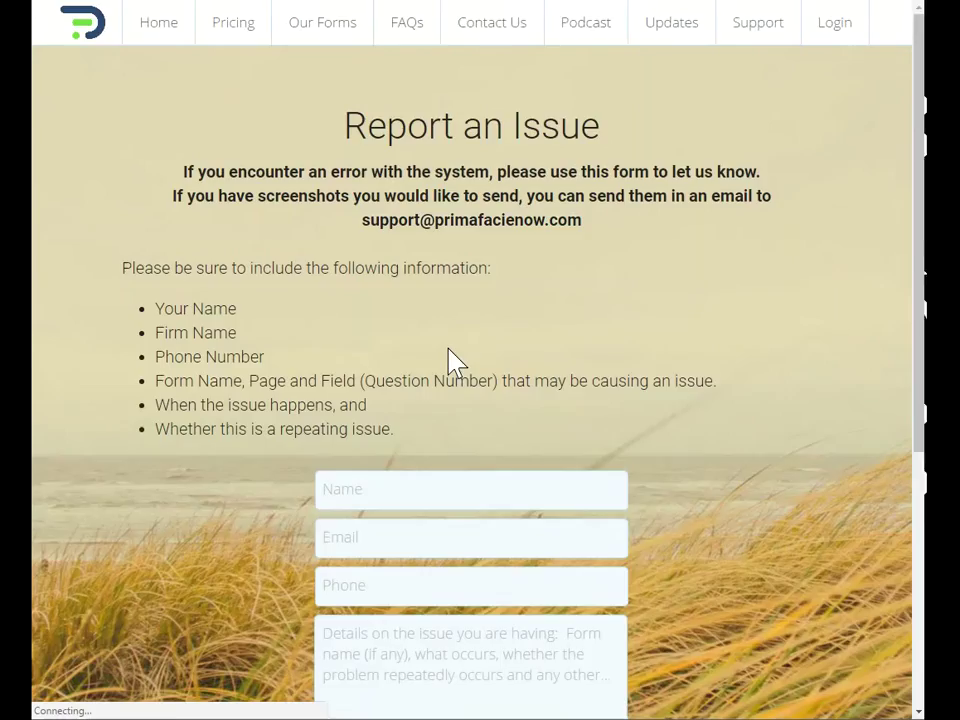
scroll(572, 460, down, 3)
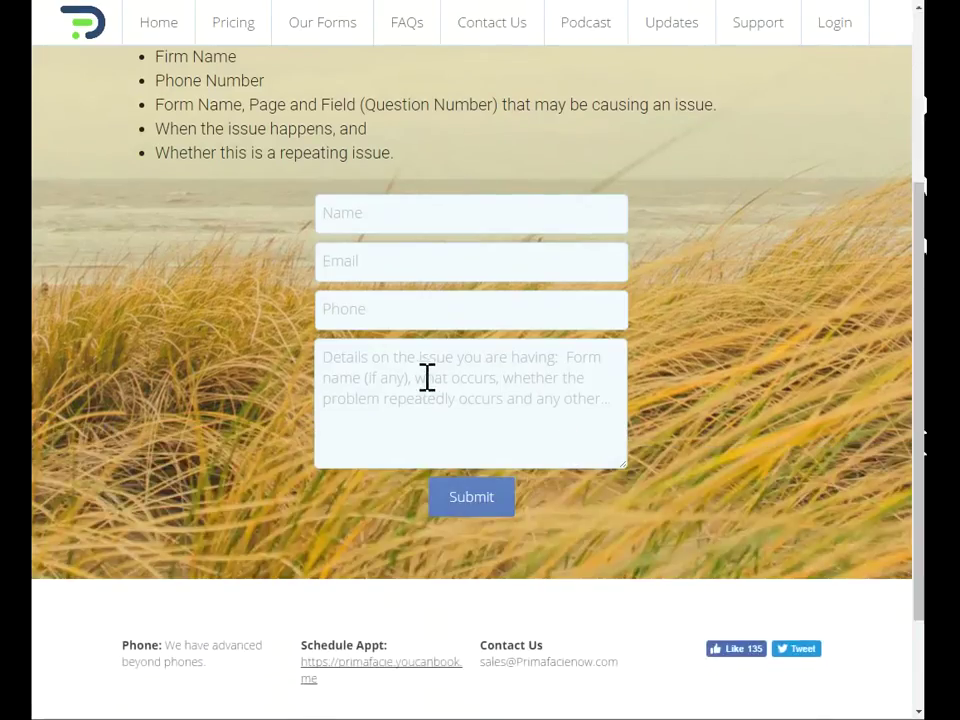
scroll(412, 380, up, 3)
drag(390, 426, 170, 265)
triple_click(260, 171)
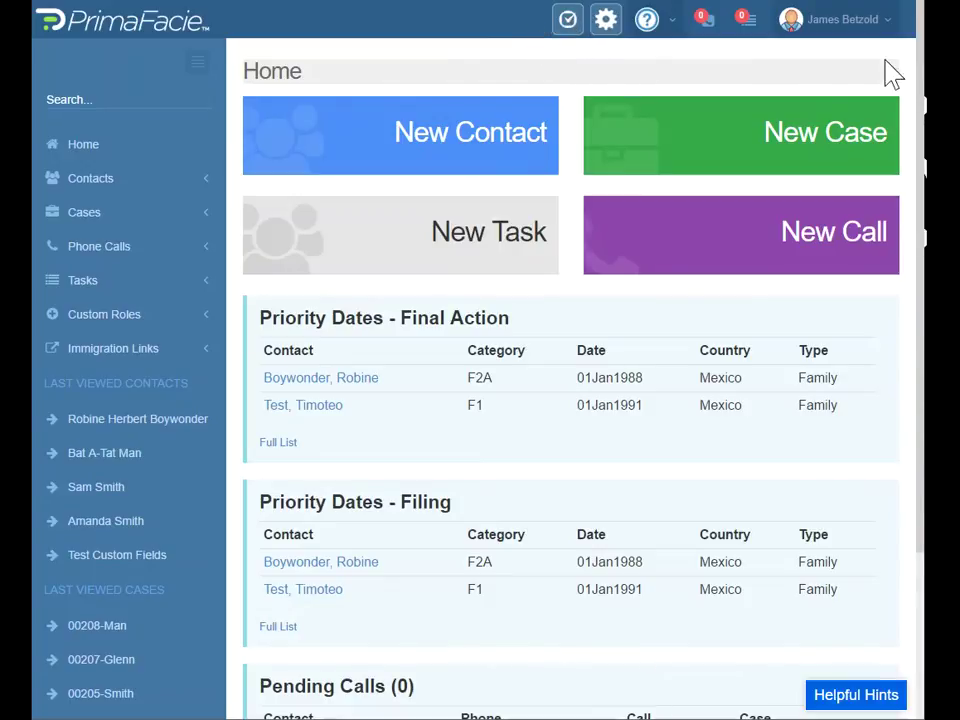
click(872, 24)
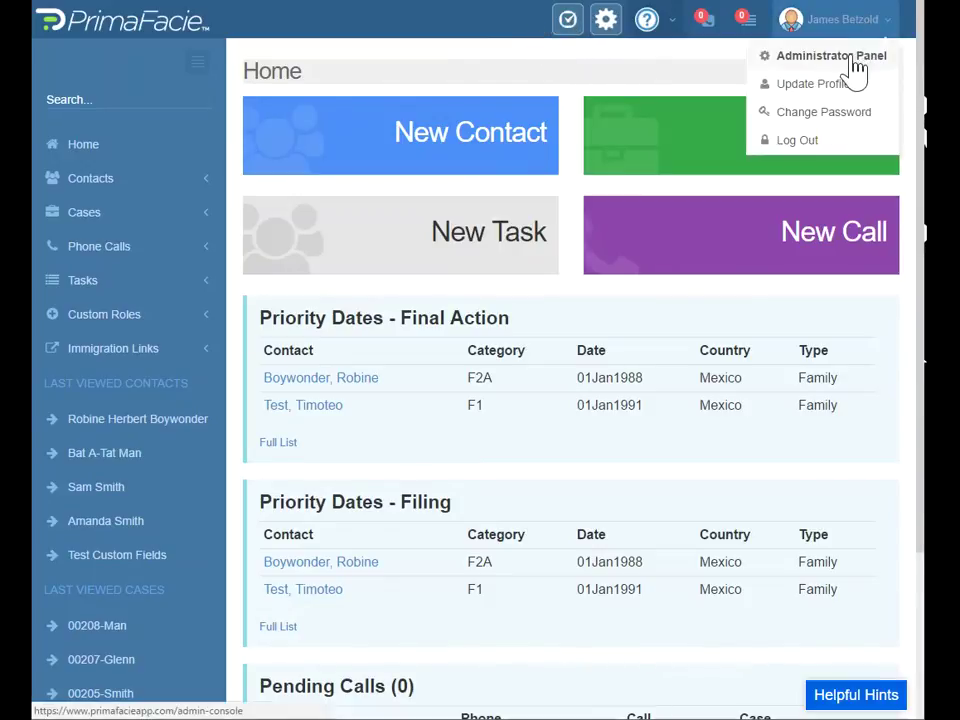
- Open the Administrator Panel with Brevort Law's tenant info and reset page zoom to normal
click(853, 60)
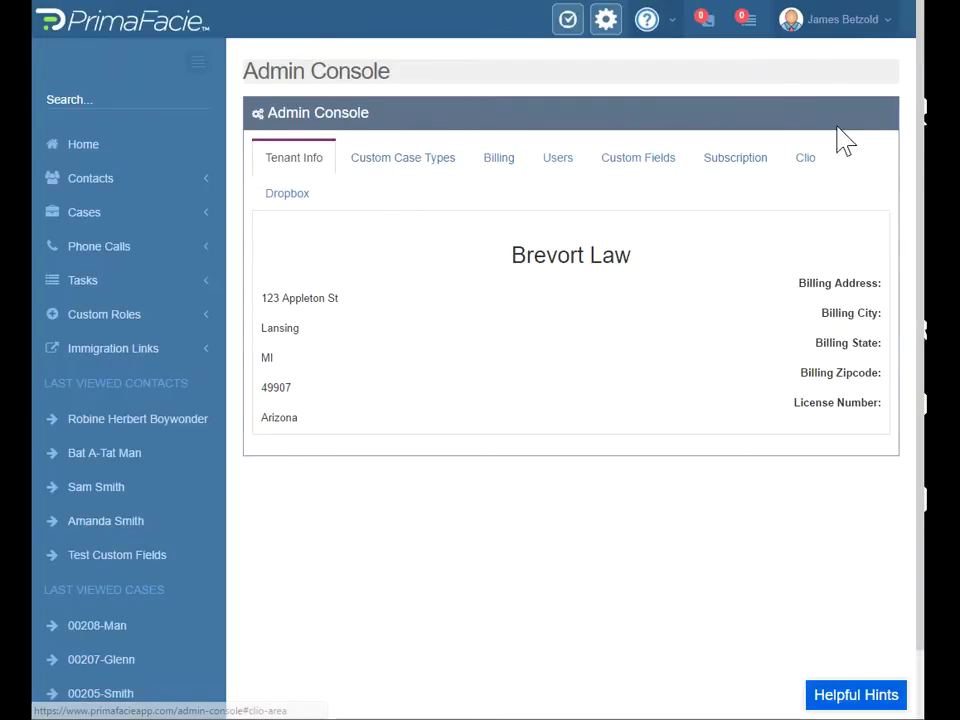
key(ctrl+minus)
key(ctrl+minus)
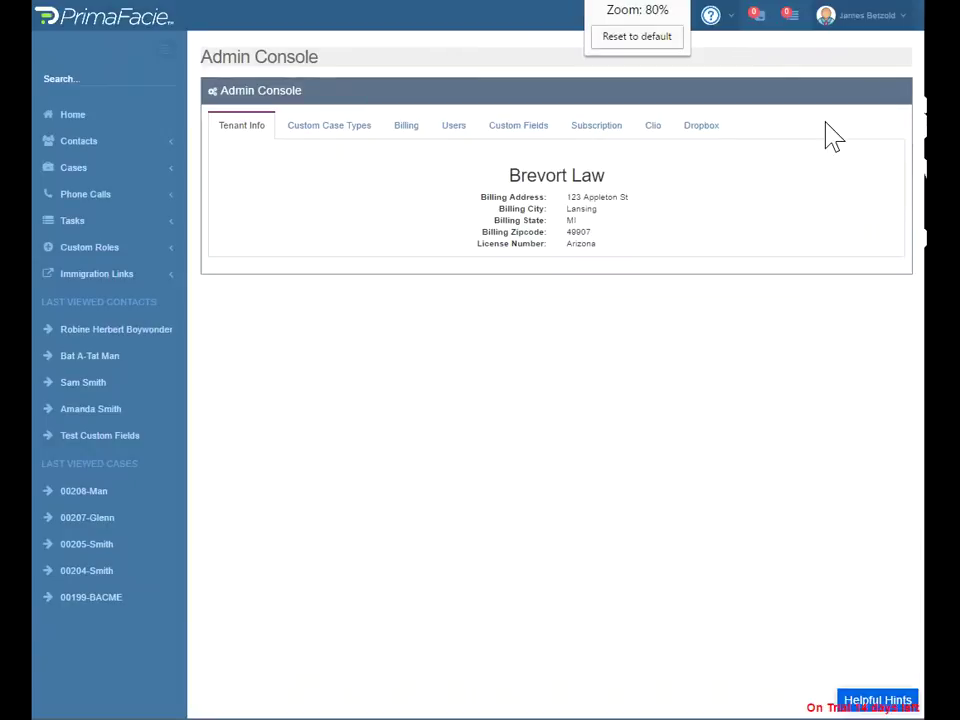
key(ctrl+0)
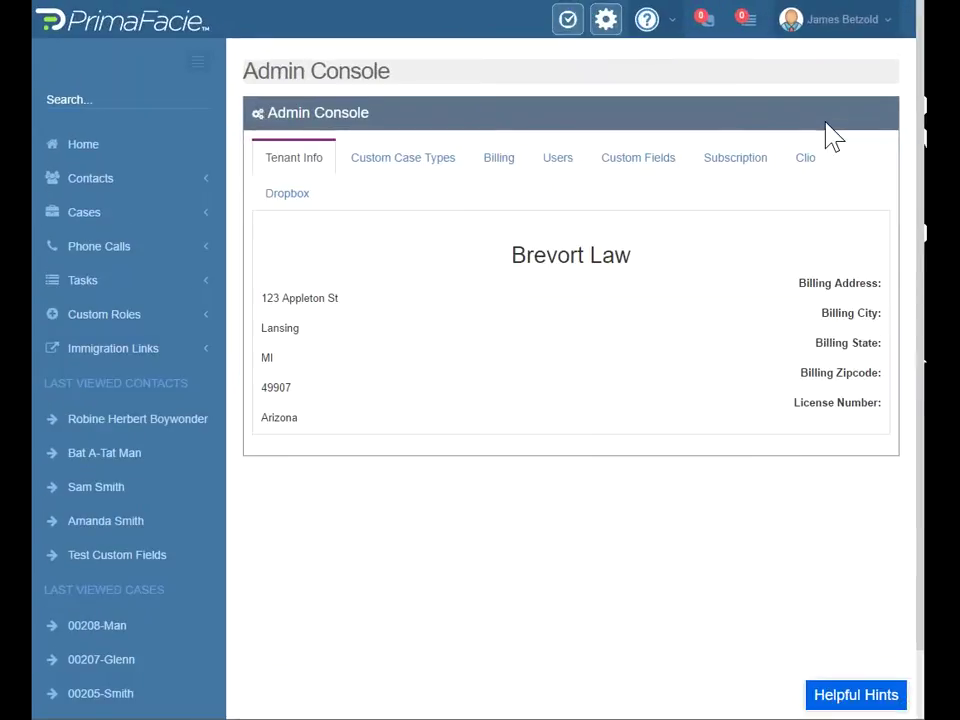
- Look over Custom Case Types, then view the Users tab showing one active administrator
click(396, 160)
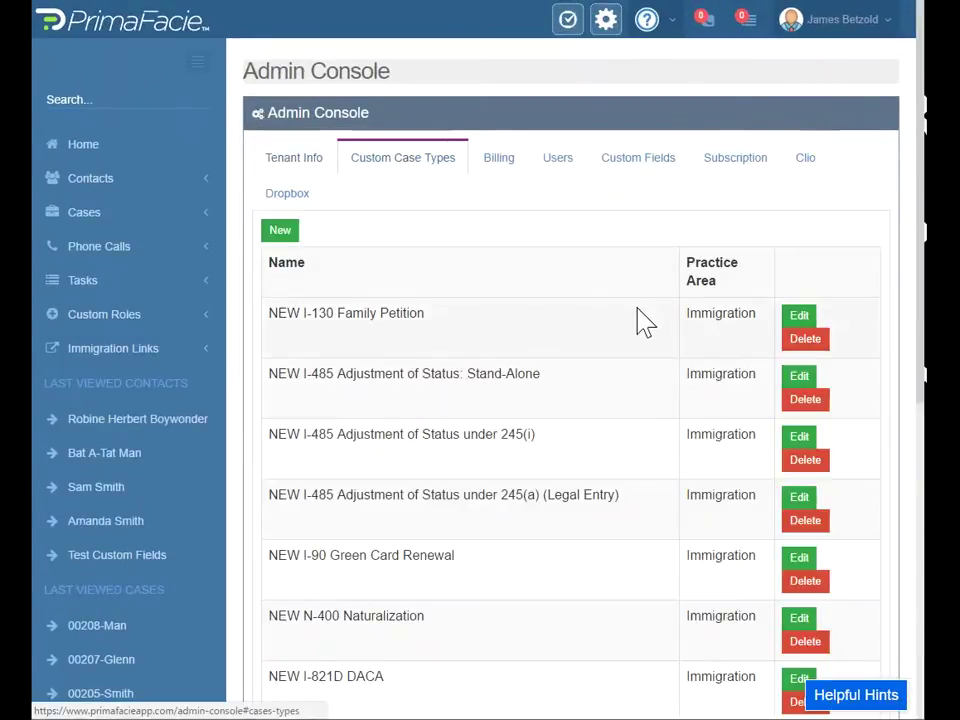
scroll(561, 362, down, 5)
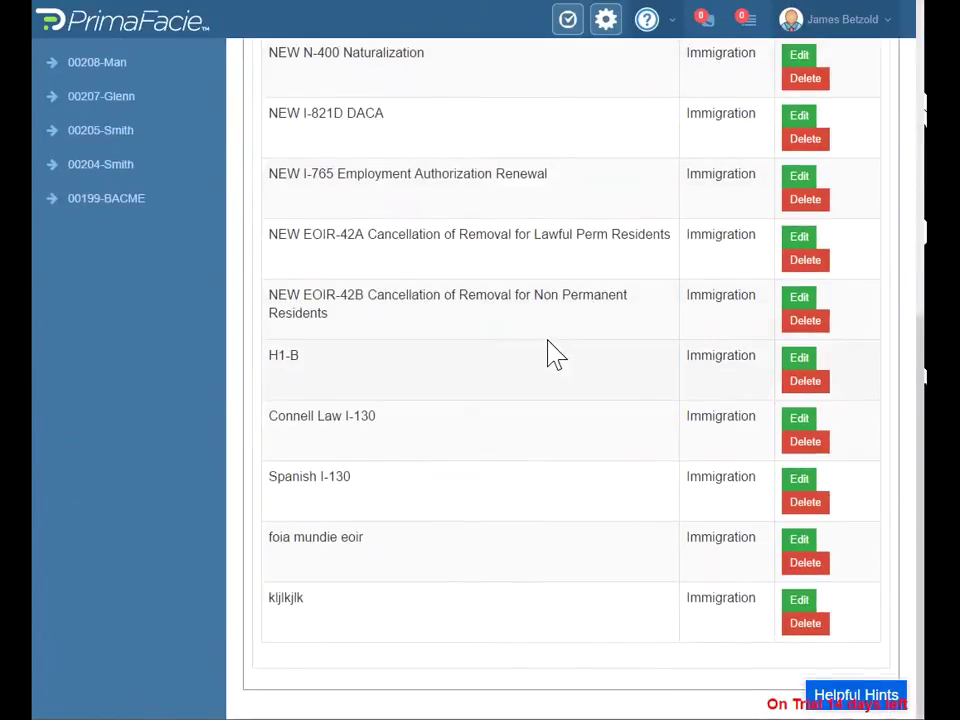
scroll(556, 355, up, 5)
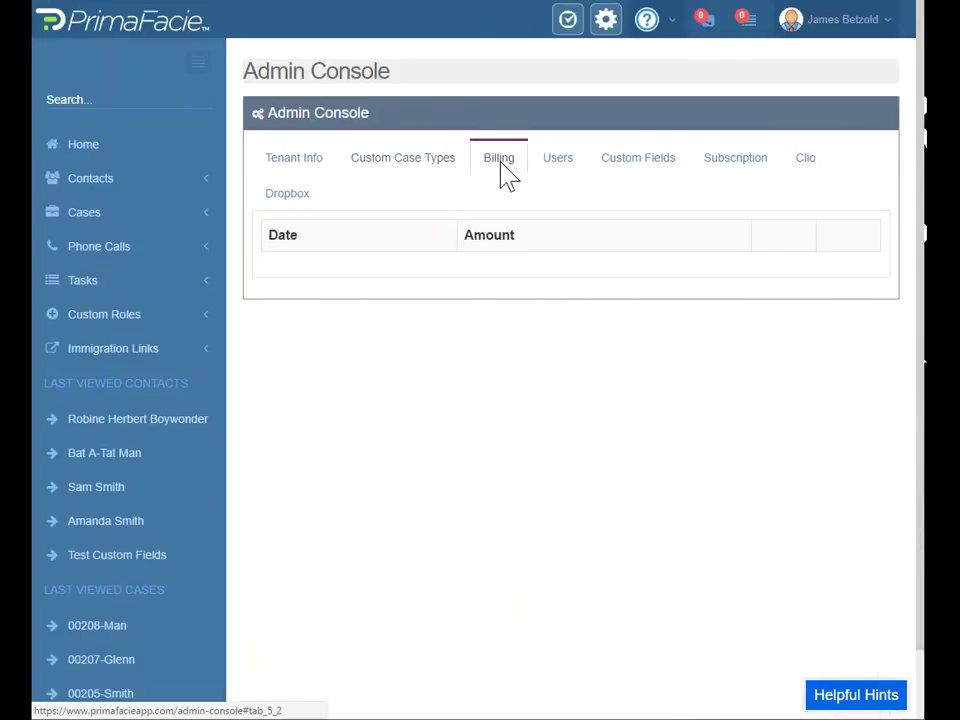
click(560, 170)
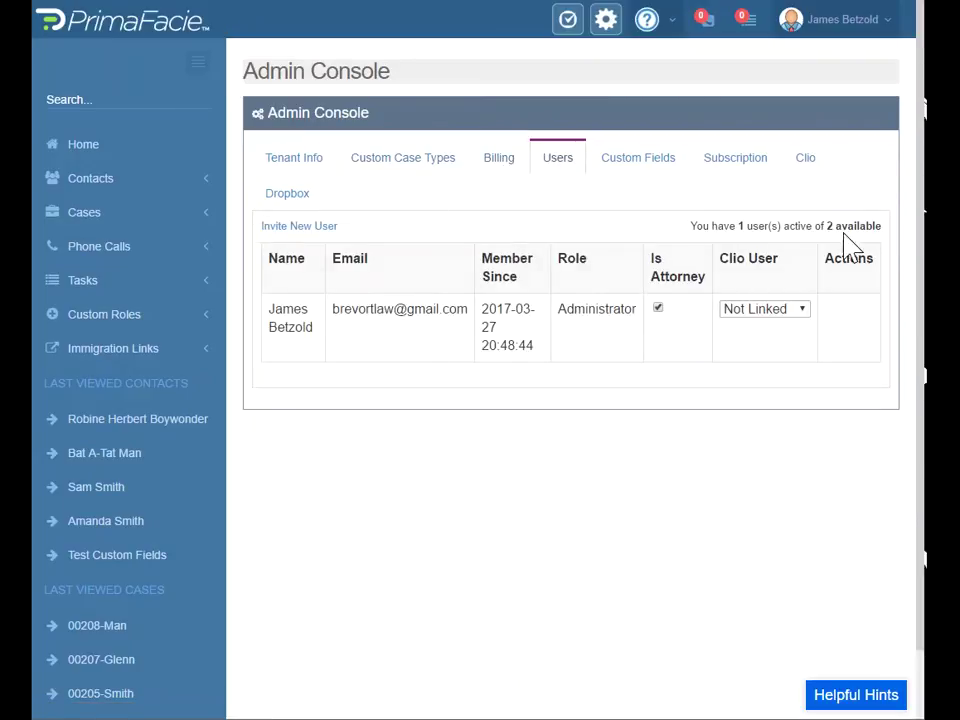
- Cancel the Invite User form and browse Custom Fields, Subscription, Clio and Dropbox settings
click(300, 227)
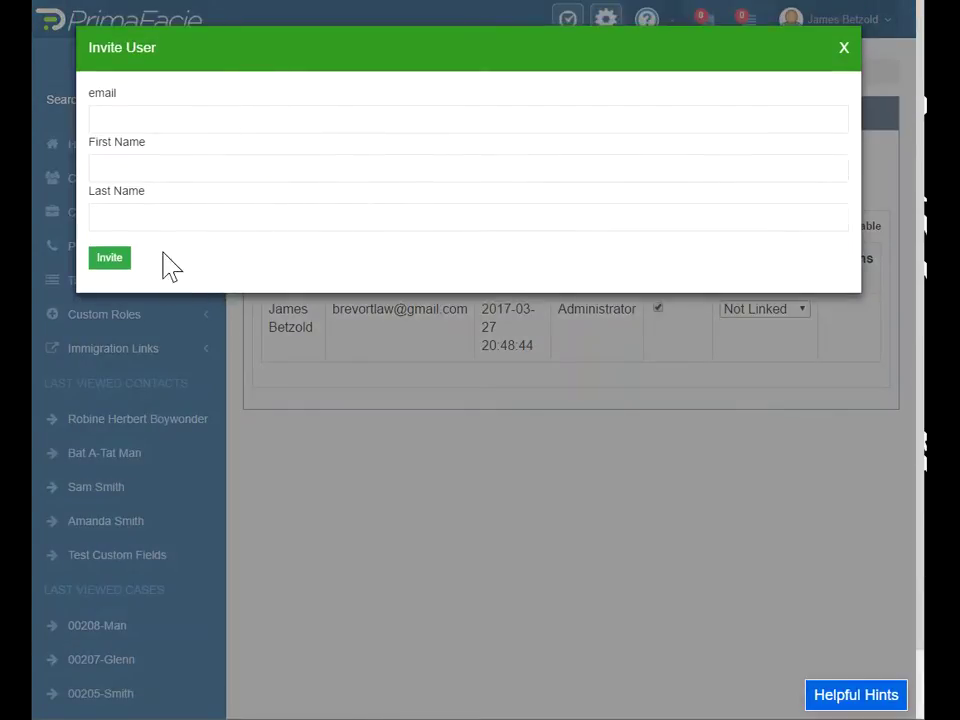
click(843, 50)
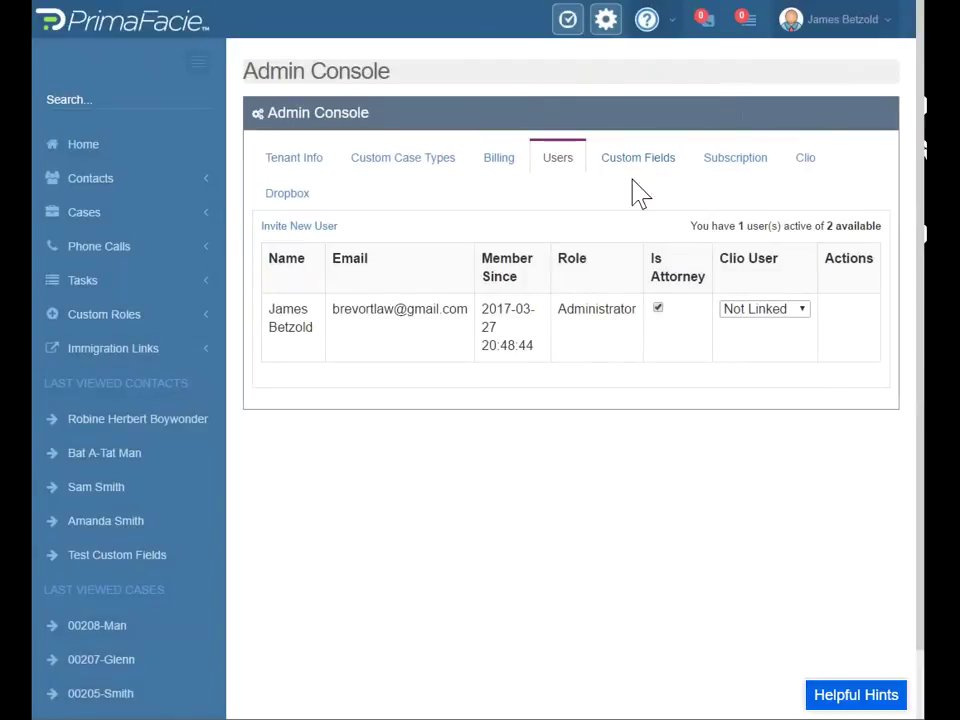
click(632, 172)
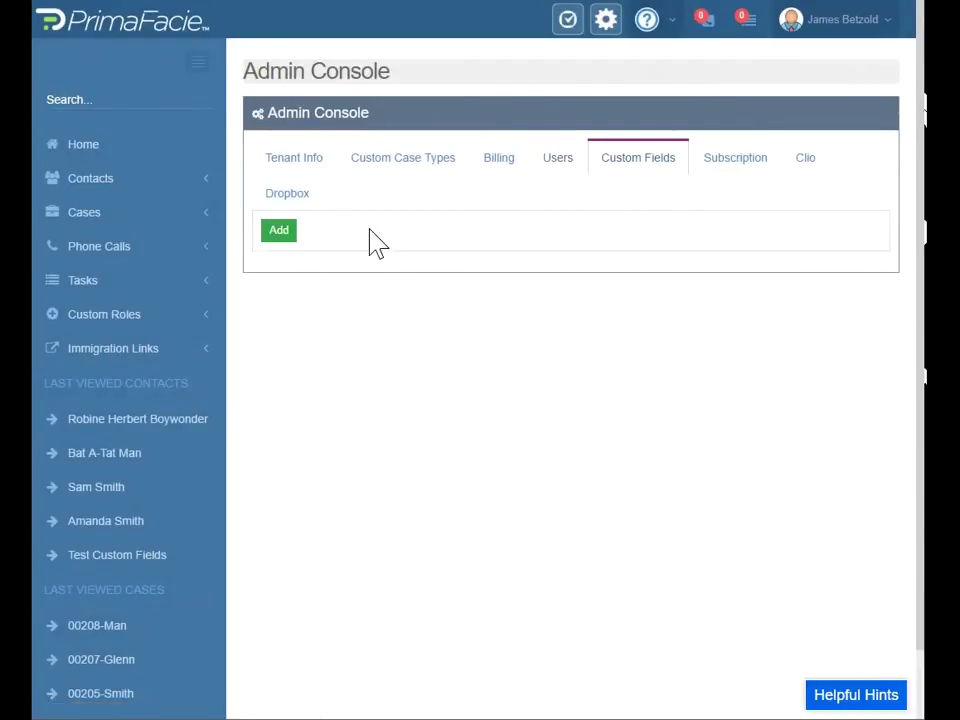
click(725, 160)
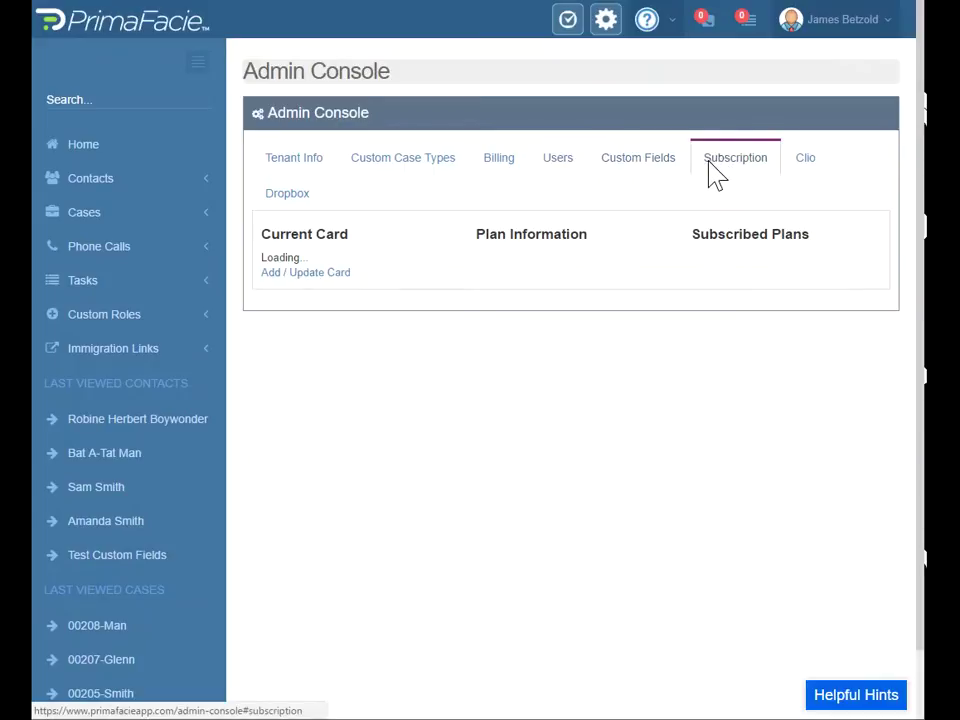
click(808, 168)
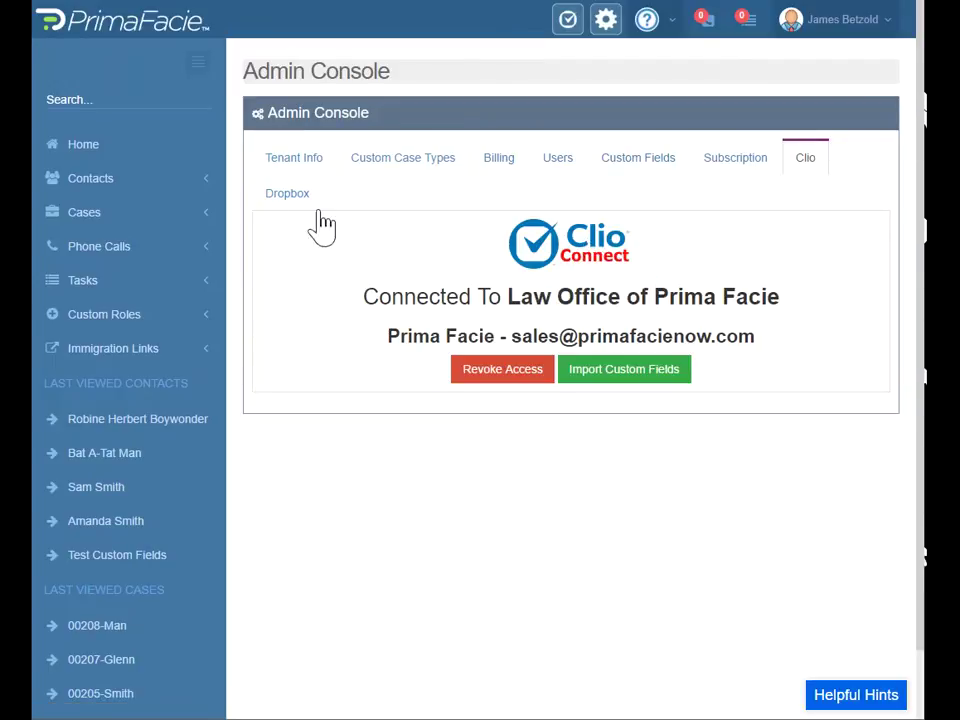
click(285, 200)
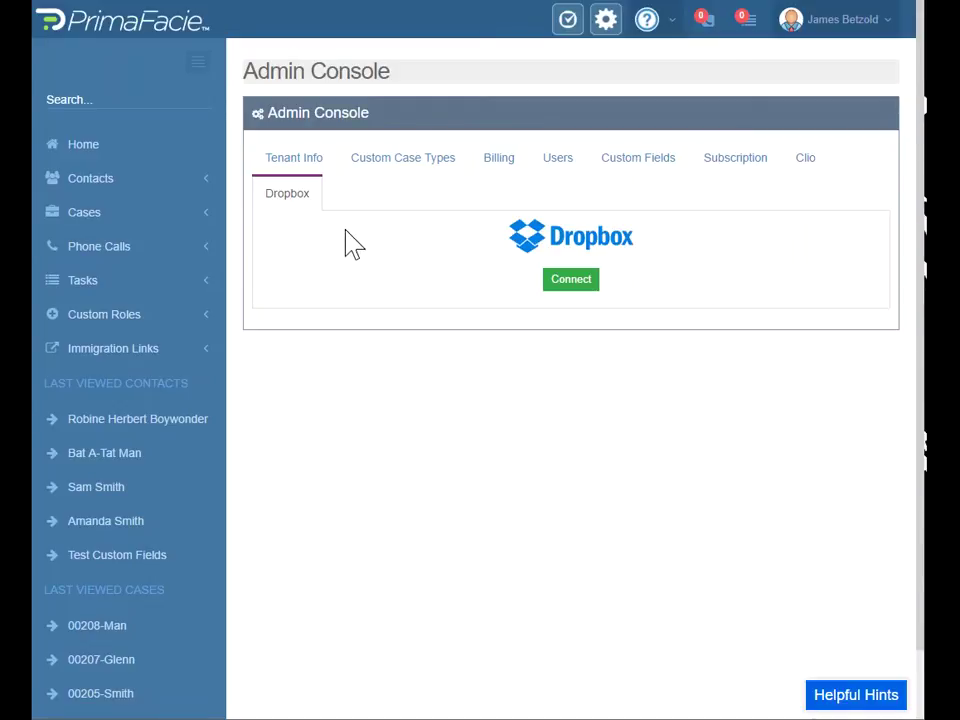
- Open a blank New Contact form from Home, scroll through it, and close it unsaved
click(80, 152)
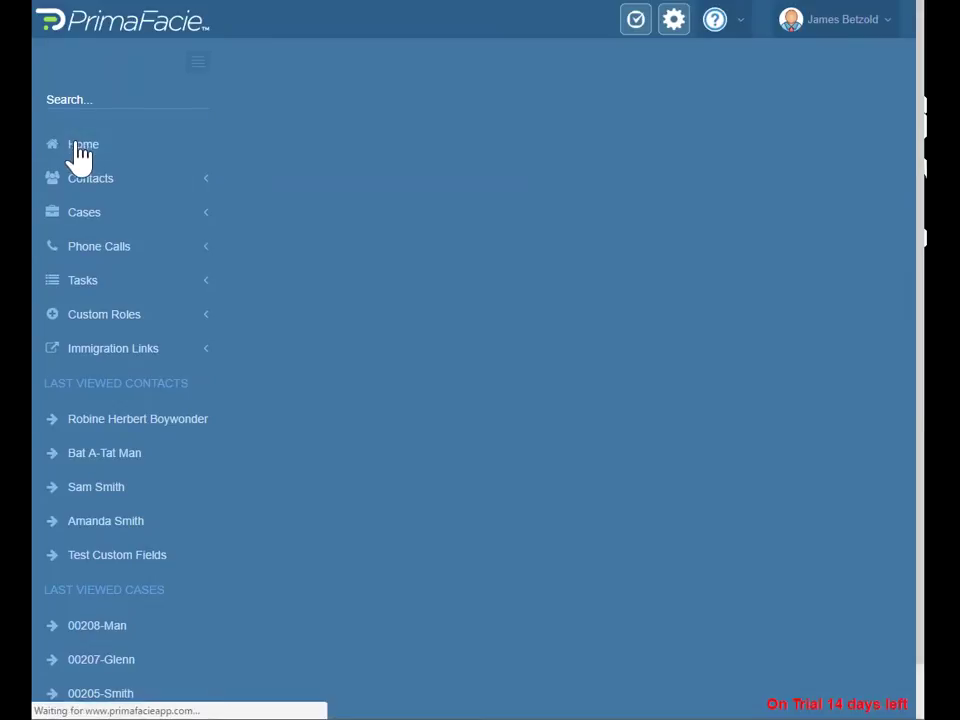
click(440, 145)
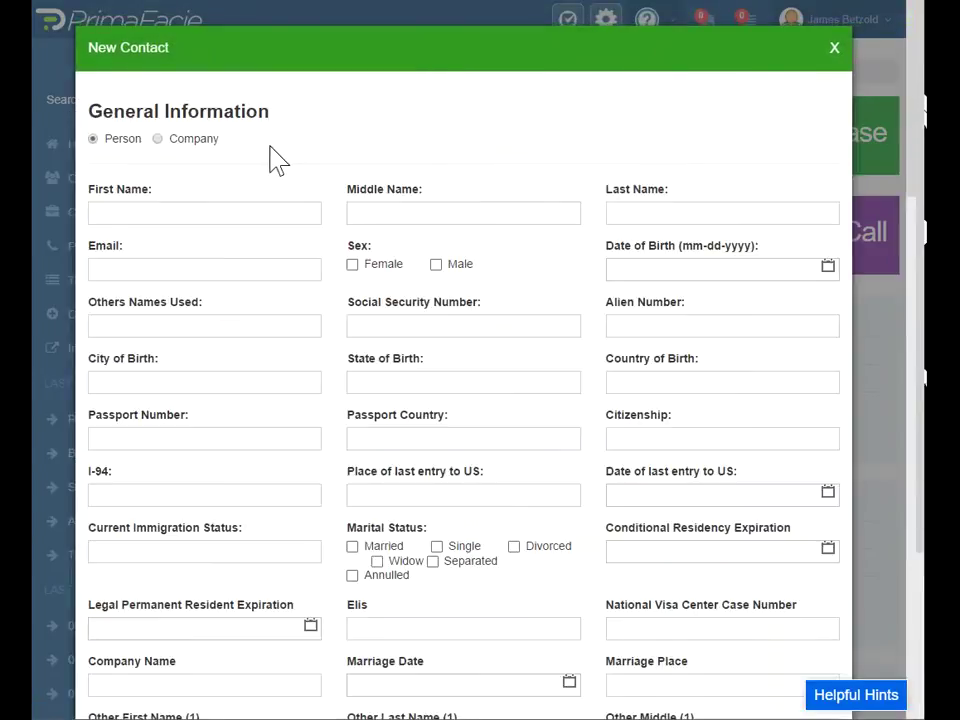
scroll(240, 266, down, 3)
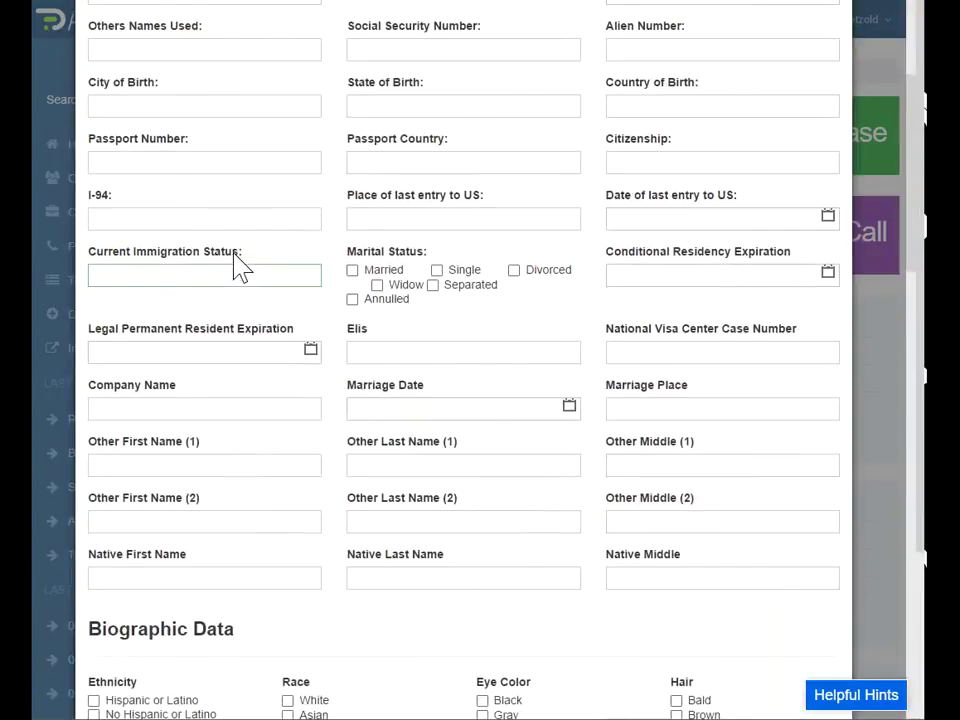
scroll(240, 266, down, 6)
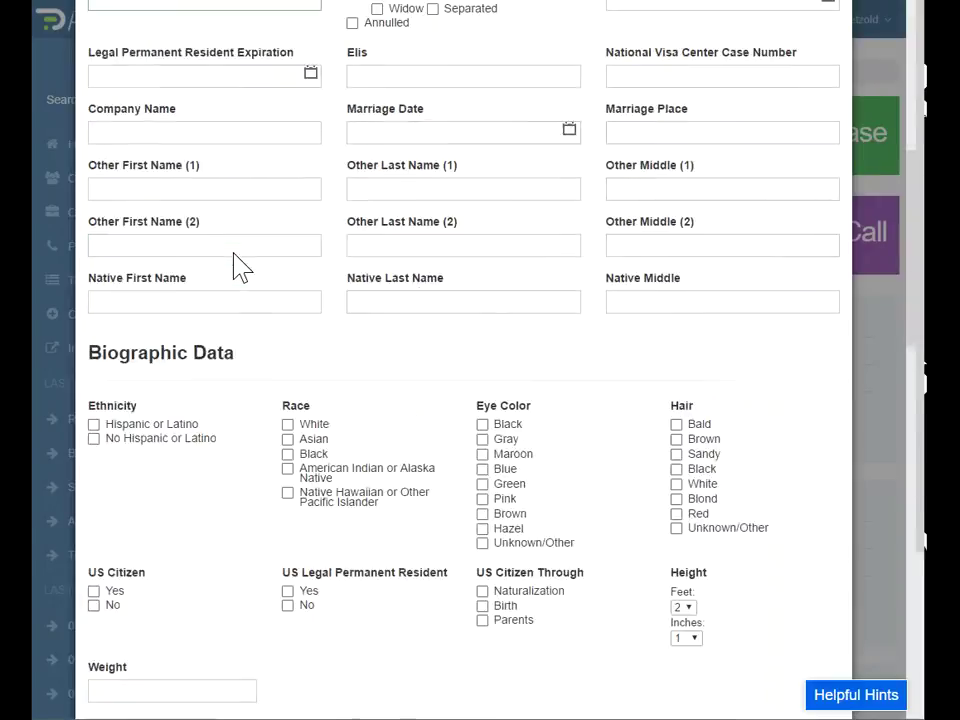
scroll(232, 266, up, 9)
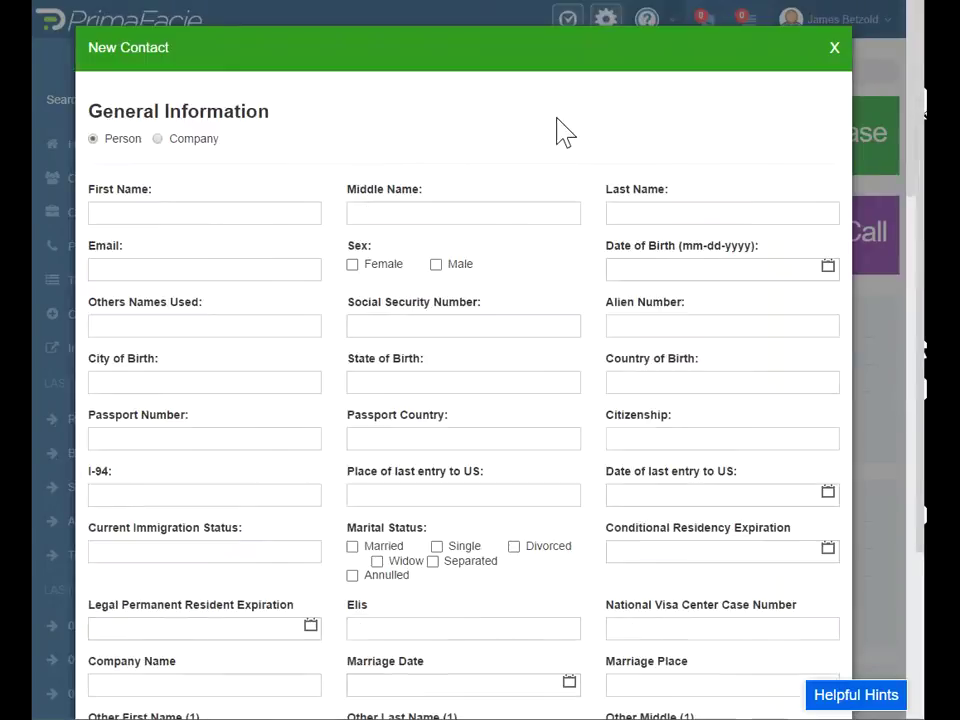
click(834, 46)
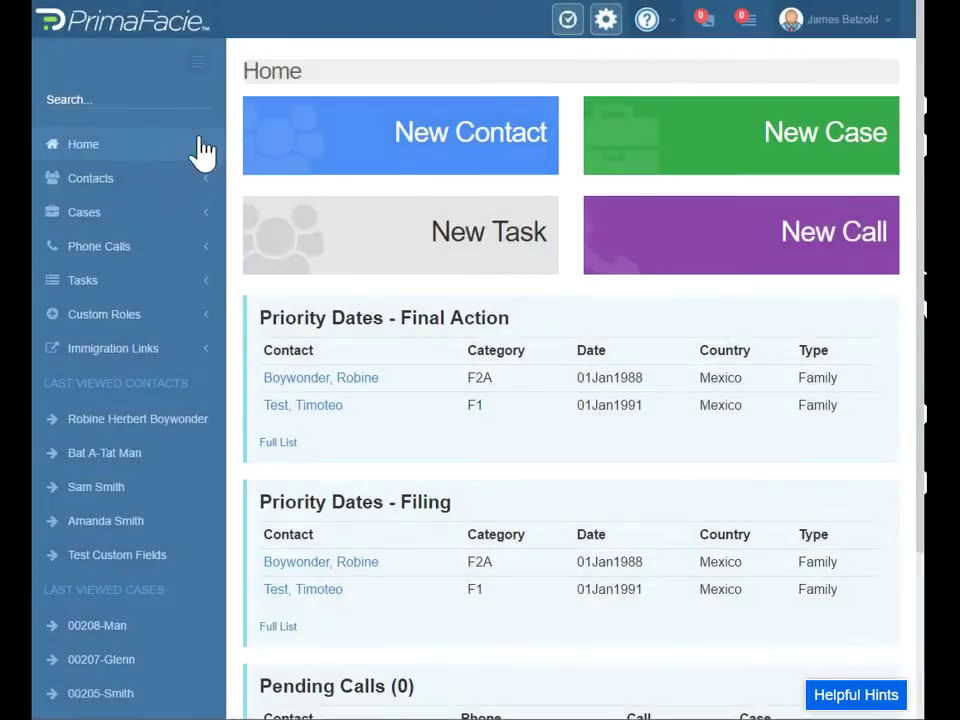
- Open the client's contact page from Last Viewed Contacts and edit its general information
click(125, 433)
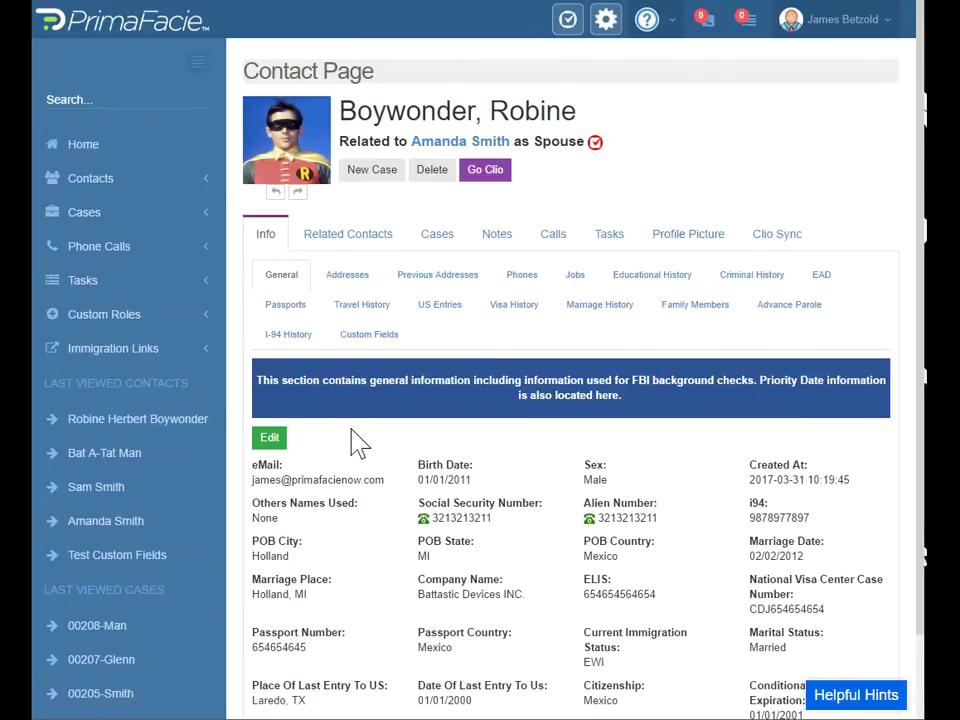
scroll(356, 439, down, 1)
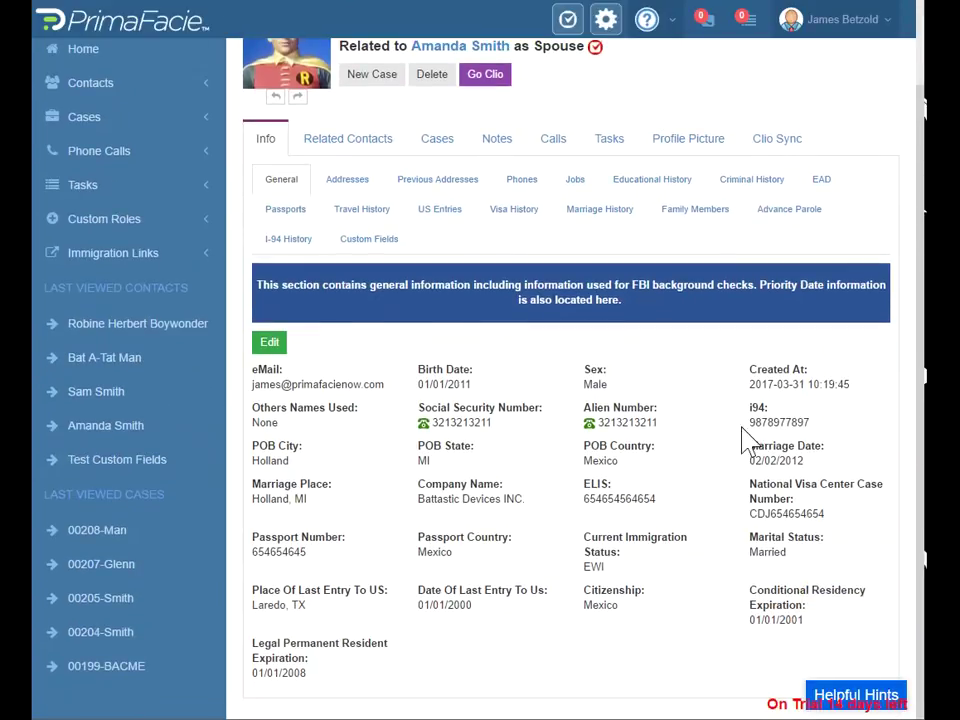
click(270, 344)
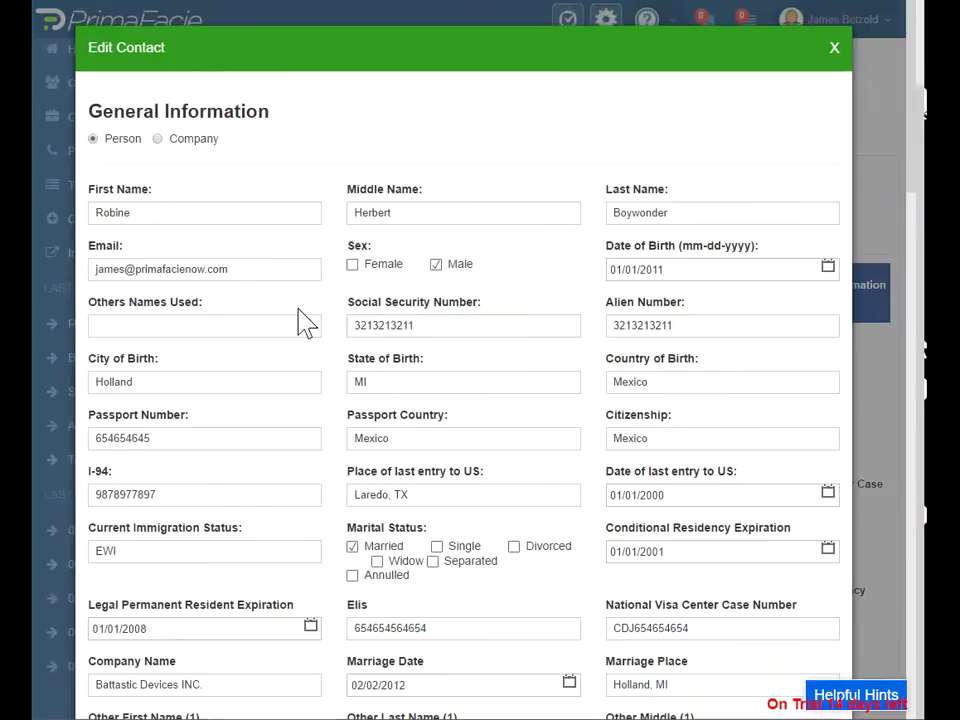
scroll(476, 316, down, 3)
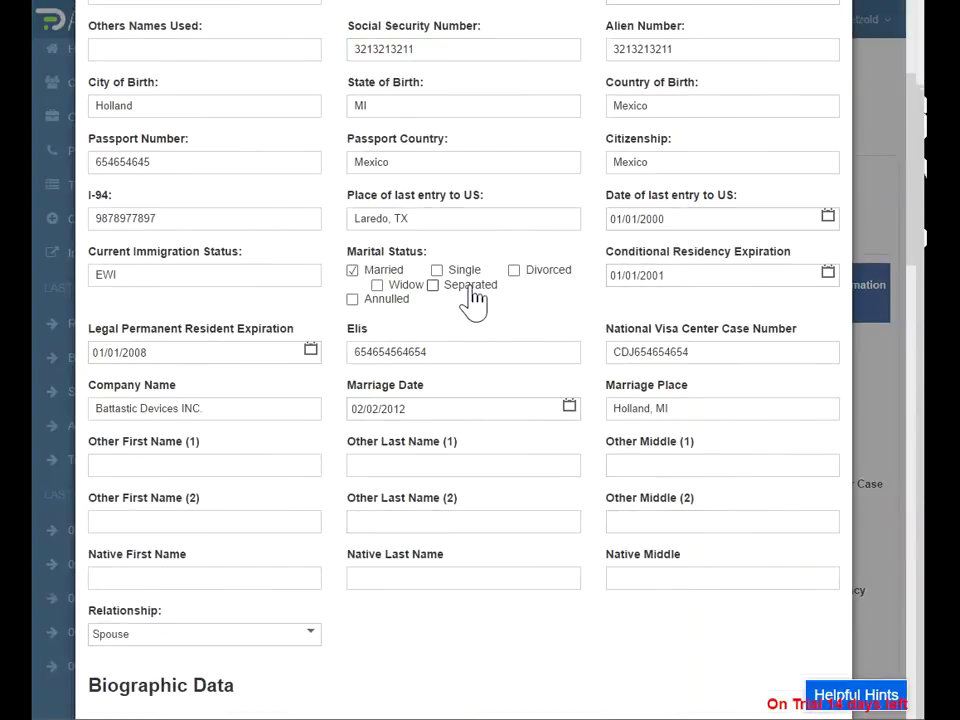
scroll(474, 300, up, 3)
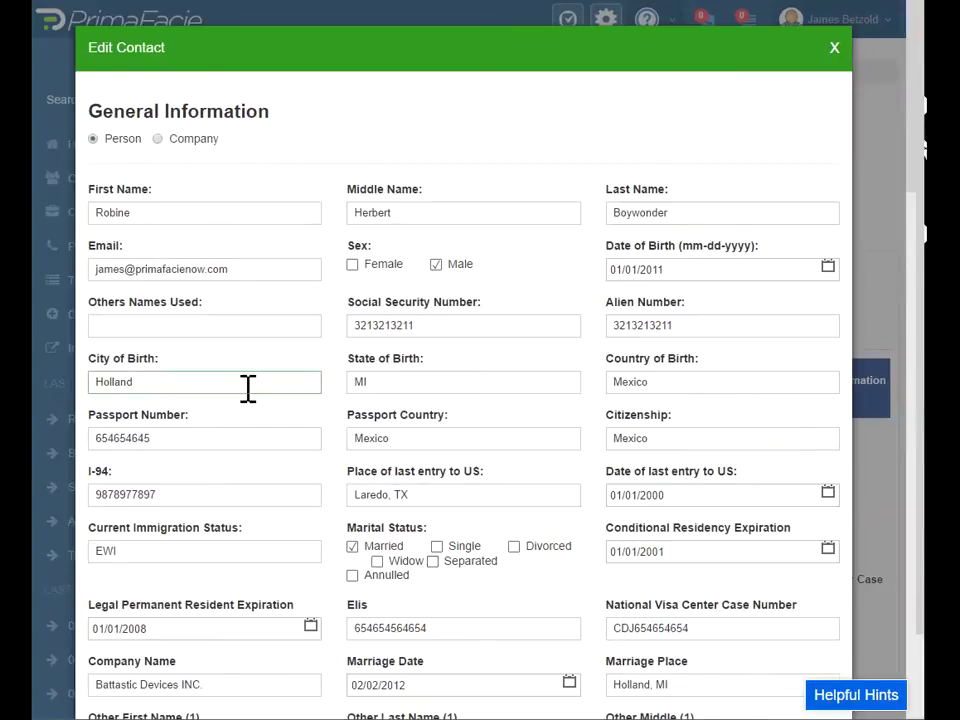
scroll(290, 370, down, 6)
- Fill in Other First, Last and Middle Name (1) and save with Sync with Clio
click(136, 192)
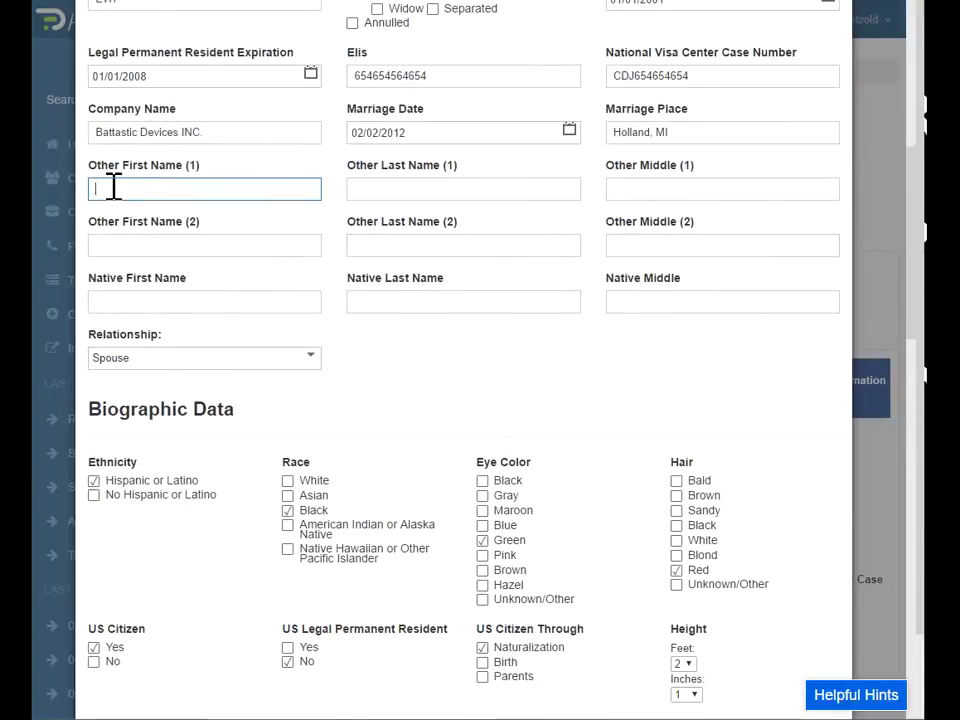
key(Tab)
text(T)
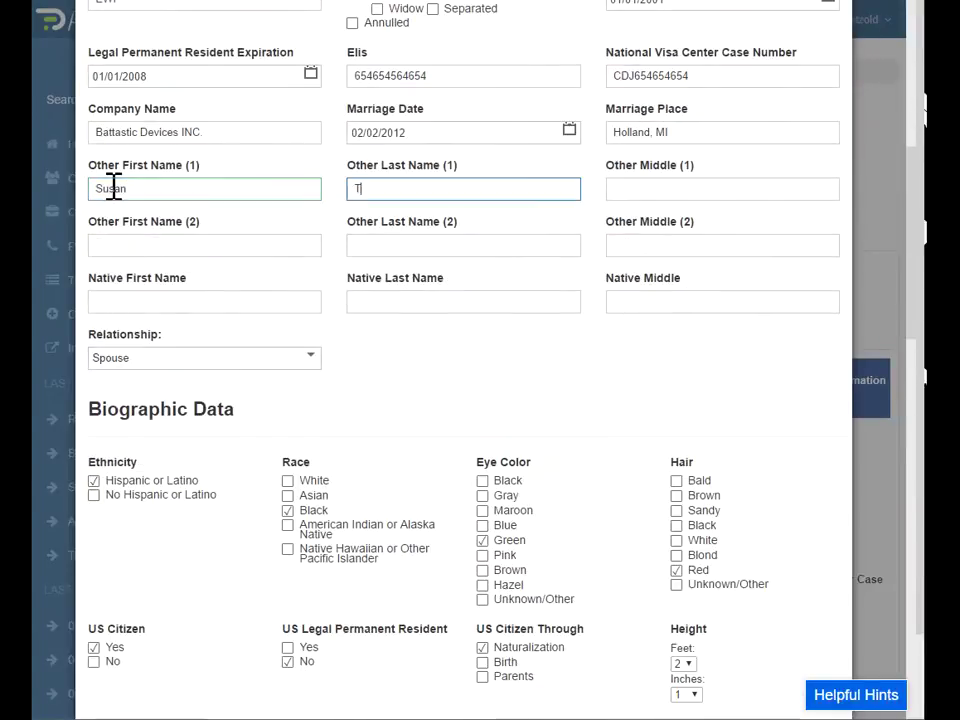
key(Tab)
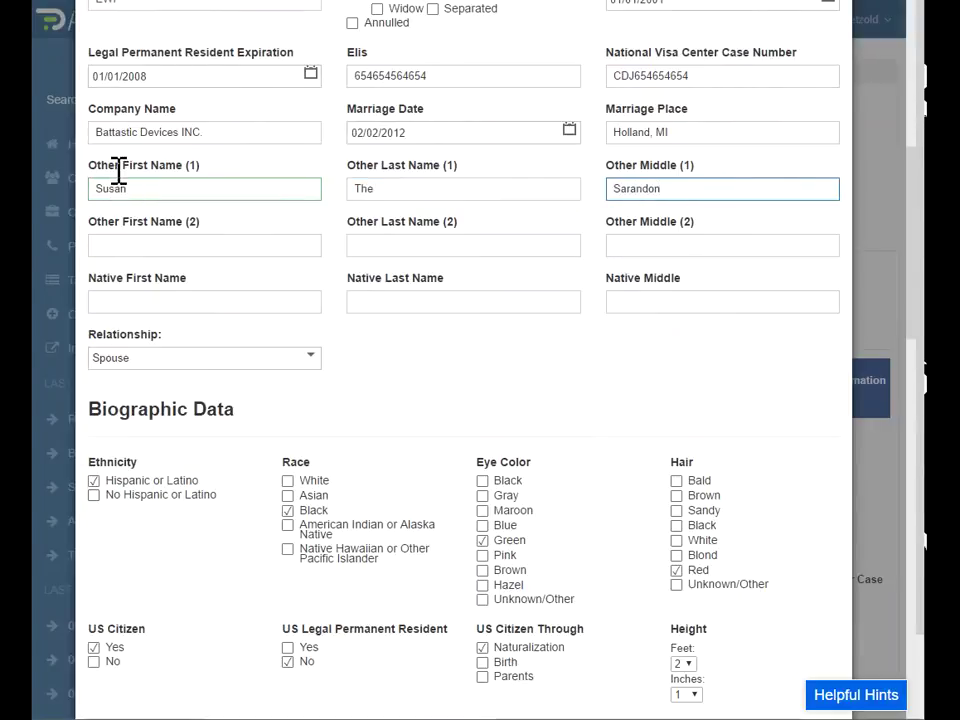
scroll(724, 338, up, 6)
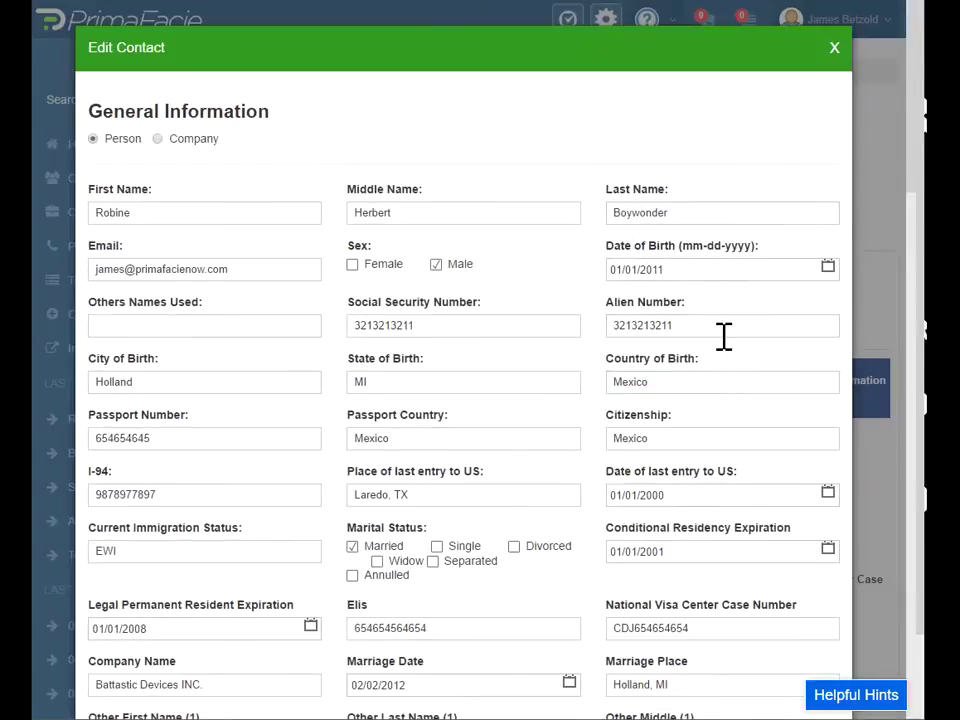
scroll(735, 480, down, 10)
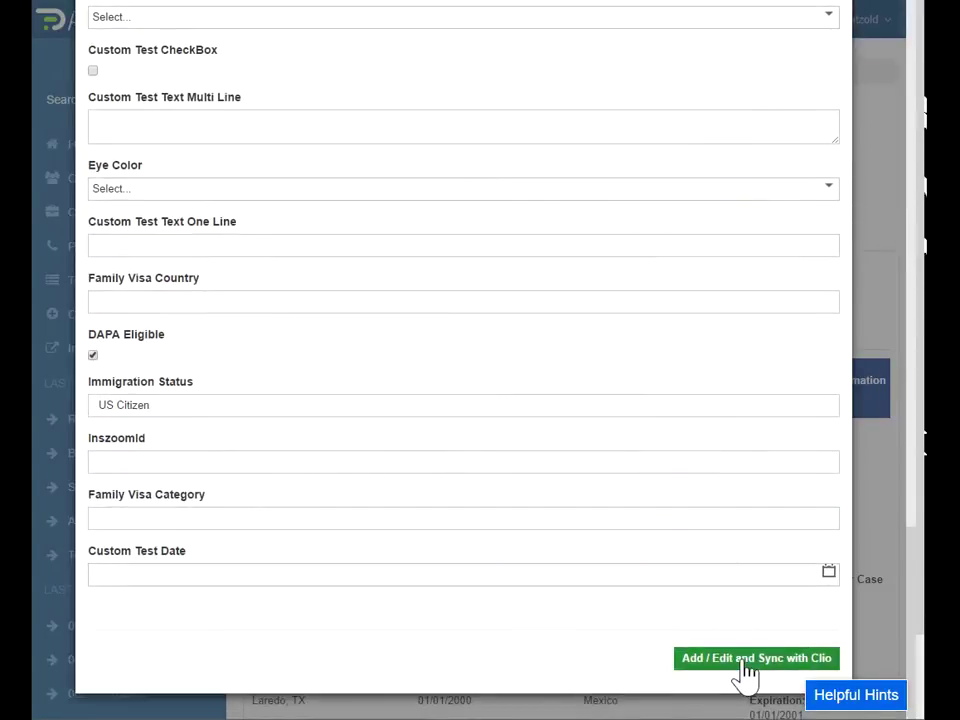
click(700, 666)
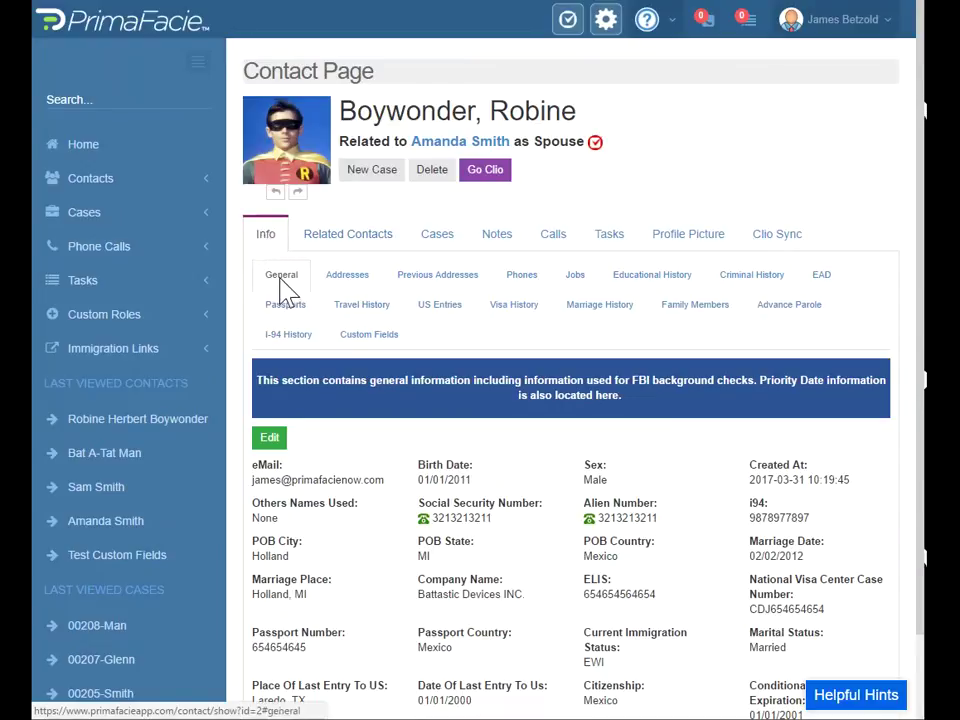
click(271, 447)
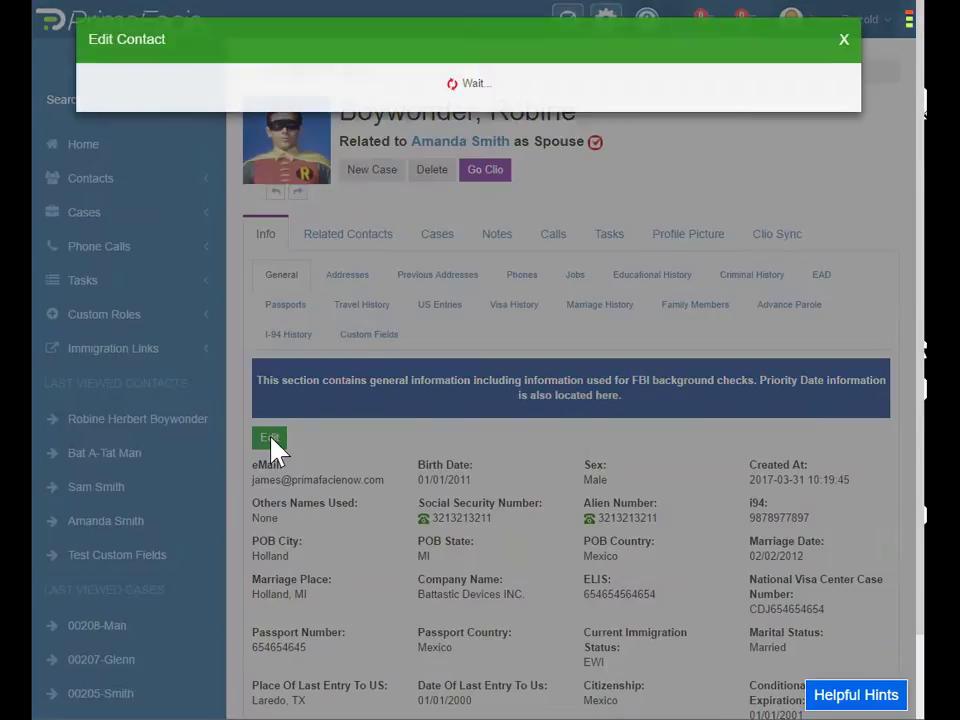
scroll(467, 428, down, 3)
scroll(468, 424, down, 8)
scroll(461, 422, up, 3)
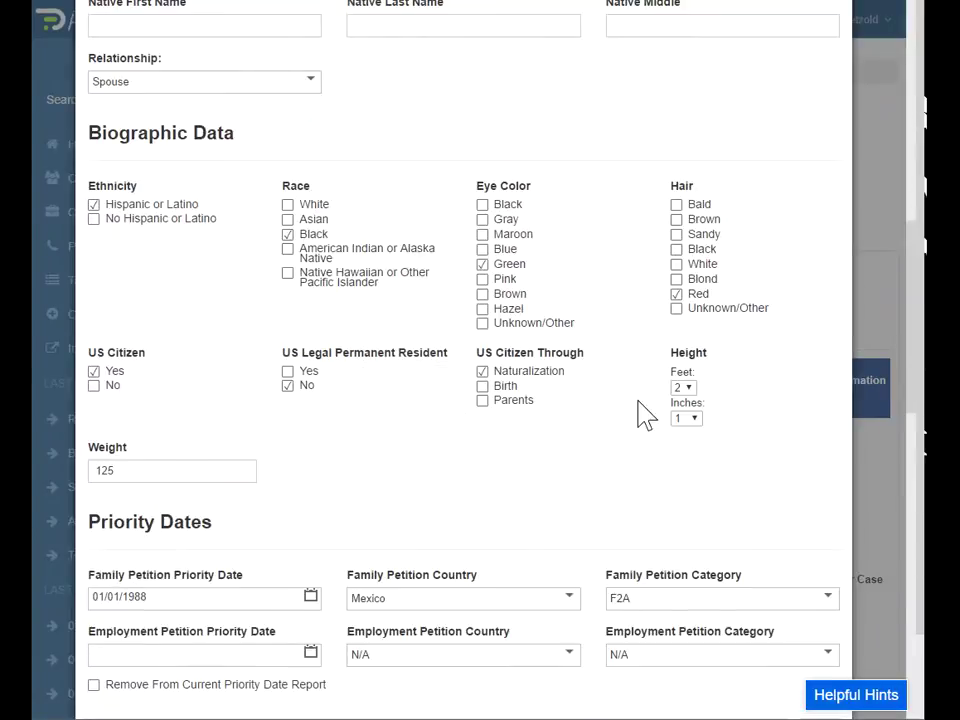
scroll(640, 402, down, 3)
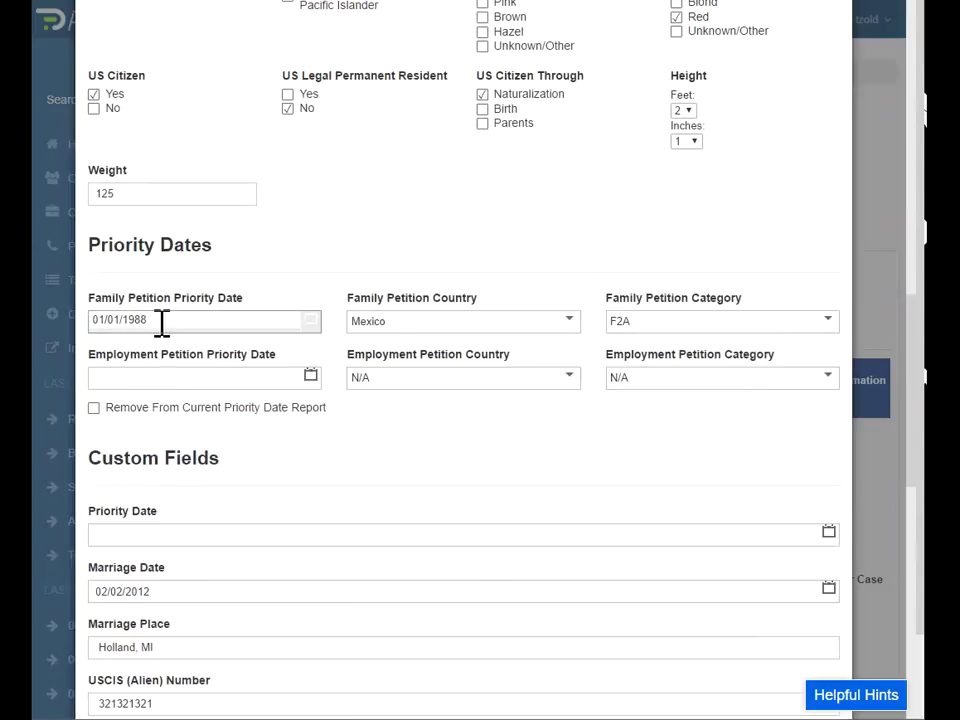
scroll(767, 204, up, 12)
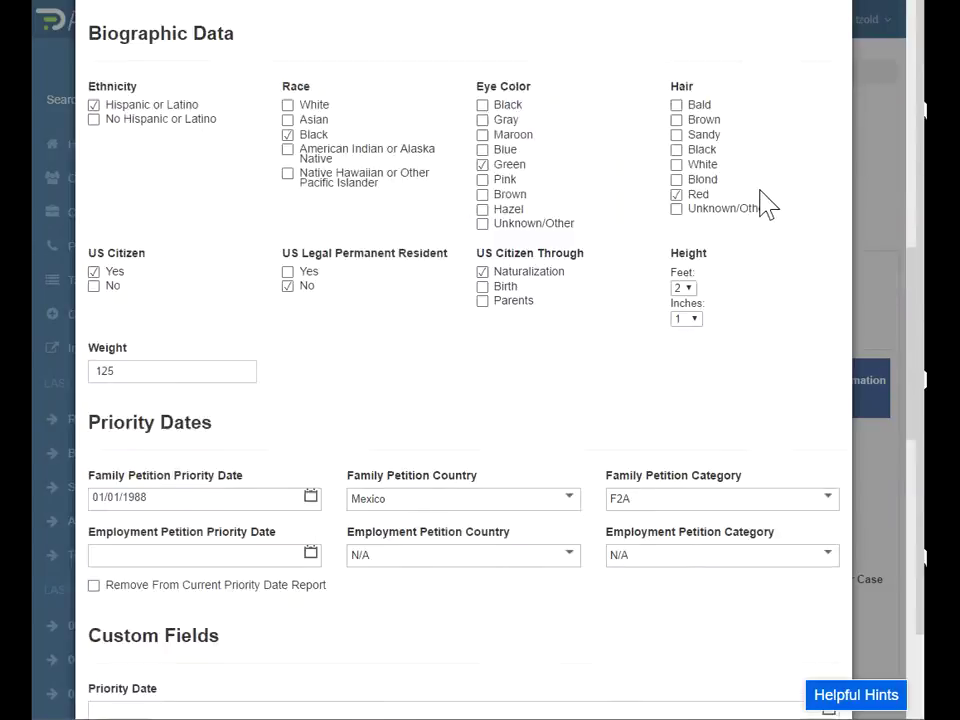
click(835, 49)
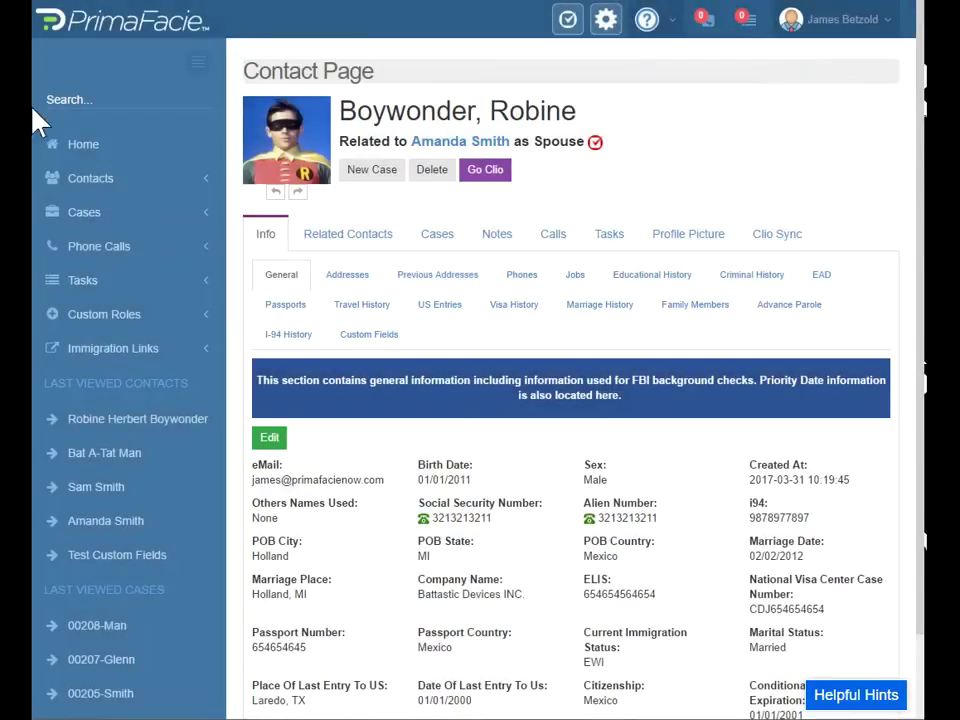
- Check the dashboard's Final Action and Filing priority dates, then open the client's contact record
click(100, 157)
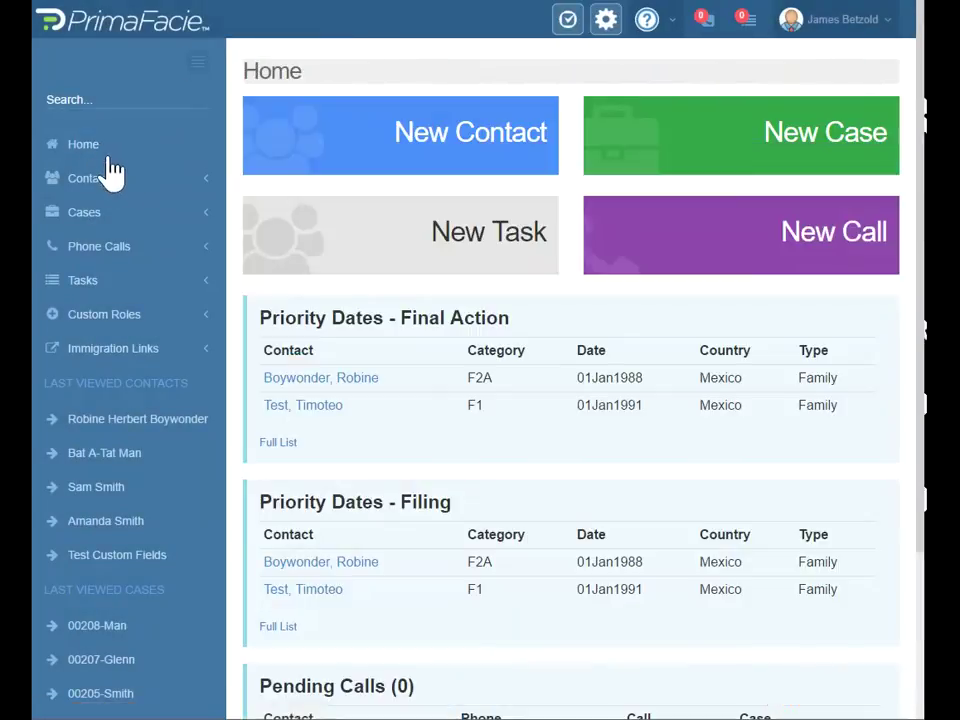
scroll(364, 347, down, 2)
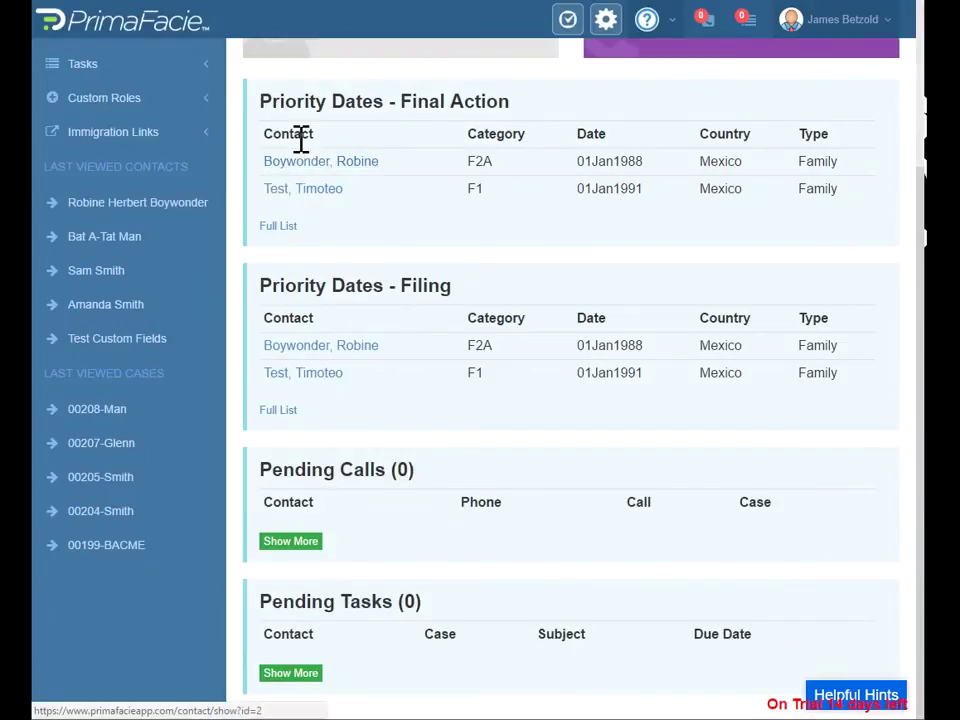
drag(268, 285, 484, 279)
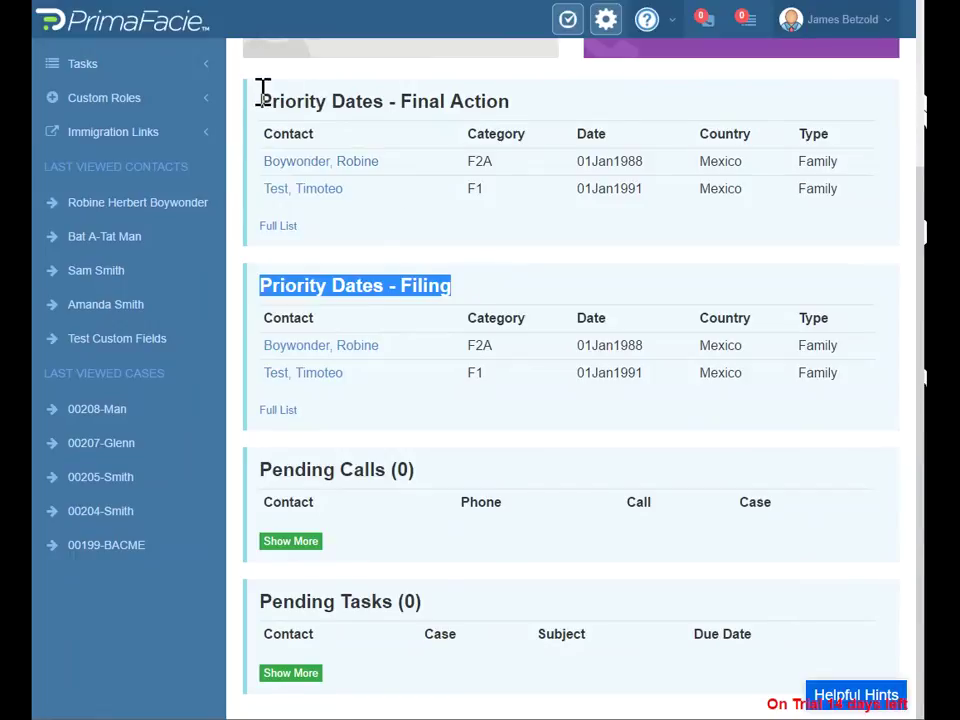
drag(262, 101, 440, 116)
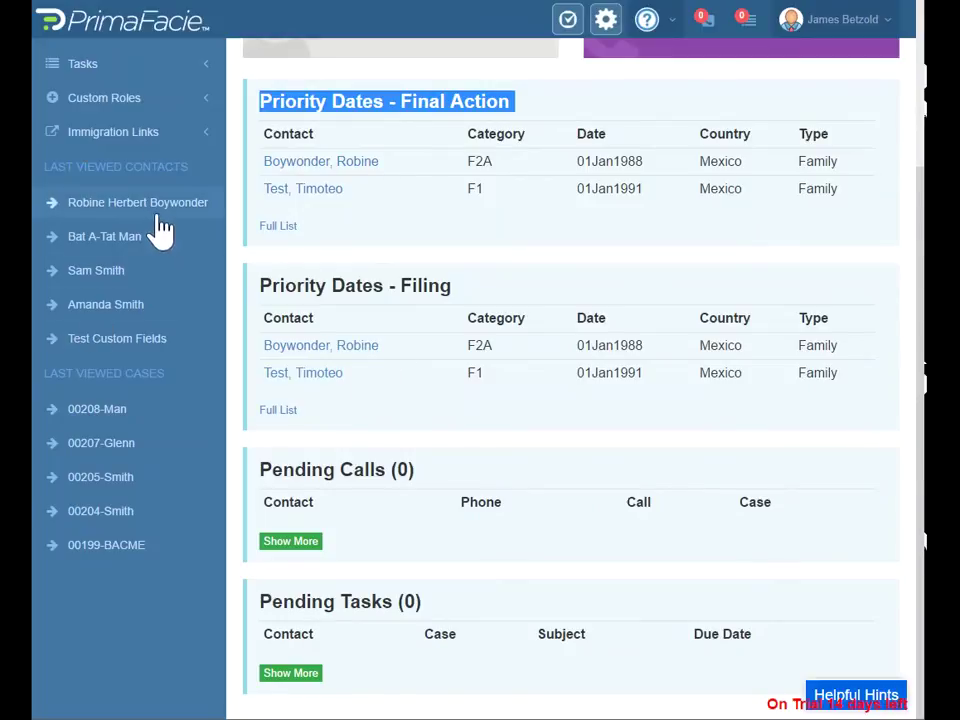
click(118, 213)
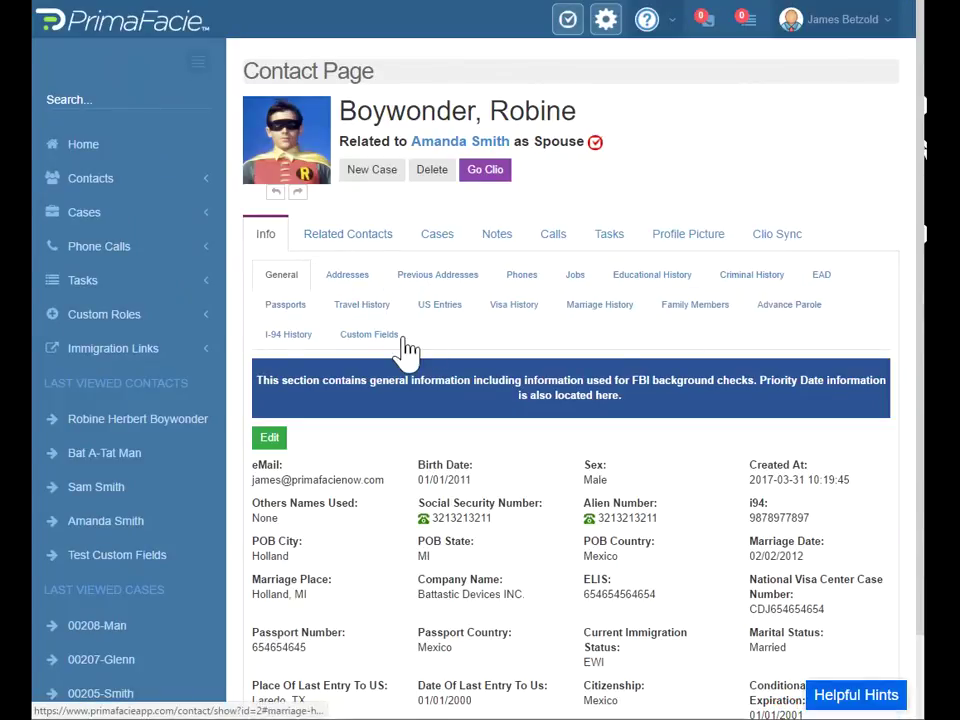
- Mark the second Appleton St work address as Address and Mailing, and Apple Pie Drive home as Mailing
click(346, 286)
scroll(418, 358, down, 3)
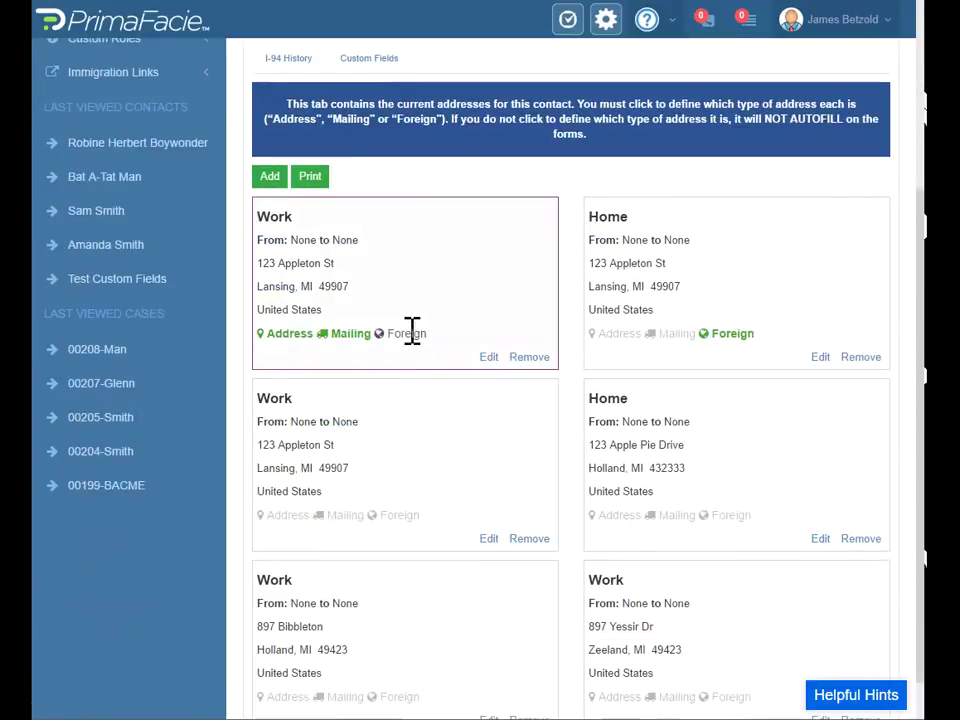
drag(285, 102, 672, 140)
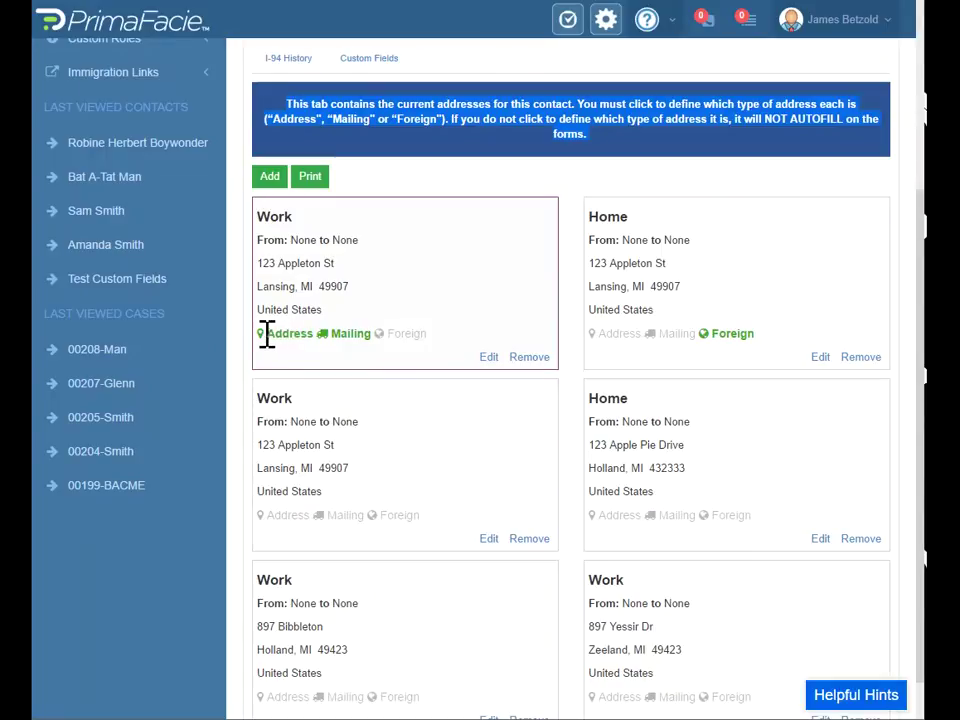
click(275, 516)
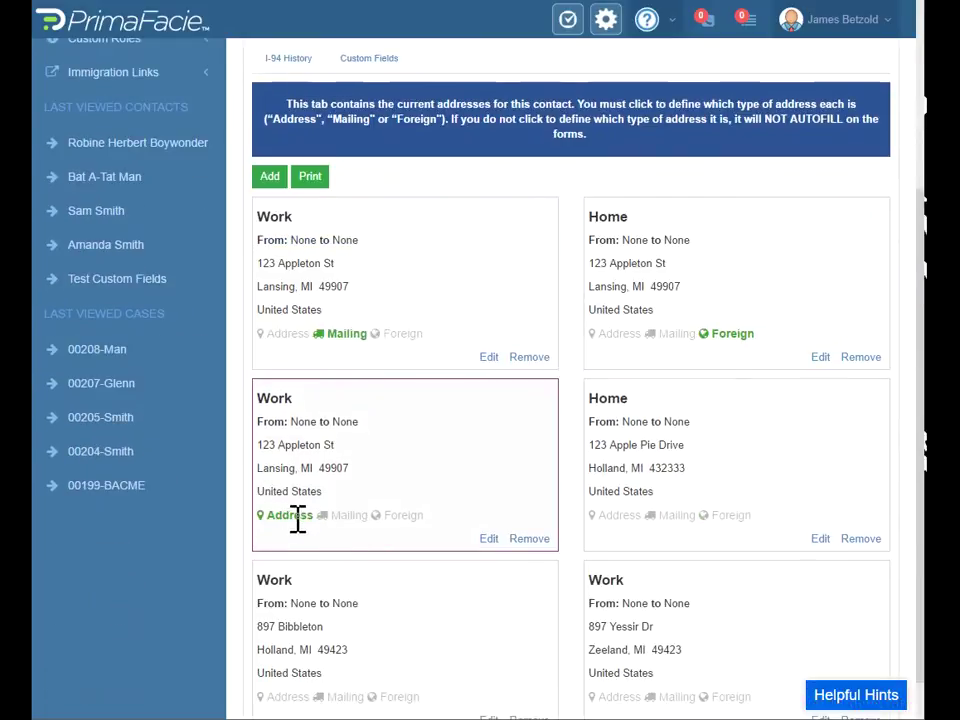
click(343, 515)
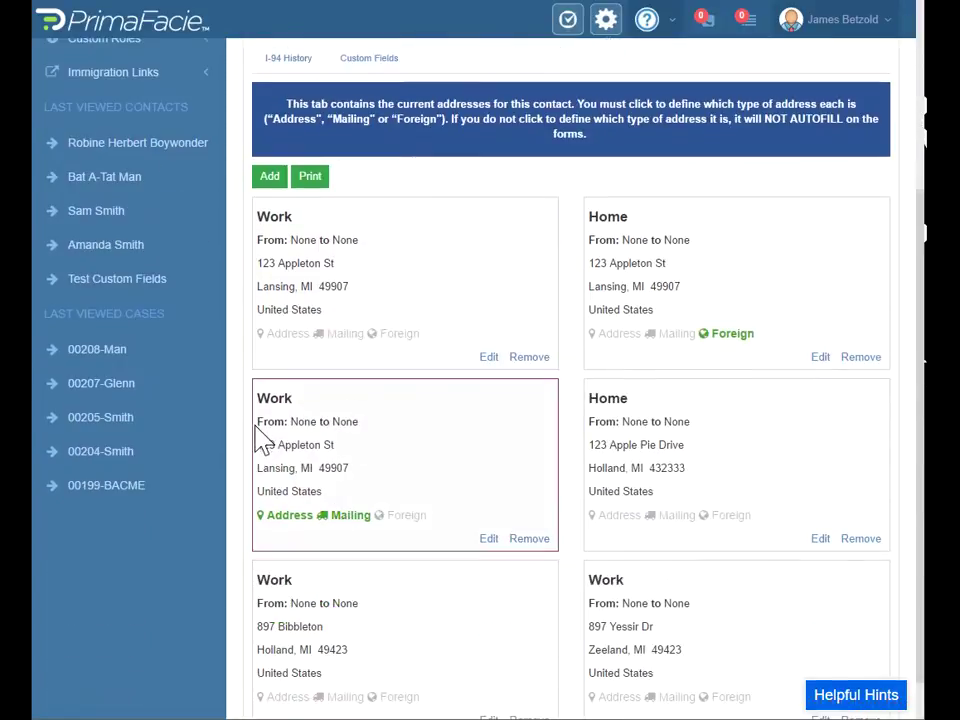
drag(268, 425, 392, 495)
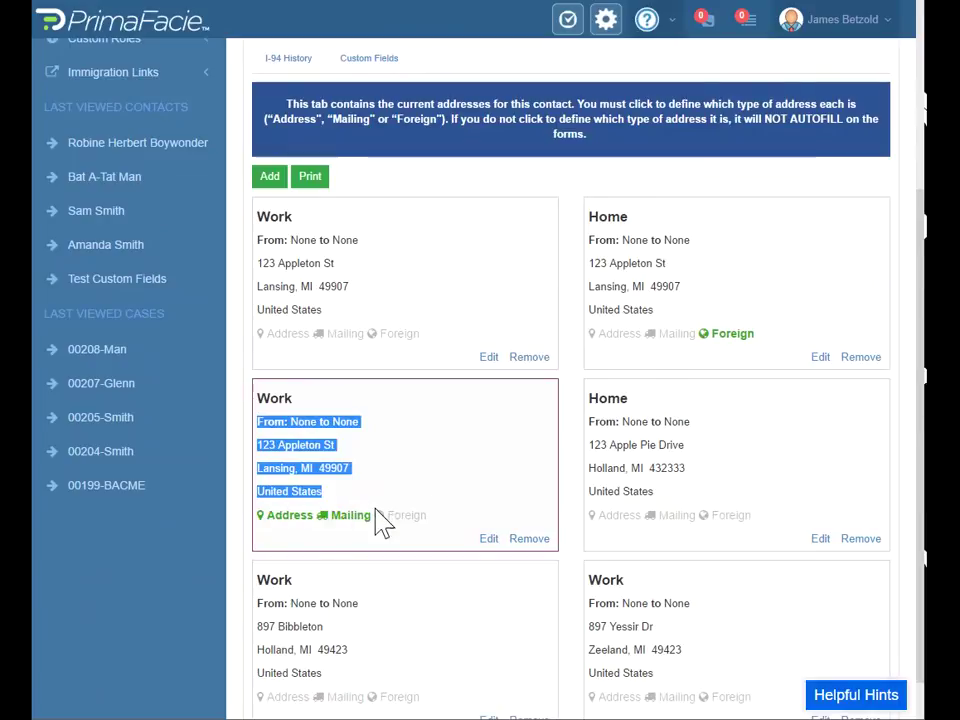
click(429, 468)
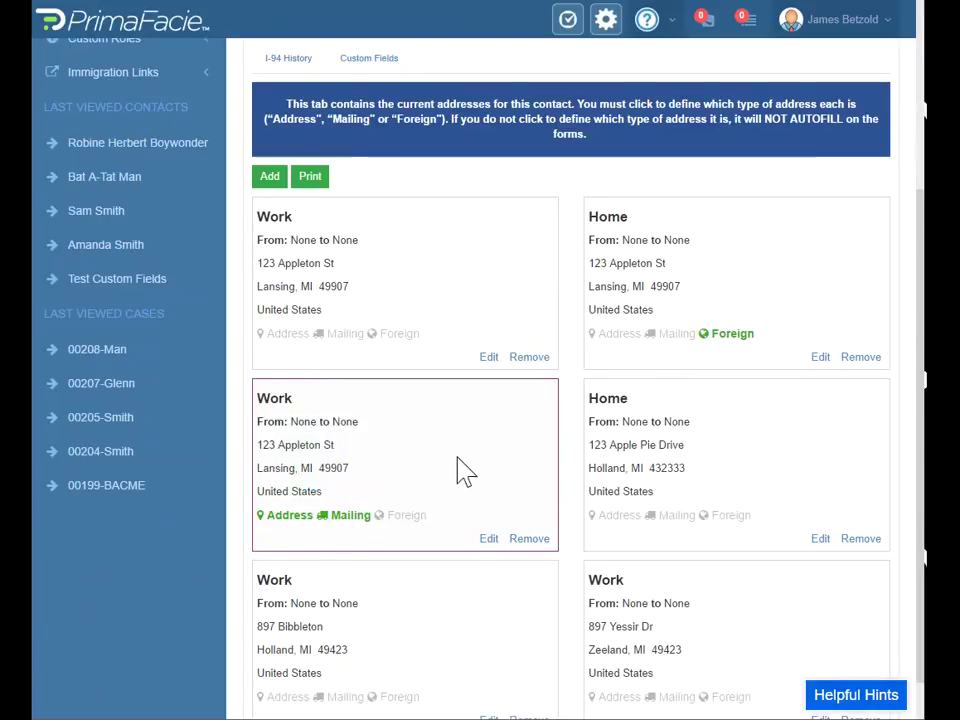
click(676, 516)
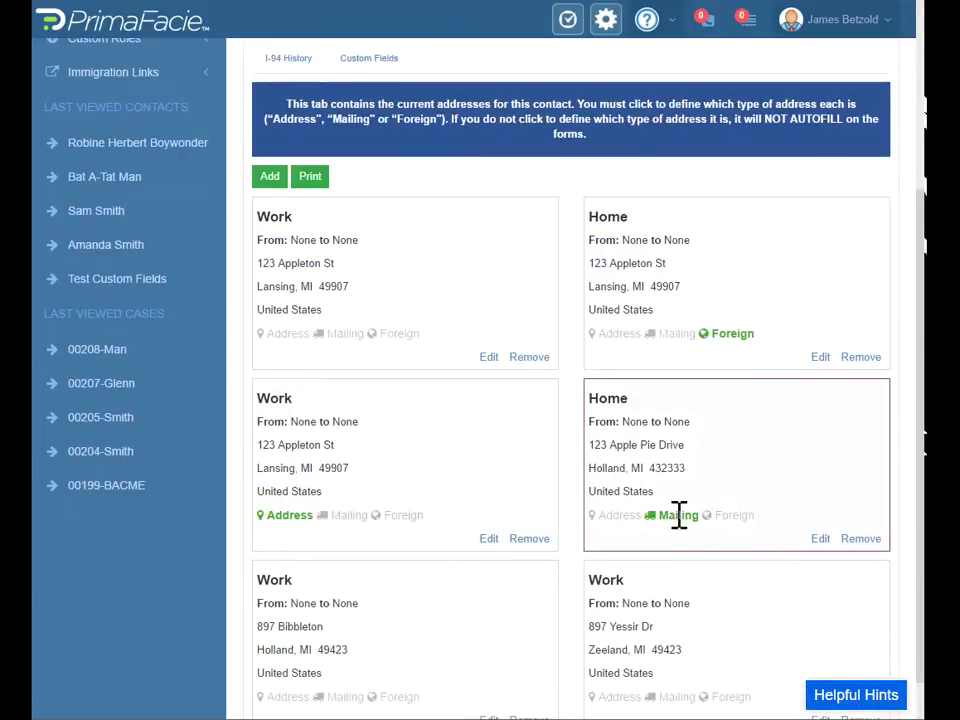
click(717, 333)
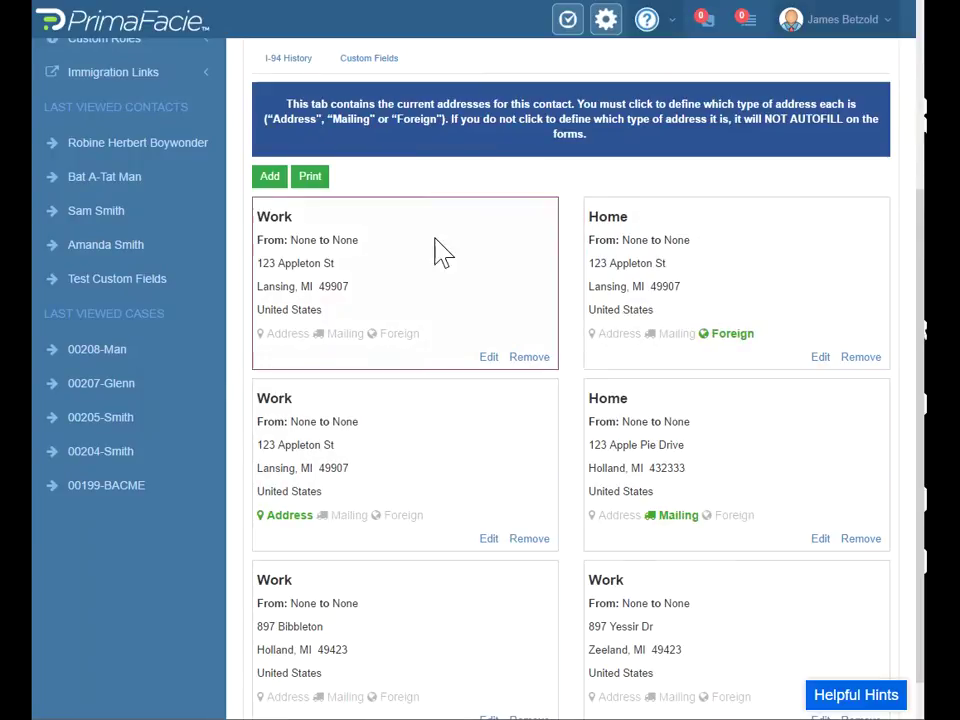
scroll(464, 276, up, 5)
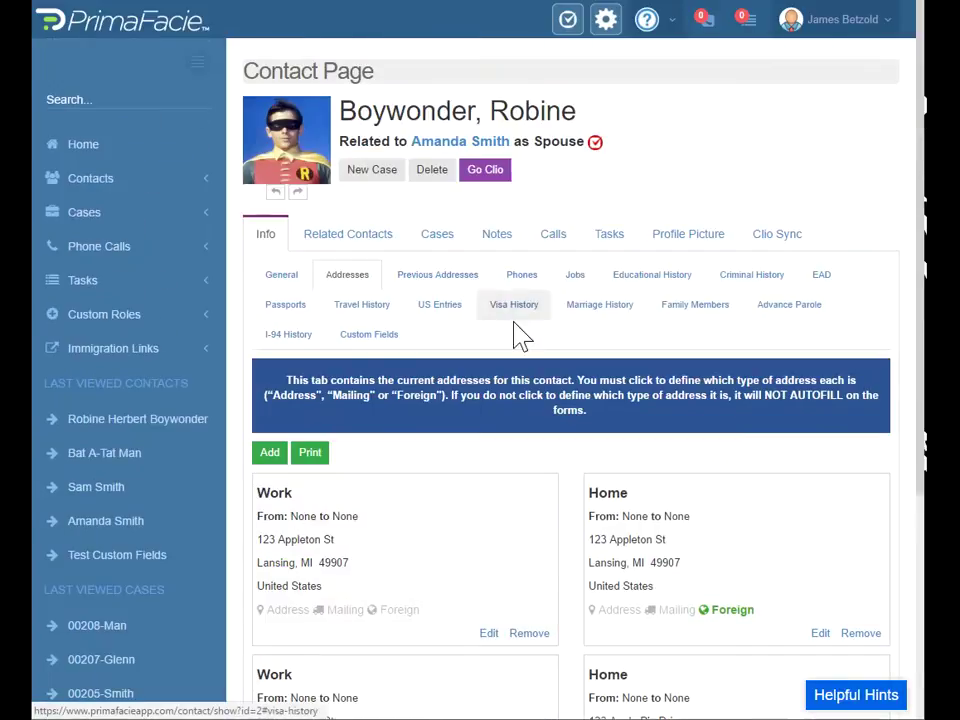
- Compare Previous Addresses and Phones, then open Jobs listing Bat Cosmetics, Batbikes and Batcars Inc
click(450, 277)
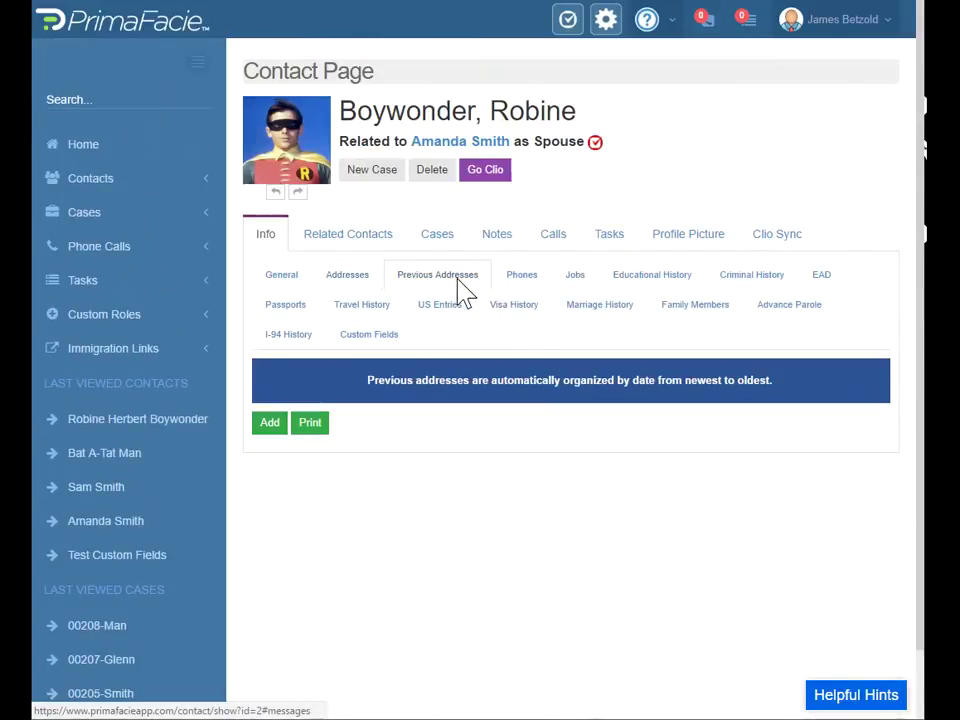
click(523, 280)
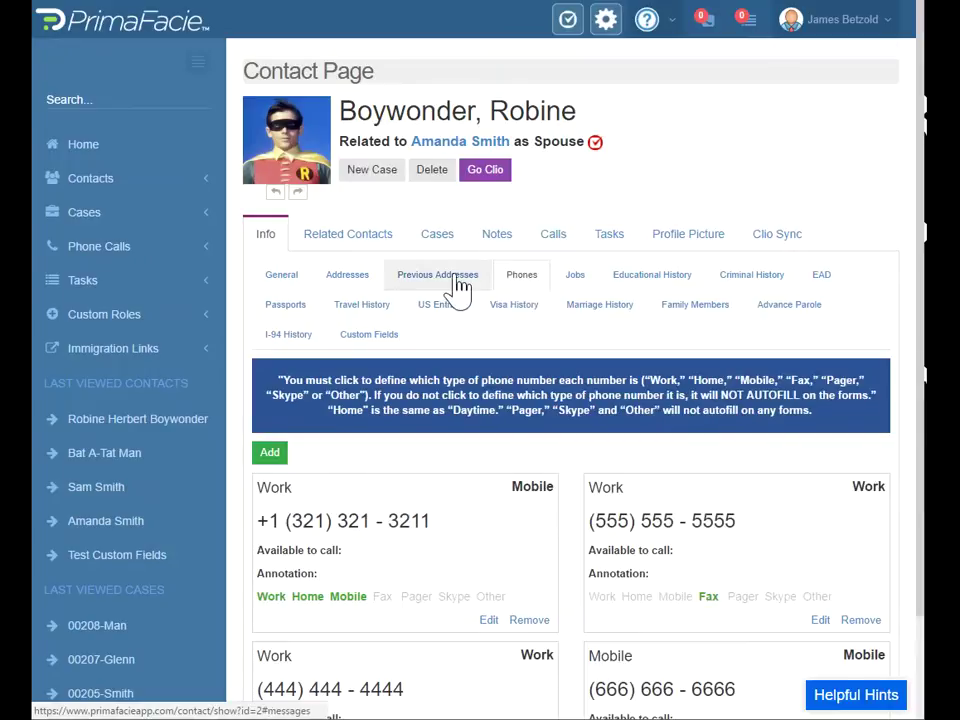
click(437, 274)
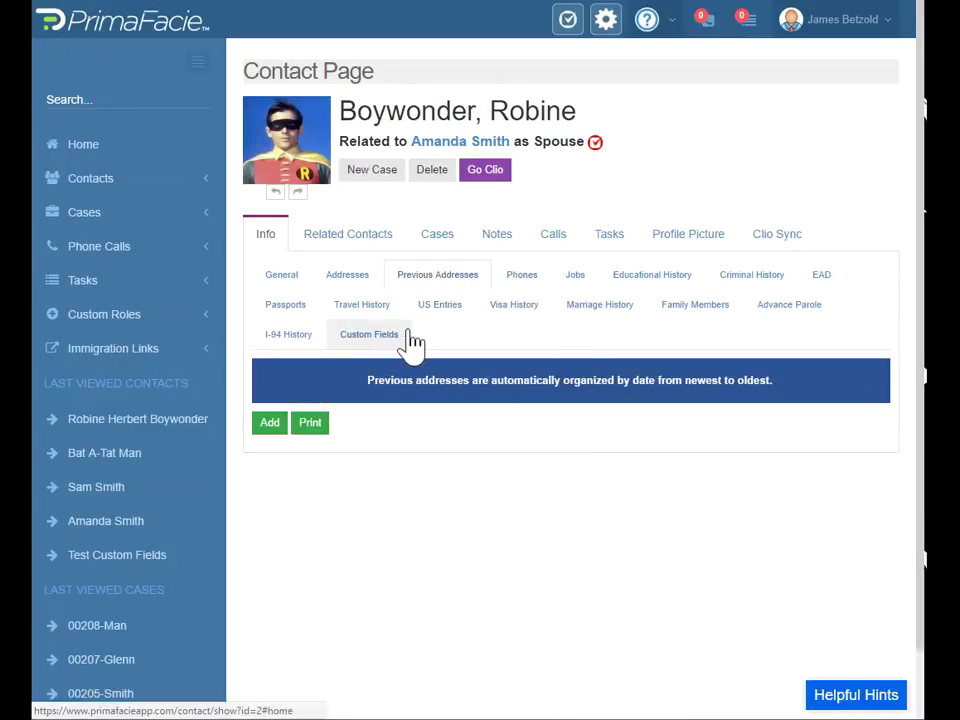
click(526, 283)
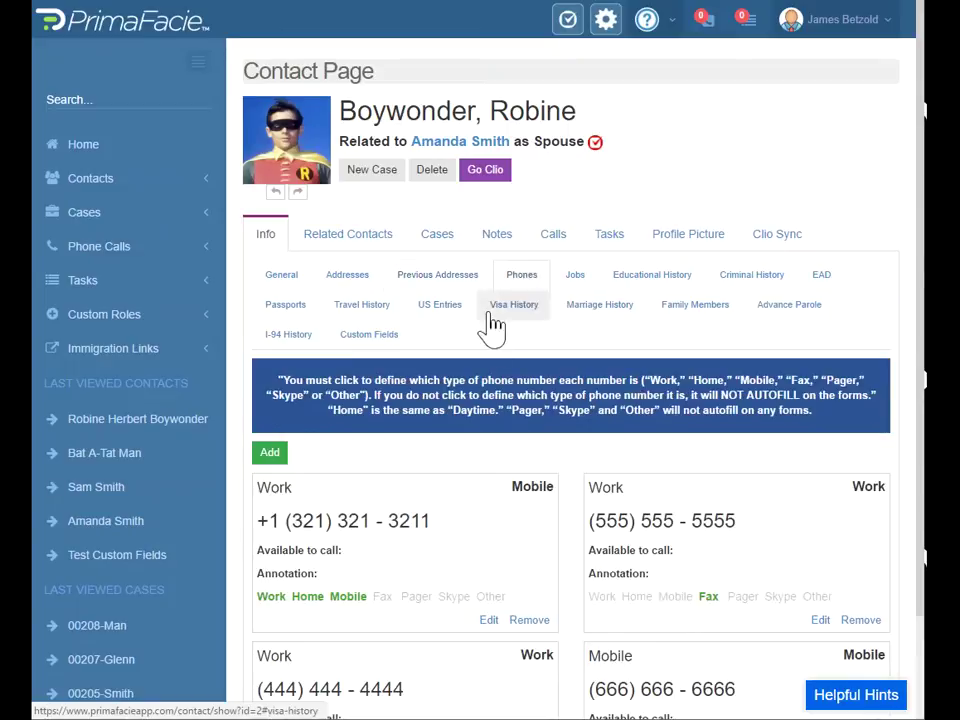
scroll(528, 440, down, 1)
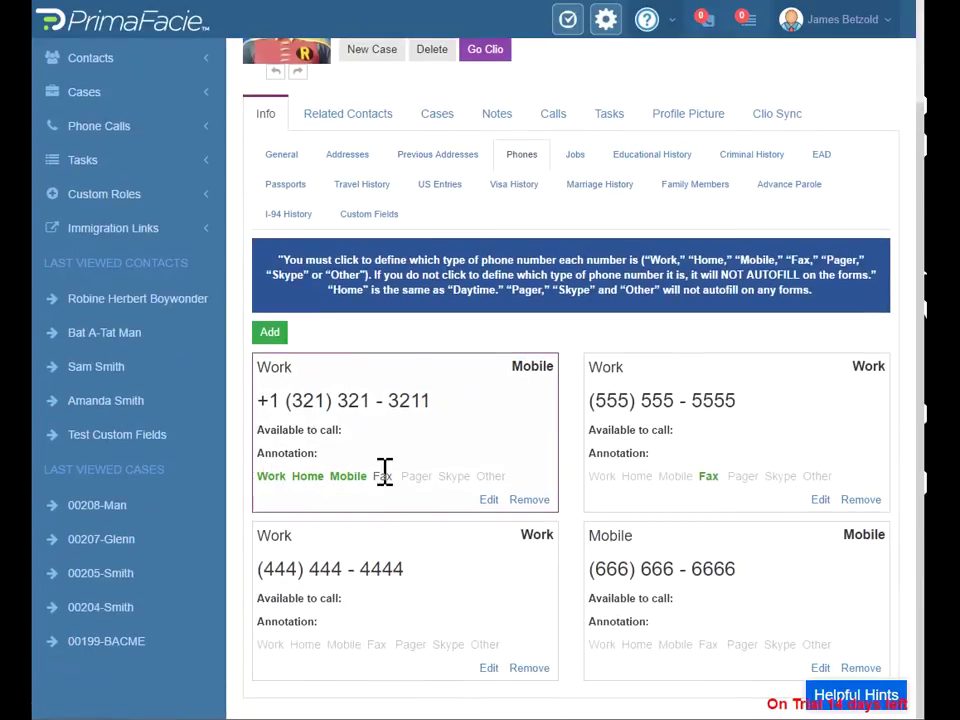
click(575, 155)
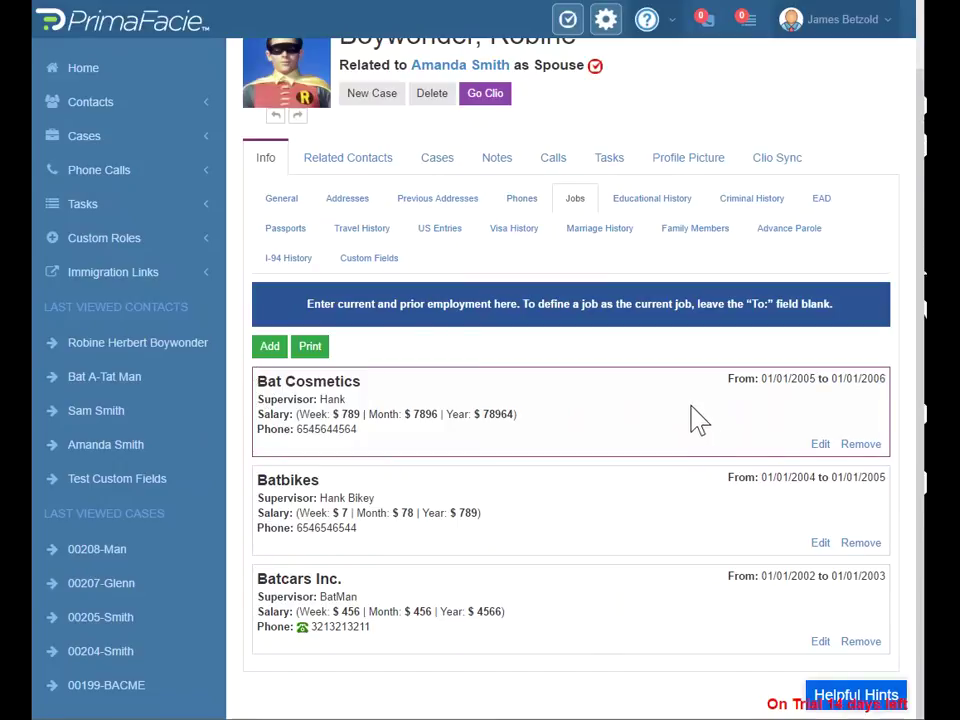
- Preview the printable job history twice, closing it with Ctrl+W each time
click(312, 350)
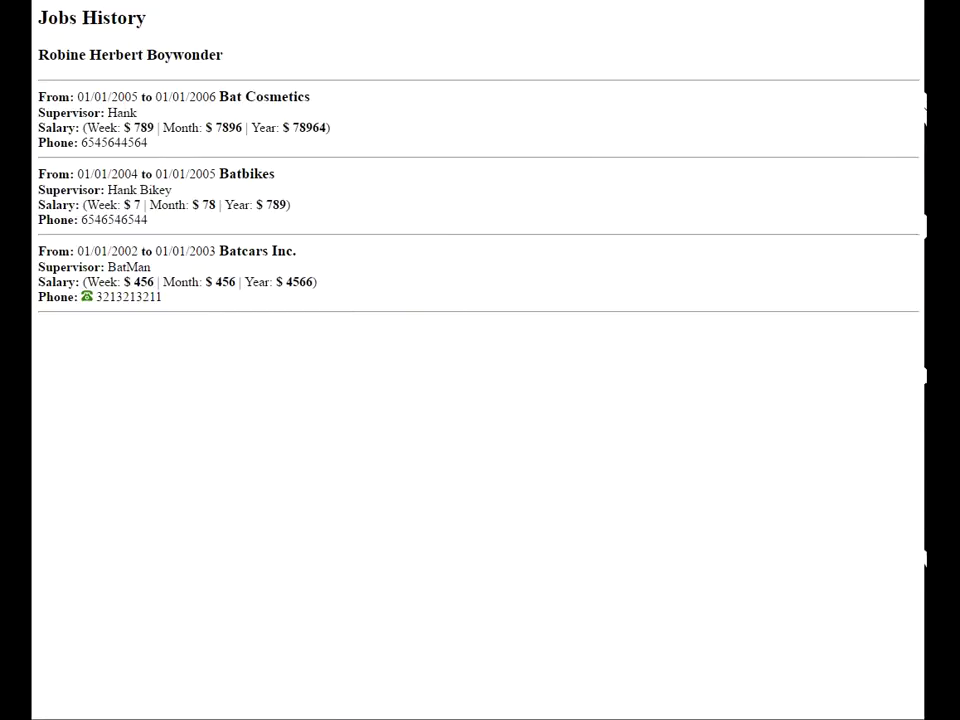
key(ctrl+w)
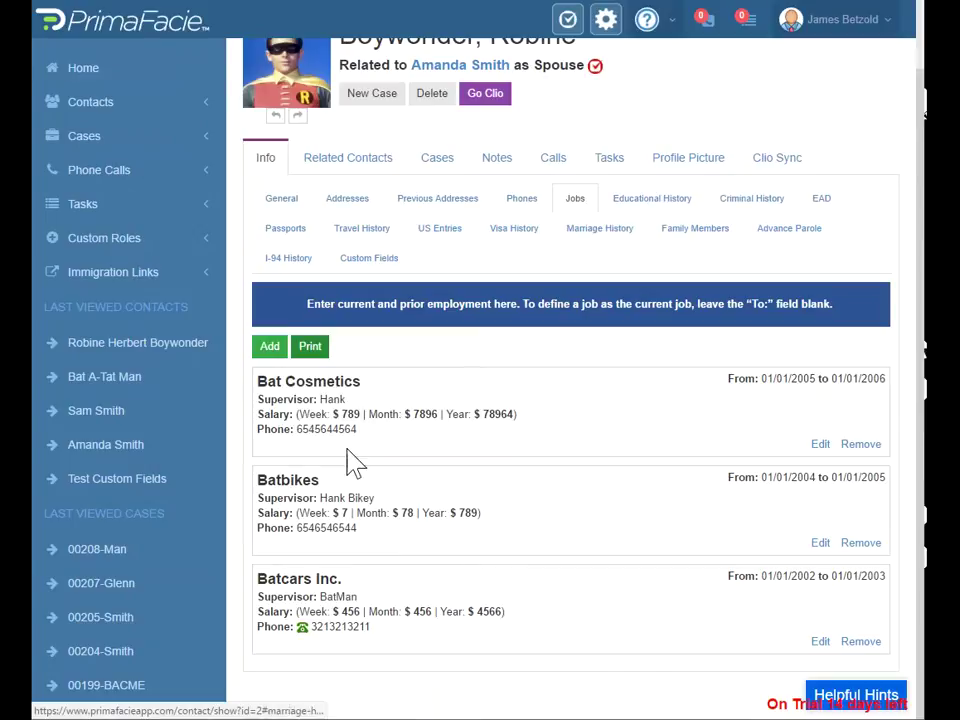
click(310, 346)
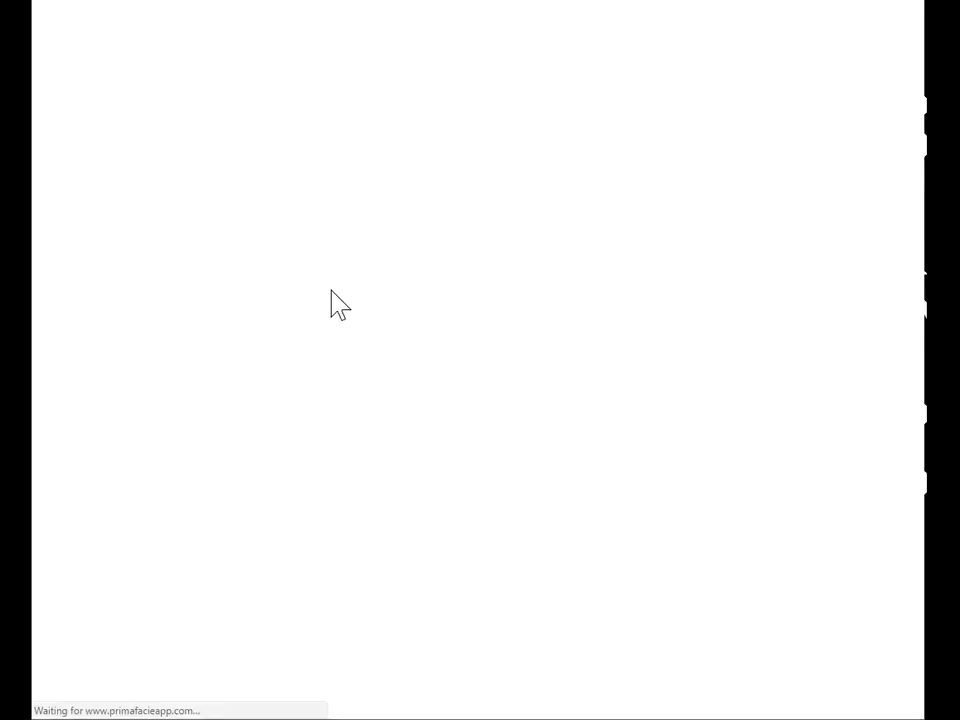
drag(300, 313, 40, 5)
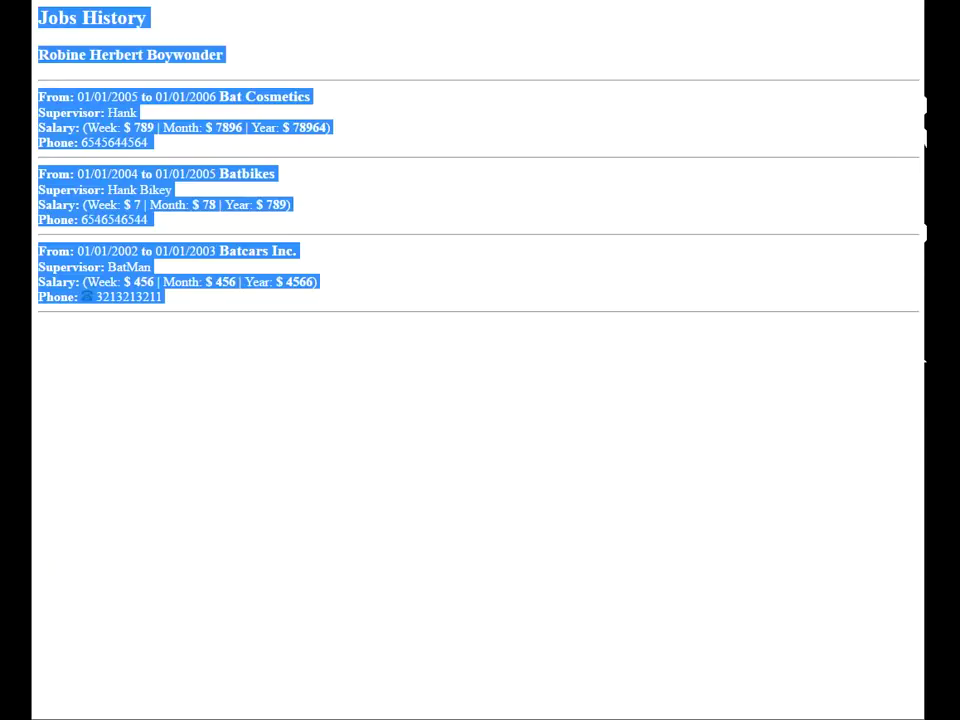
key(ctrl+w)
- Review the three Educational History entries, then show the empty Criminal History tab
click(647, 214)
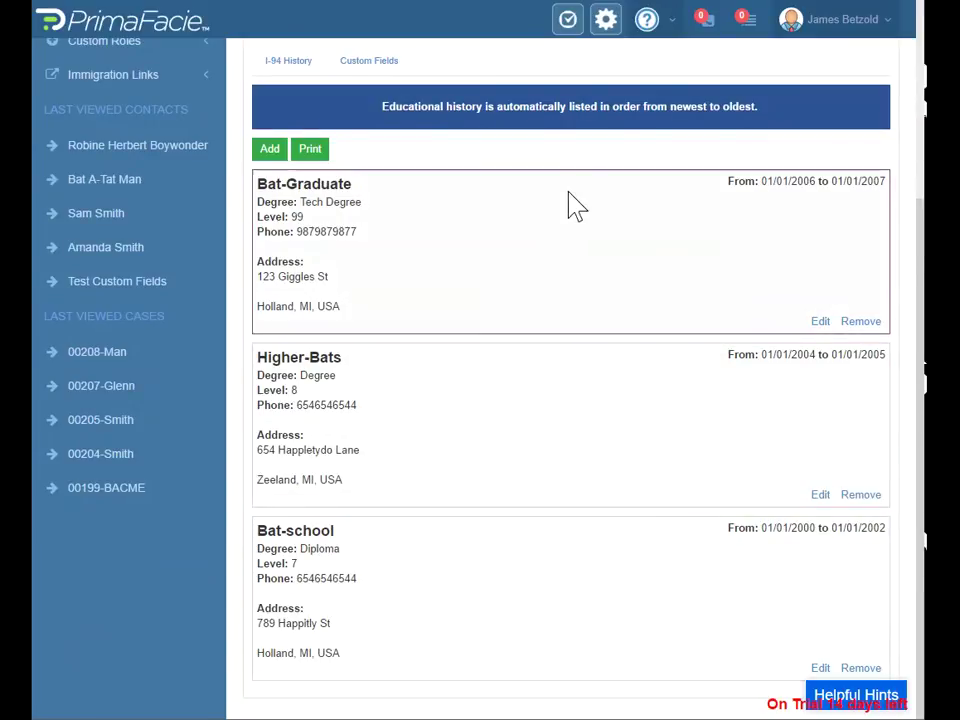
scroll(570, 360, up, 3)
click(752, 290)
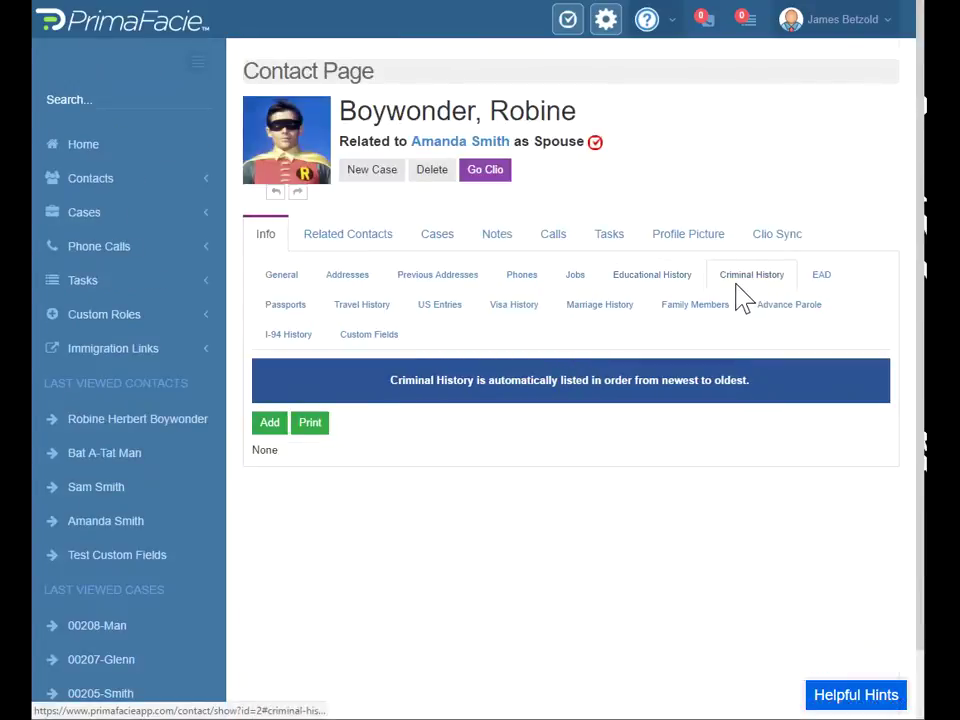
- Look over the blank Add Criminal History form, close it unsaved, and show the EAD tab
click(268, 424)
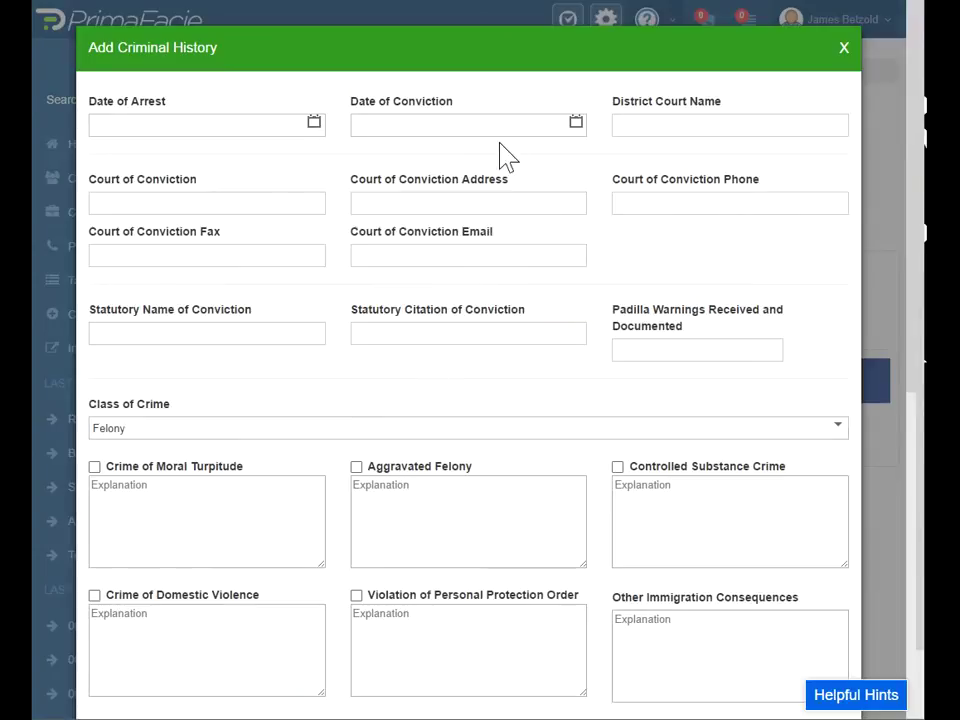
click(535, 333)
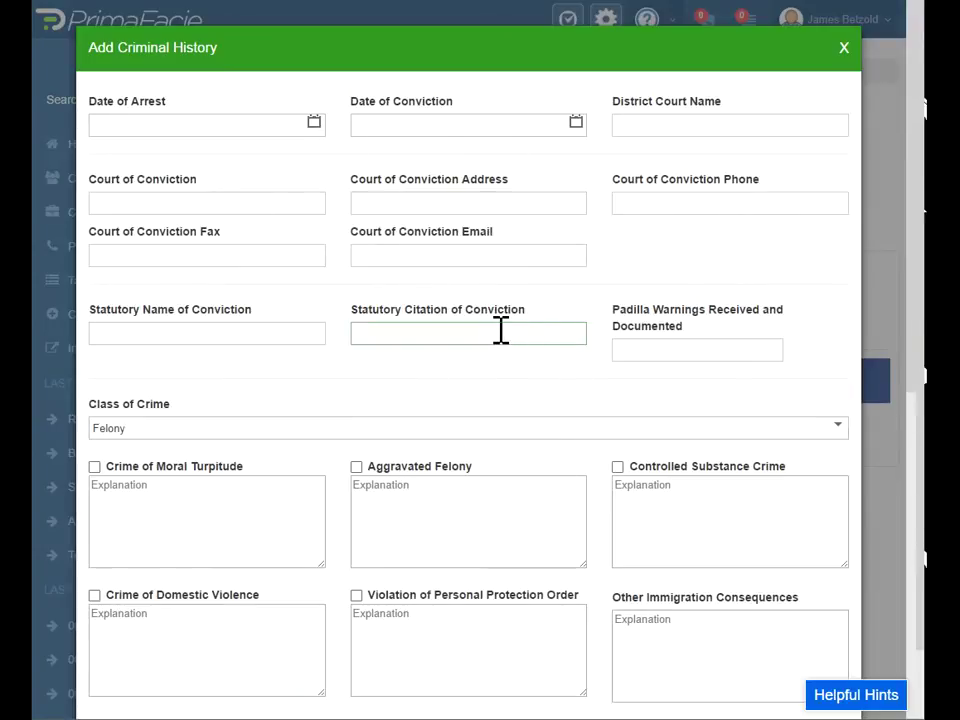
click(539, 256)
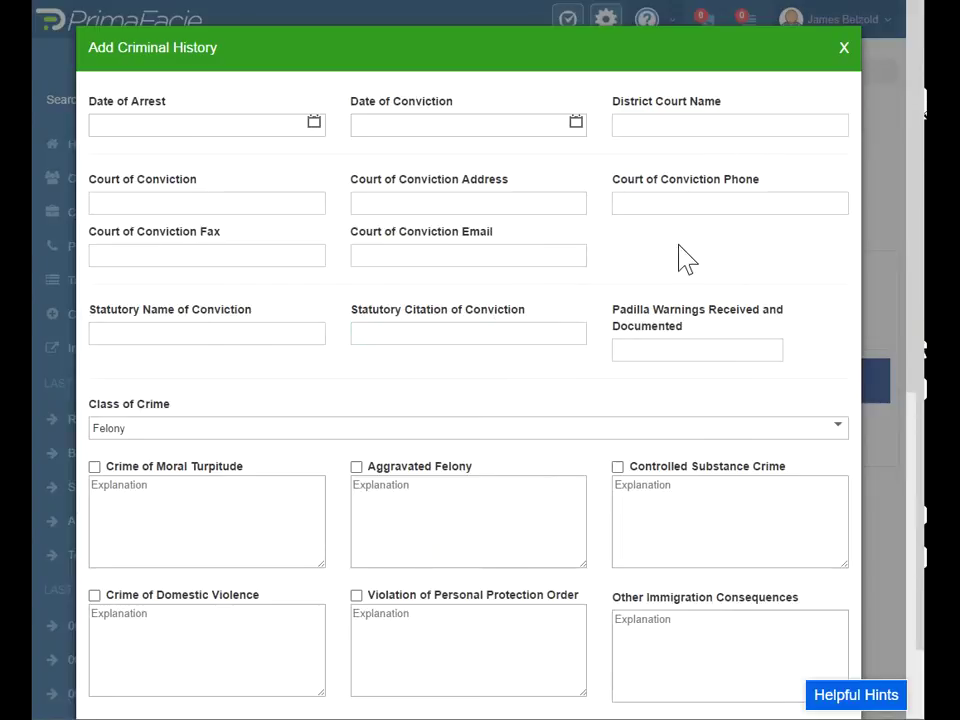
scroll(687, 258, down, 3)
scroll(683, 247, down, 3)
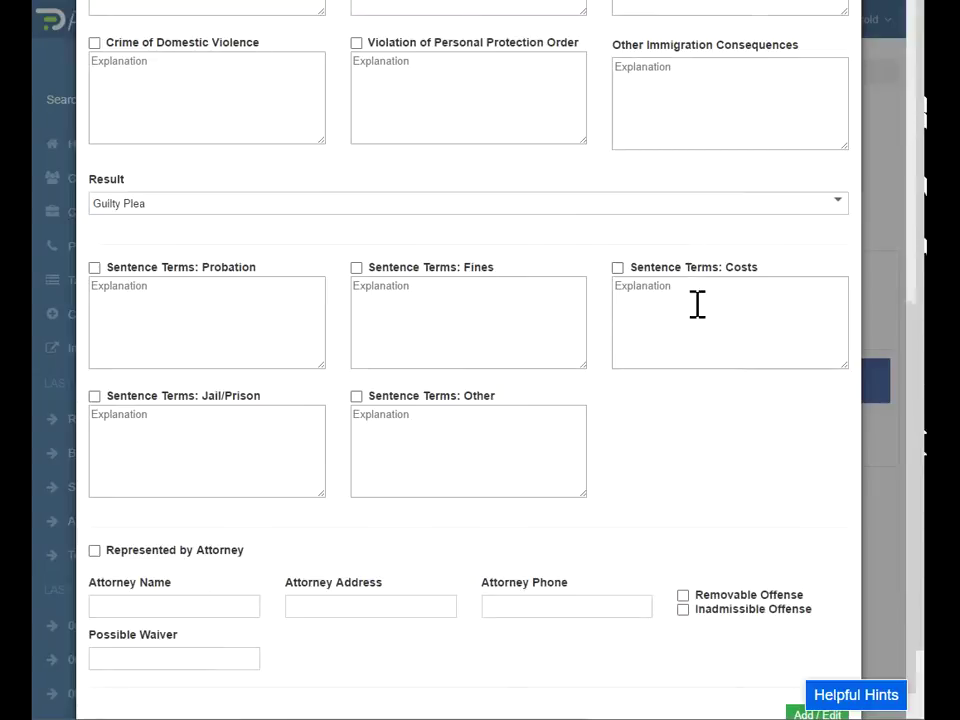
scroll(718, 325, up, 3)
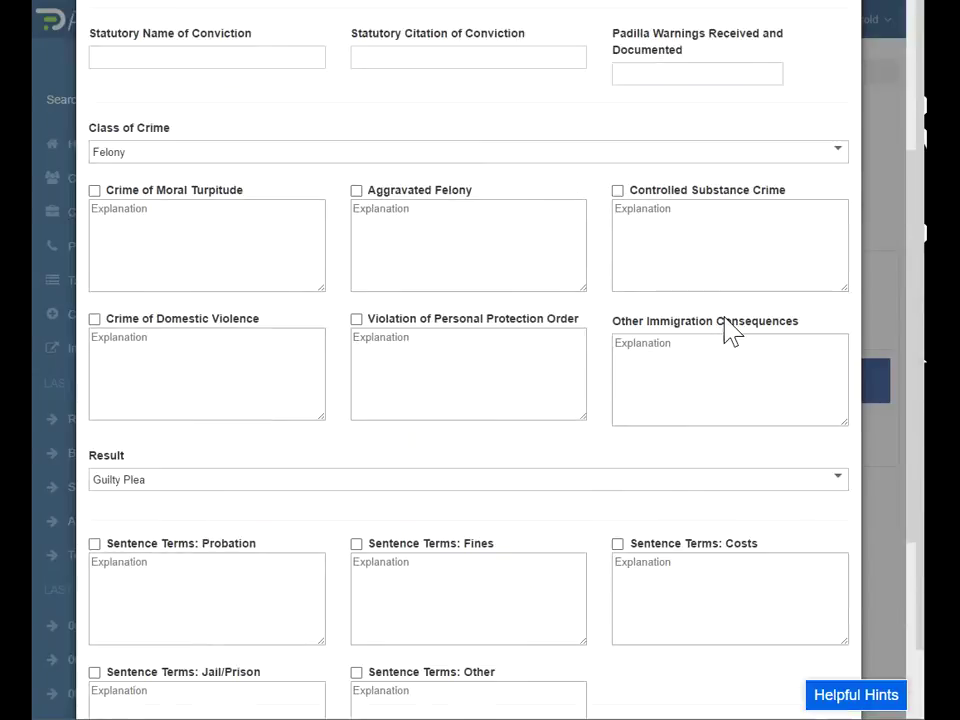
scroll(700, 332, up, 3)
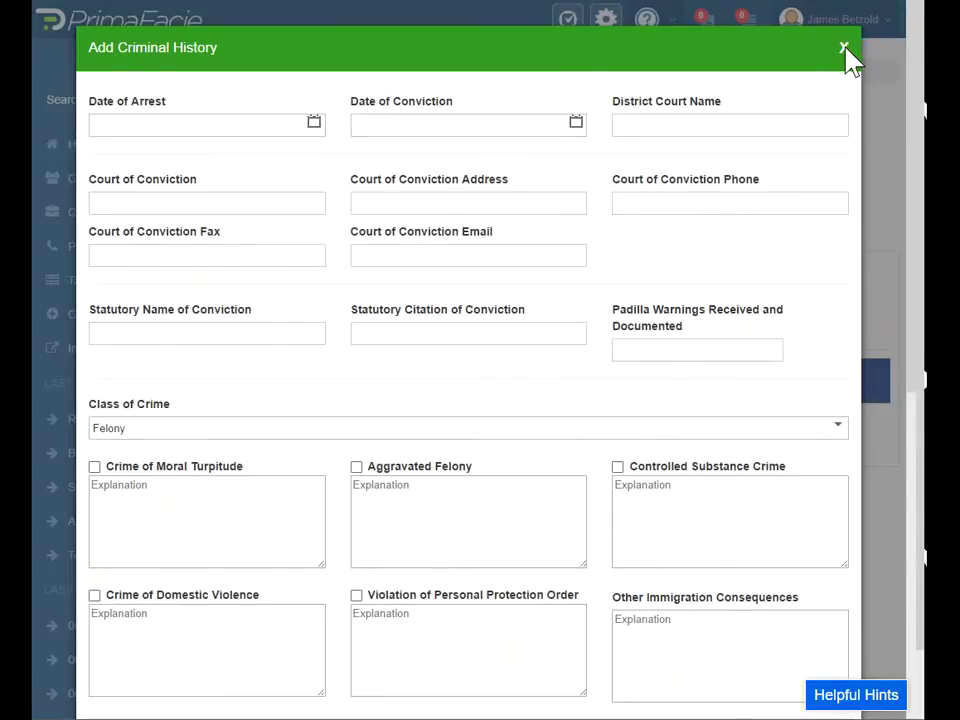
click(844, 48)
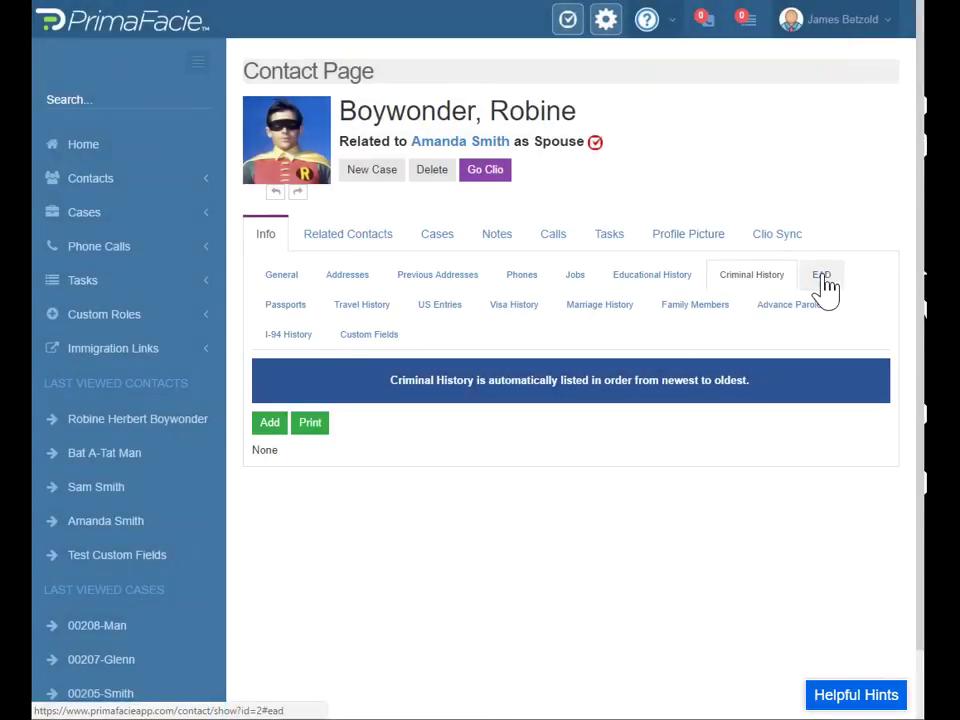
click(826, 290)
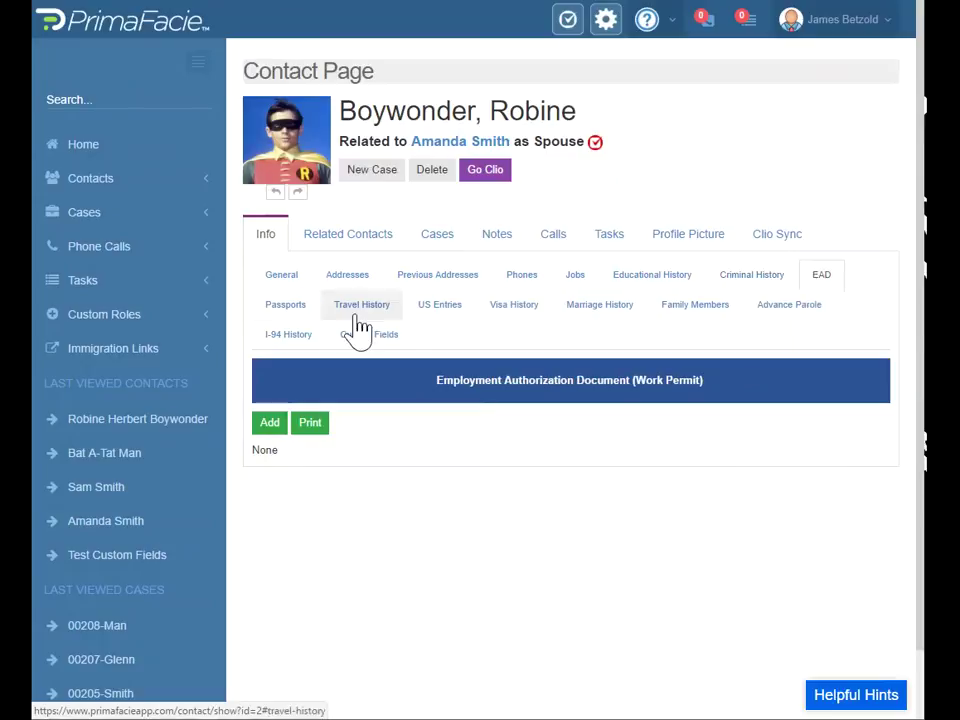
- From passport information, show Travel History and highlight its explanation text
click(287, 308)
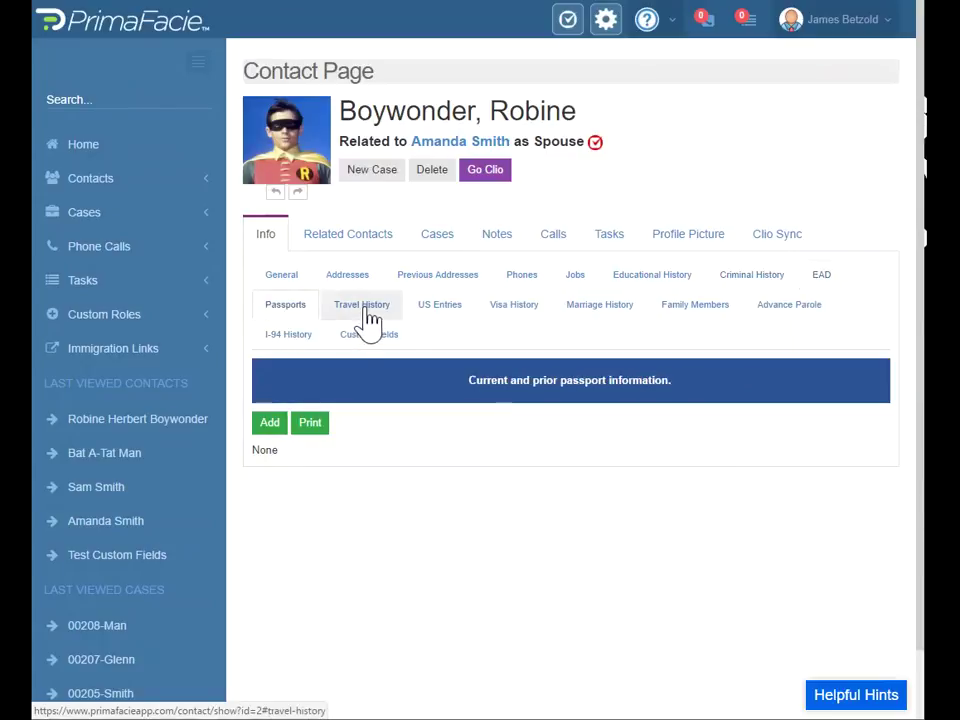
click(368, 312)
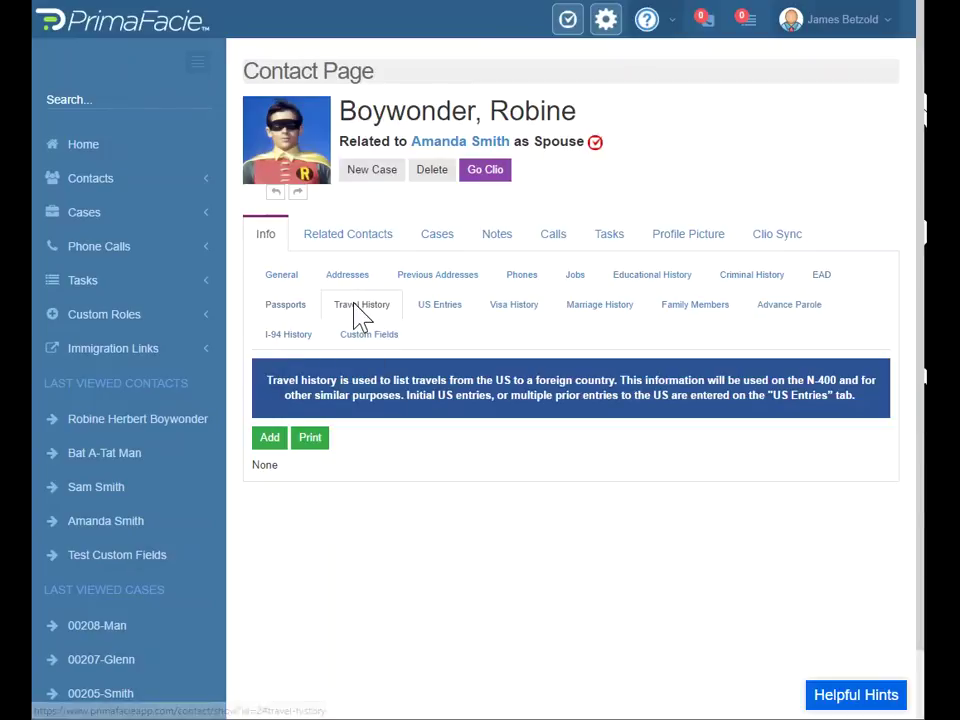
click(436, 320)
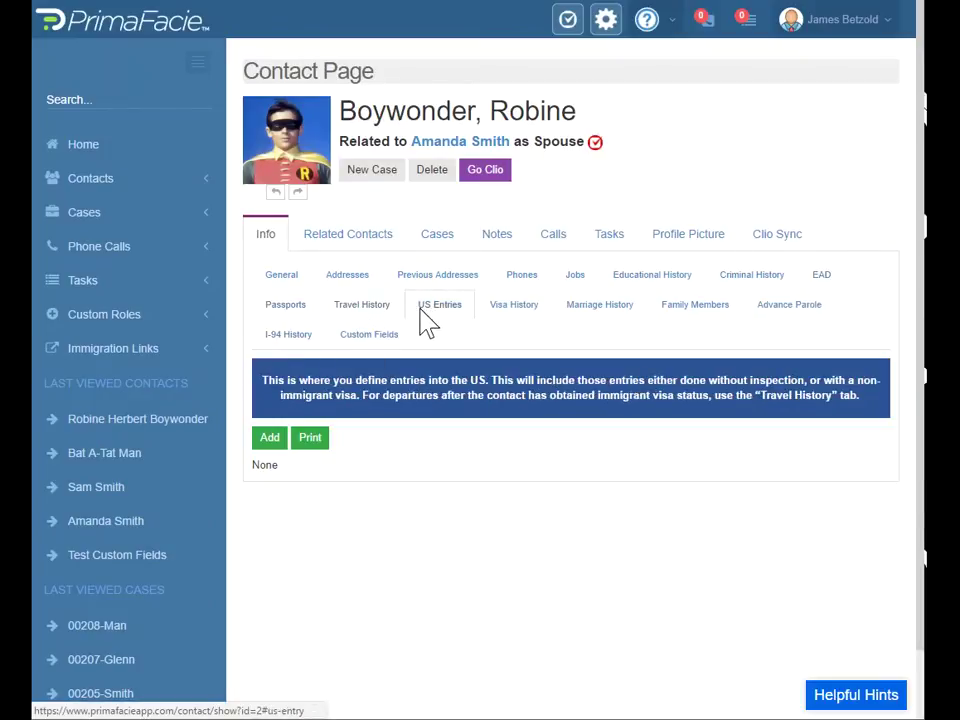
click(372, 310)
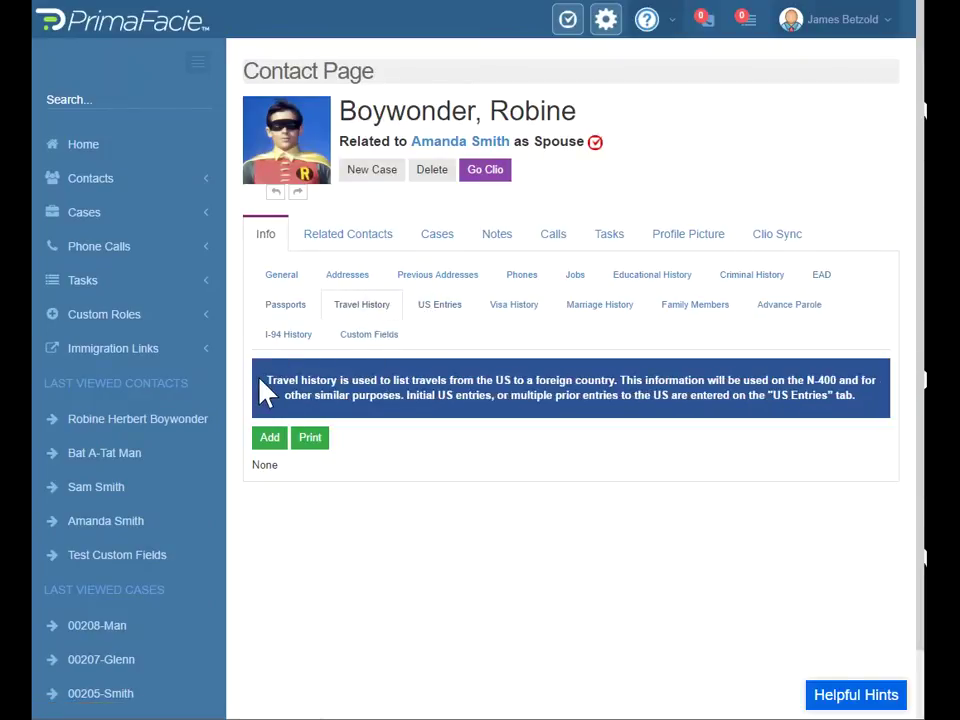
drag(268, 376, 835, 390)
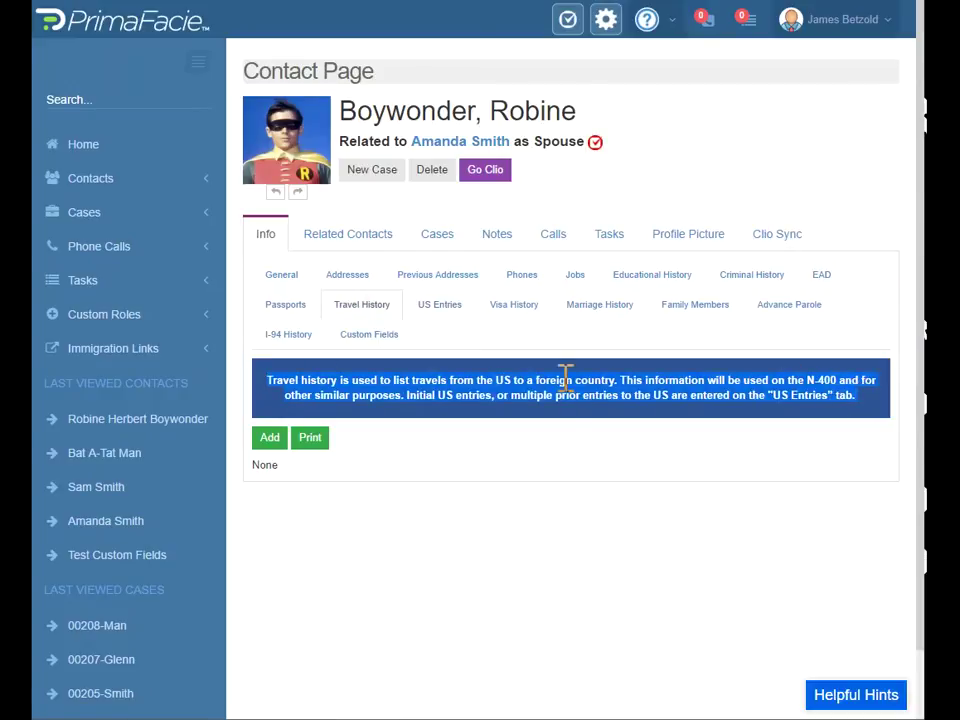
- Highlight the US Entries explanation text, then move on to the empty Visa History tab
click(442, 306)
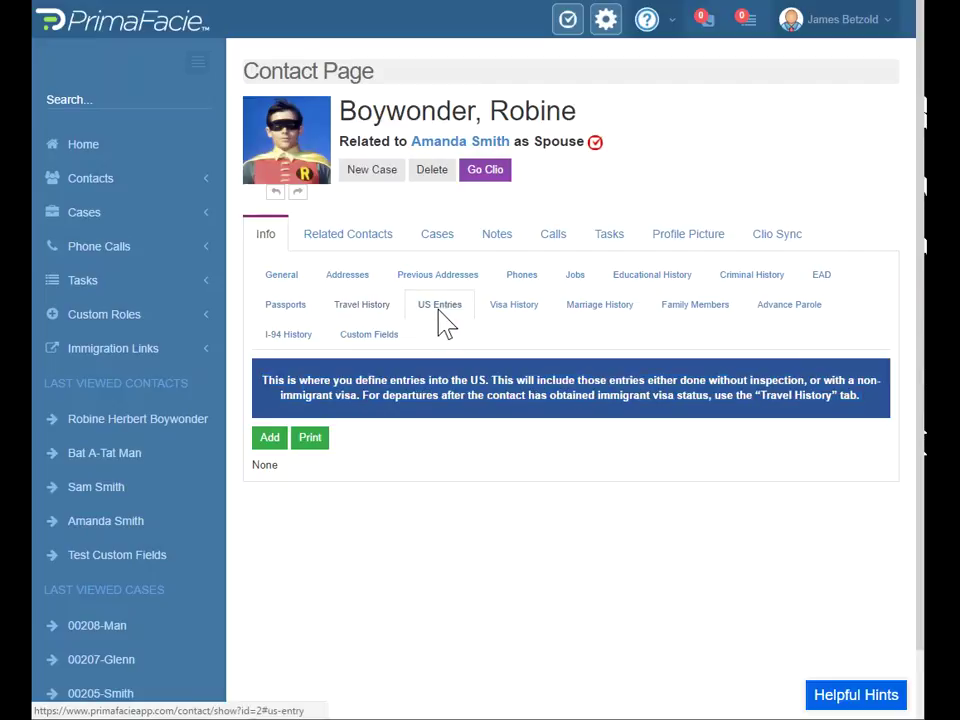
drag(263, 378, 864, 396)
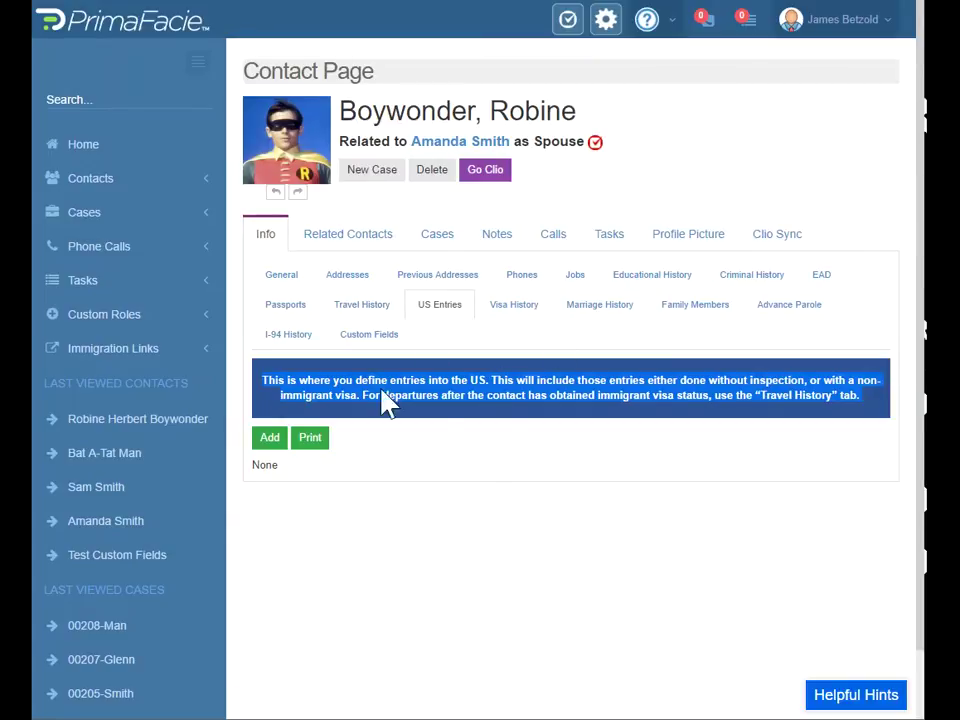
click(528, 314)
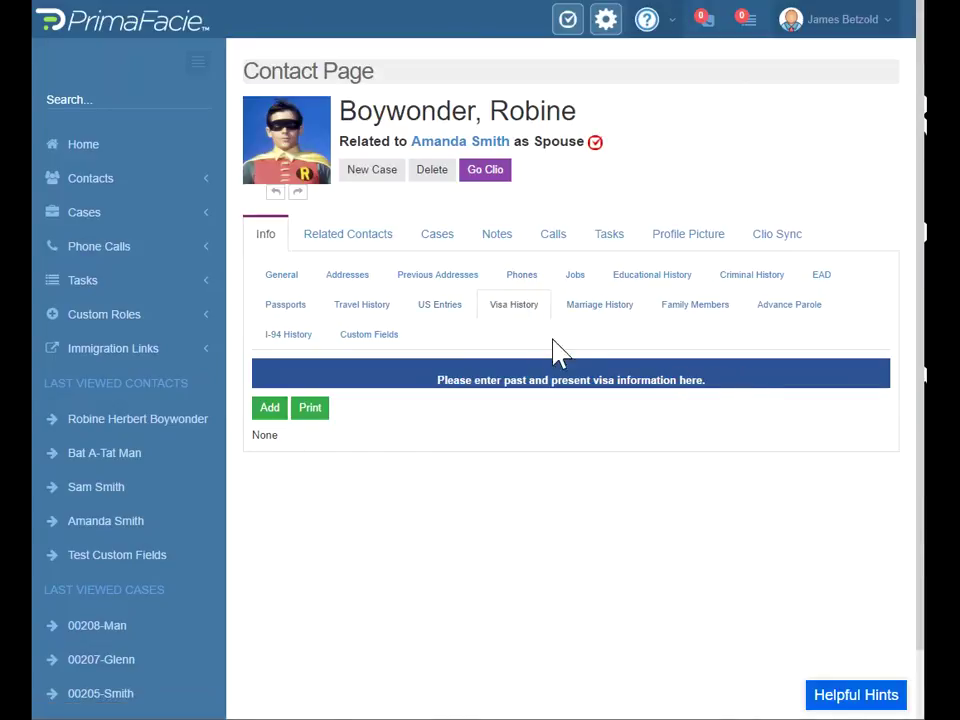
- On Marriage History, open the current spouse's record, toggle Is Current?, and close it unsaved
click(596, 306)
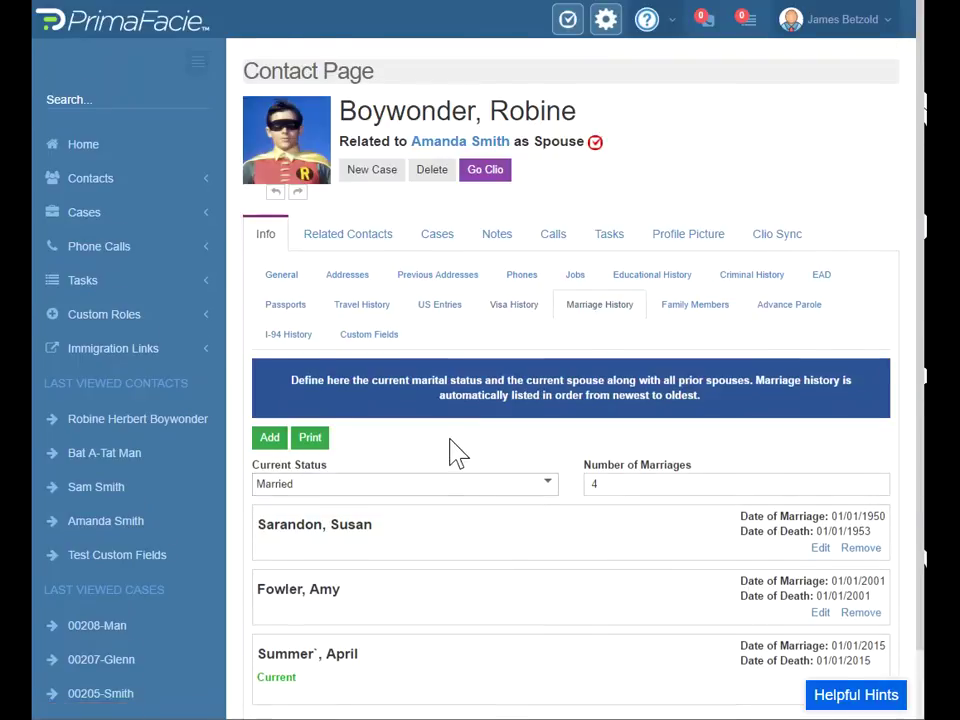
scroll(452, 450, down, 1)
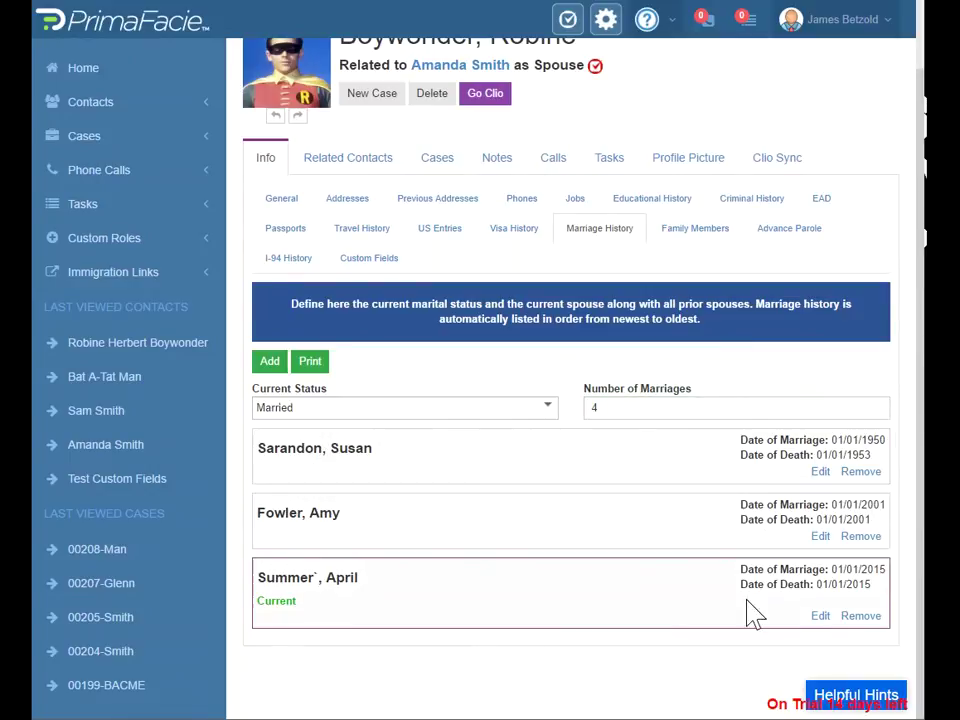
click(820, 616)
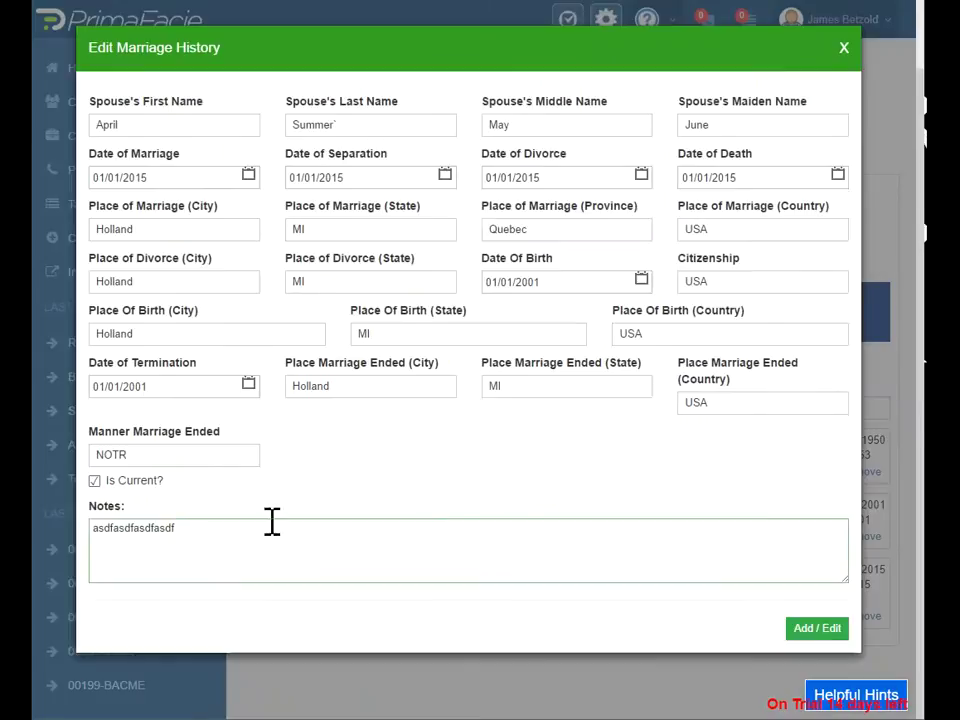
click(95, 482)
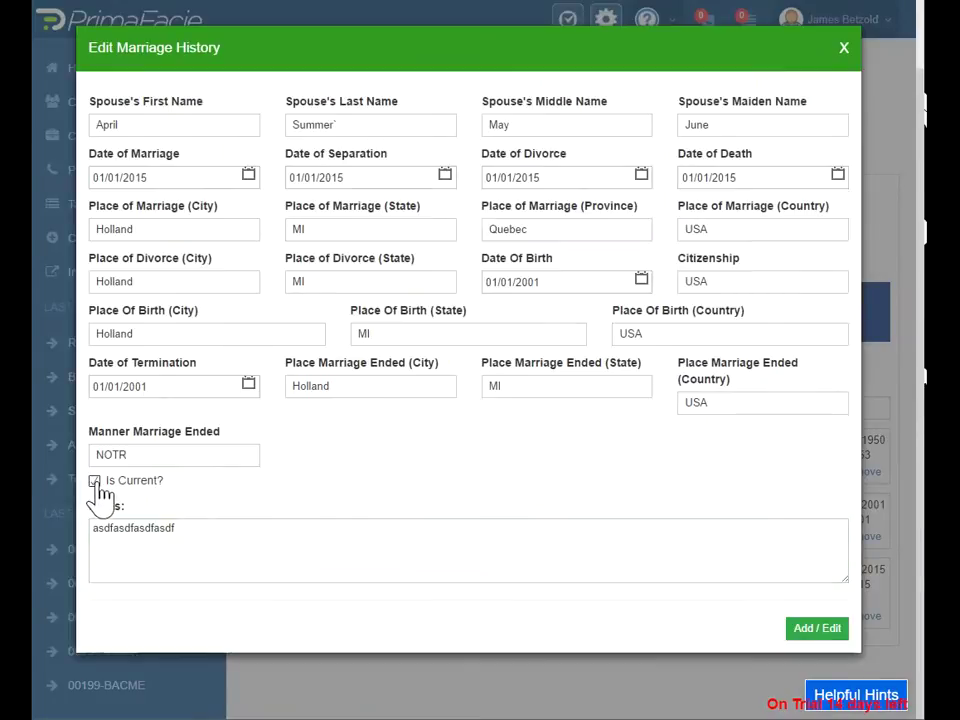
click(878, 158)
click(842, 50)
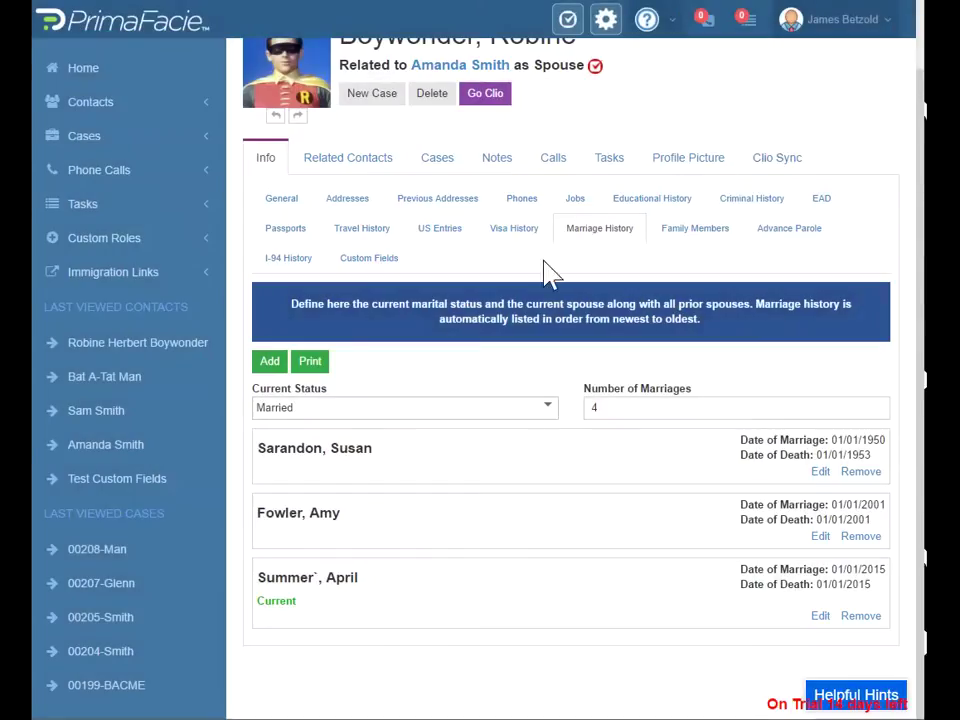
- Show the Family Members tab and highlight its explanation text
click(694, 240)
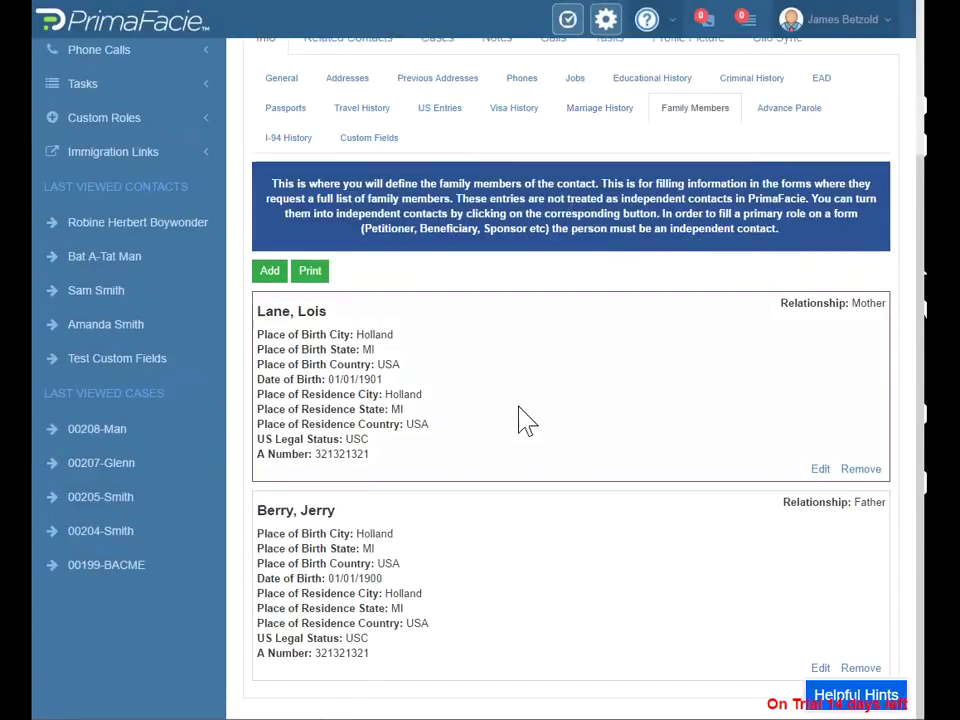
scroll(518, 418, up, 2)
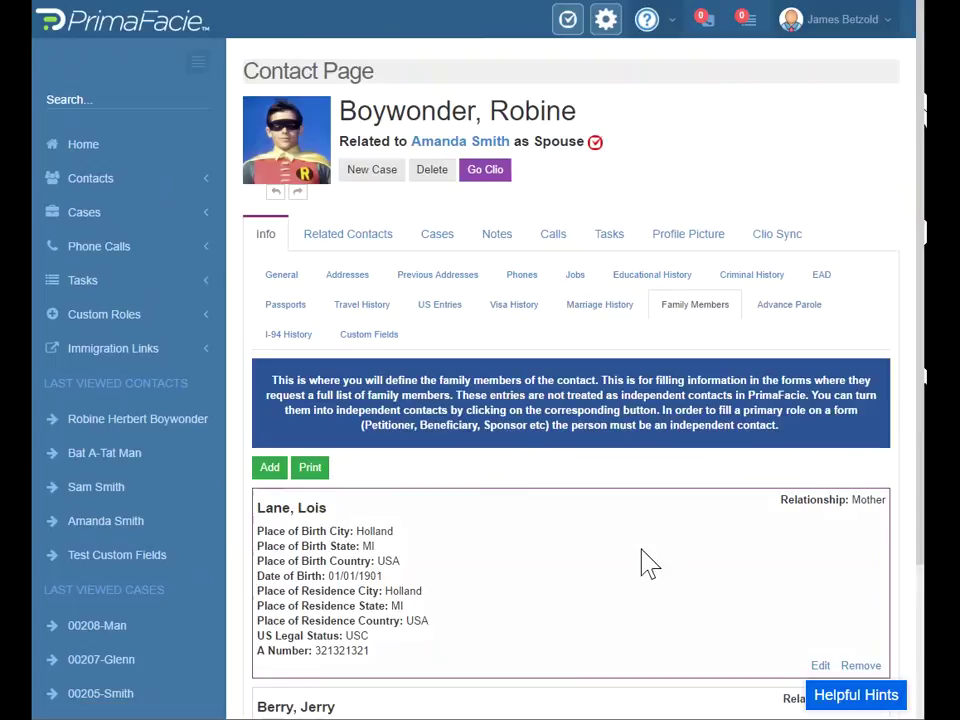
drag(270, 388, 864, 424)
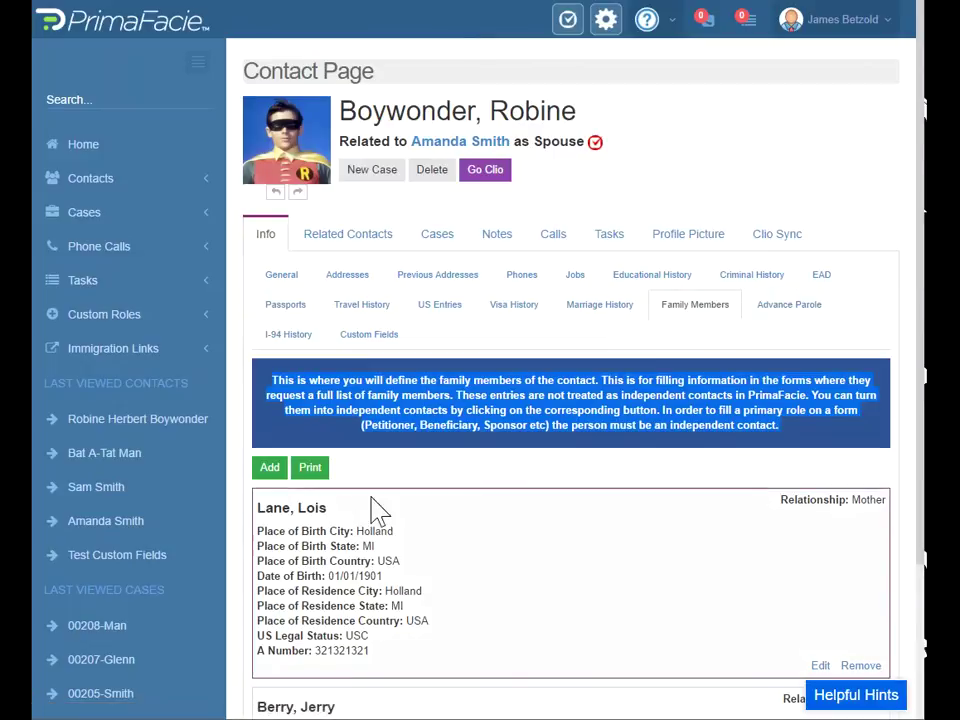
- Preview the empty Add Family Member form, close it, and open the printable family list
click(268, 470)
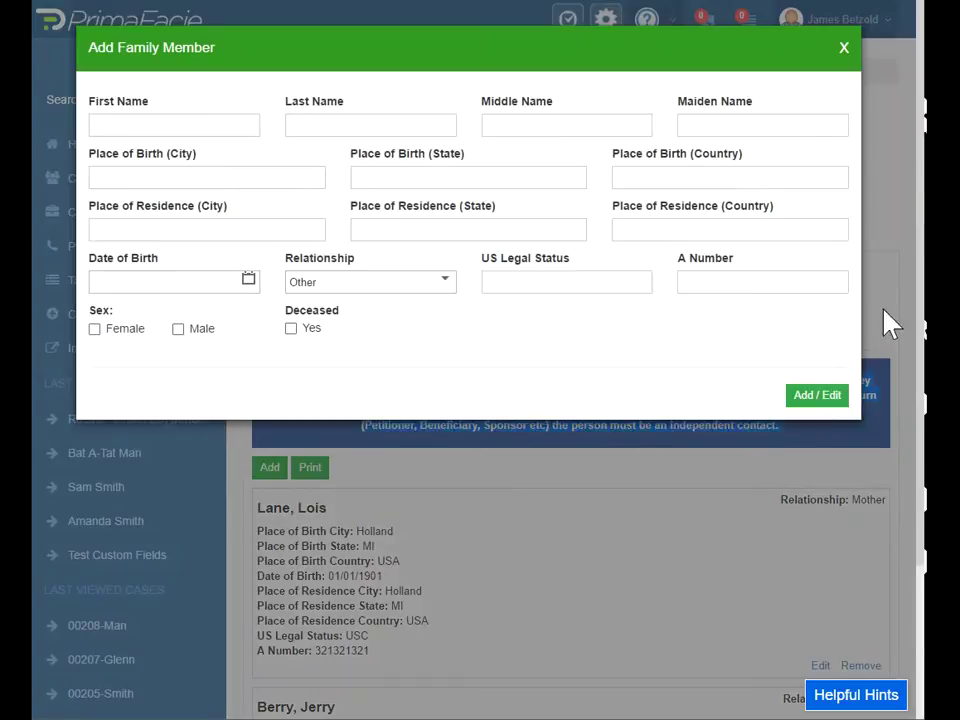
click(844, 48)
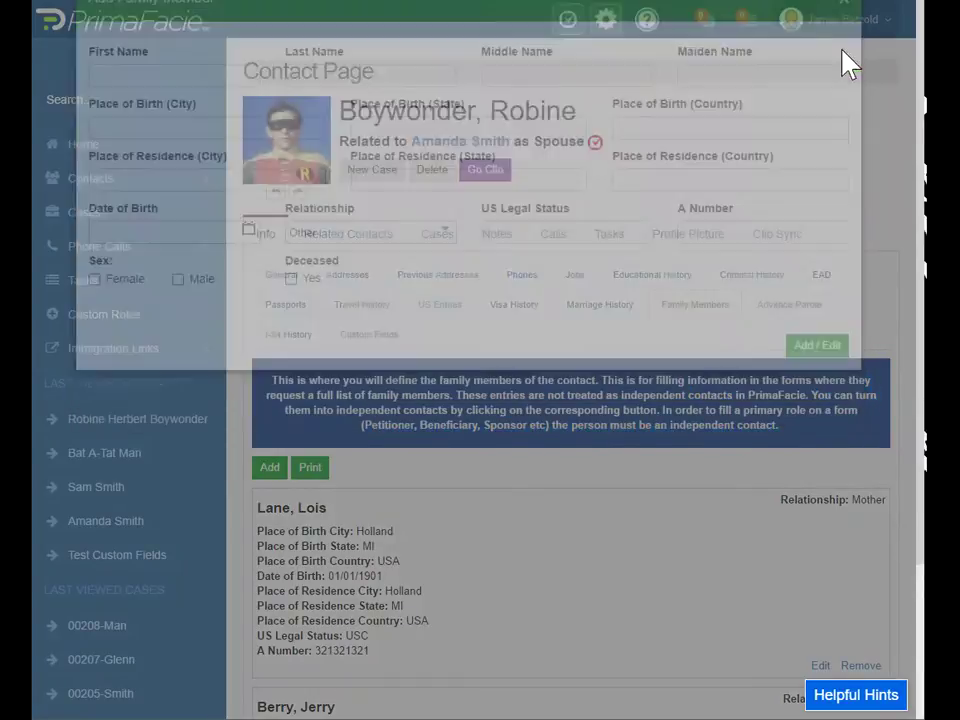
scroll(542, 589, down, 3)
scroll(542, 589, up, 3)
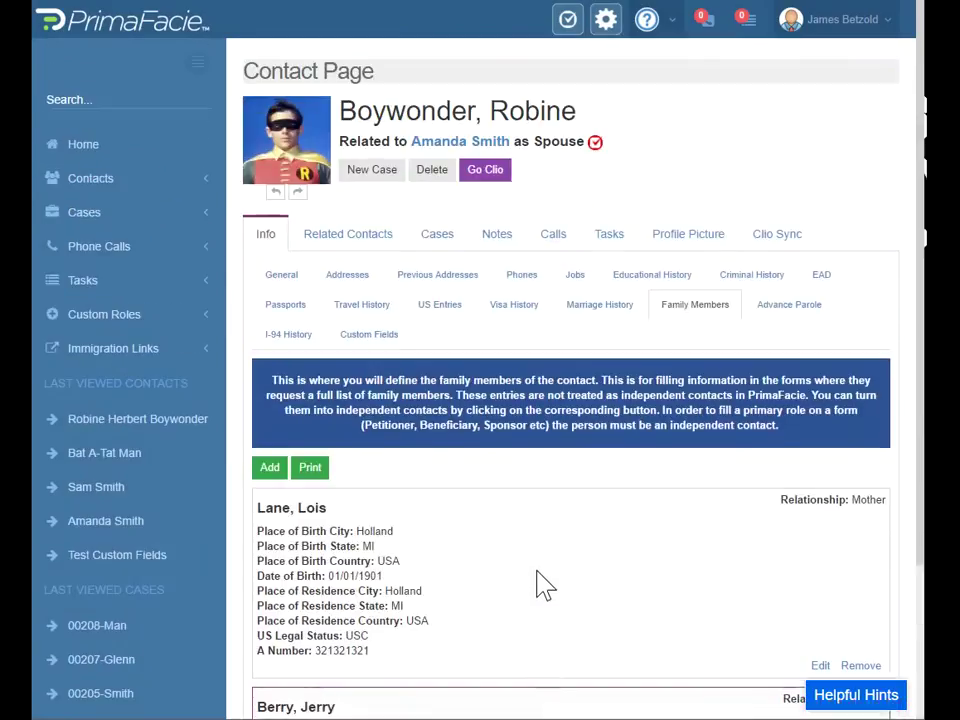
click(309, 468)
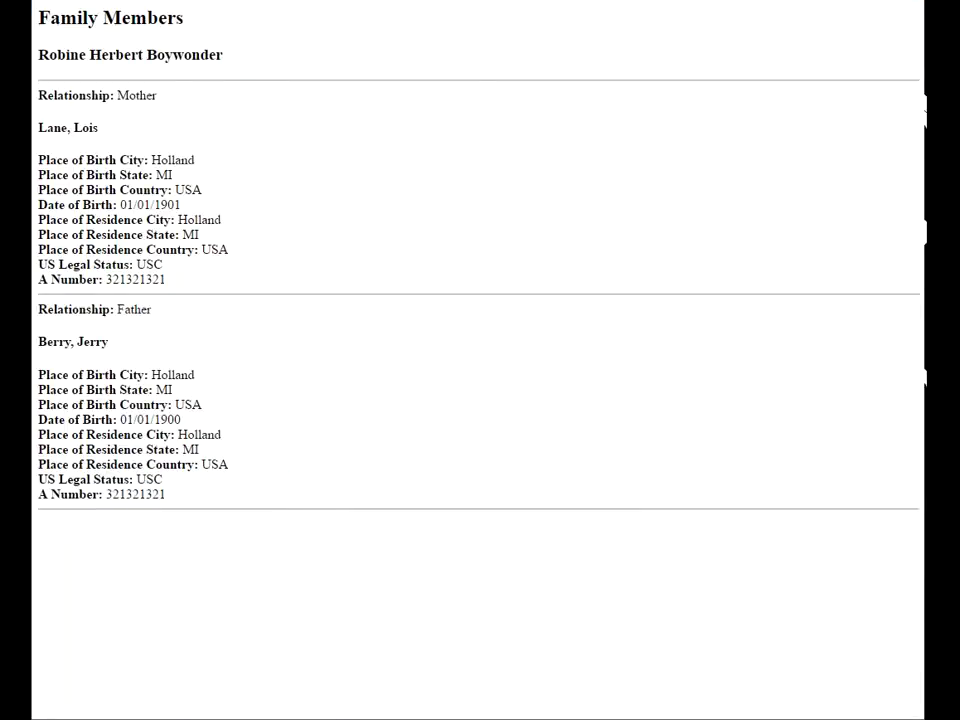
- Close the printable family list and show the empty Advance Parole tab
key(ctrl+w)
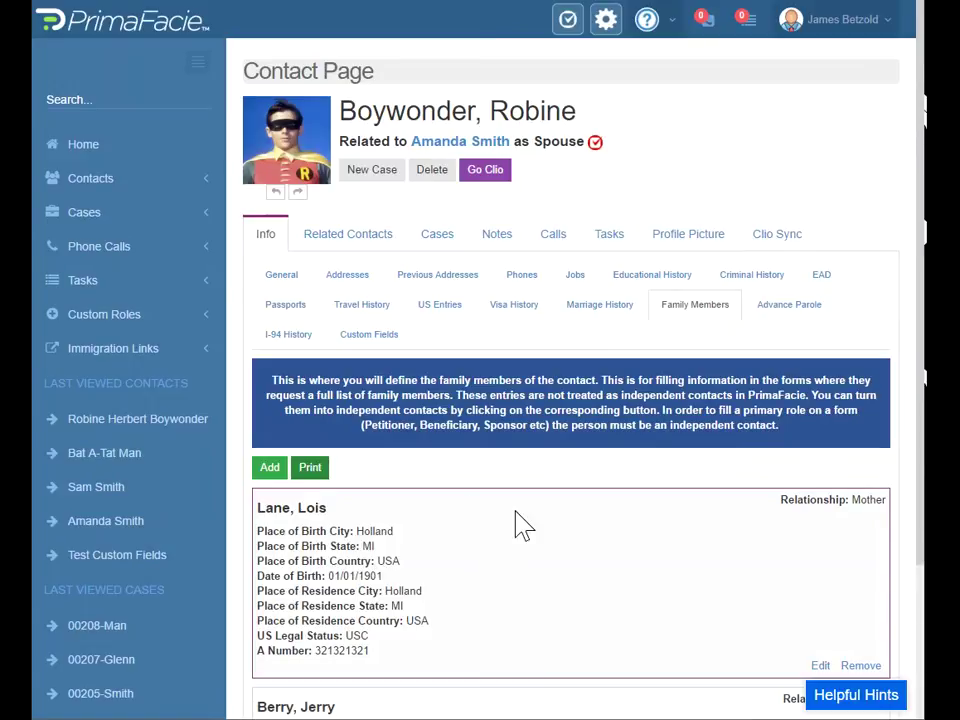
click(786, 316)
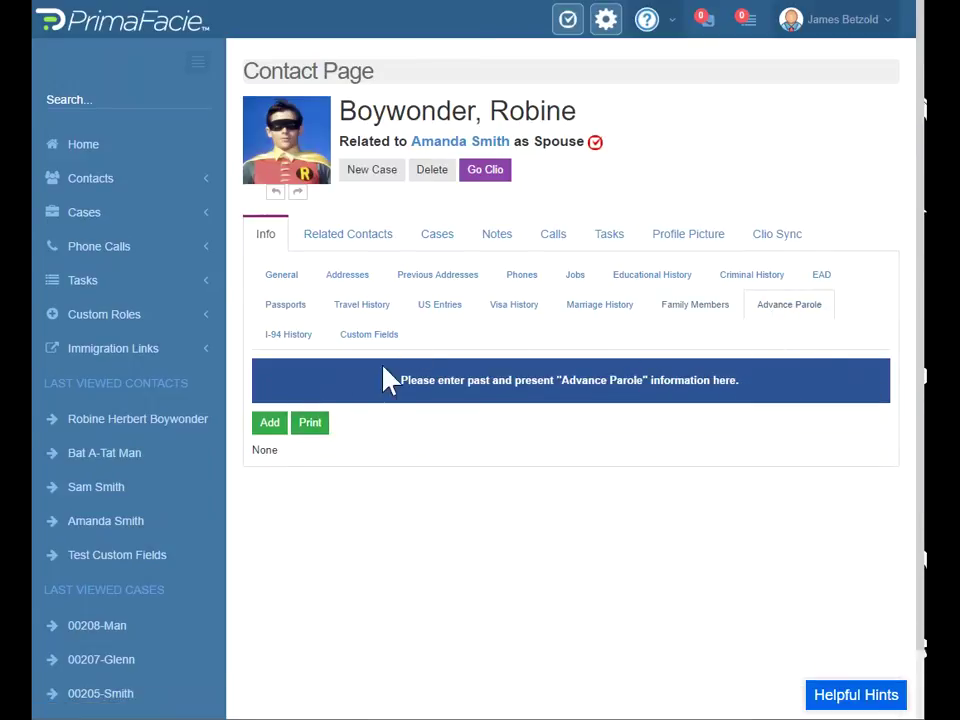
- Open the I-94 History lookup and put focus in its Passport Number field
click(289, 339)
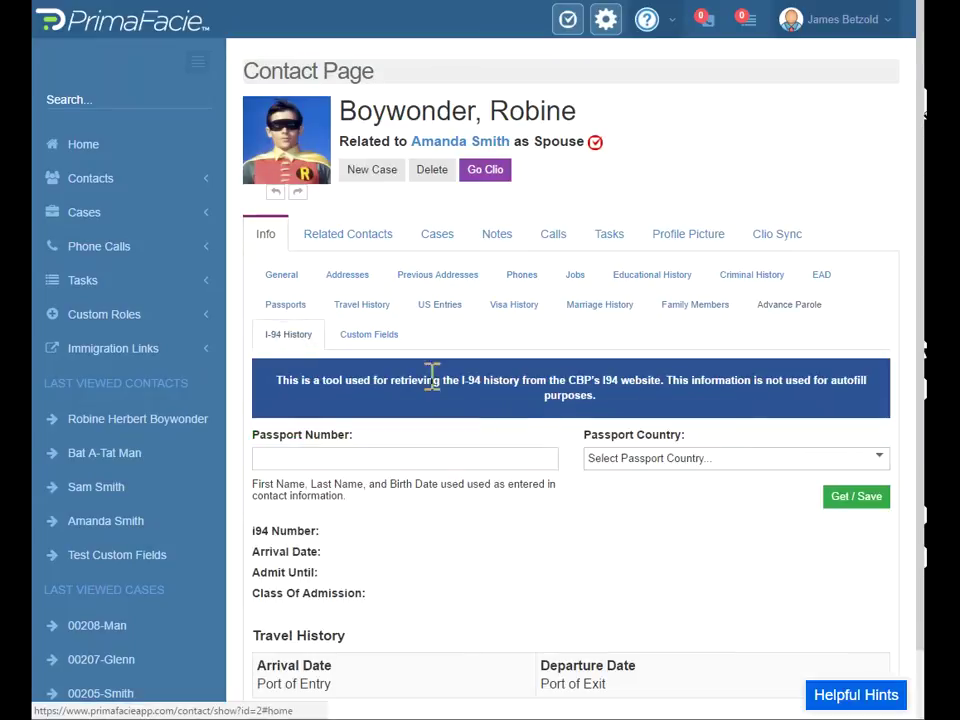
scroll(516, 550, down, 1)
click(347, 380)
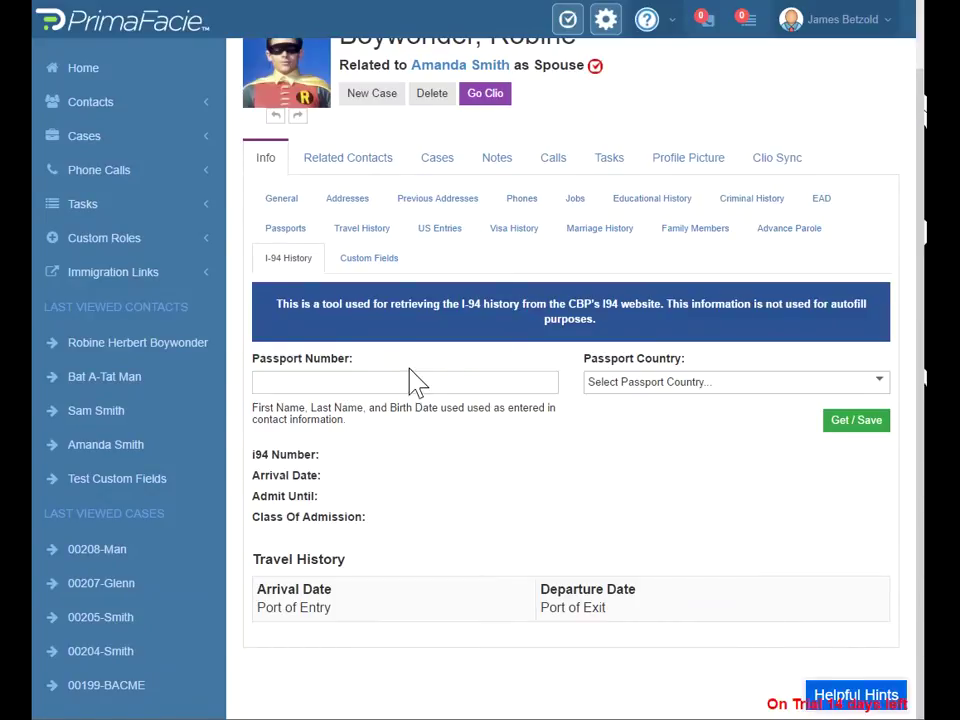
click(426, 387)
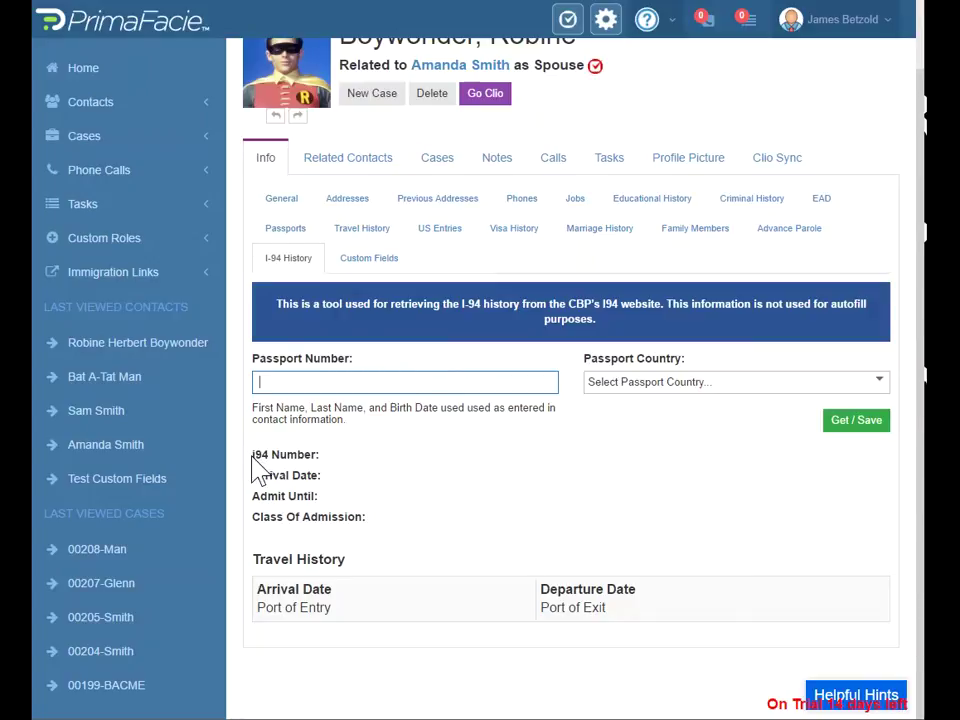
- Highlight the I94 Number, Arrival Date, Admit Until and Class Of Admission labels, then show Custom Fields
drag(253, 461, 339, 465)
drag(255, 476, 360, 482)
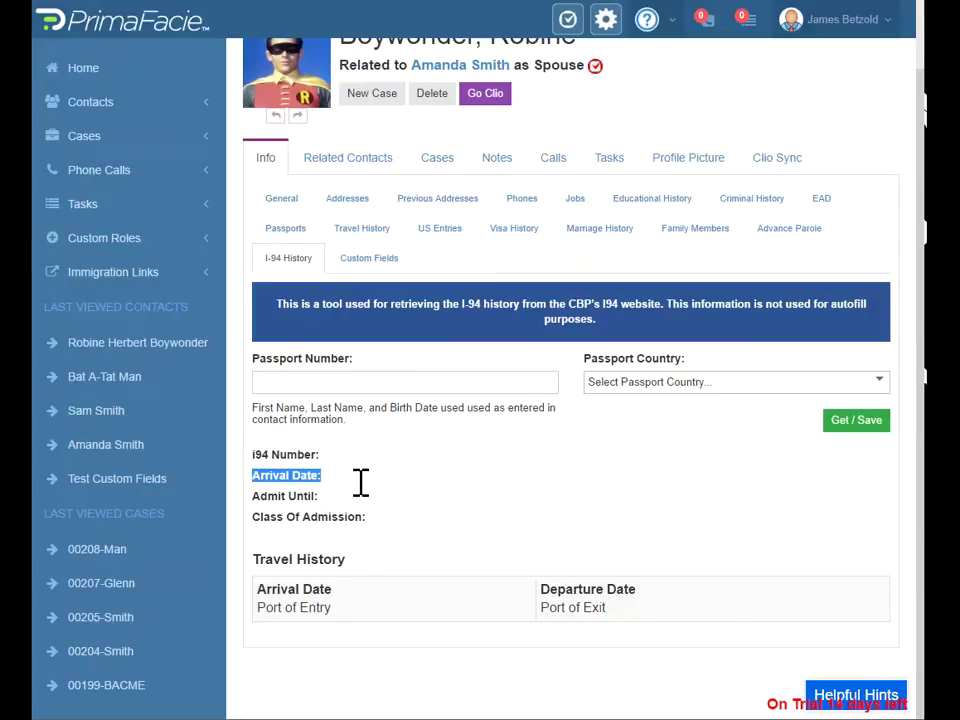
drag(254, 497, 365, 502)
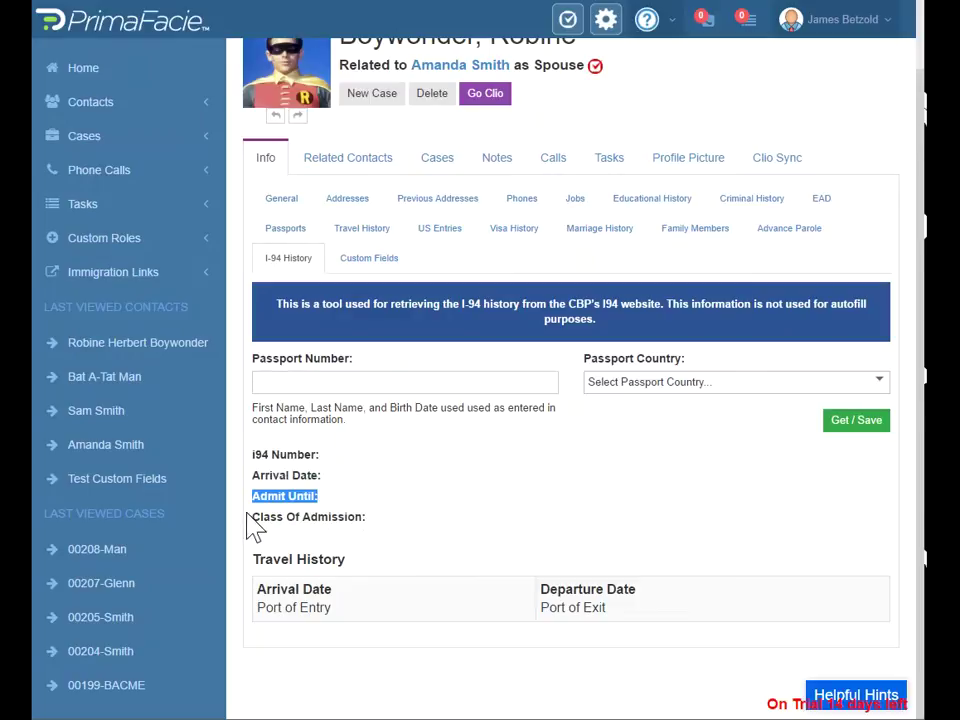
drag(253, 519, 366, 526)
click(472, 545)
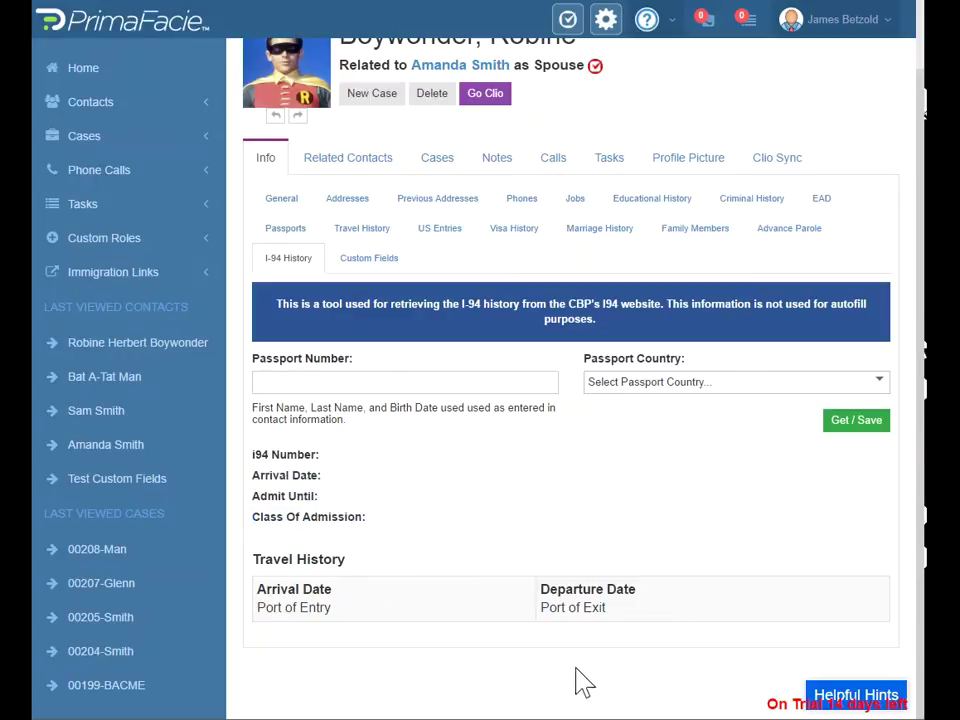
click(378, 266)
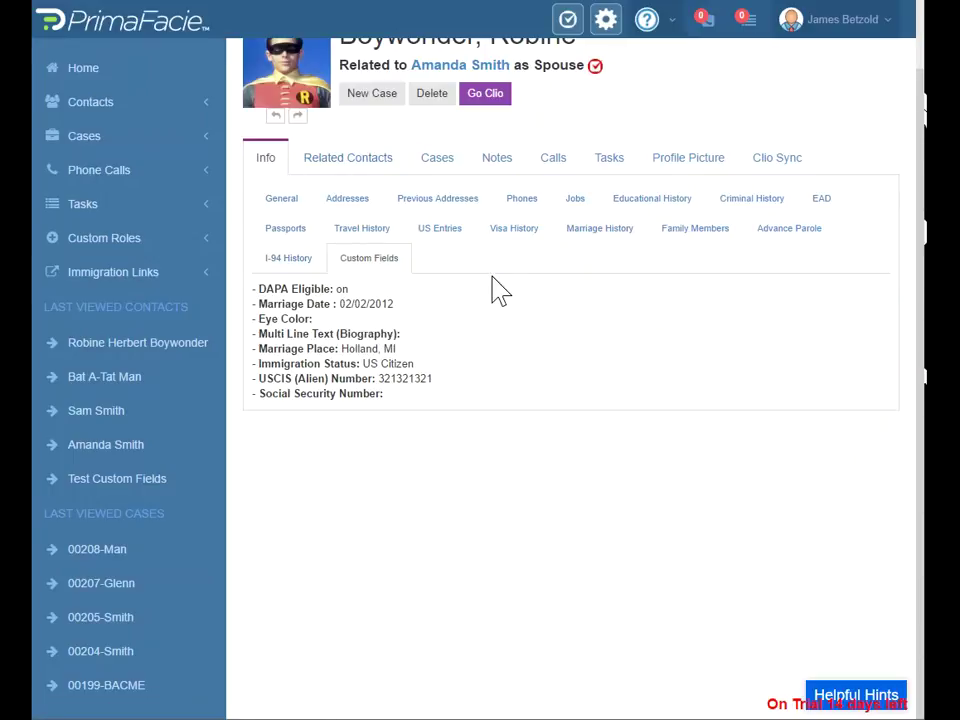
- Show the six related contacts and start unlinking one, bringing up the confirmation
click(328, 164)
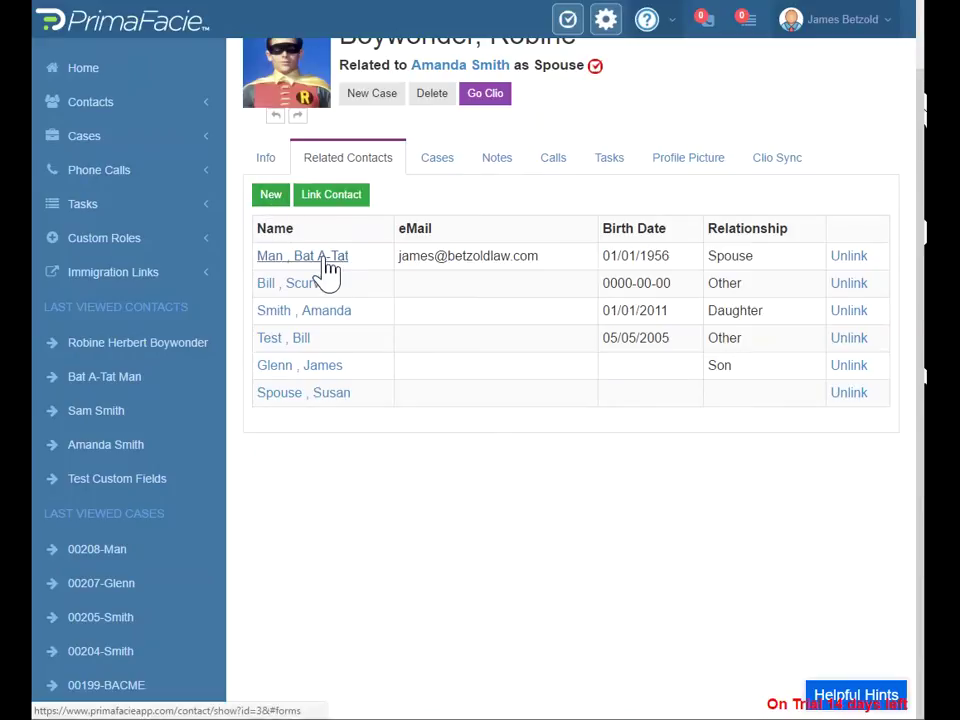
click(849, 262)
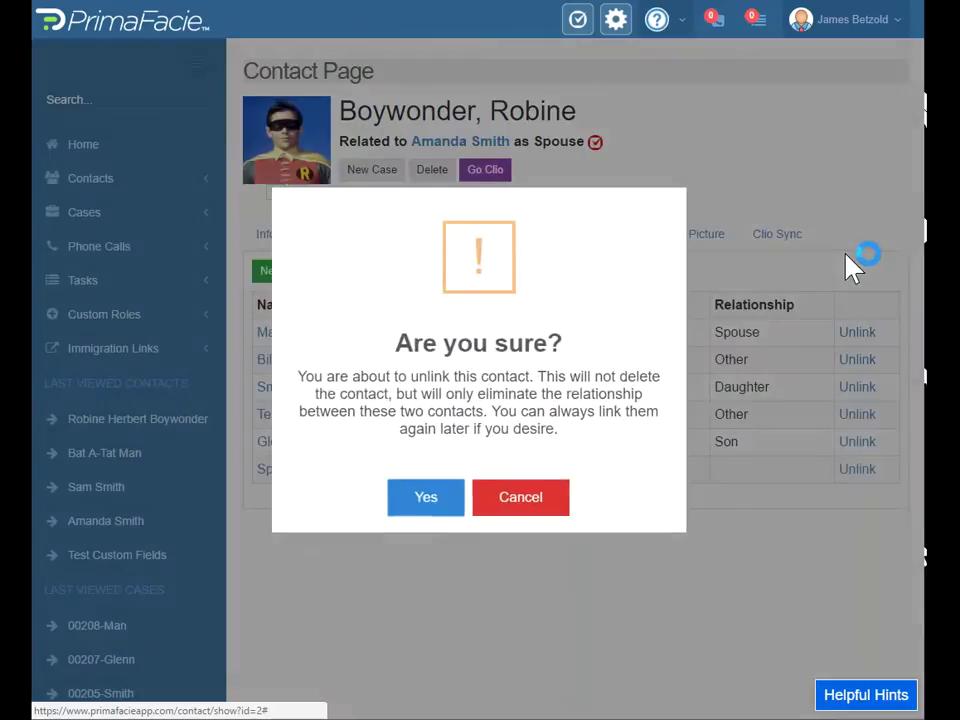
- Confirm the unlink, then preview a blank Add Related Contact form and close it unsaved
click(430, 497)
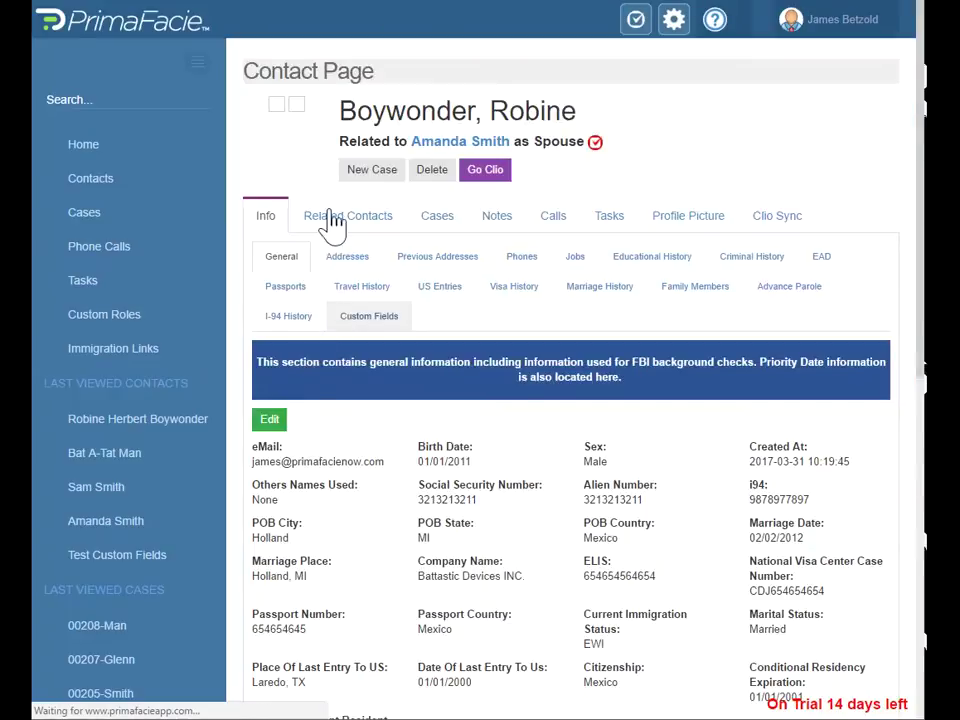
click(340, 238)
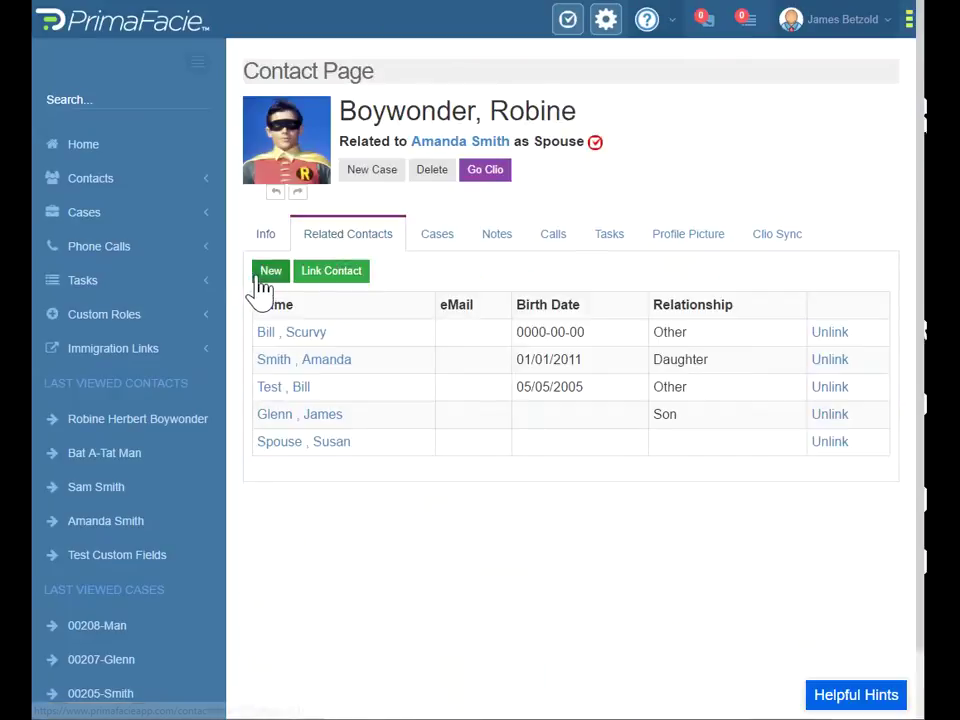
click(268, 272)
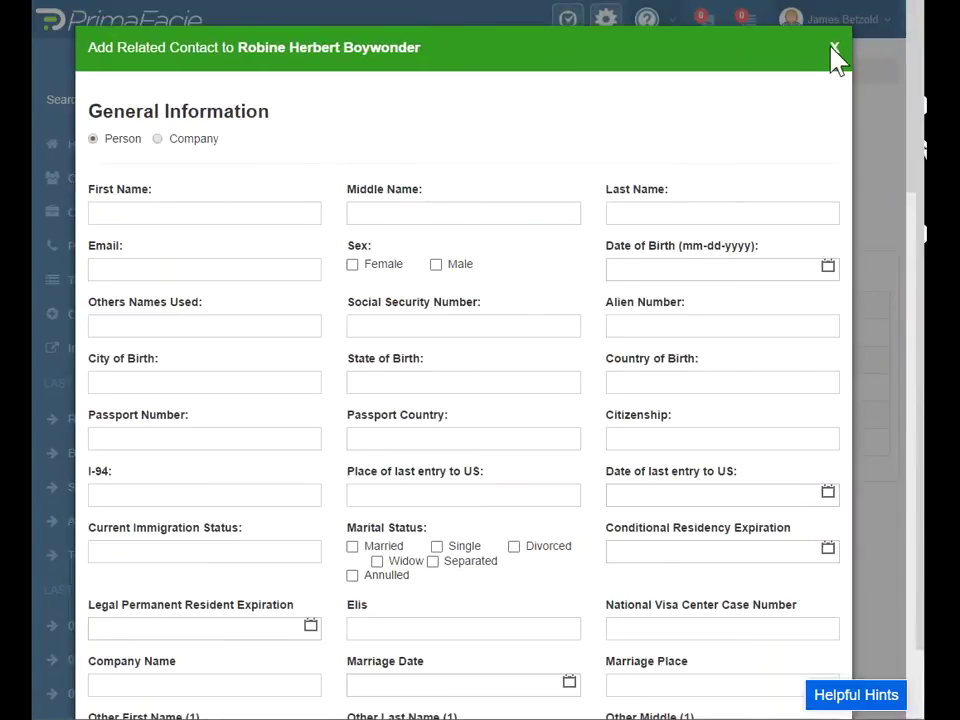
click(835, 50)
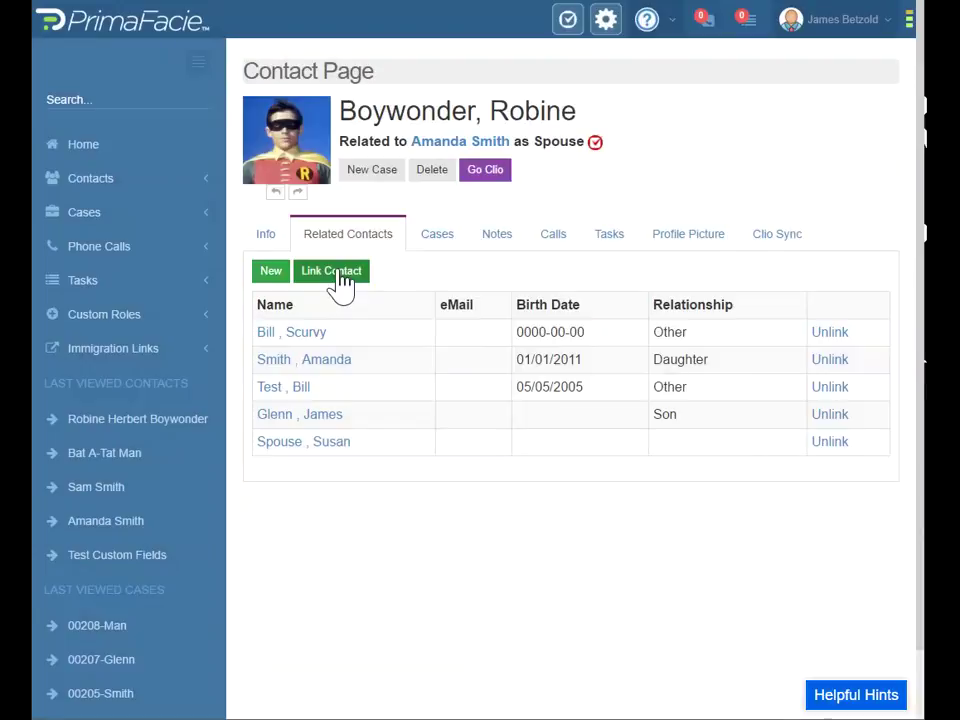
- Search for the existing contact by name and link them to the client as Father
click(334, 272)
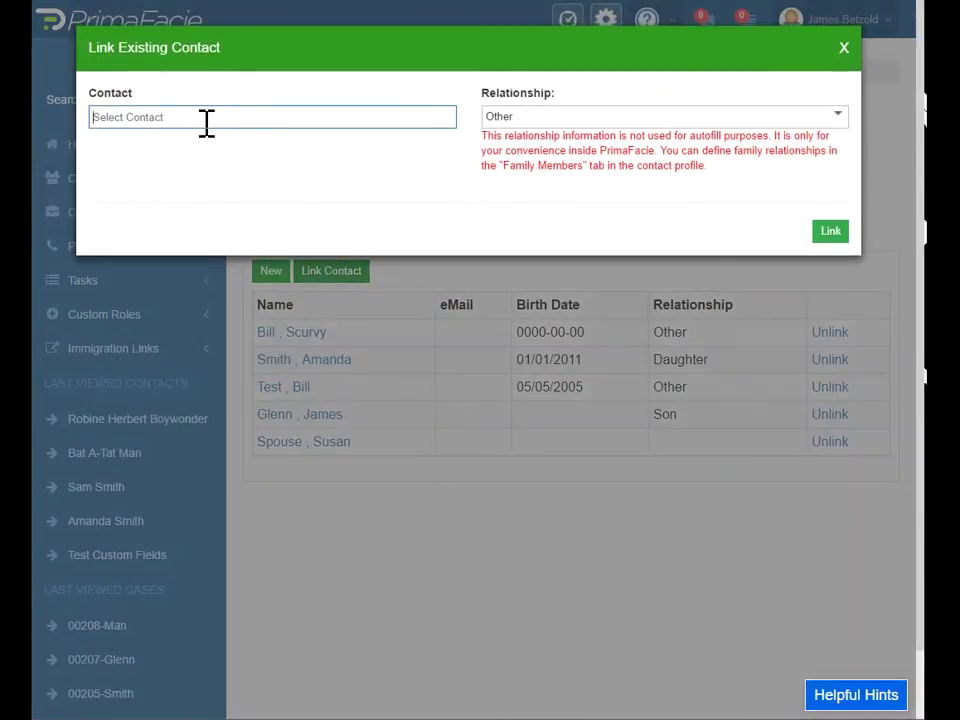
text(Bat)
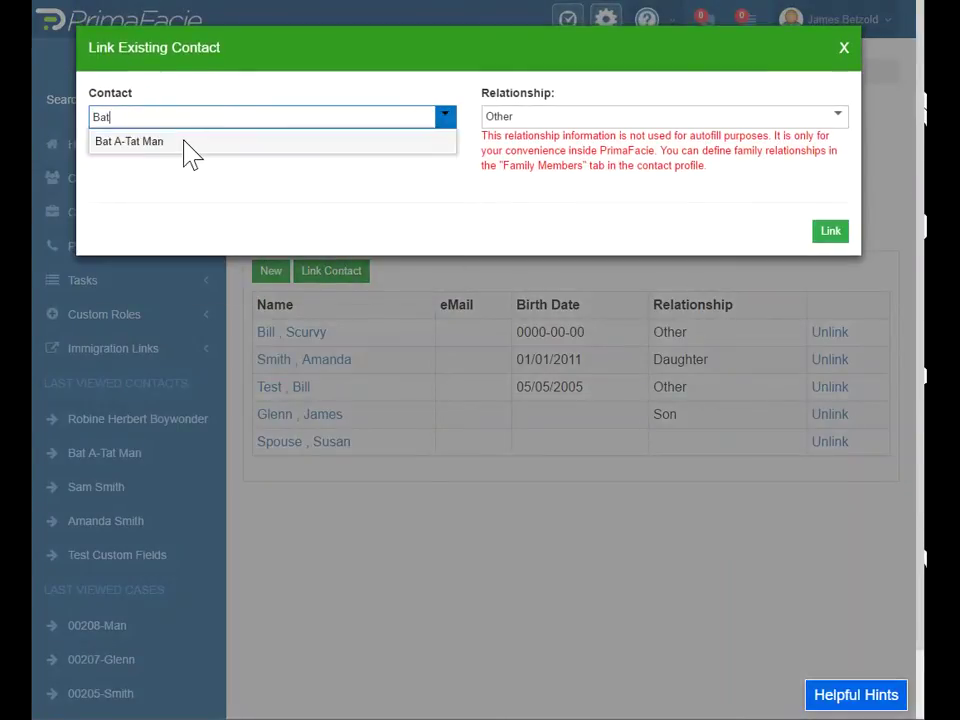
click(130, 141)
click(227, 129)
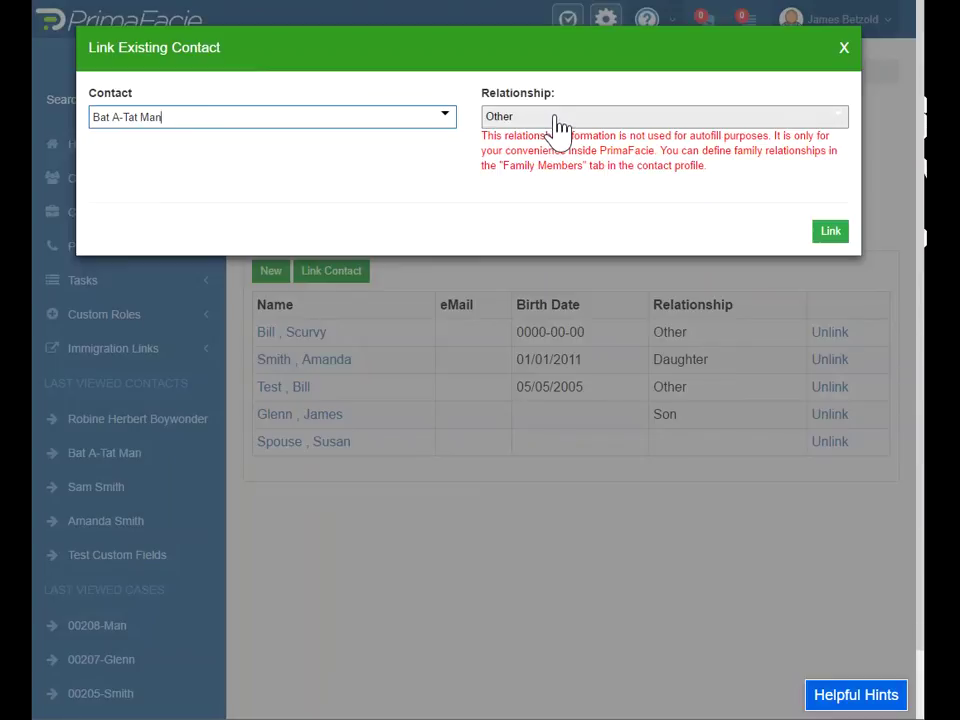
click(838, 119)
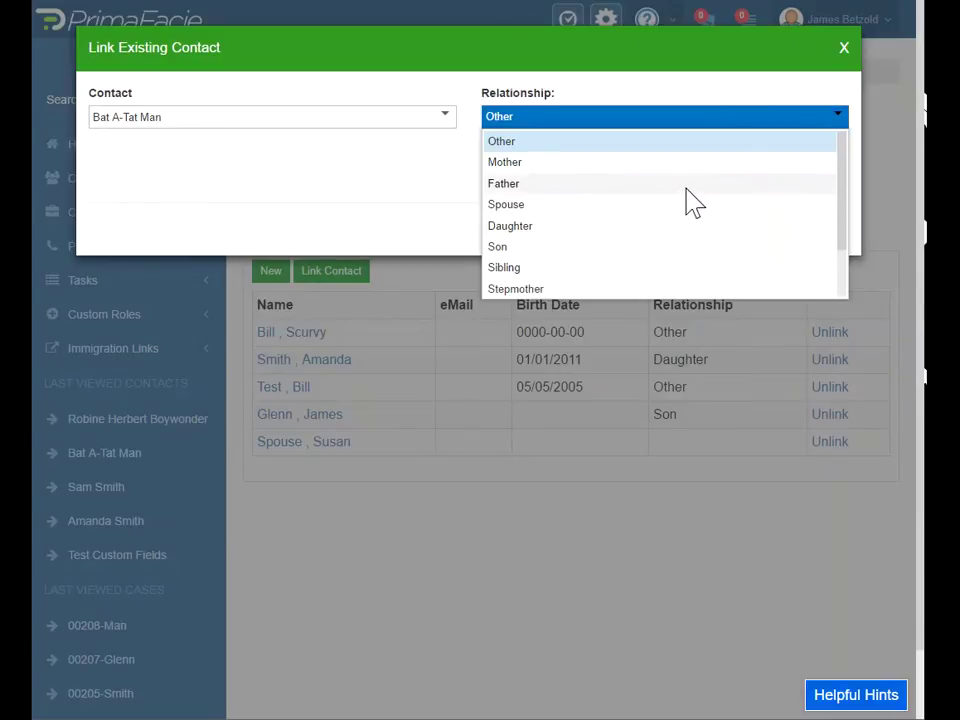
click(674, 186)
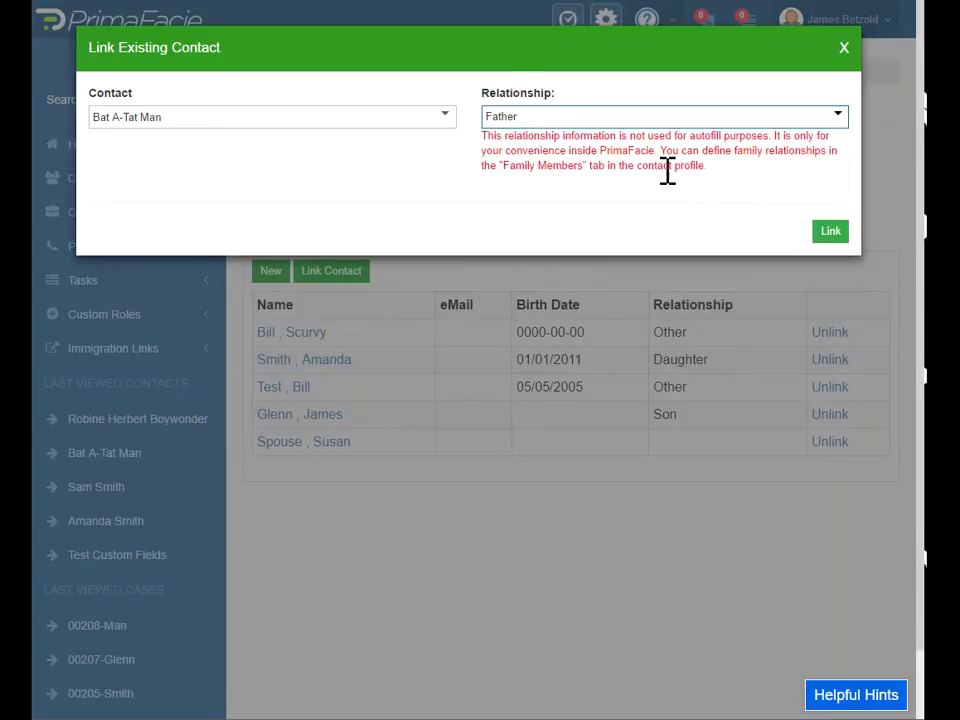
drag(483, 140, 718, 178)
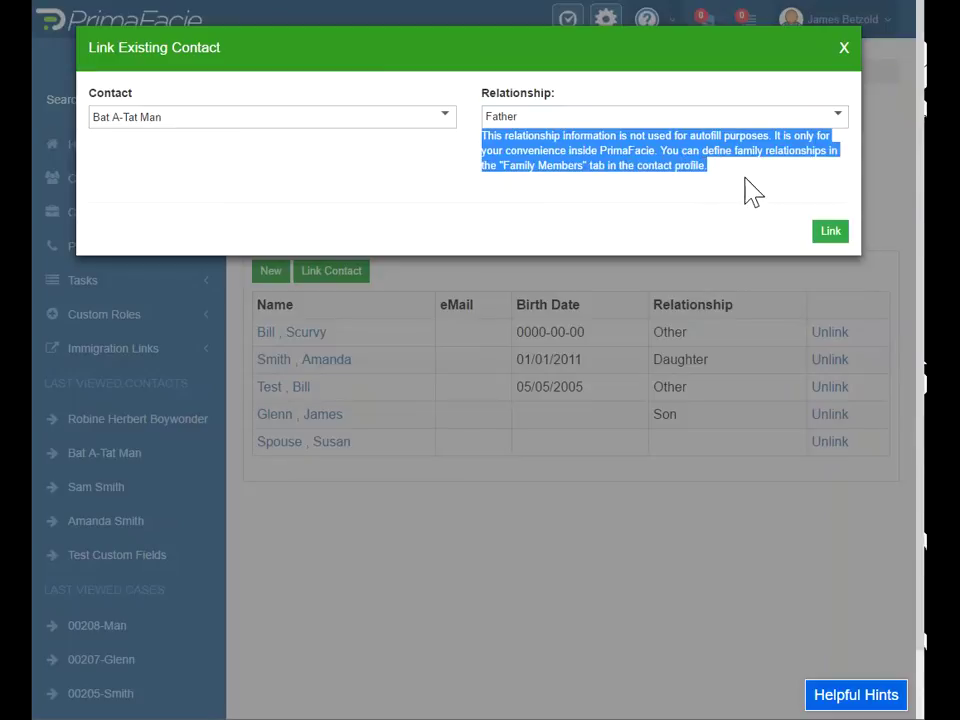
click(606, 134)
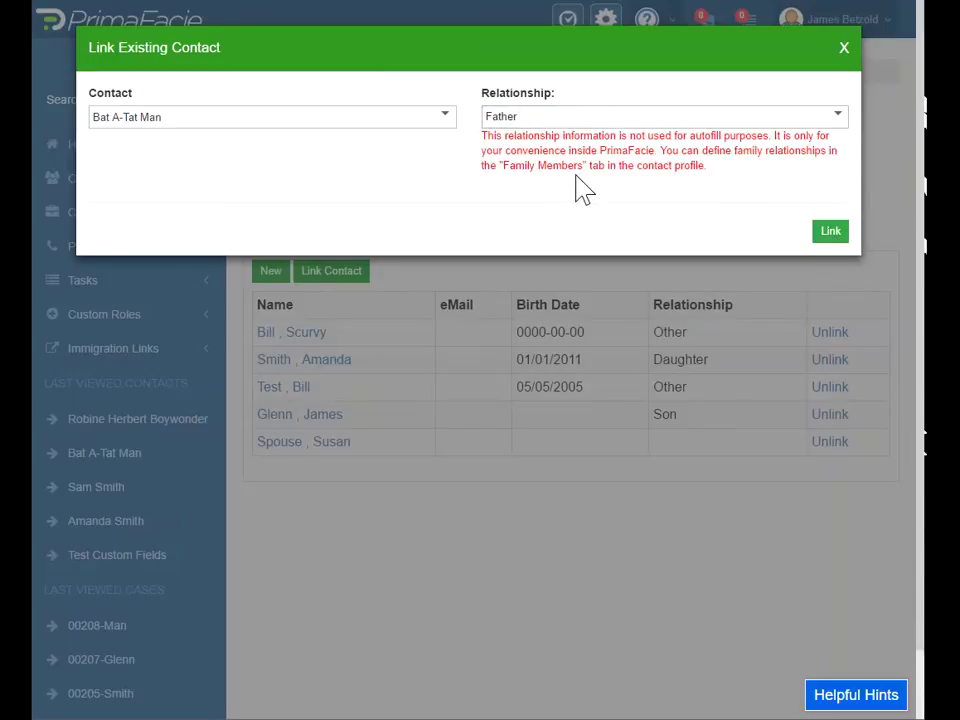
click(830, 234)
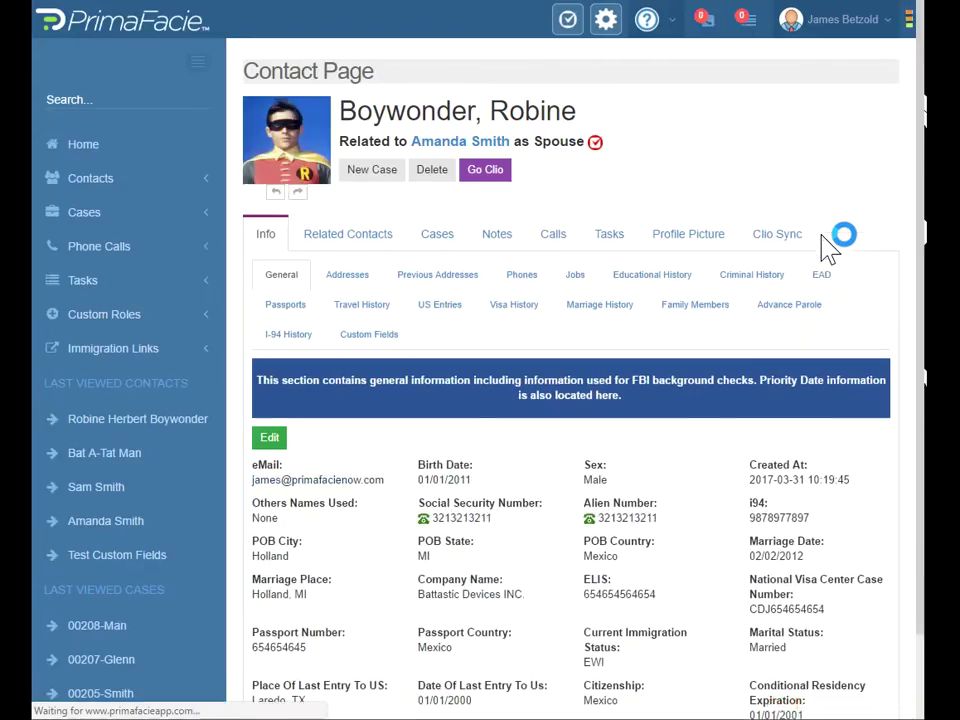
- Check Family Members and Related Contacts for the new Father link, then view Cases
click(694, 306)
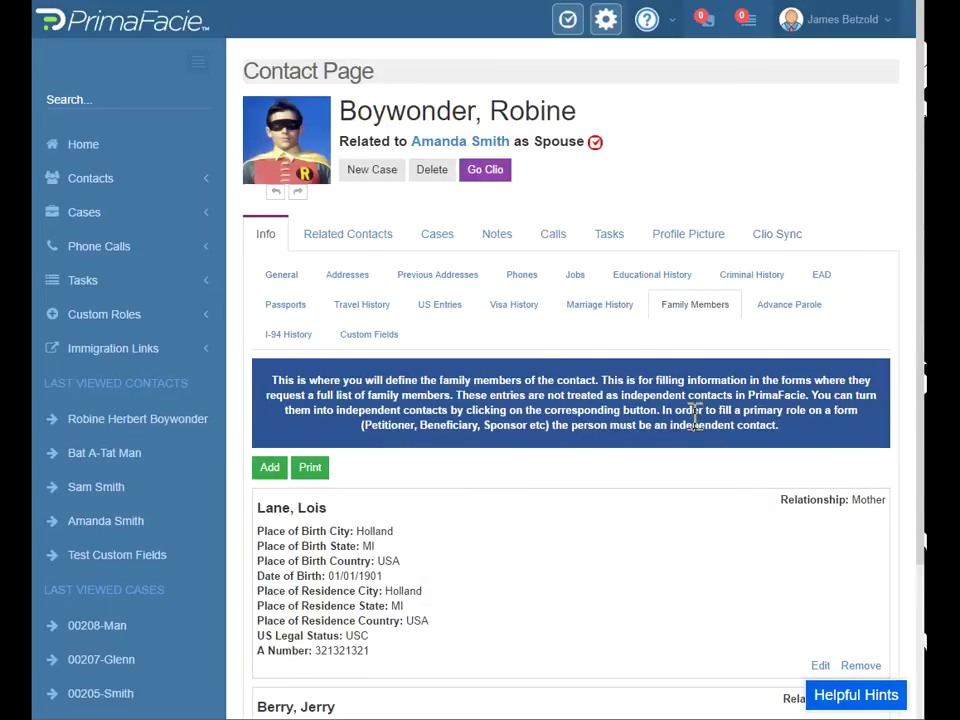
click(343, 237)
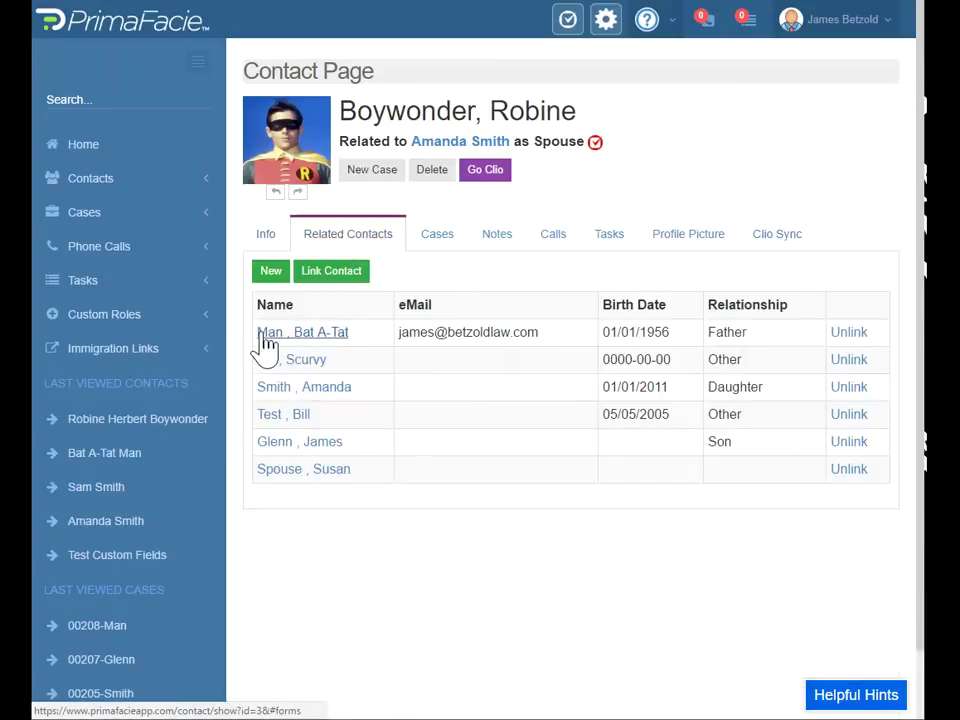
click(441, 250)
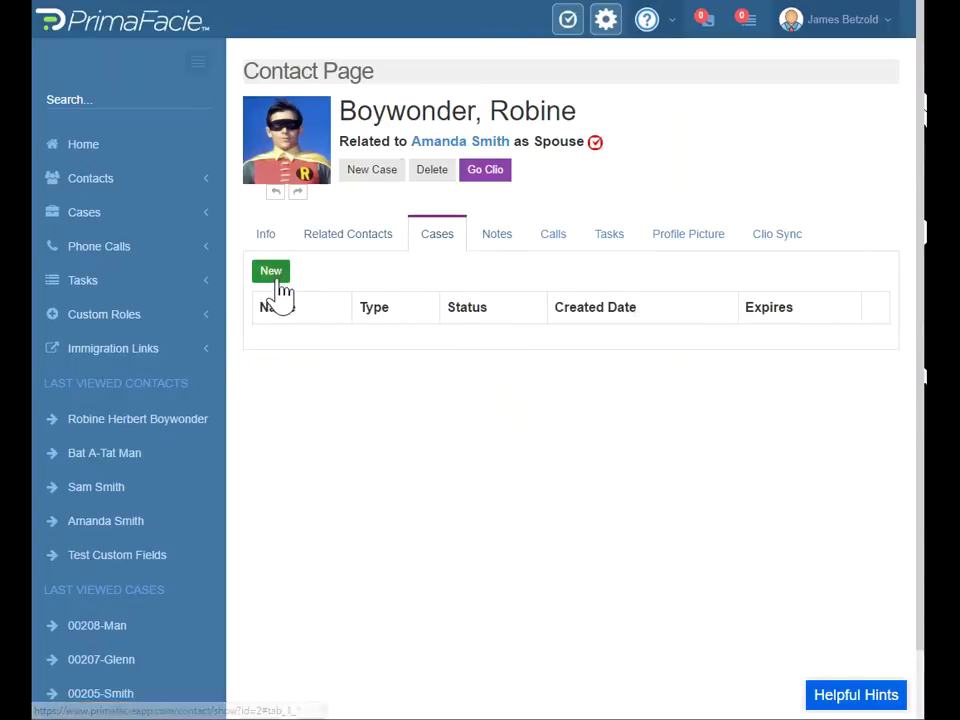
- Open the empty Notes tab and highlight the Contact Page heading
click(505, 249)
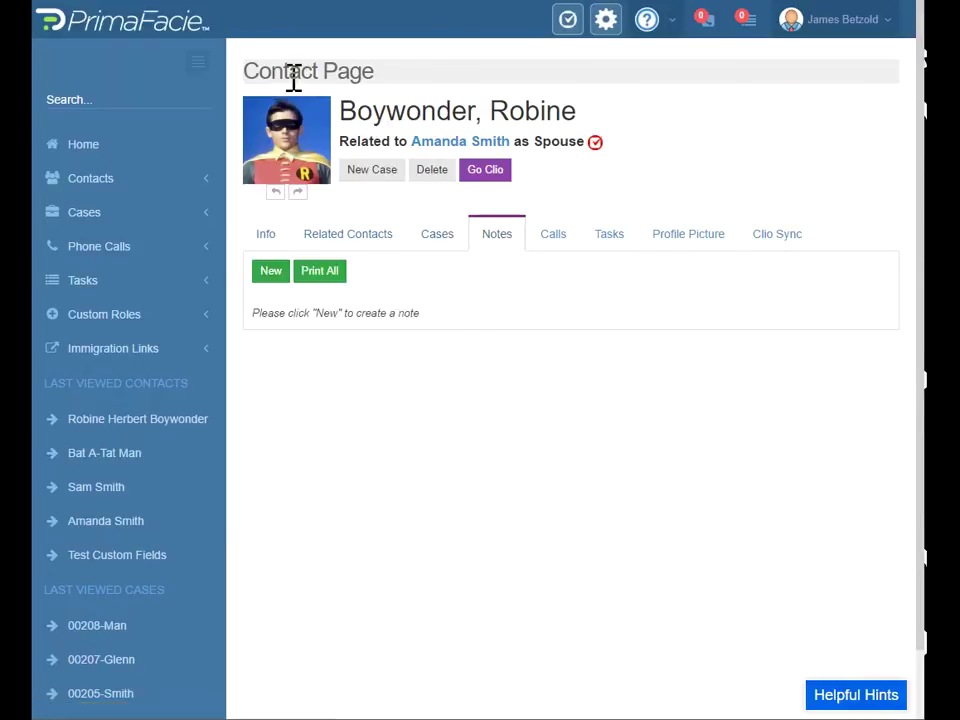
drag(245, 72, 460, 82)
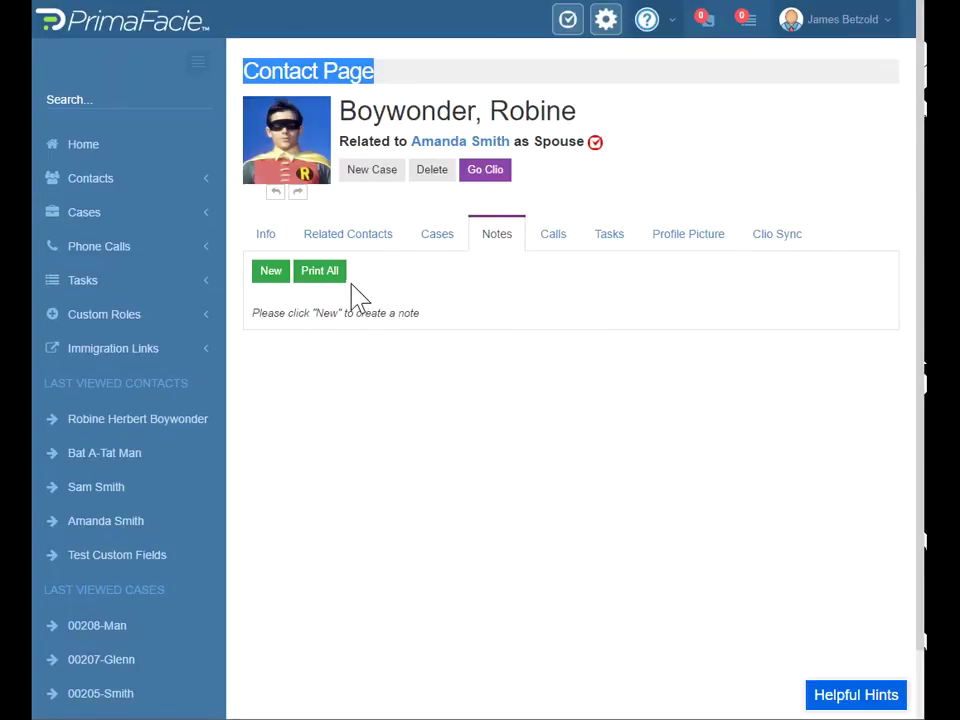
- Log a pending incoming call from the client's work phone asking how the case is going, keeping the current assignee
click(553, 238)
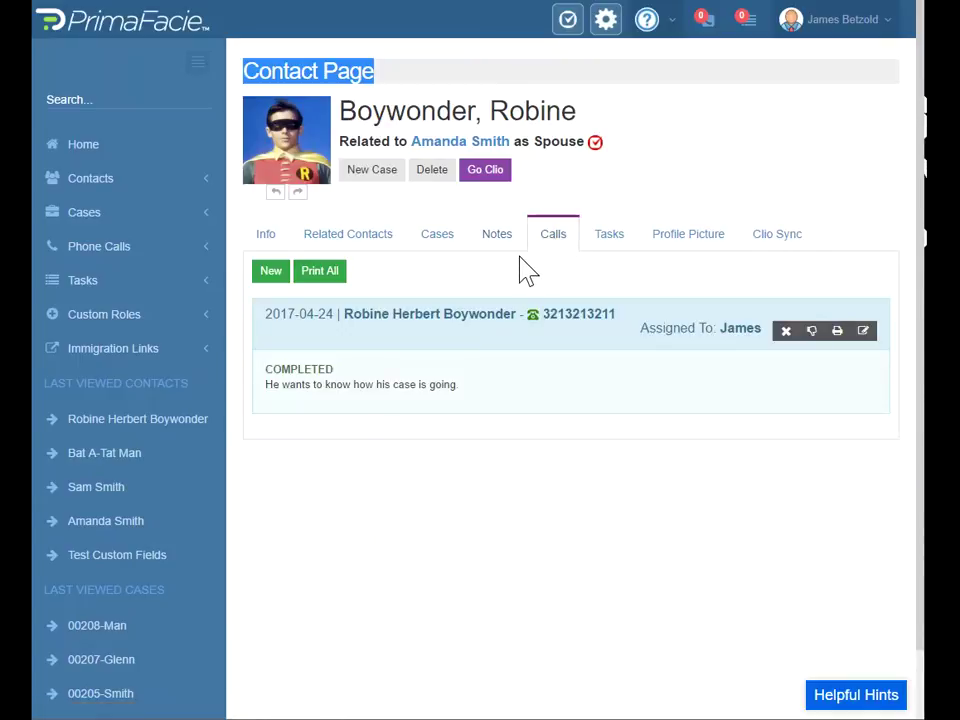
click(271, 272)
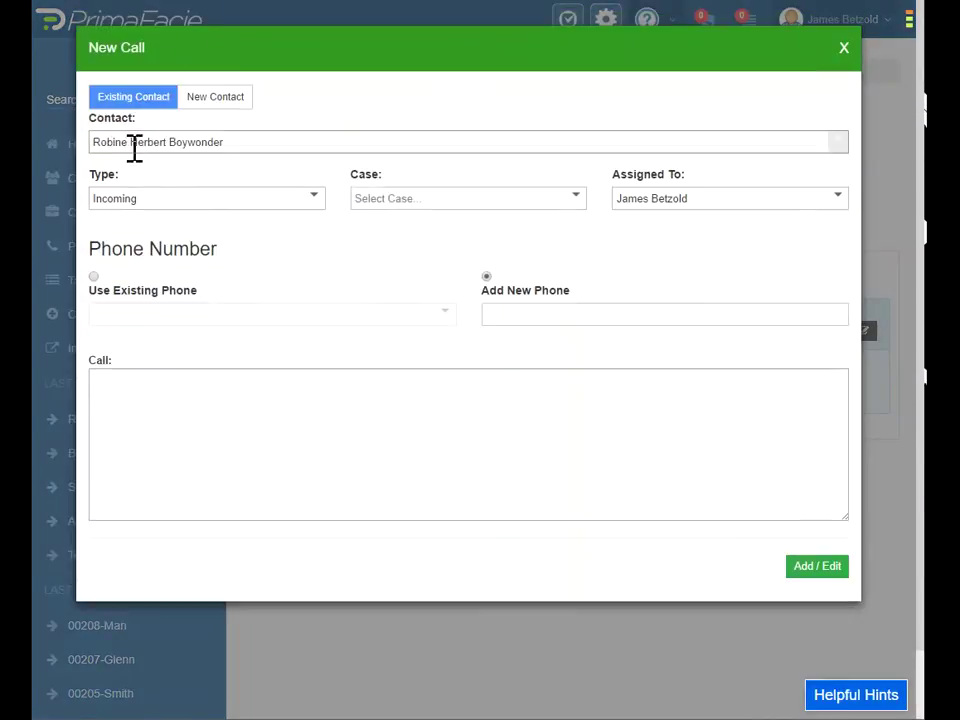
click(201, 377)
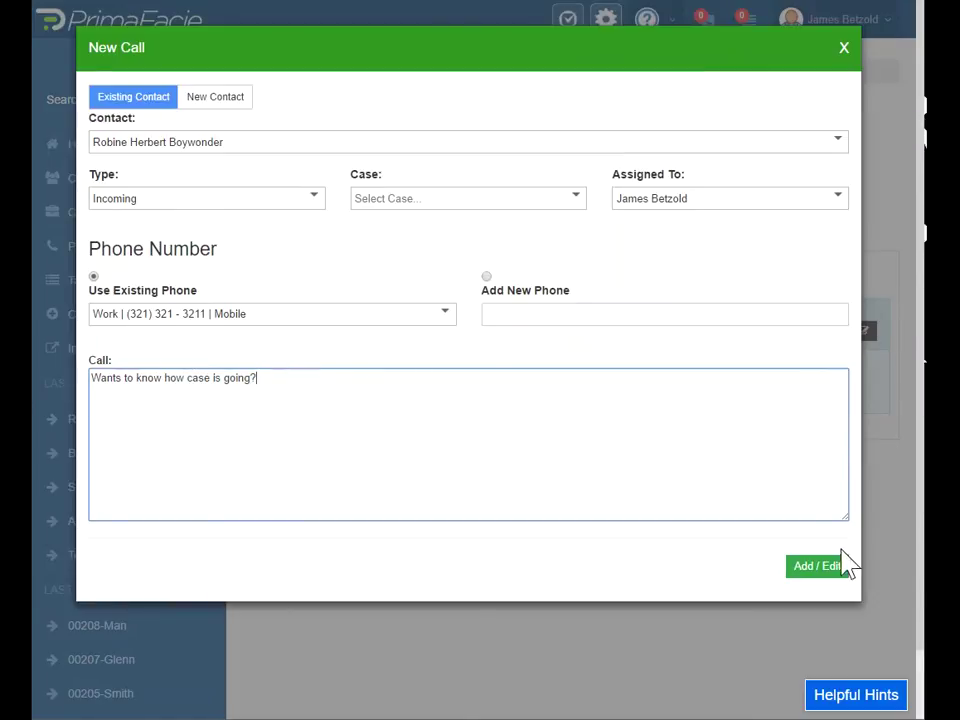
click(837, 203)
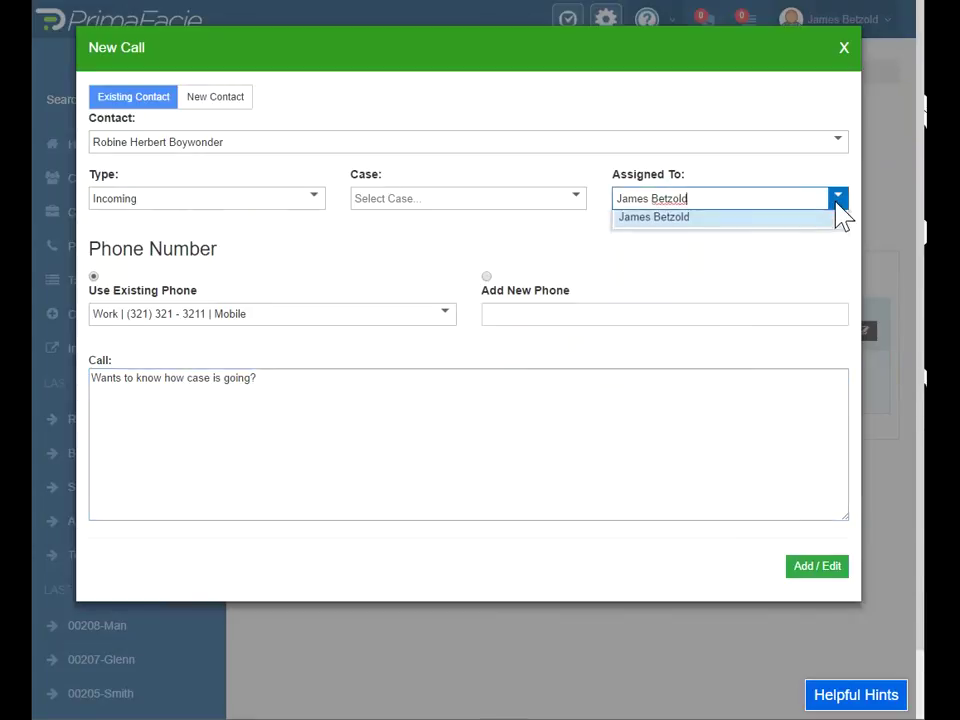
click(688, 198)
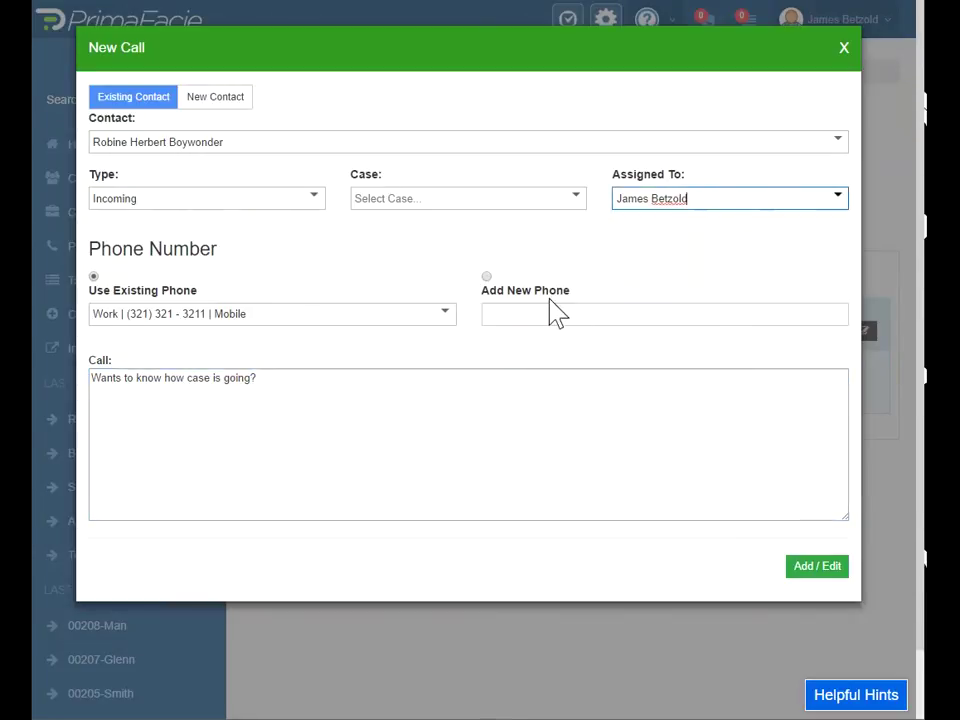
click(575, 197)
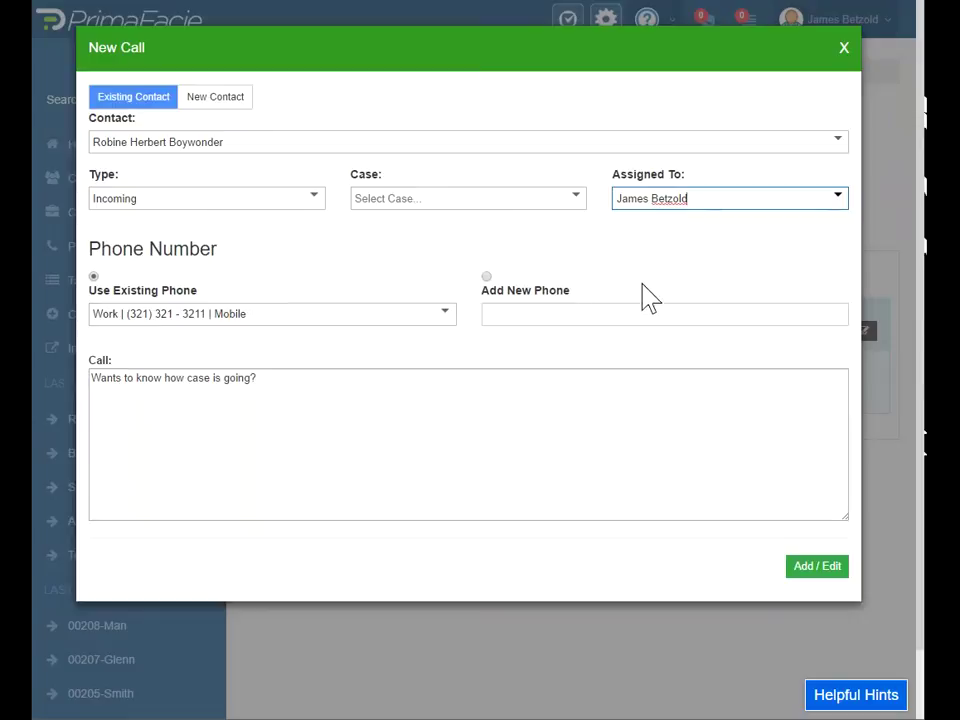
click(826, 568)
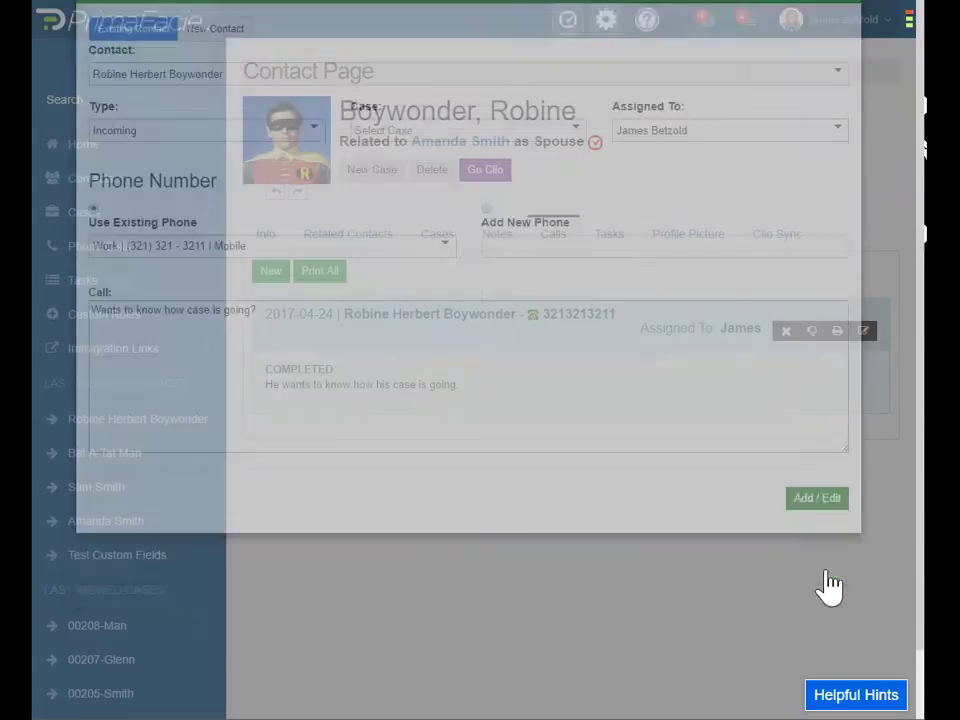
- Bring up the contact's pending call details from the calls notification list
click(706, 36)
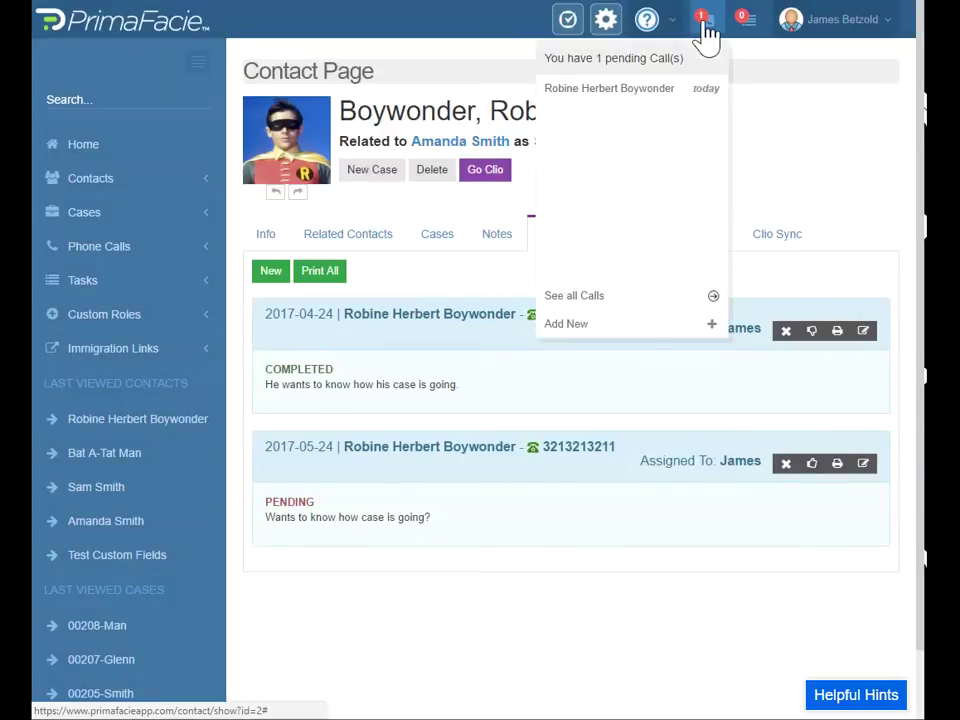
click(512, 390)
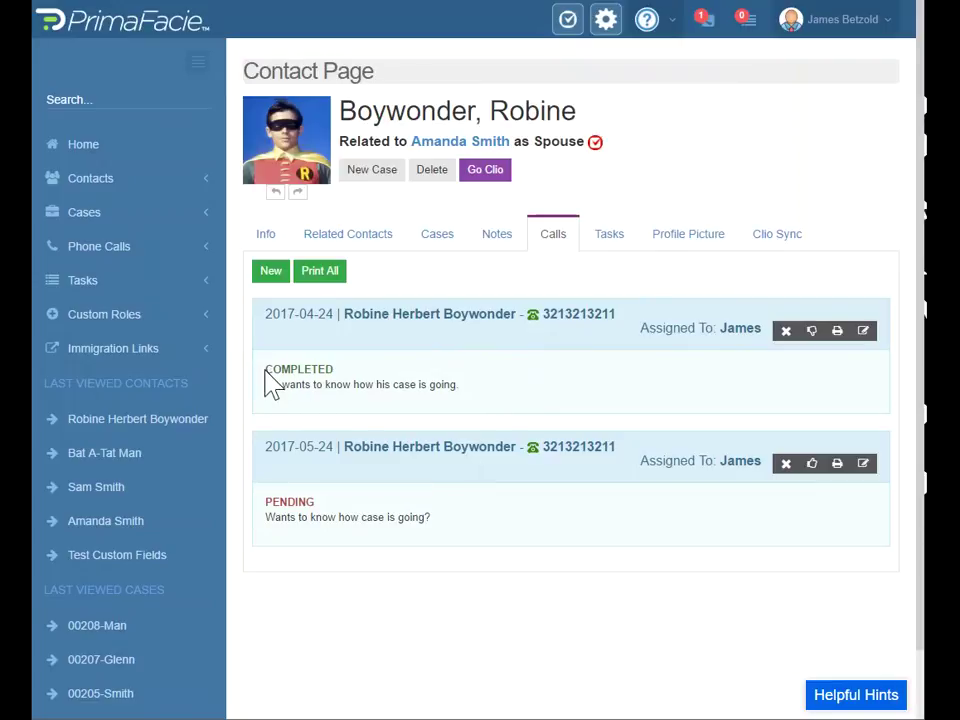
drag(265, 372, 452, 378)
click(475, 387)
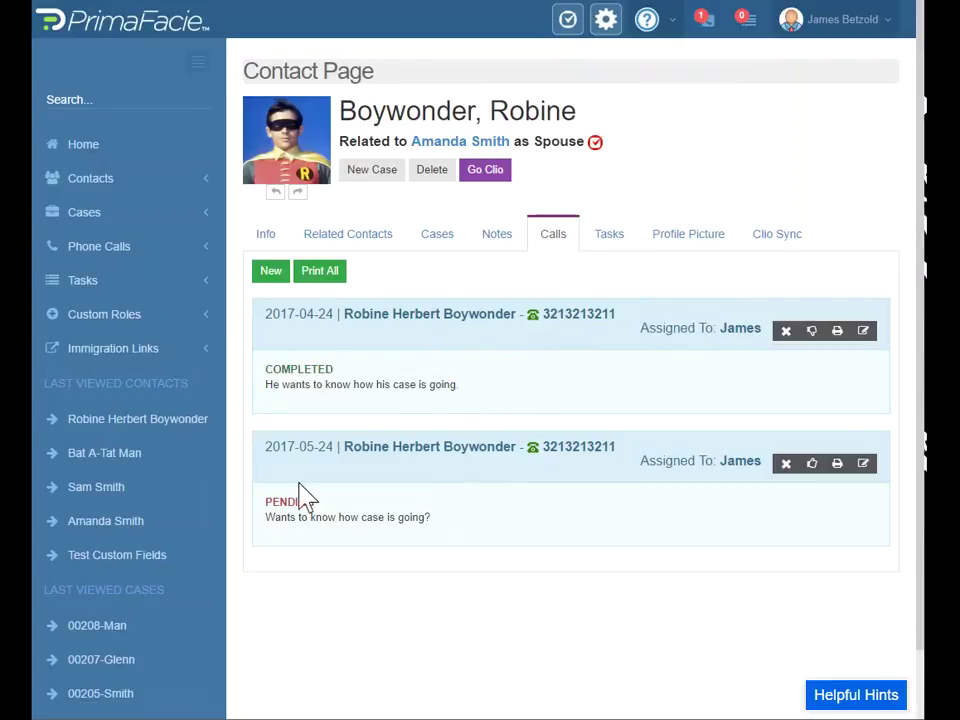
click(700, 22)
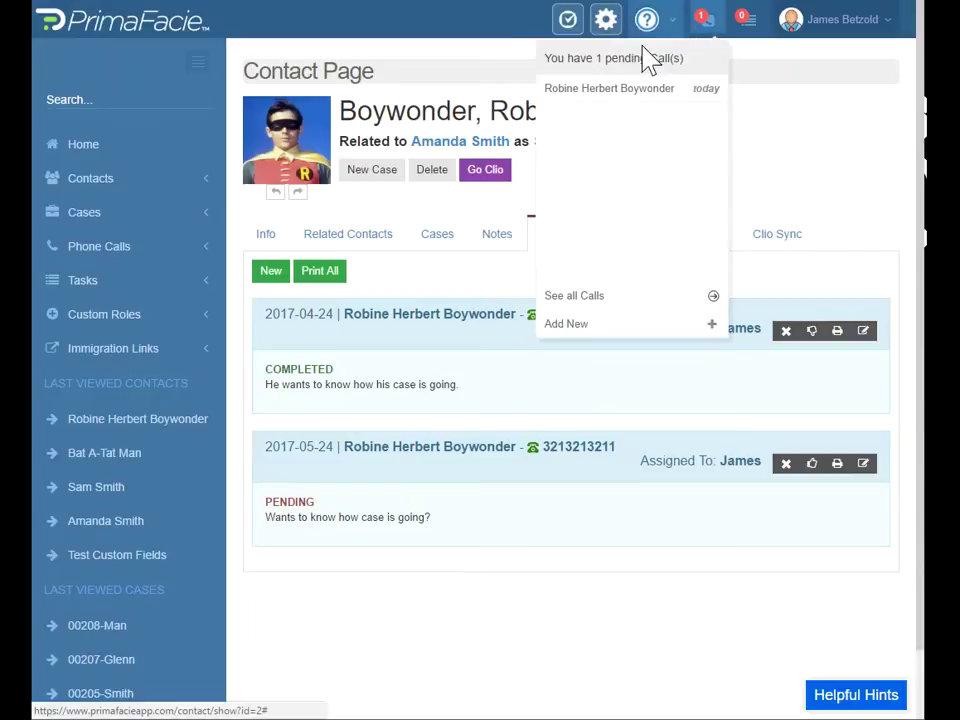
click(605, 90)
- Post the comment 'Case is going well. EAD Approved.', notify the creator, and assign the call to the only user
click(171, 315)
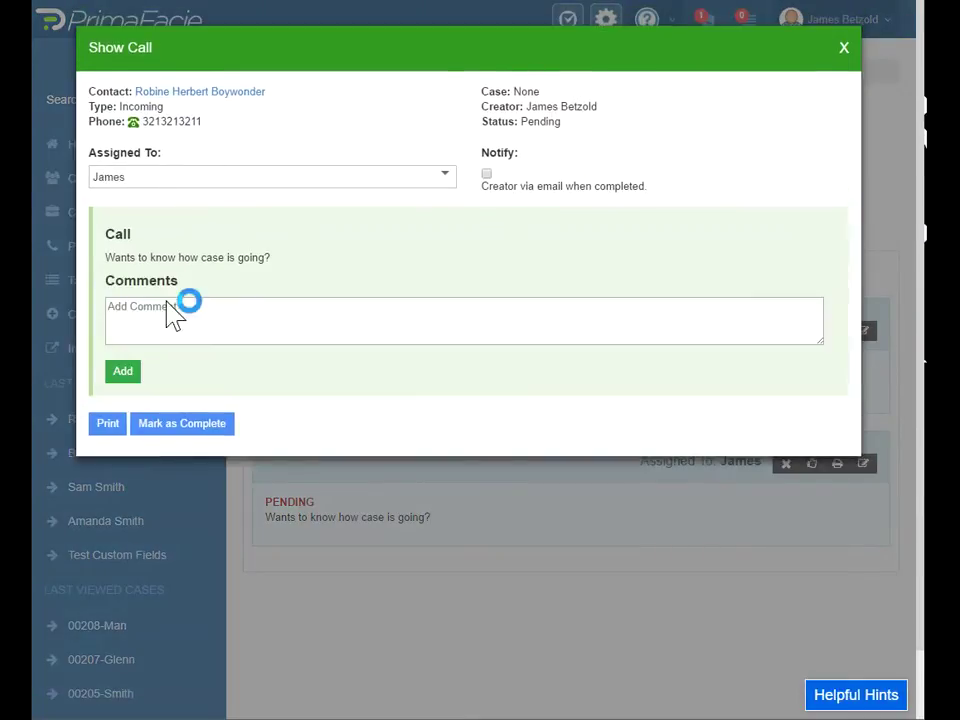
text(Case i)
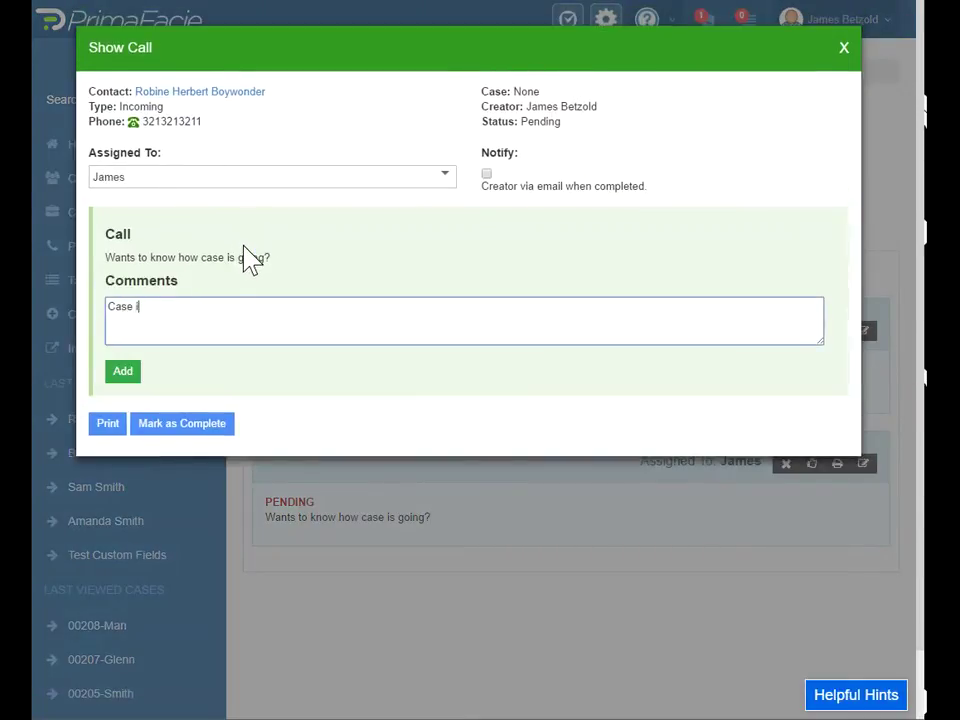
text(s going well.  EAD Approved.)
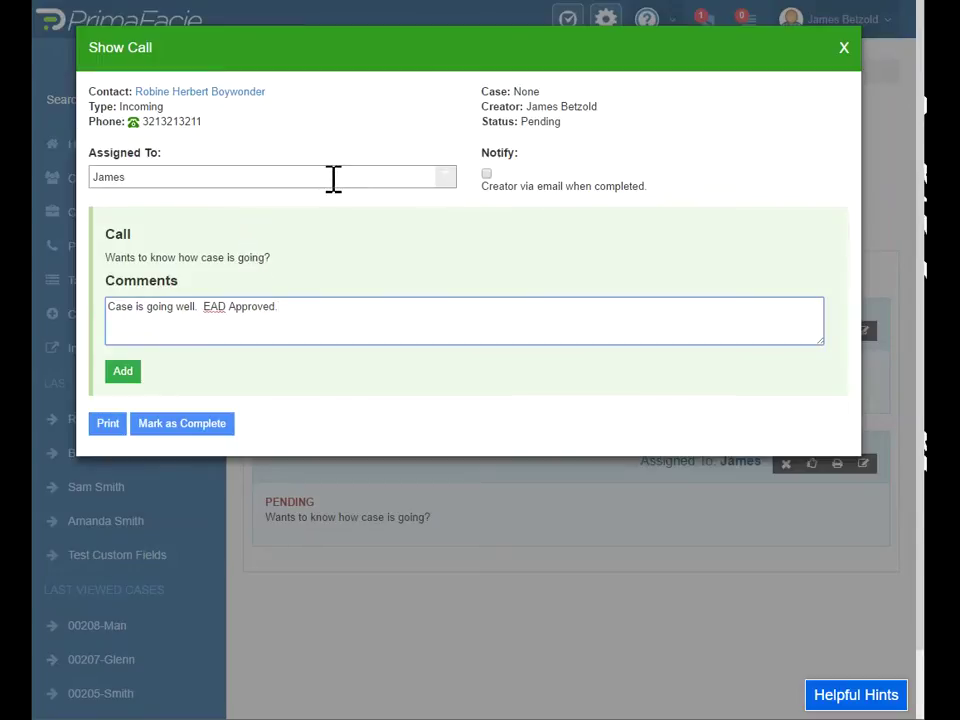
click(486, 175)
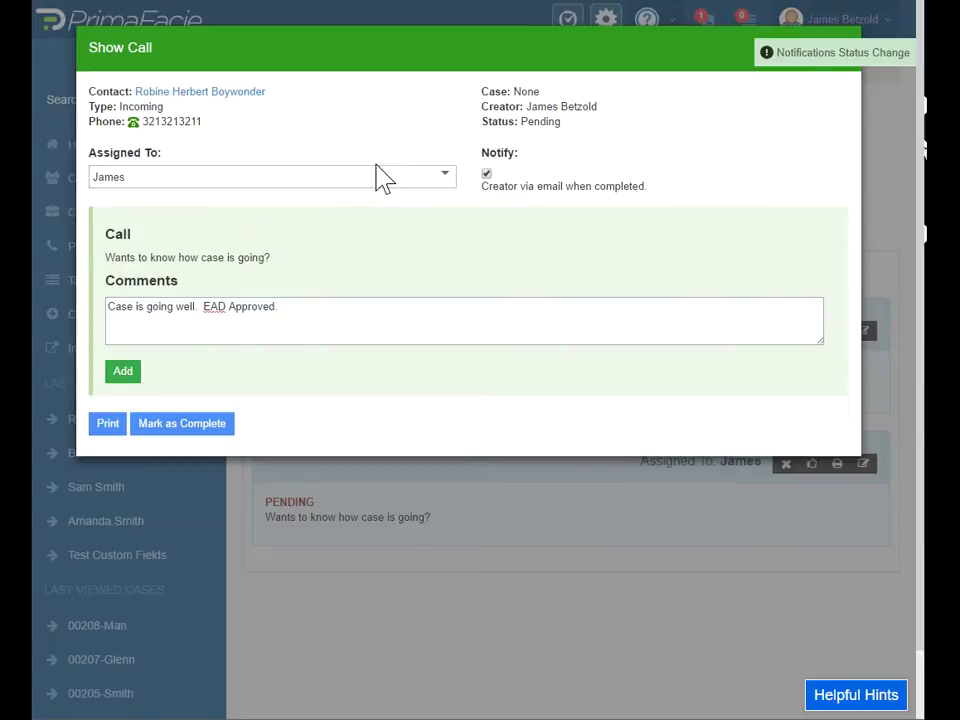
click(443, 180)
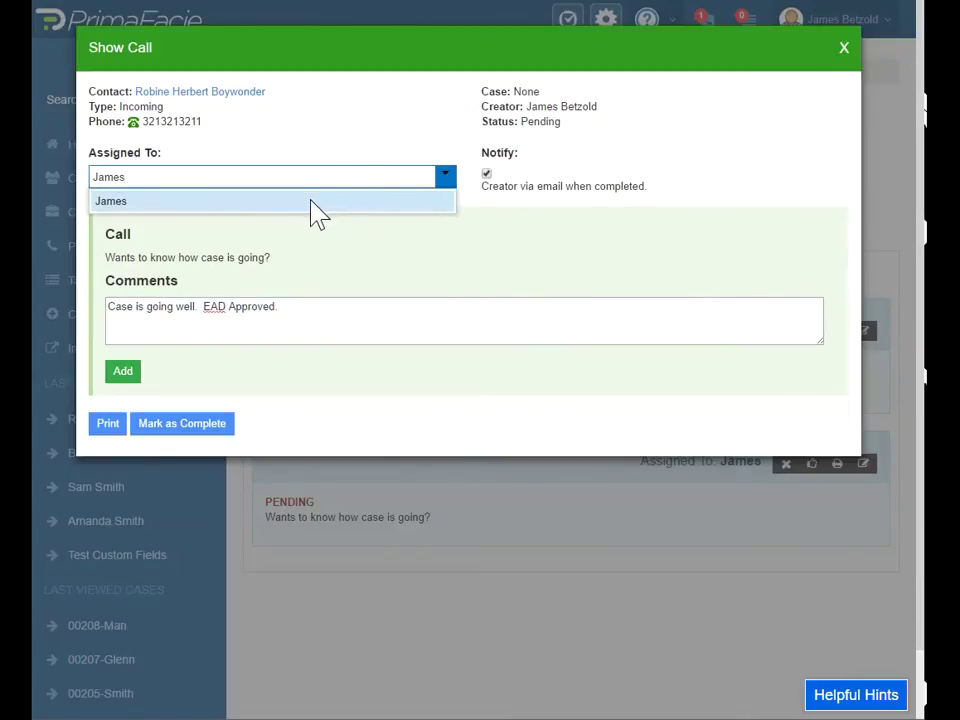
click(309, 203)
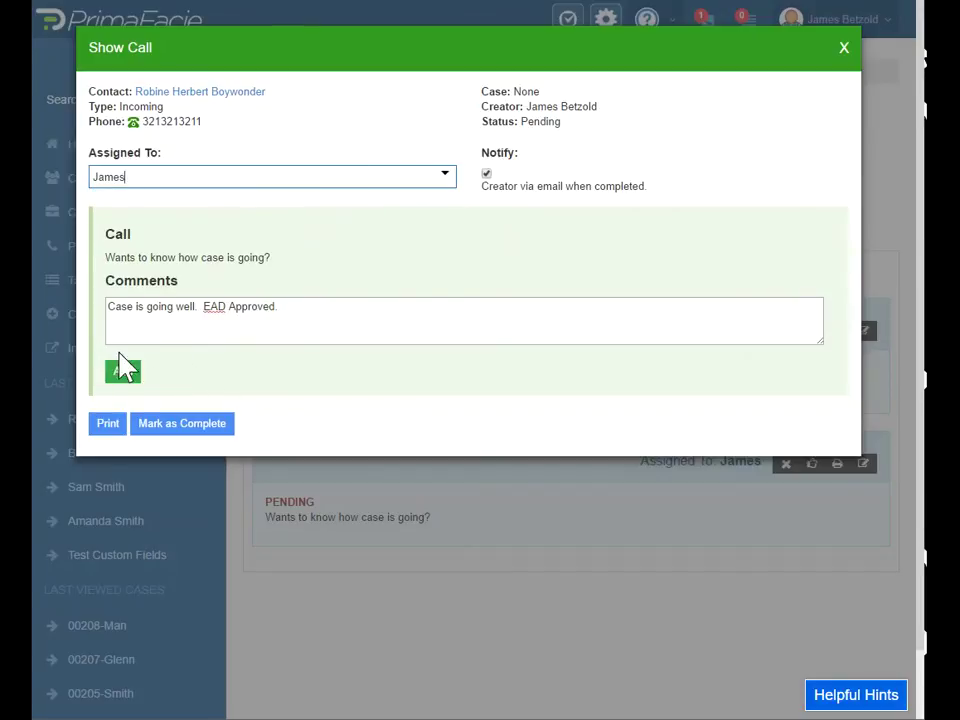
click(123, 376)
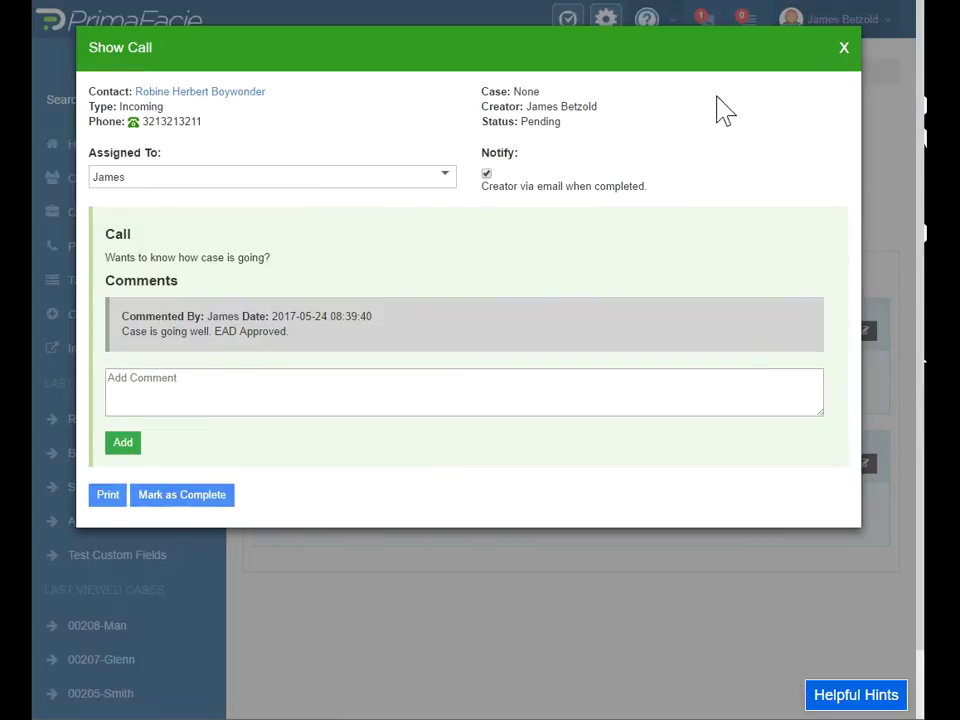
click(844, 50)
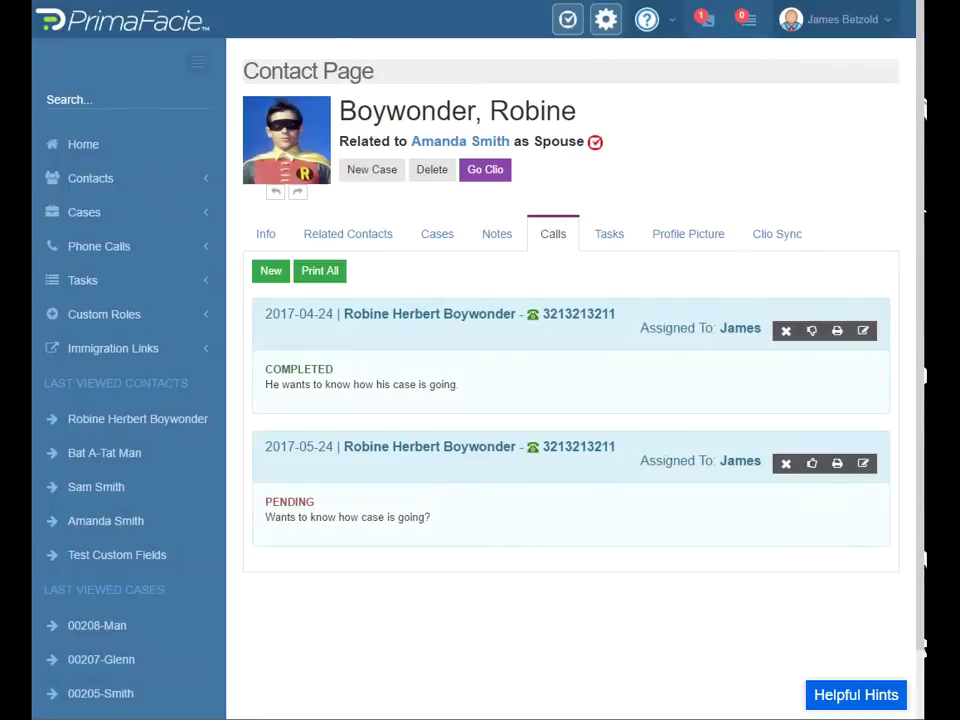
- Reopen the pending call and mark it as completed
click(708, 30)
click(650, 92)
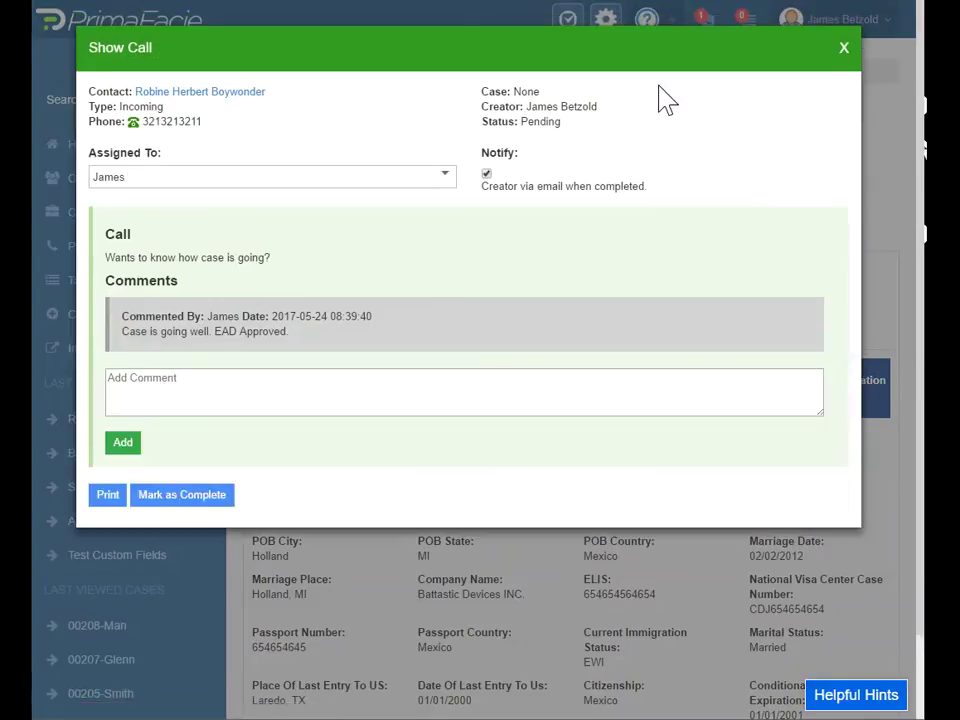
click(843, 49)
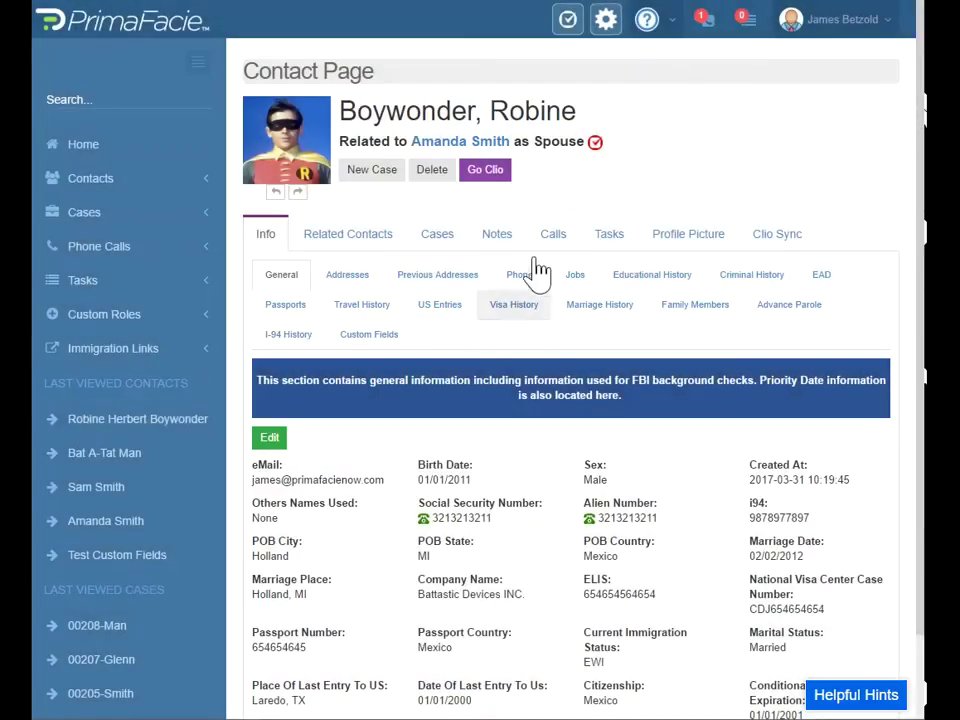
click(705, 22)
click(611, 96)
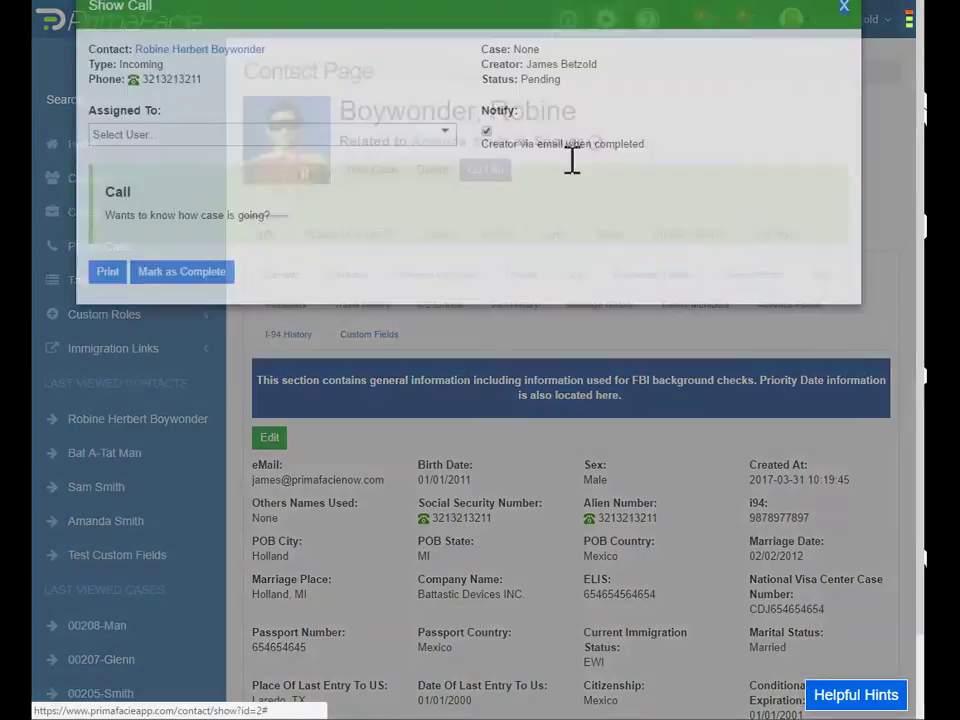
click(180, 497)
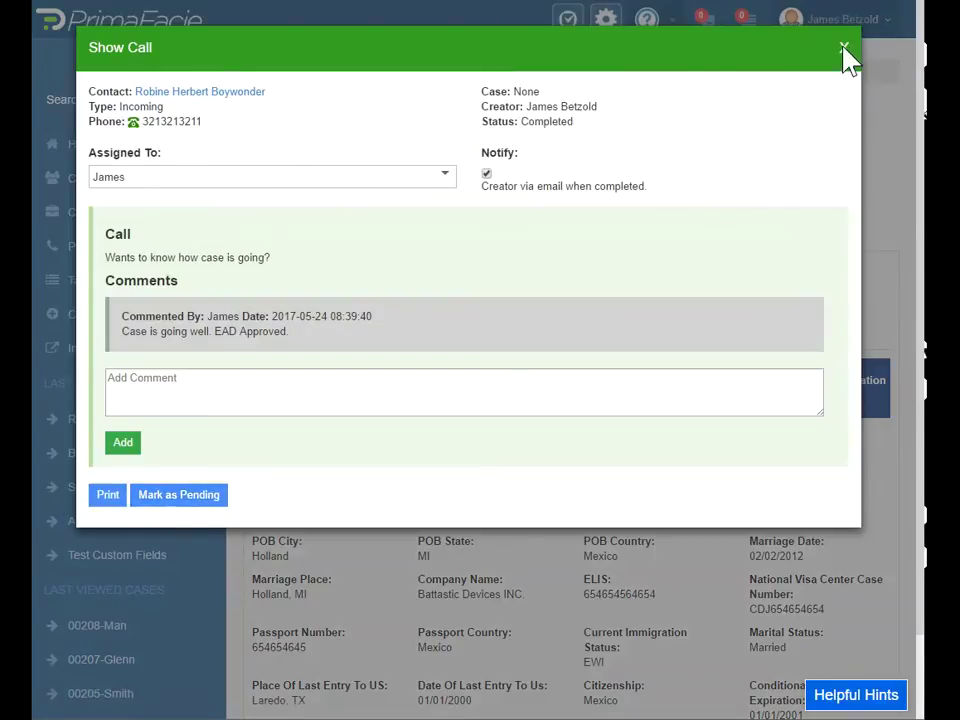
click(846, 48)
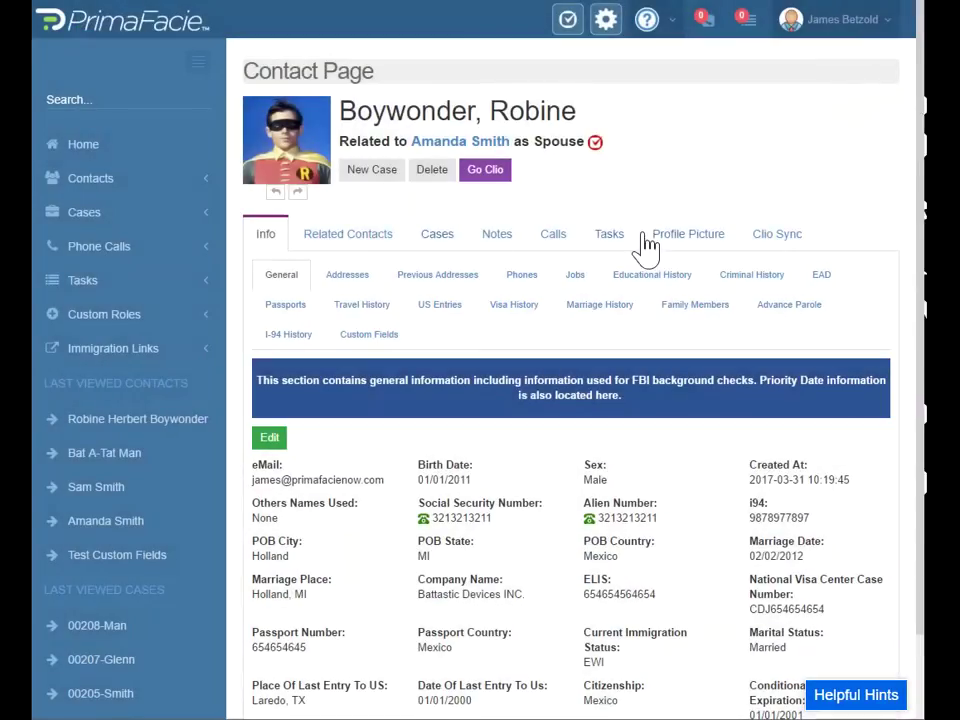
- Inspect a New Task form from the empty Tasks tab, discard it, and show the Profile Picture upload panel
click(610, 238)
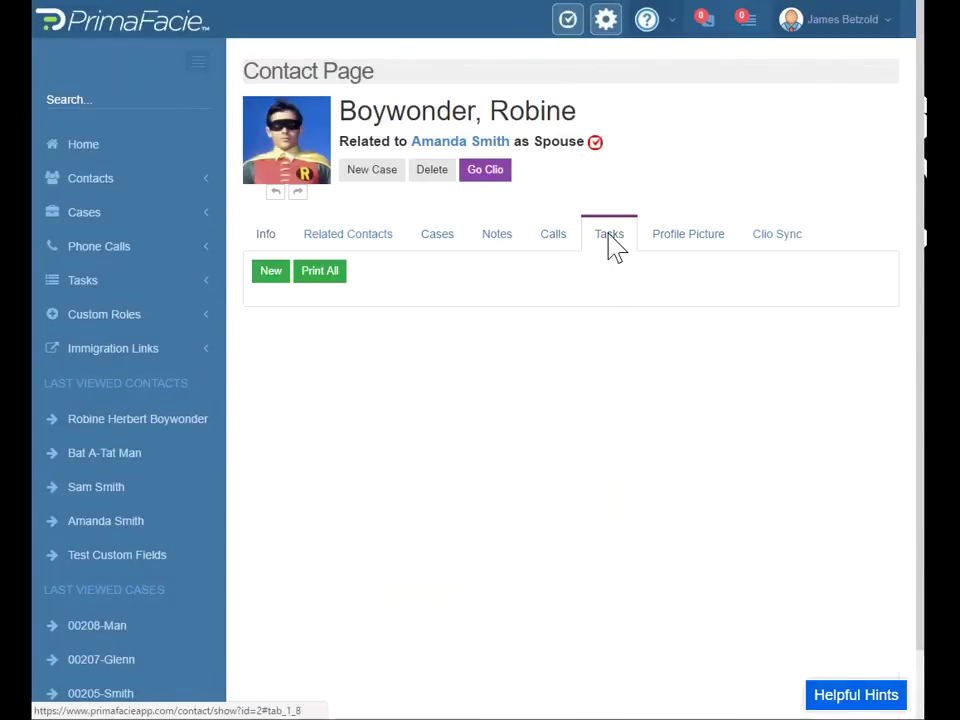
click(262, 282)
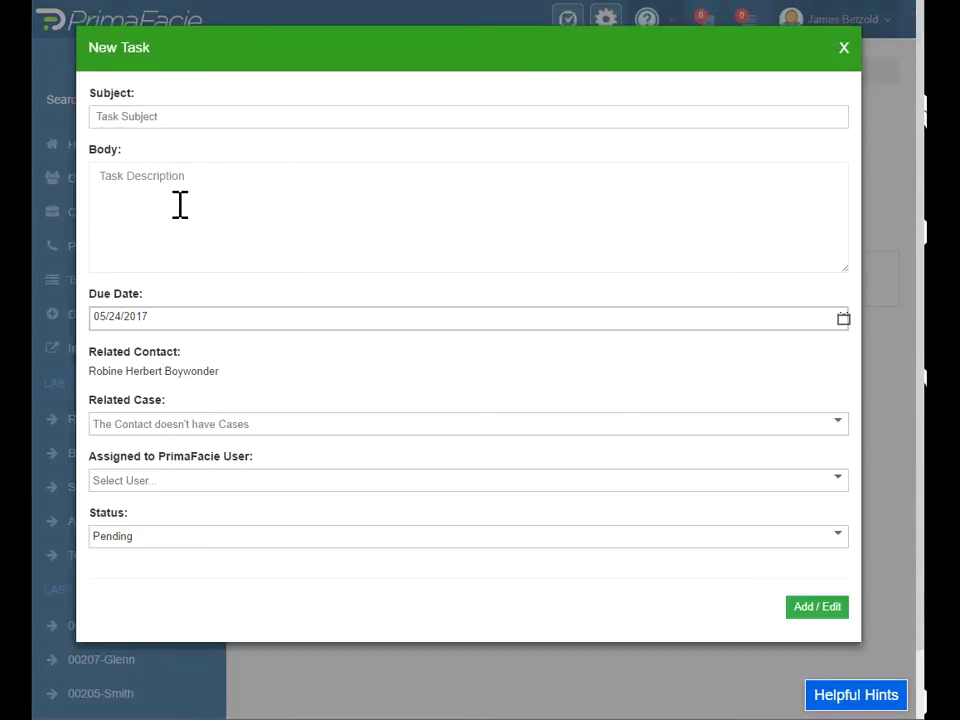
click(165, 316)
triple_click(838, 56)
click(843, 48)
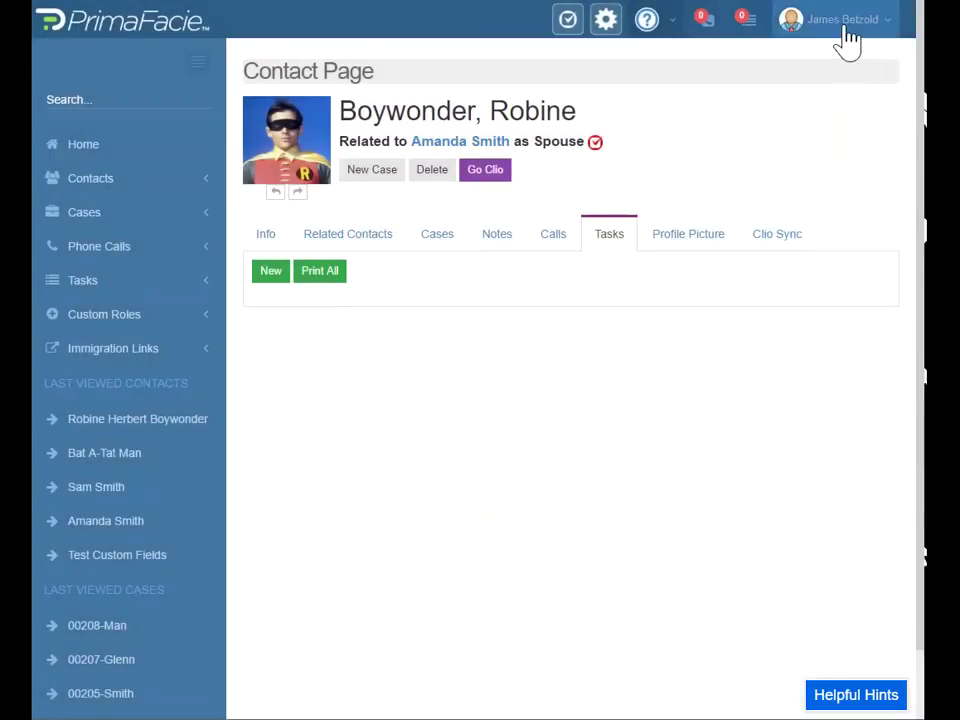
click(691, 237)
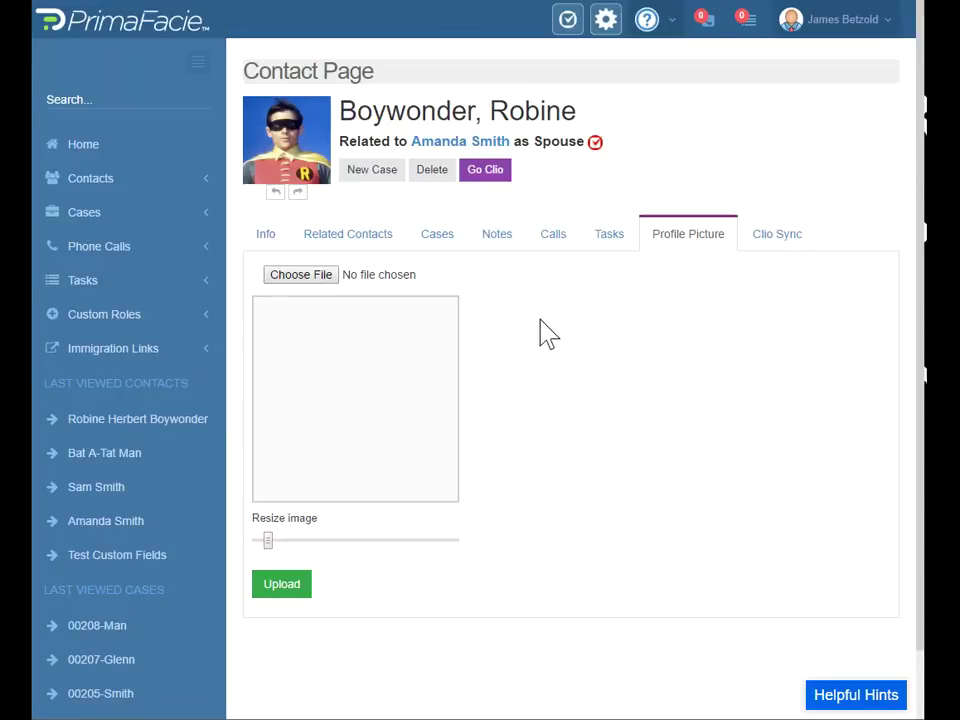
- Browse the Clio Sync cases, checking case 00217's Assign To dropdown, then return to the empty Cases tab
click(777, 249)
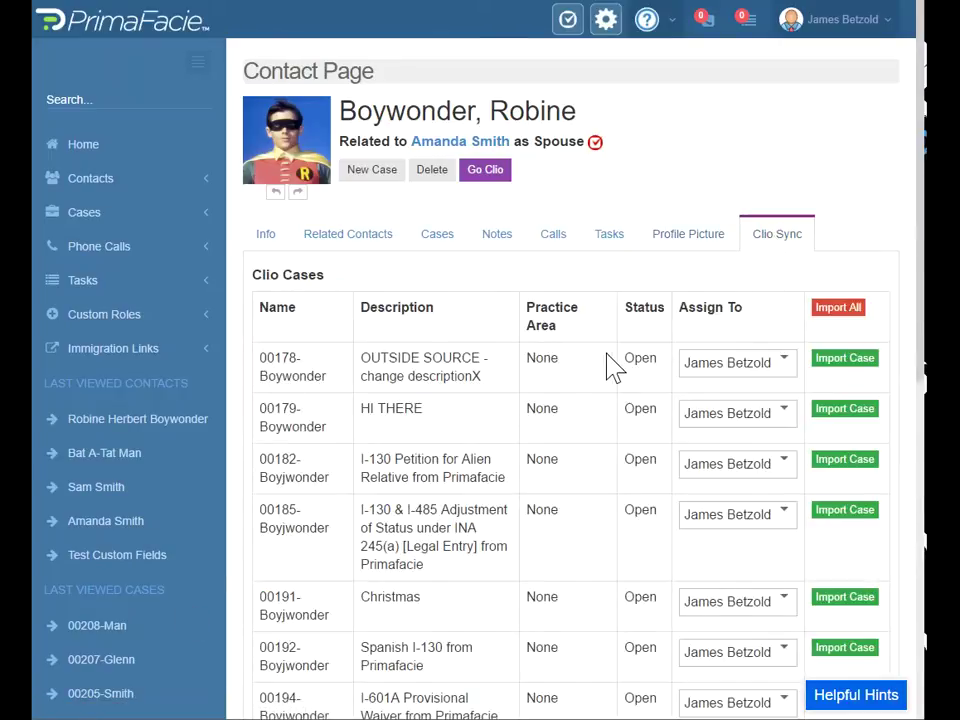
scroll(617, 364, down, 3)
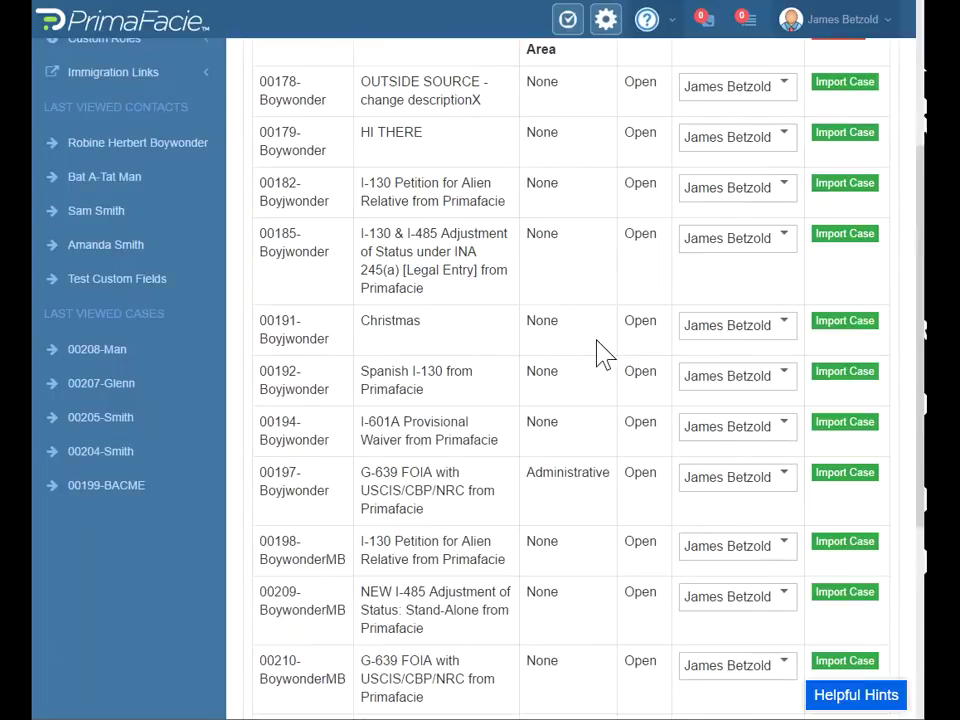
scroll(600, 350, up, 3)
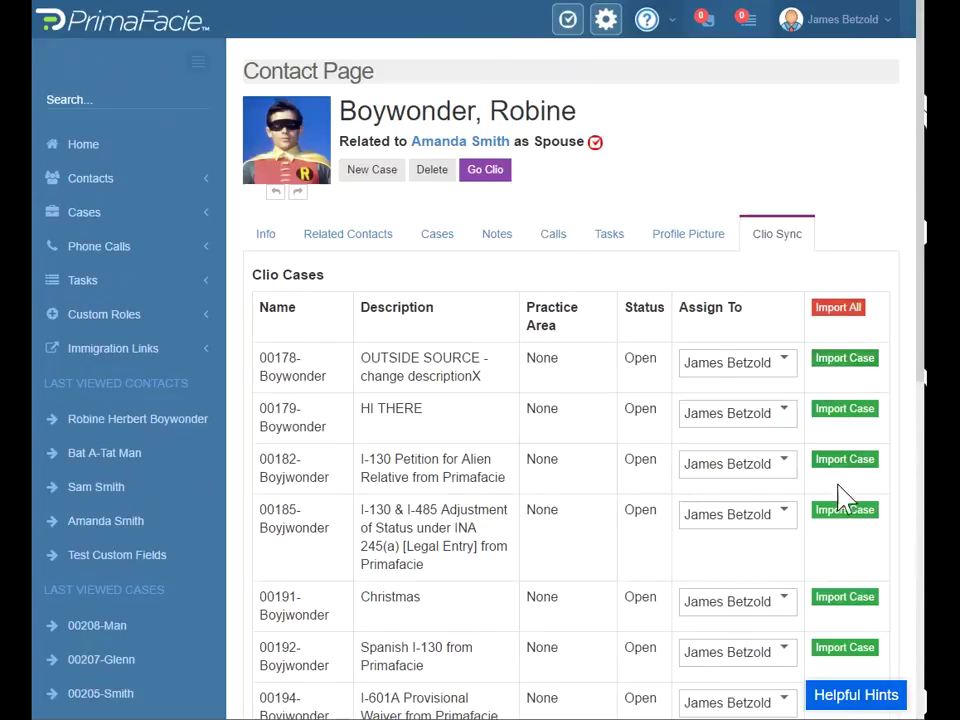
scroll(846, 336, down, 6)
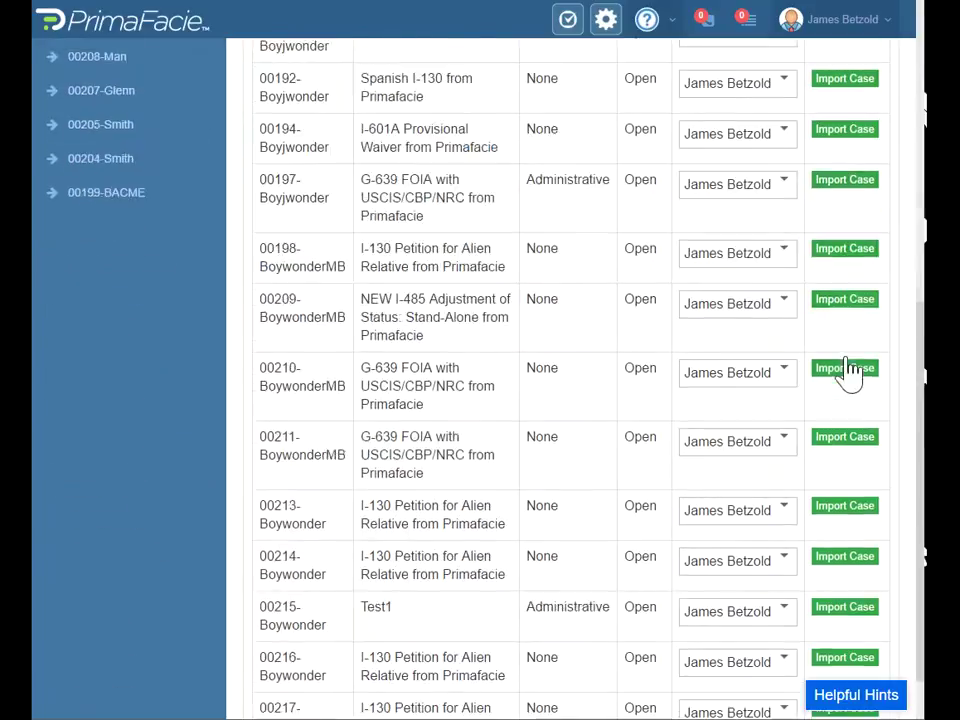
click(787, 652)
click(787, 652)
click(790, 670)
scroll(597, 477, up, 6)
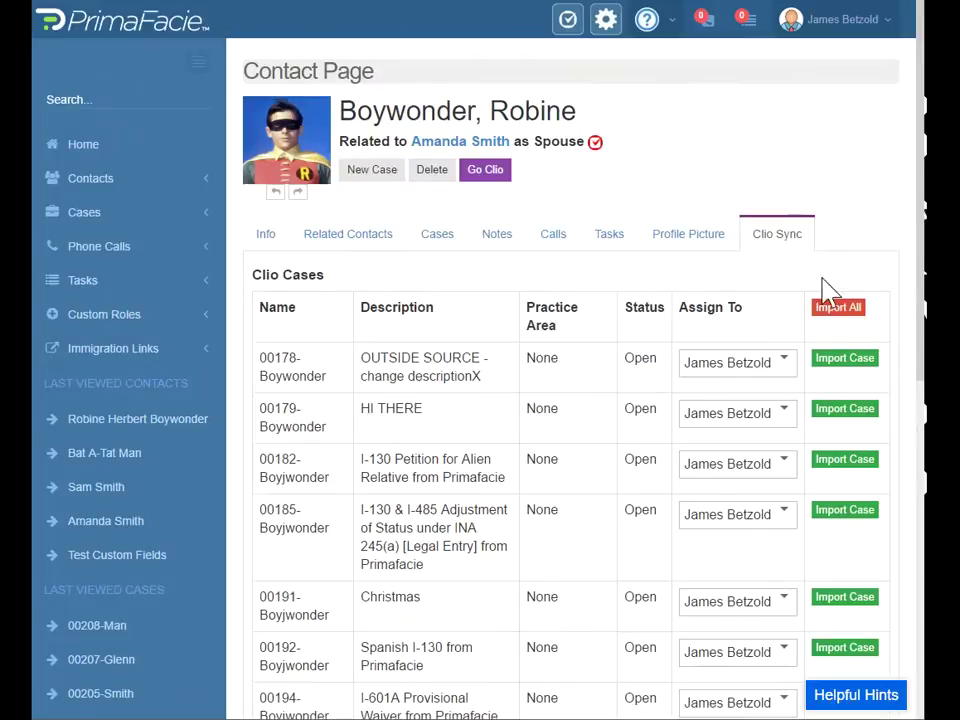
click(440, 246)
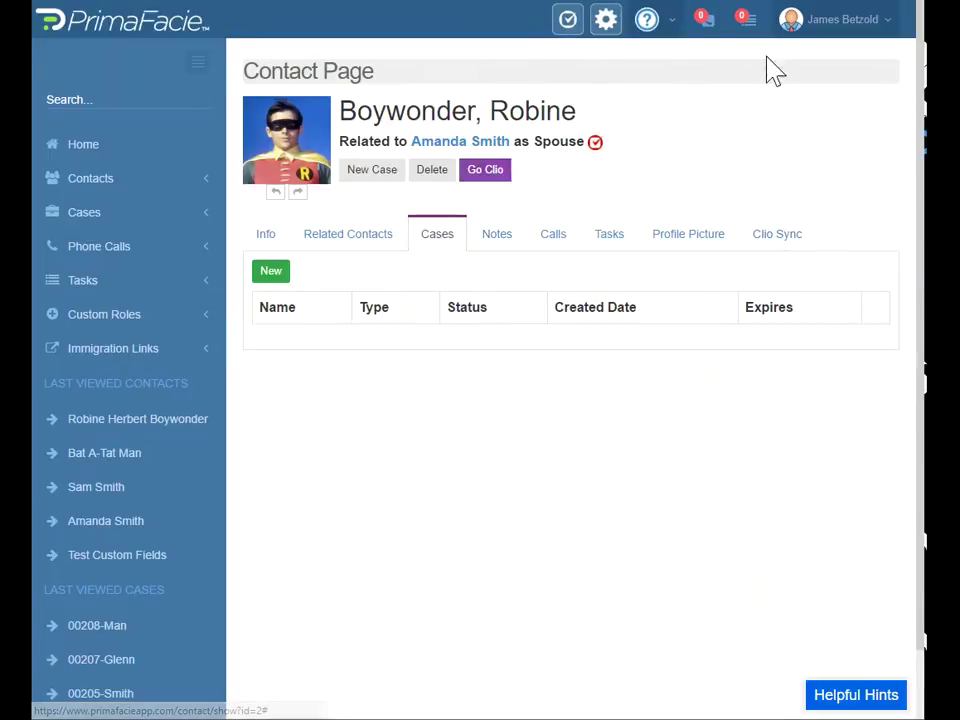
click(485, 170)
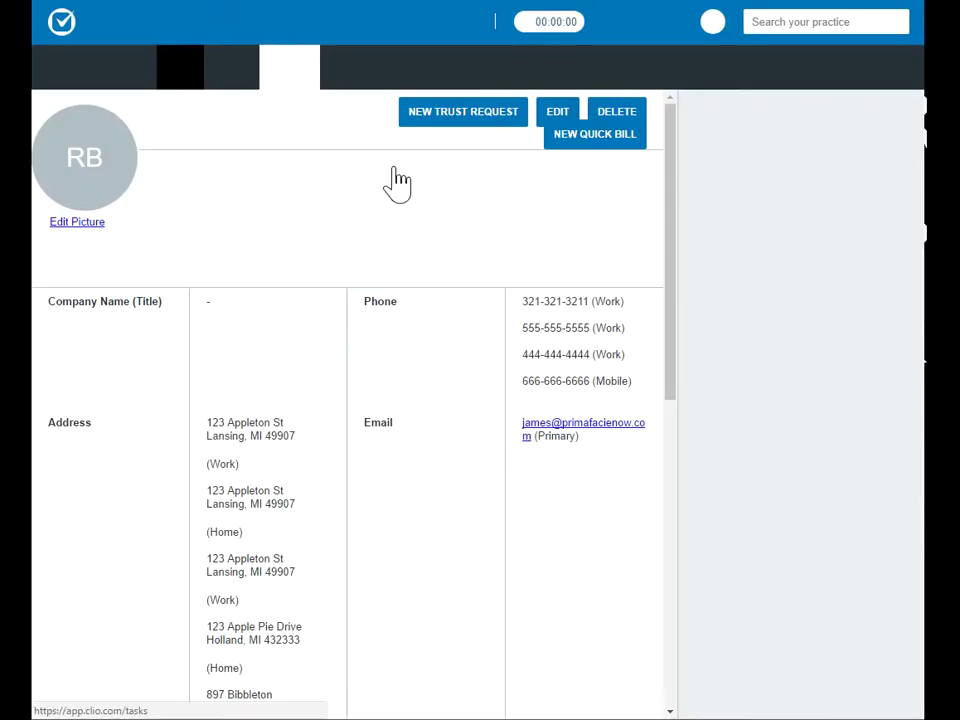
drag(671, 182, 656, 323)
scroll(649, 403, down, 3)
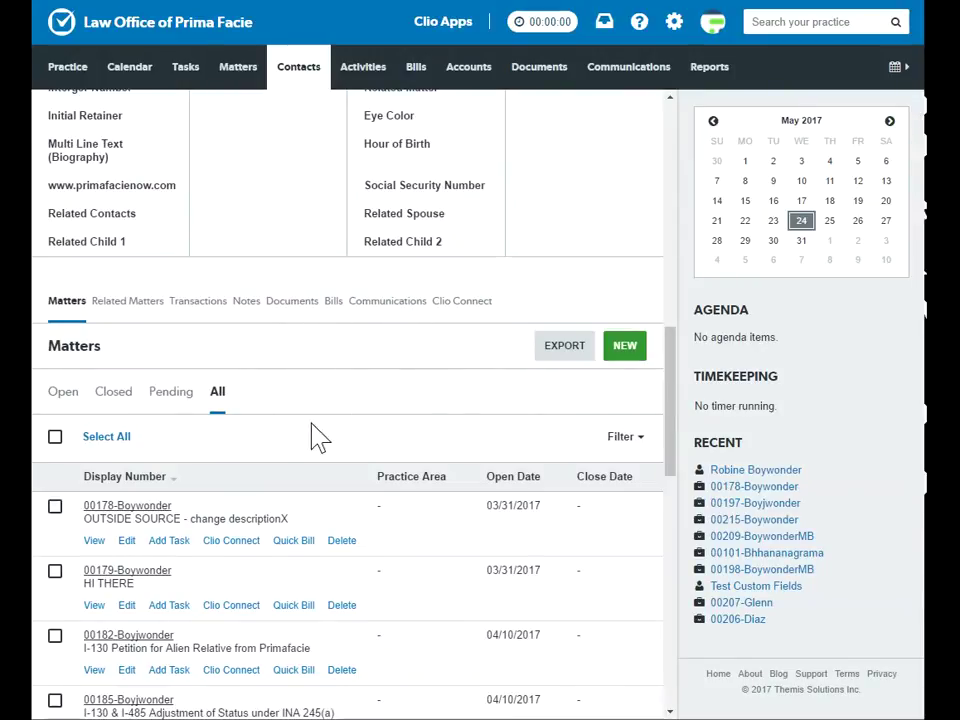
scroll(355, 420, up, 10)
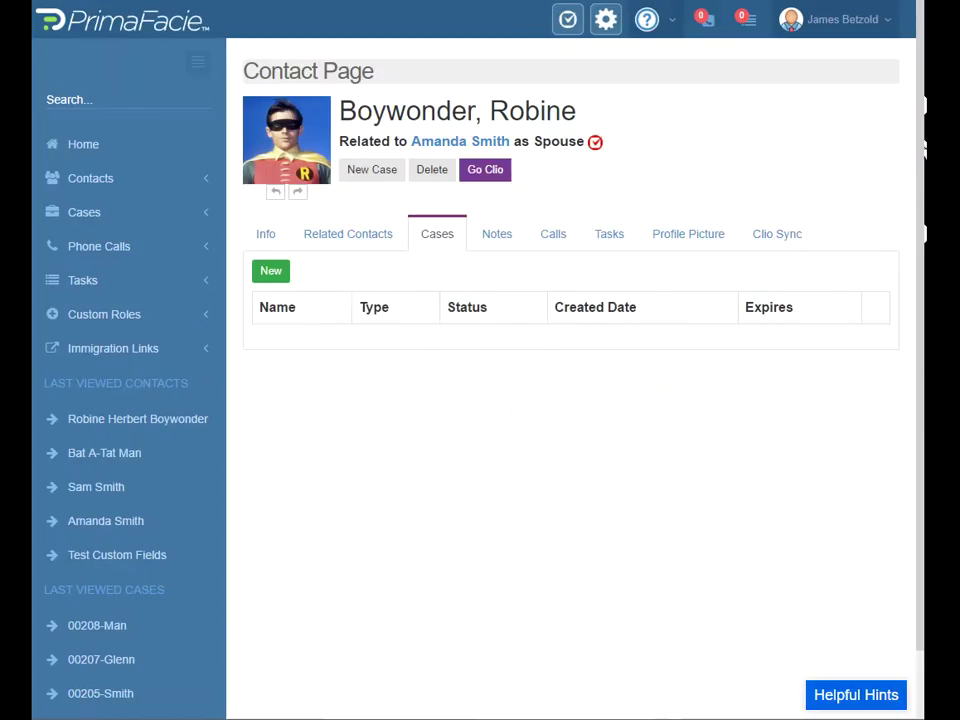
- Start a new case with case type I-130 Petition for Alien Relative
click(279, 277)
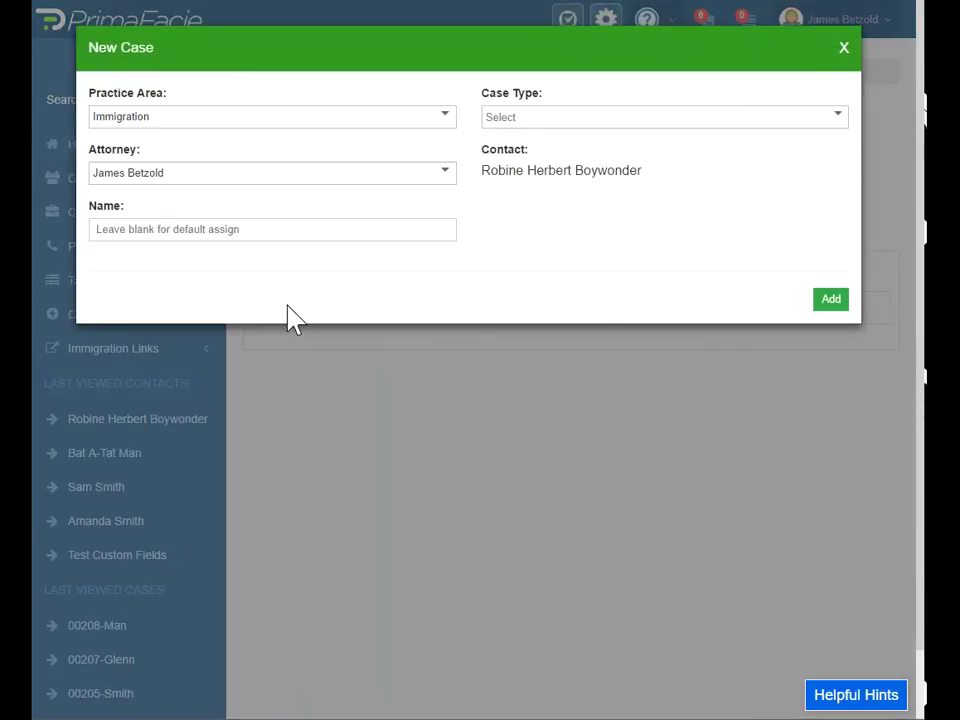
click(837, 122)
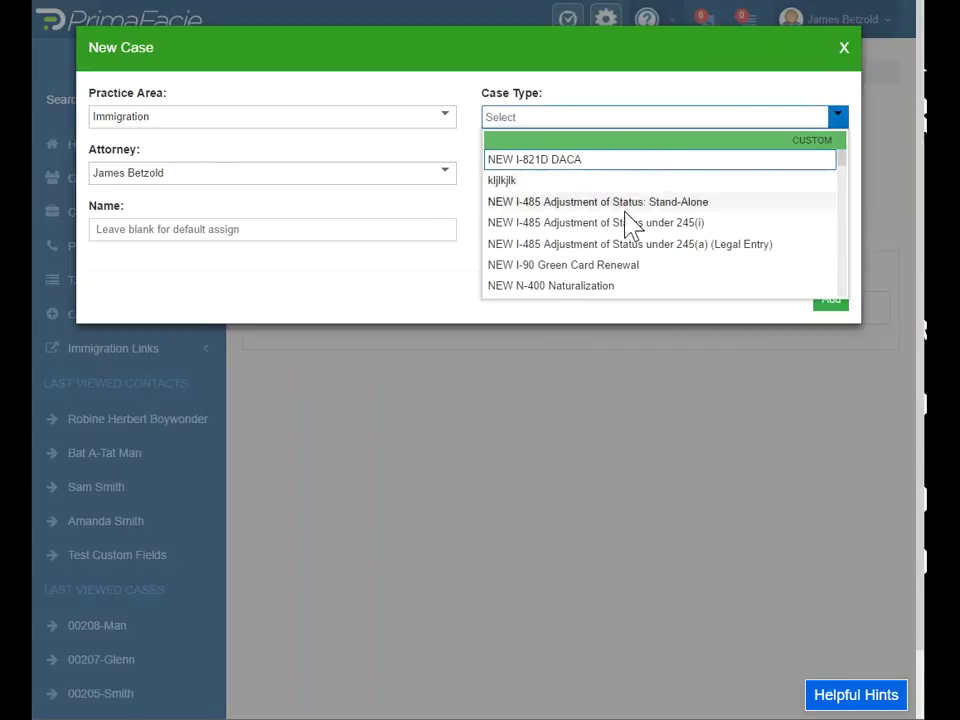
scroll(636, 212, down, 3)
scroll(636, 214, down, 3)
scroll(638, 214, up, 3)
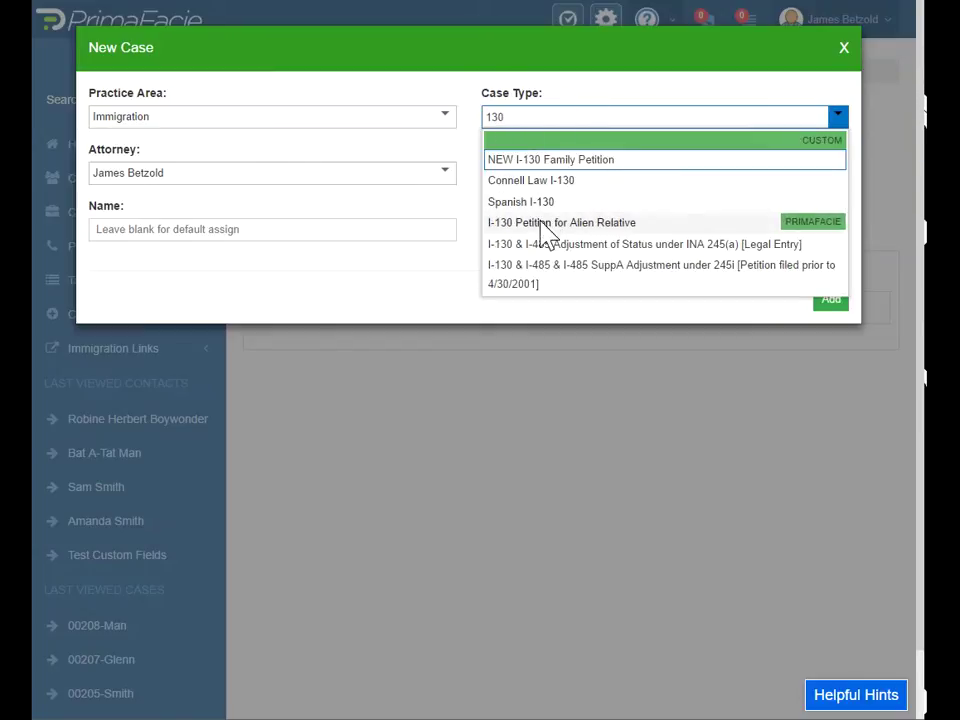
click(541, 227)
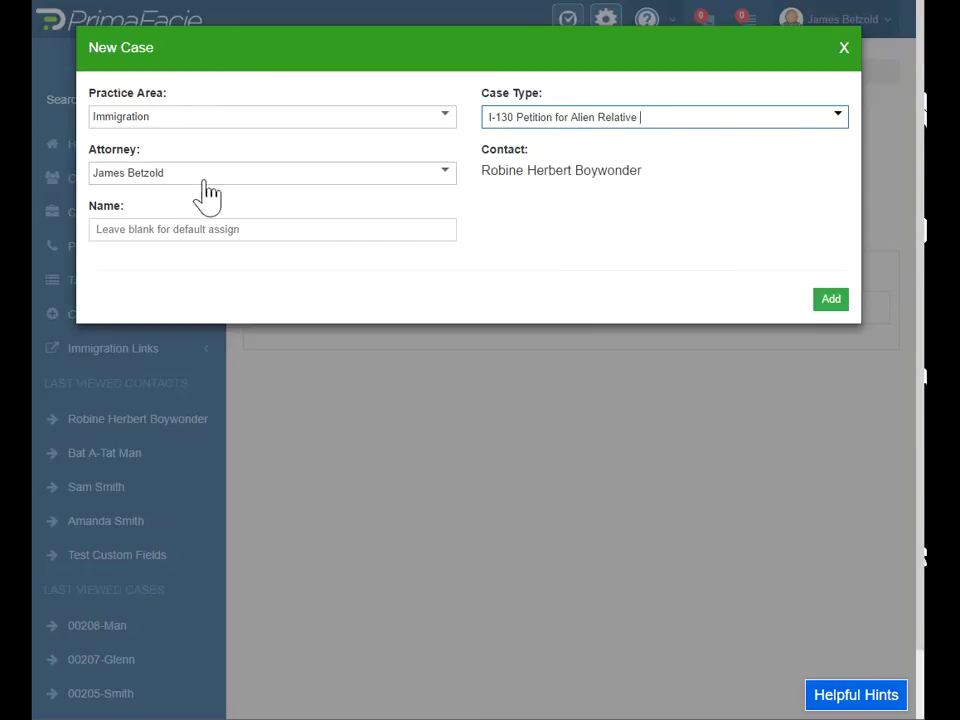
- Name the case Kilimanjaro
click(259, 231)
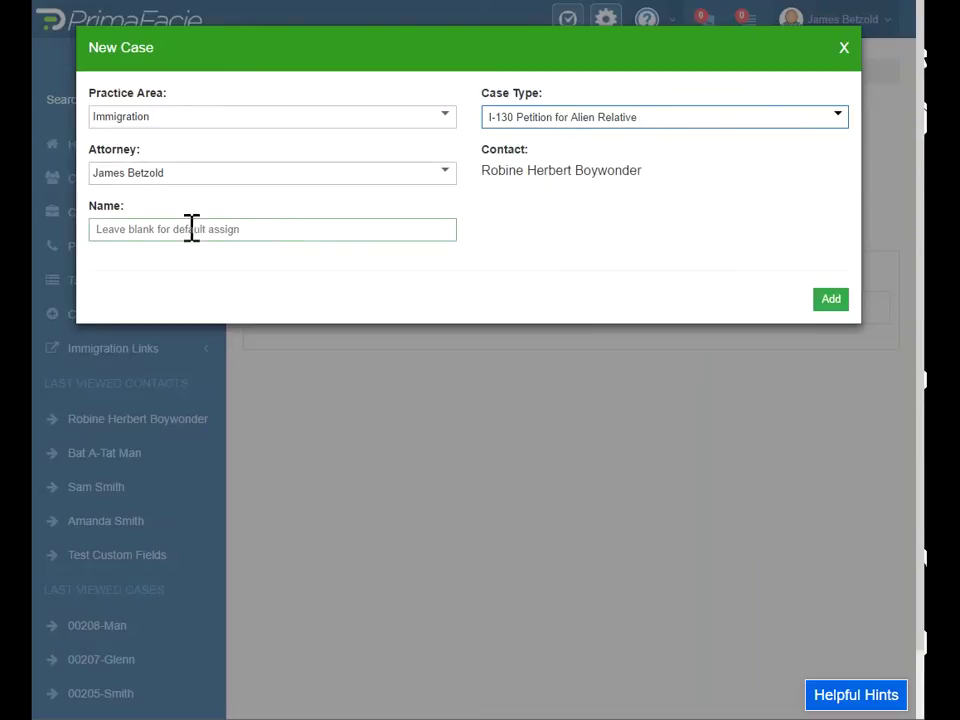
click(96, 231)
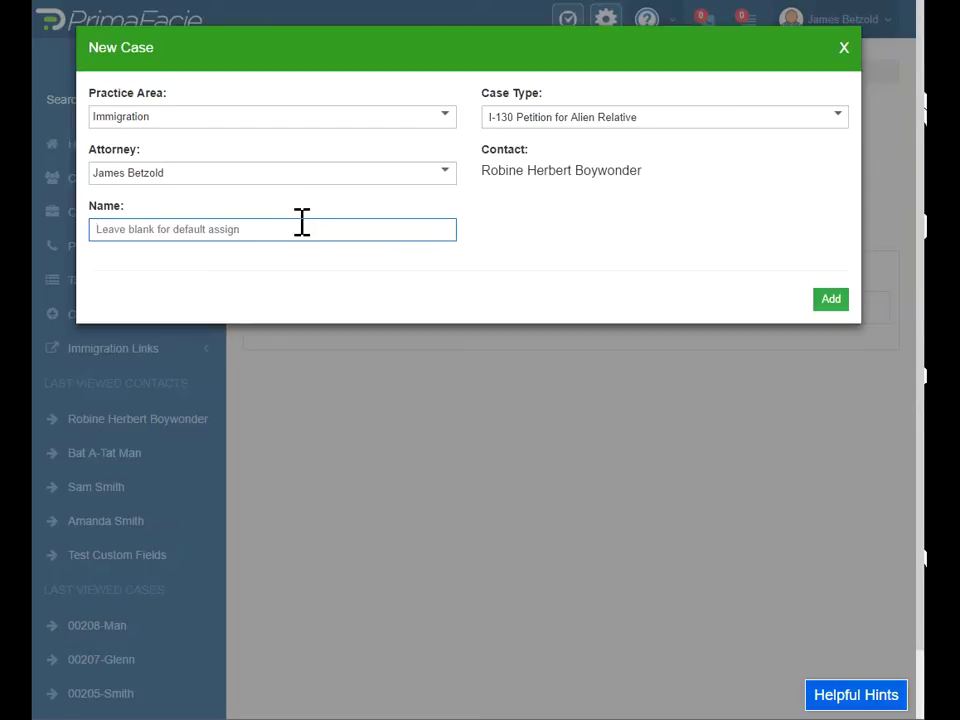
text(Kilimanjaro)
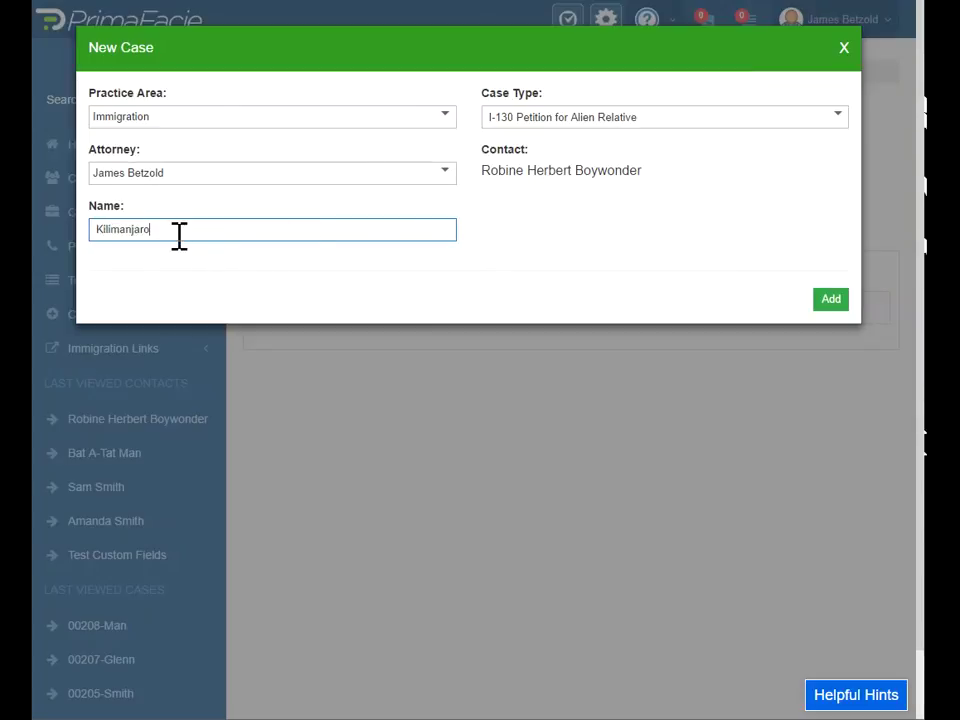
click(487, 245)
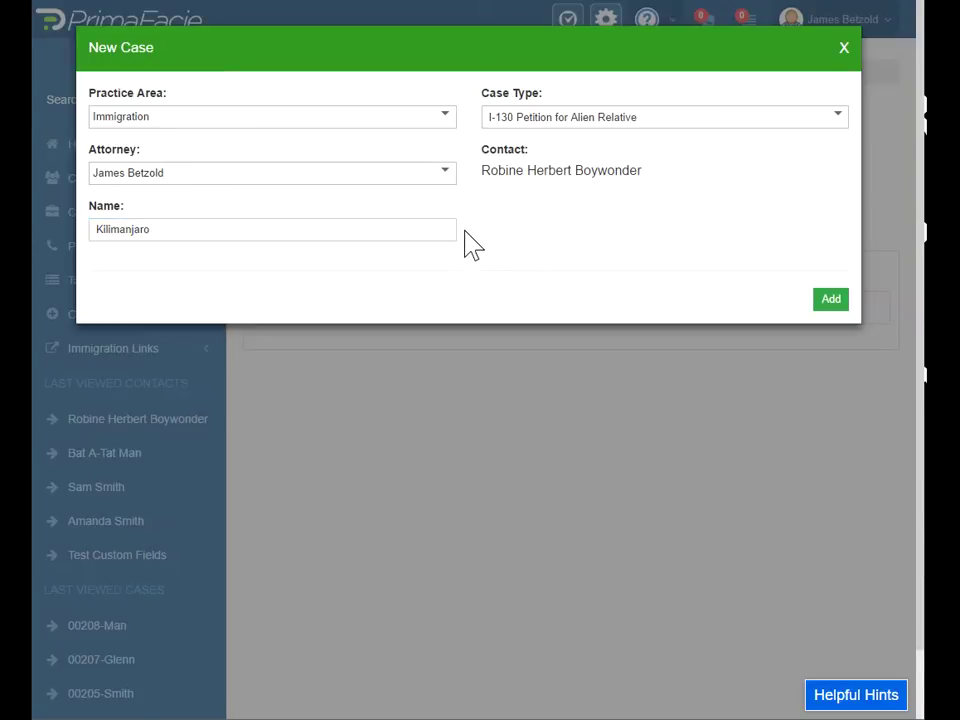
click(444, 228)
click(829, 304)
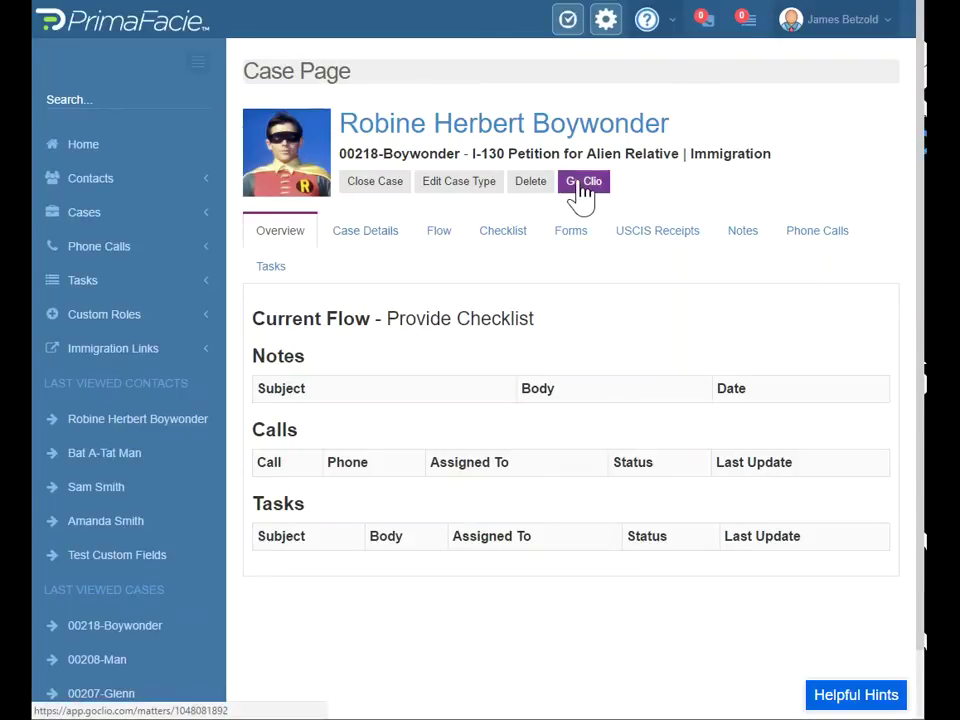
drag(255, 112, 683, 178)
click(683, 178)
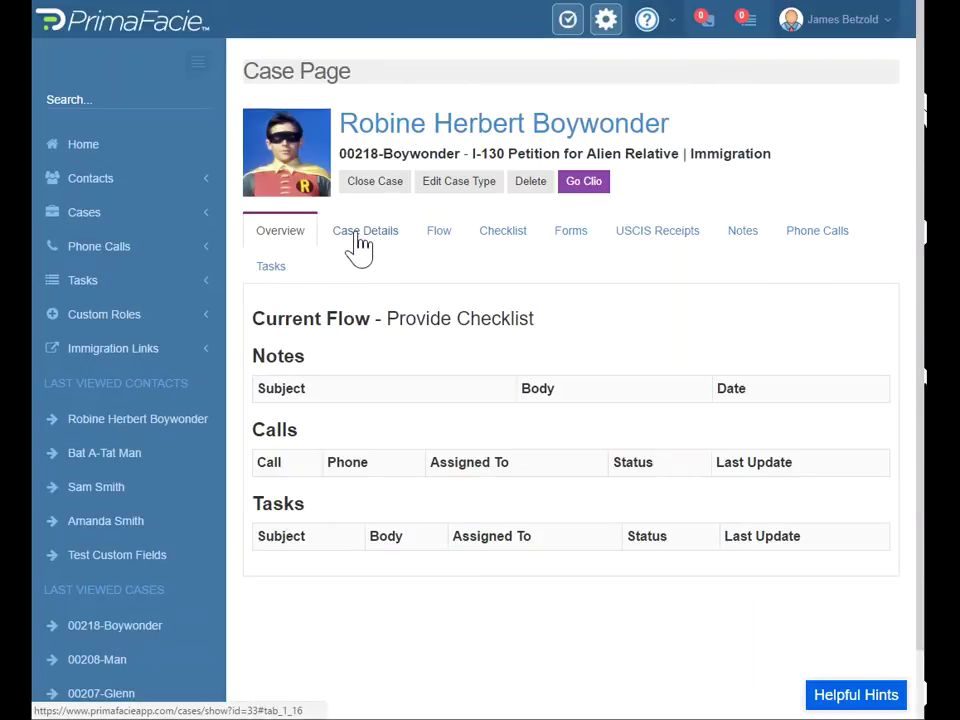
click(441, 238)
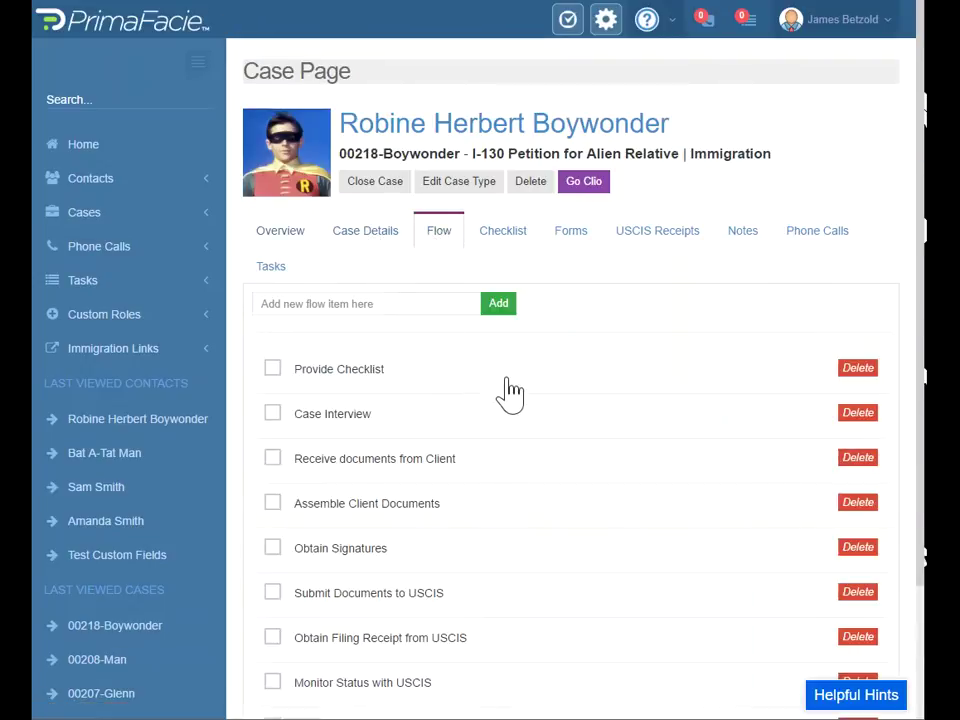
- Mark Provide Checklist, Case Interview, Receive documents from Client and Assemble Client Documents as done
scroll(540, 390, down, 3)
click(272, 204)
click(272, 248)
click(272, 294)
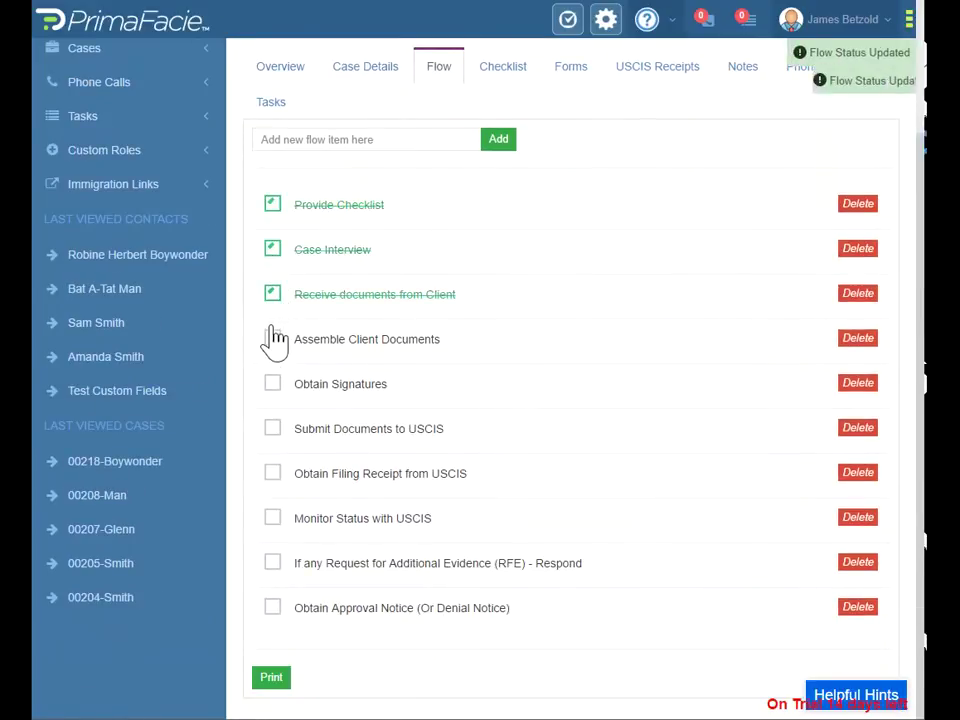
click(272, 339)
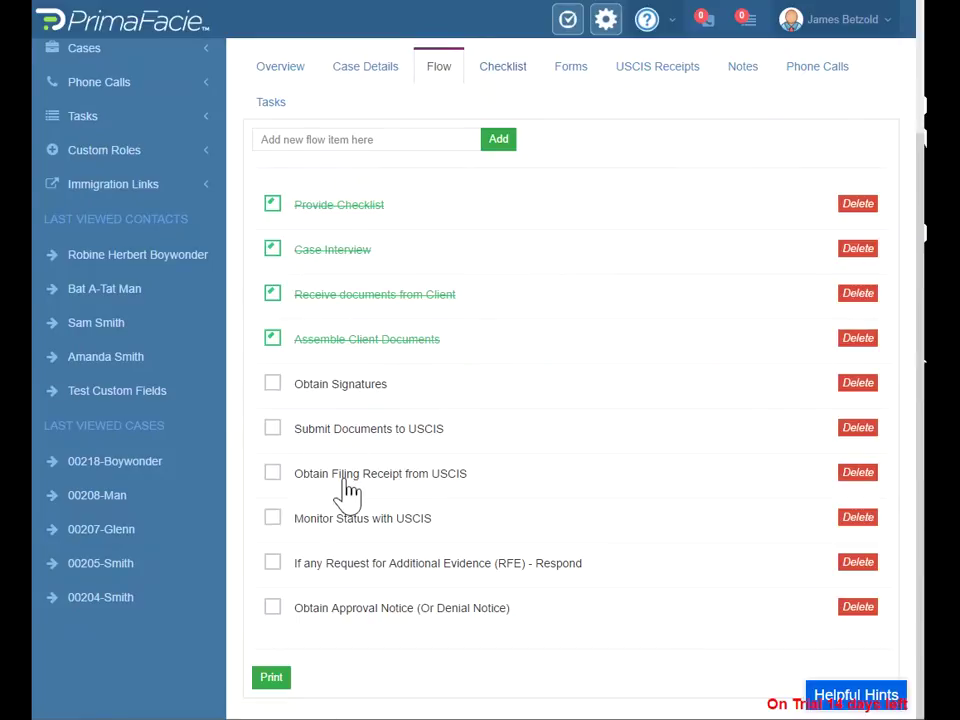
- Print the case flow as a PDF, close the preview, and go to the Checklist tab
click(276, 680)
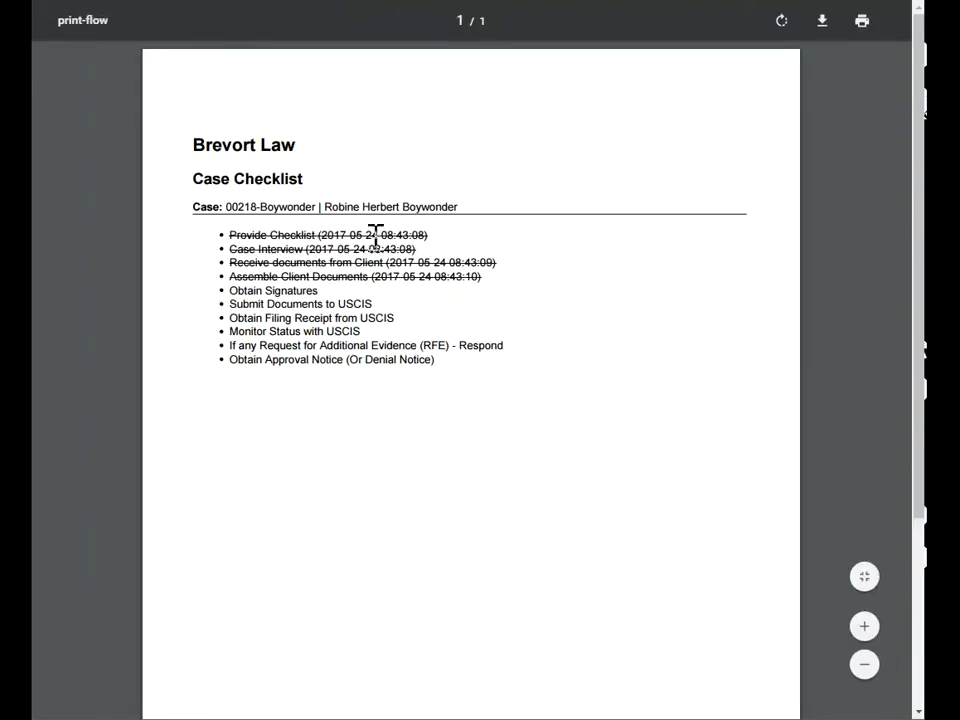
key(ctrl+w)
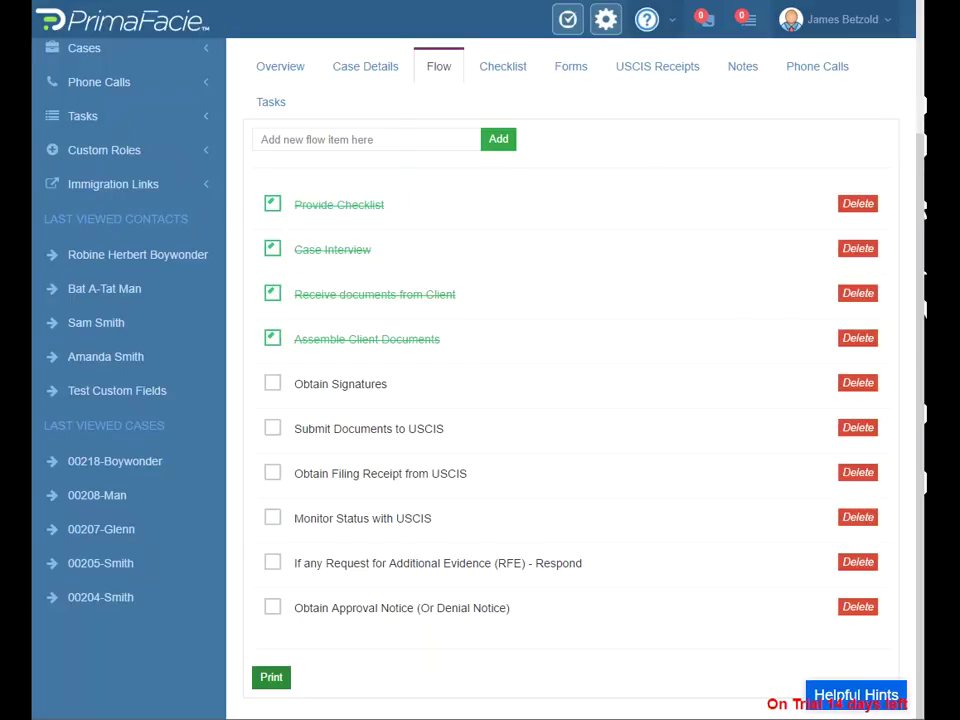
click(500, 66)
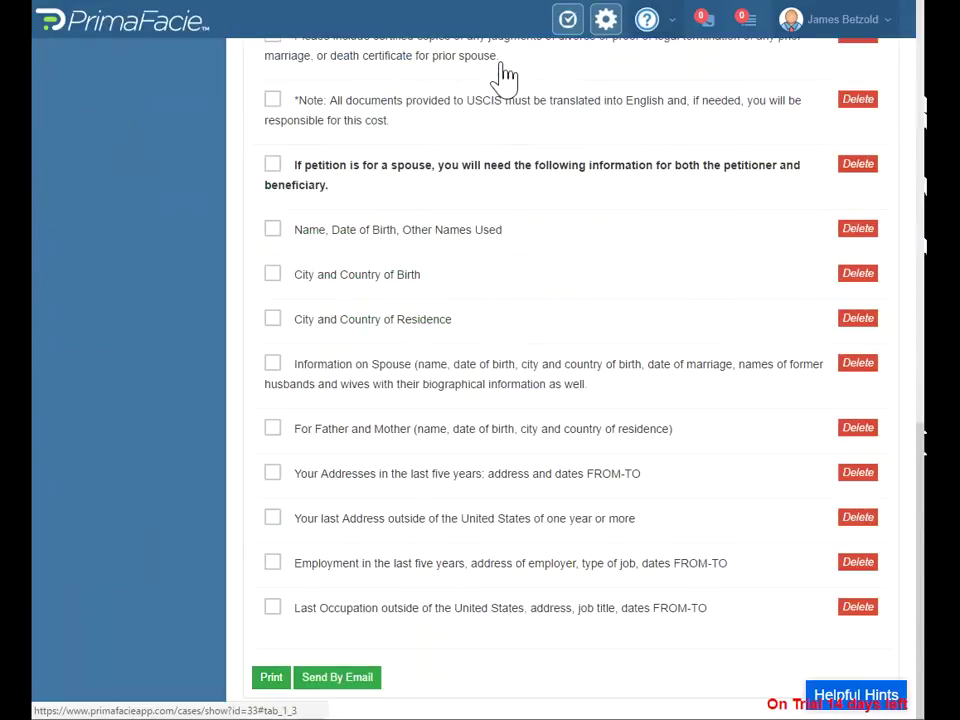
- Check off Attorney's Fees, filing fee, marriage certificate and petitioner passport photos items
scroll(500, 368, up, 3)
scroll(500, 368, up, 8)
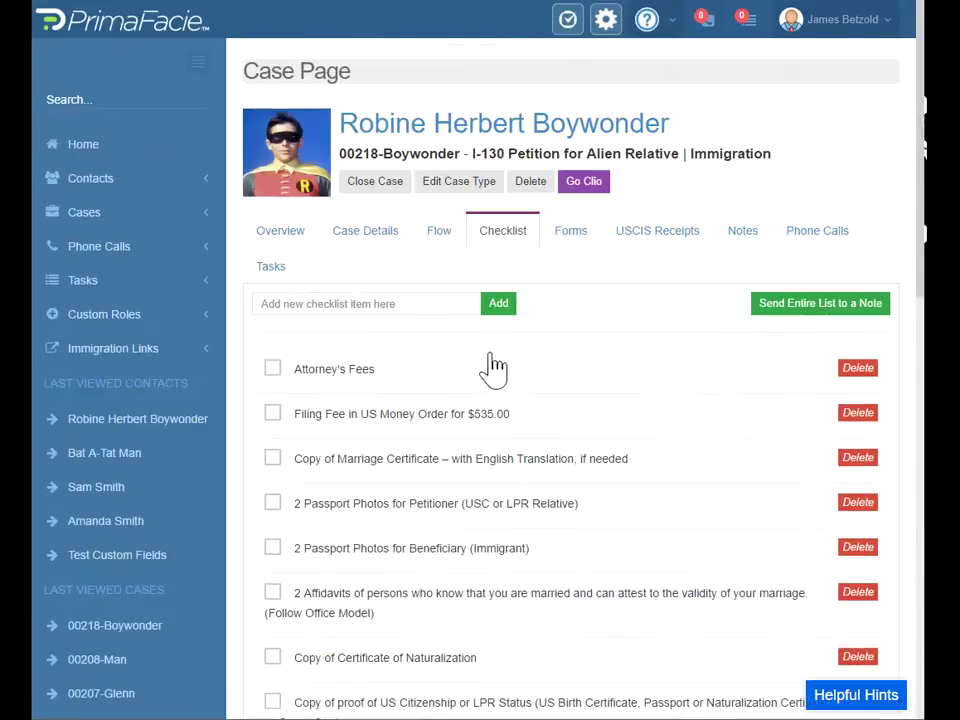
scroll(490, 355, down, 3)
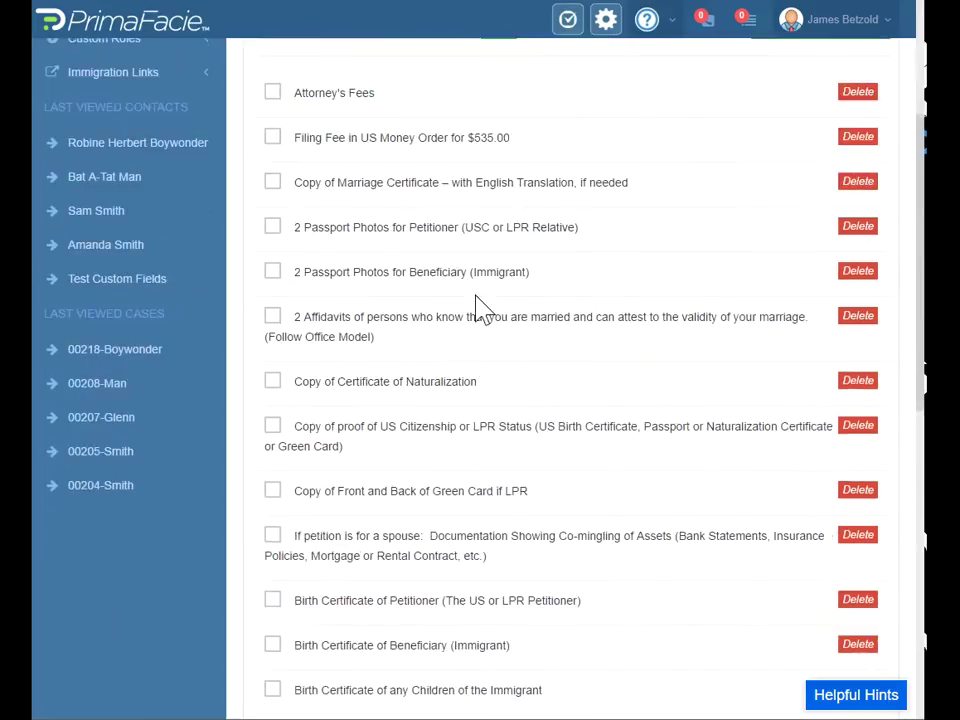
click(272, 92)
click(272, 137)
click(272, 183)
click(273, 227)
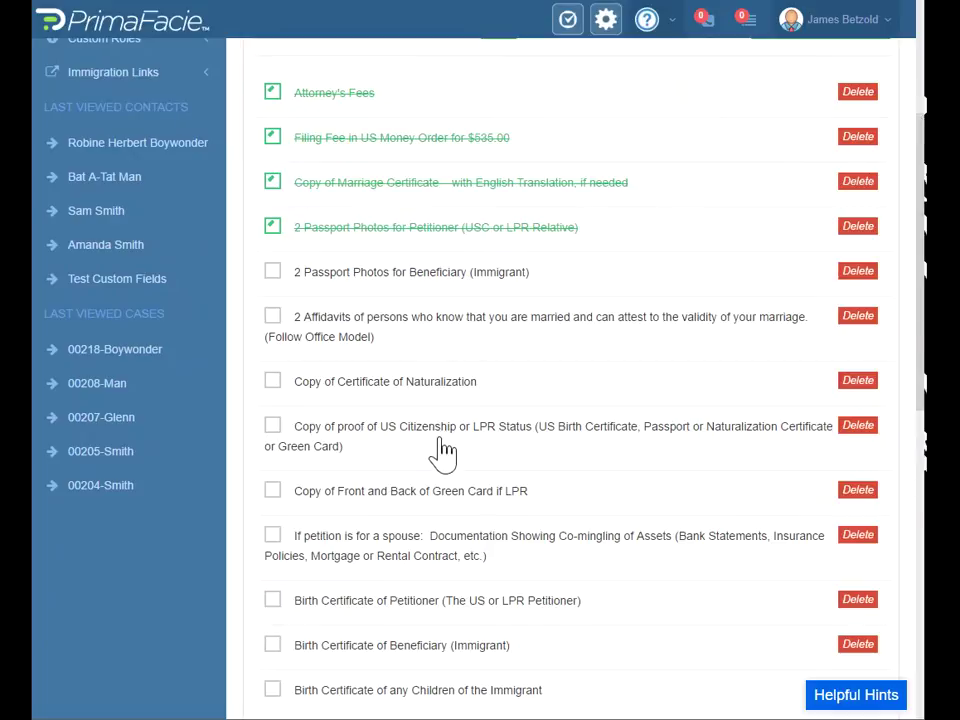
- Print the case checklist as a PDF twice, closing each preview, then show the Forms tab
scroll(375, 420, up, 3)
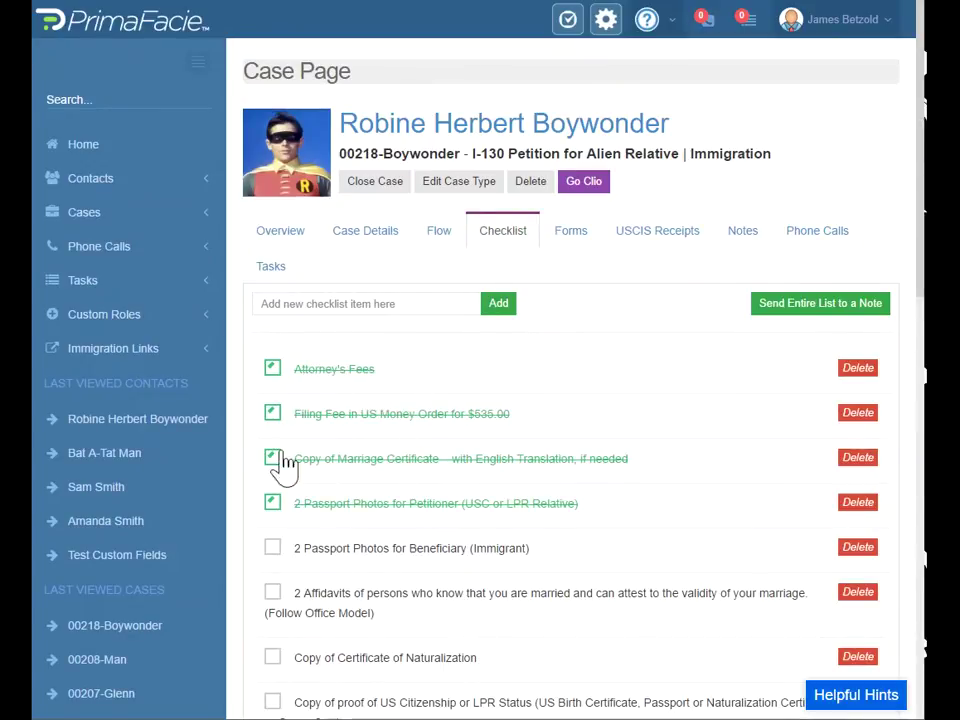
scroll(527, 460, down, 3)
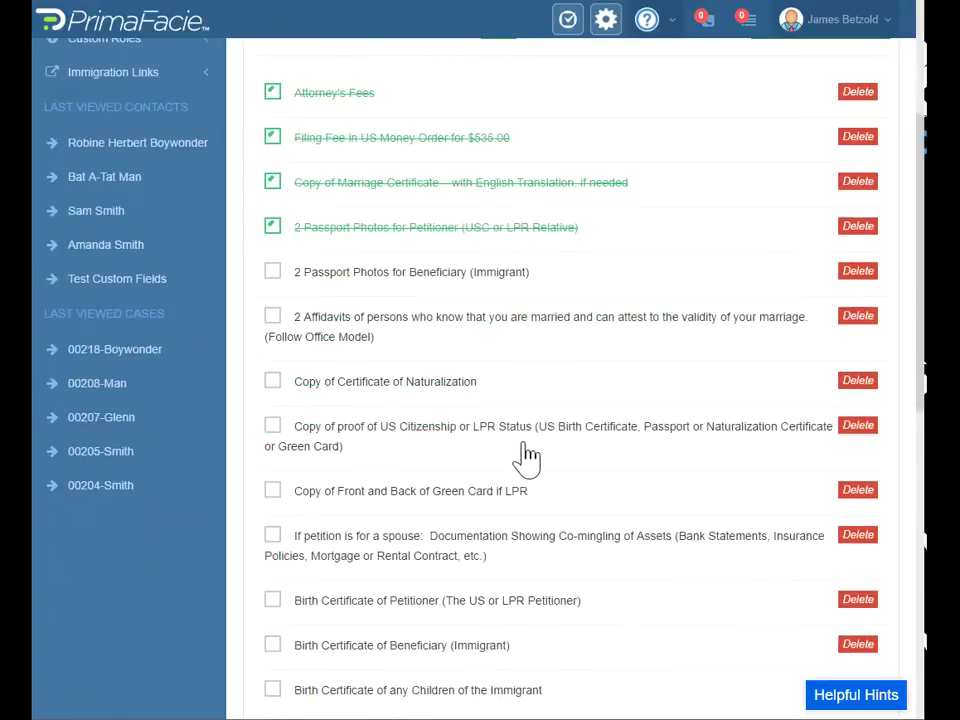
scroll(527, 458, down, 8)
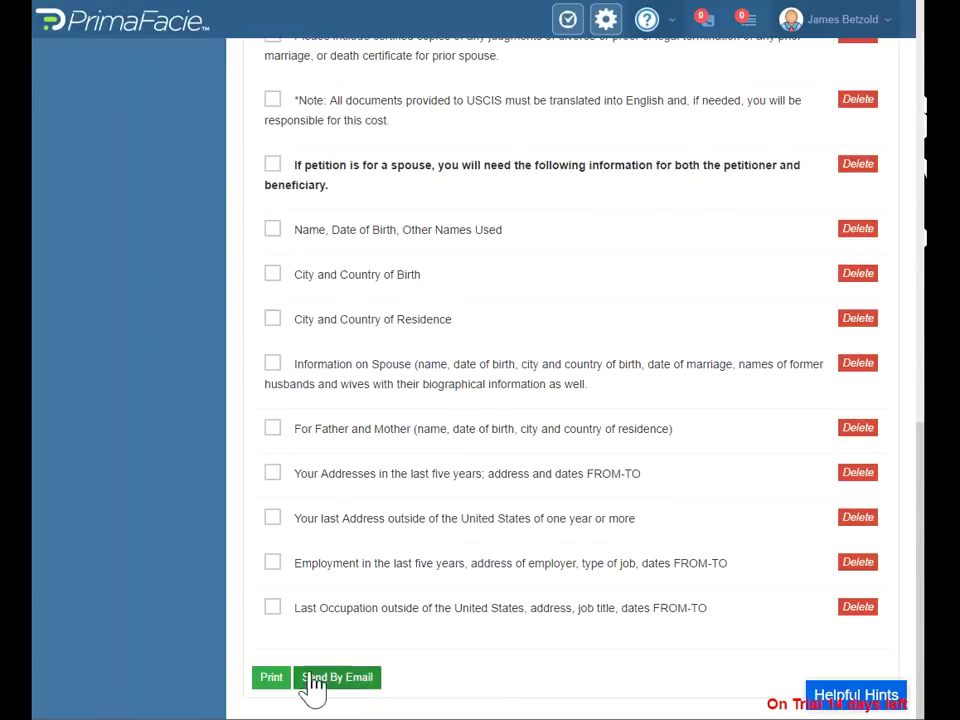
click(272, 682)
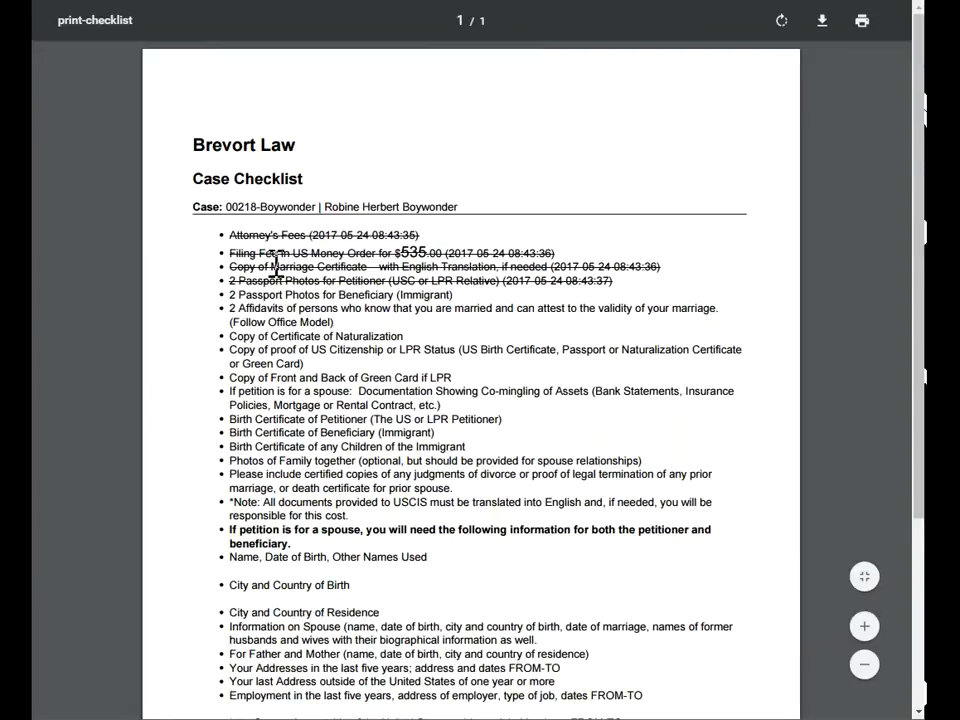
key(ctrl+w)
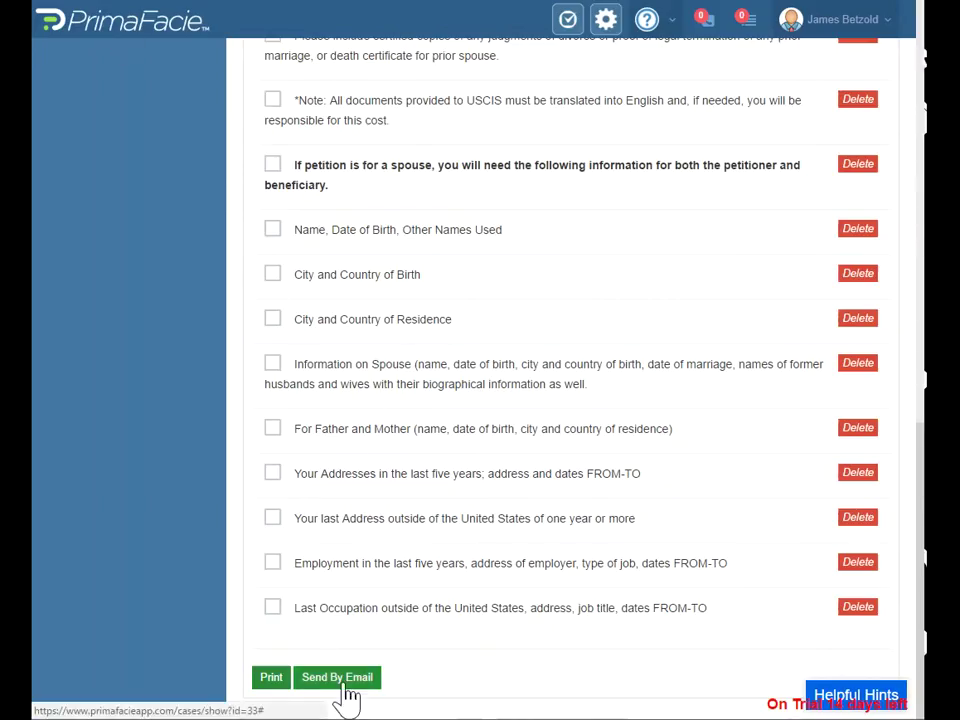
scroll(311, 611, up, 10)
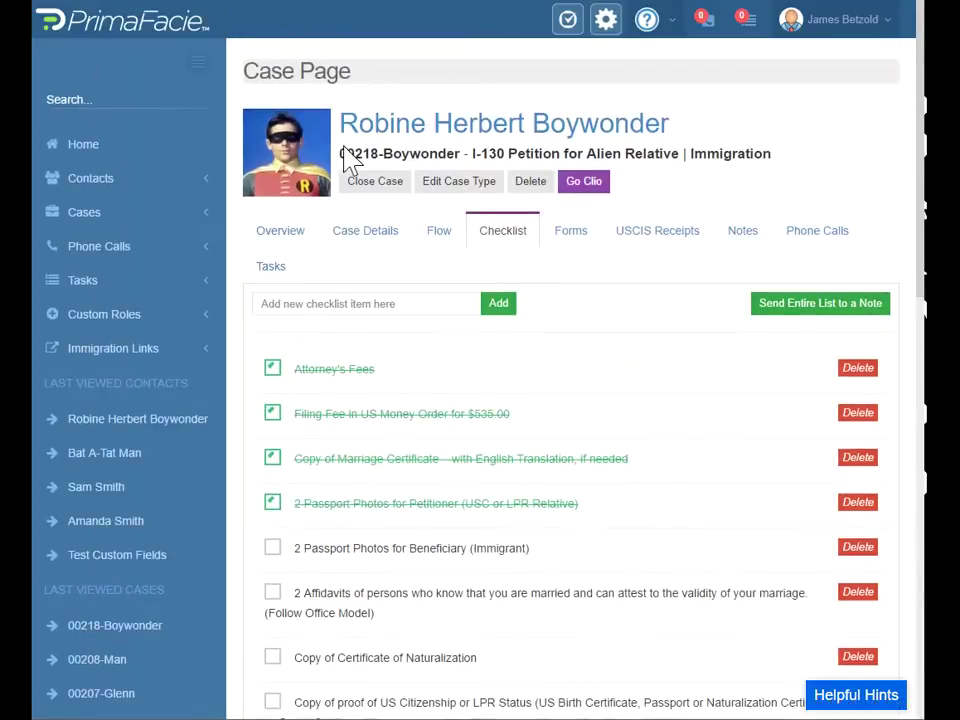
scroll(311, 397, down, 10)
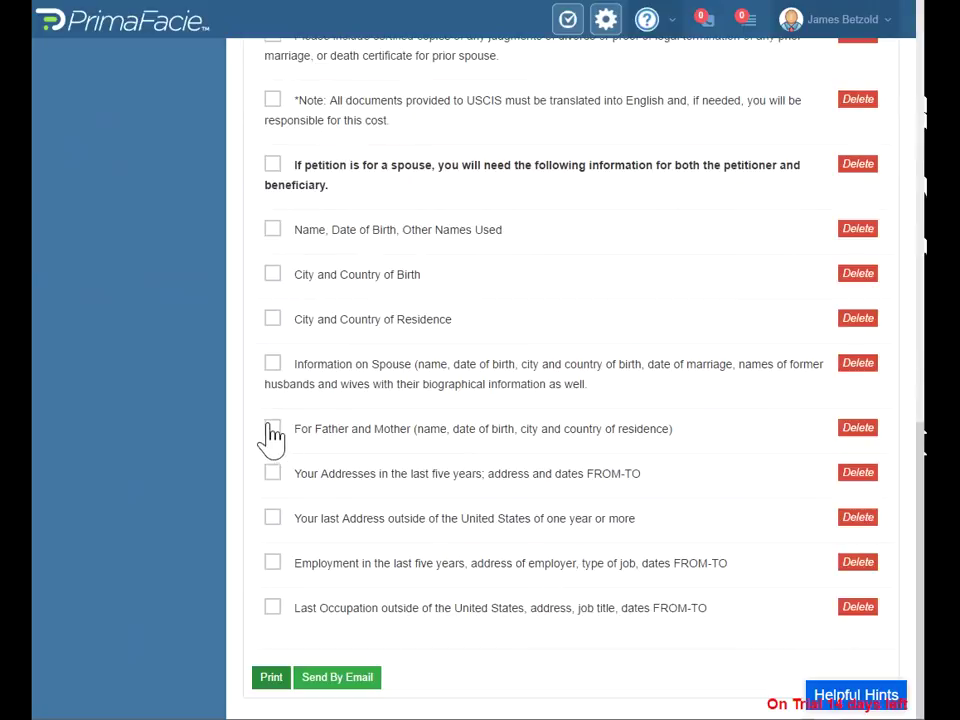
click(272, 679)
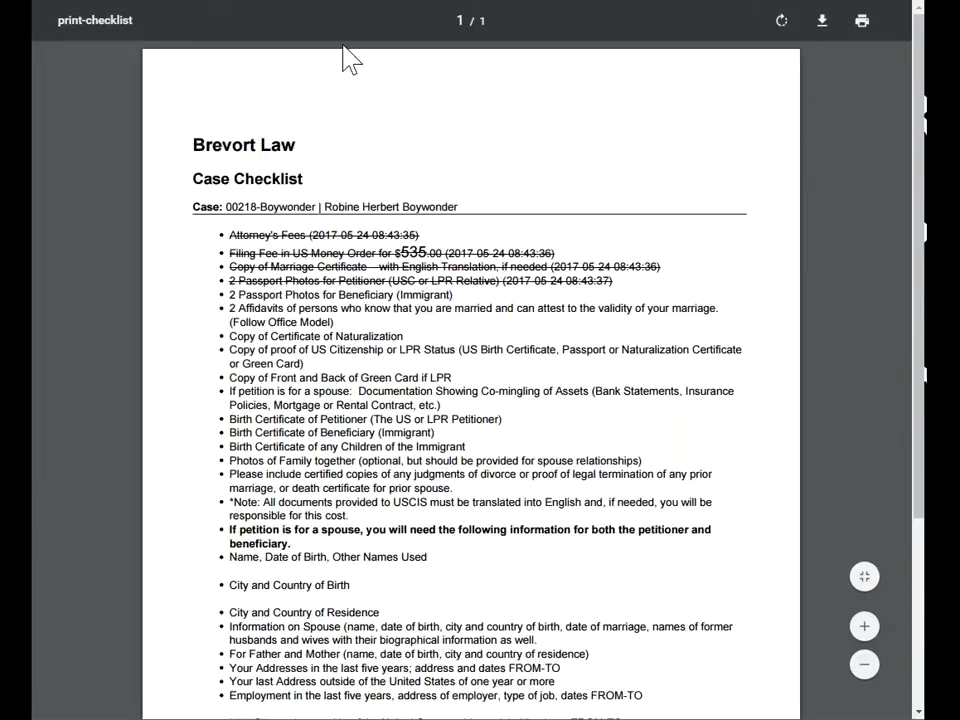
key(ctrl+w)
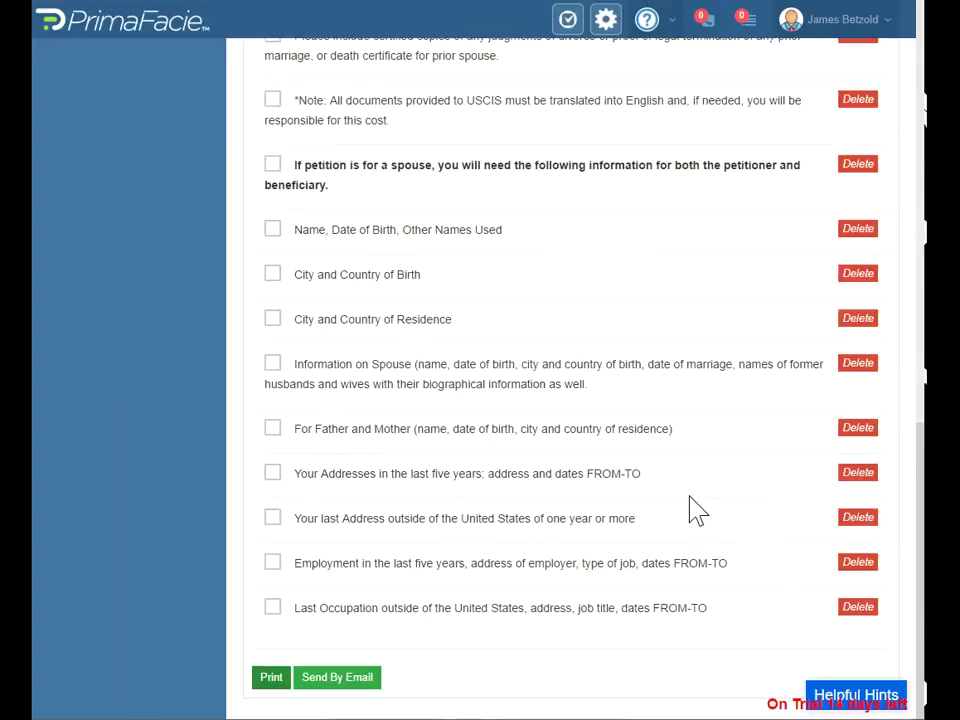
scroll(692, 508, up, 10)
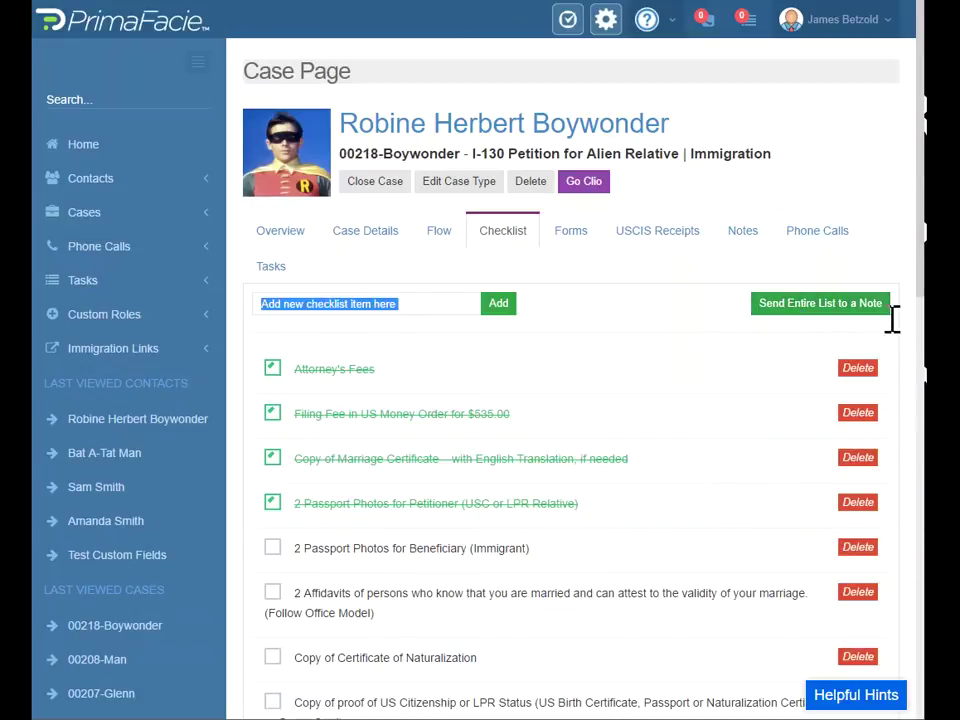
click(571, 240)
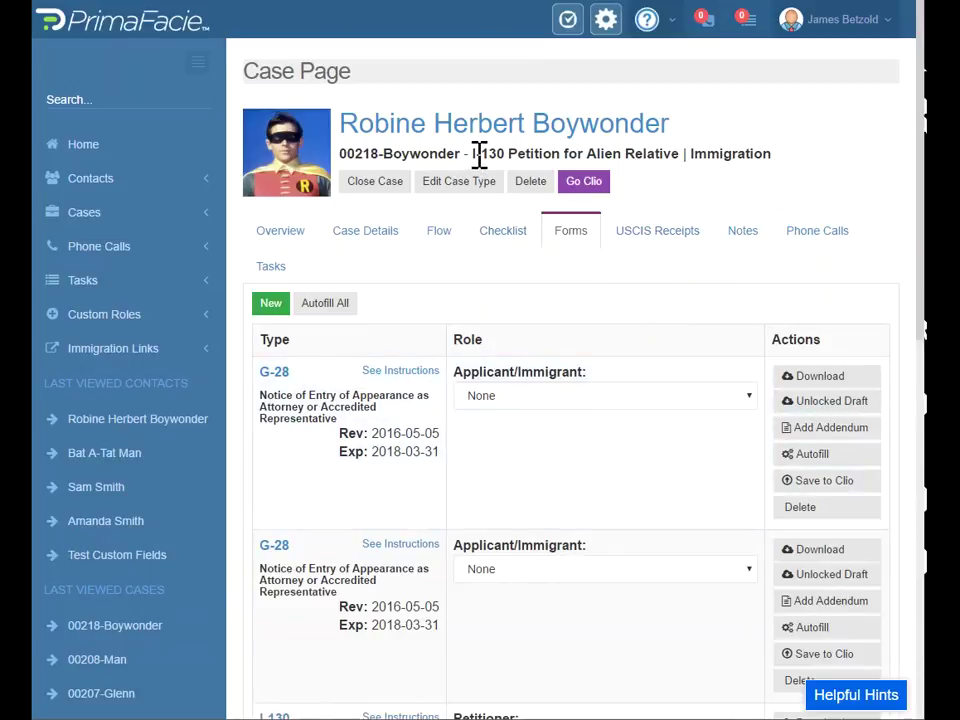
- Scroll through the case's forms and list the contacts for the first G-28's Applicant/Immigrant role
scroll(308, 380, down, 5)
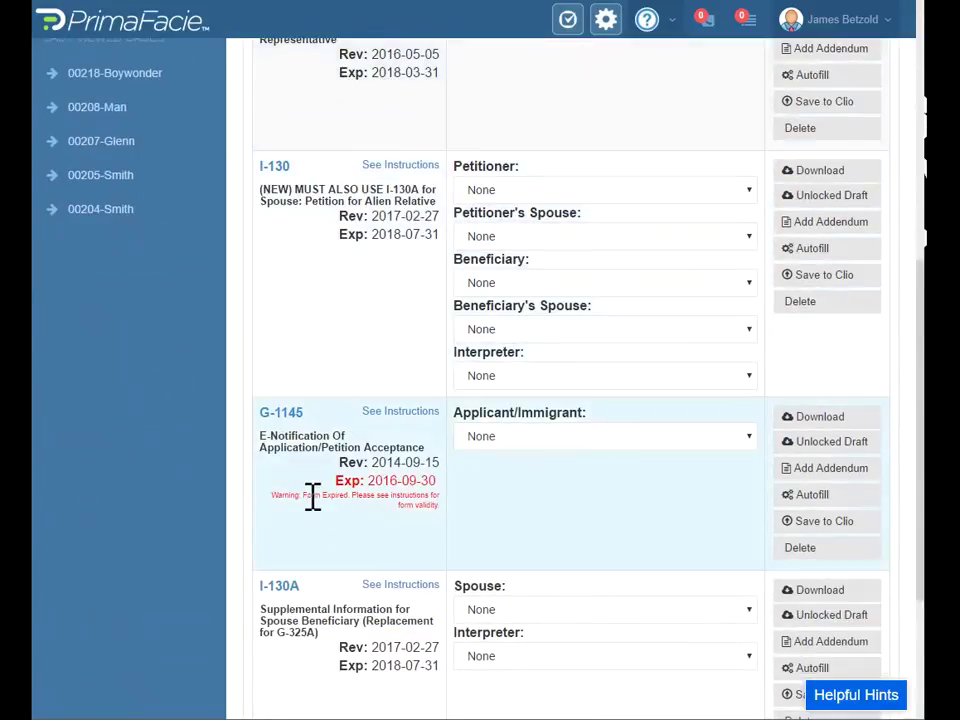
scroll(310, 435, down, 3)
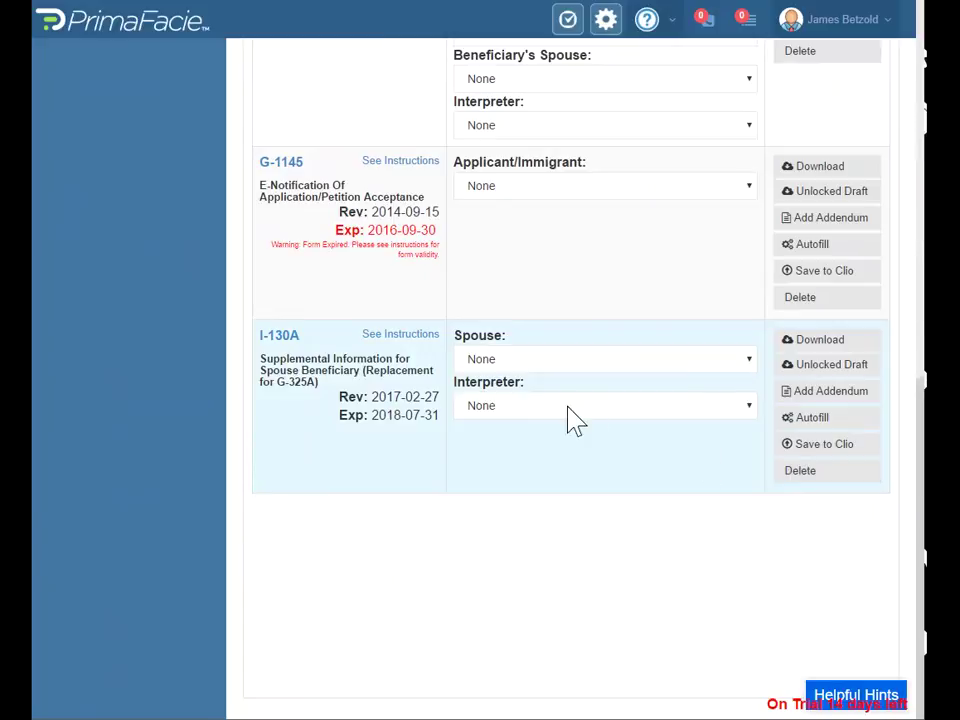
scroll(358, 395, up, 10)
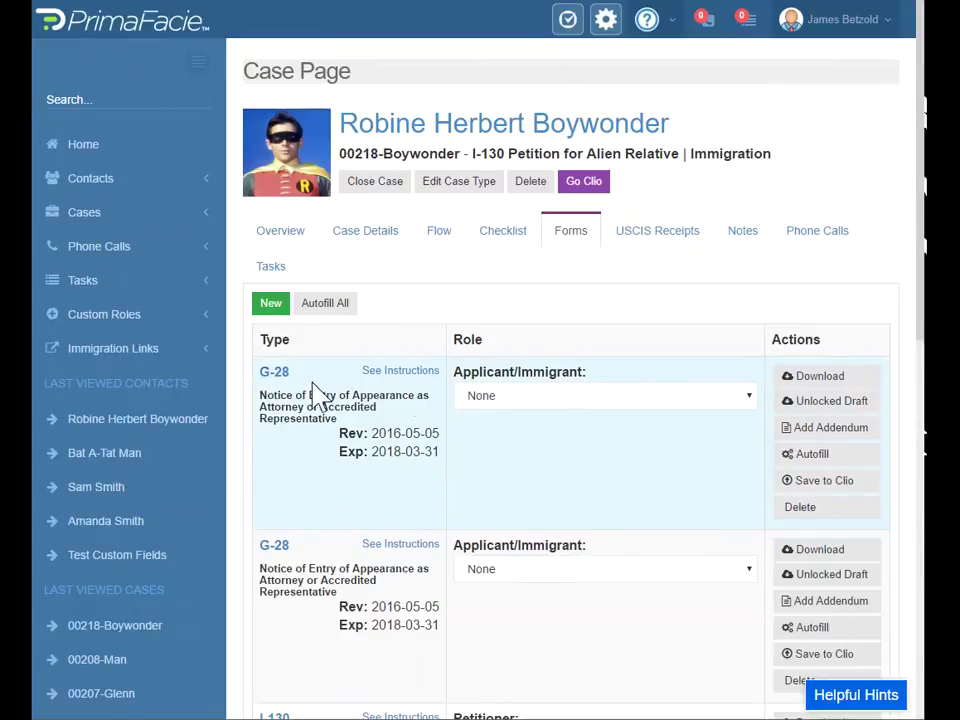
click(748, 397)
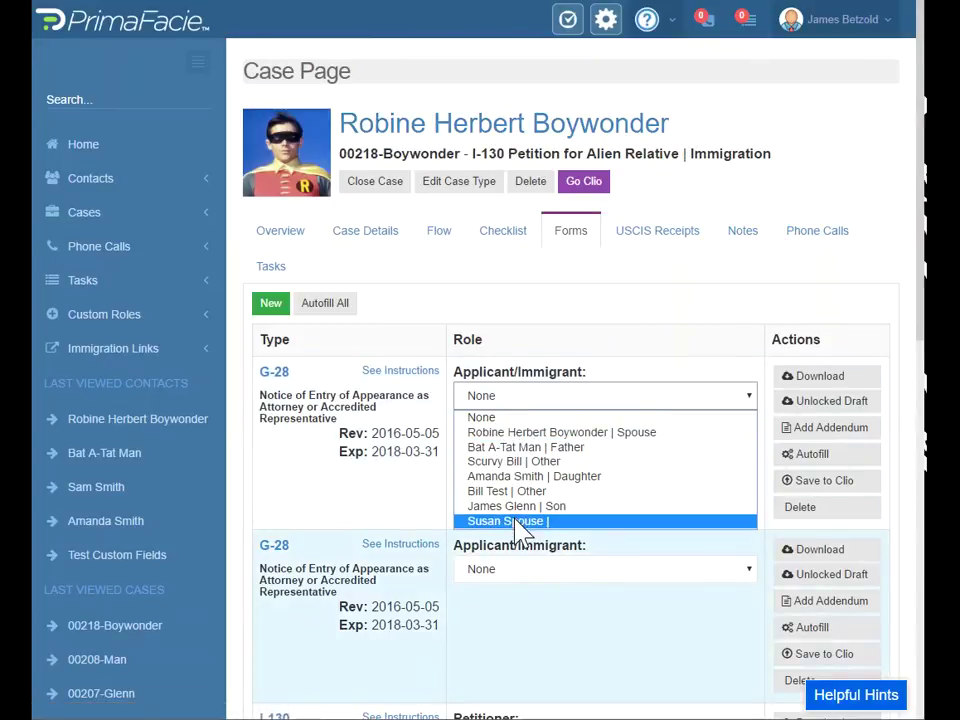
- Make the spouse the first G-28's applicant and the father the second's, confirming autofill, then open the first G-28
click(530, 437)
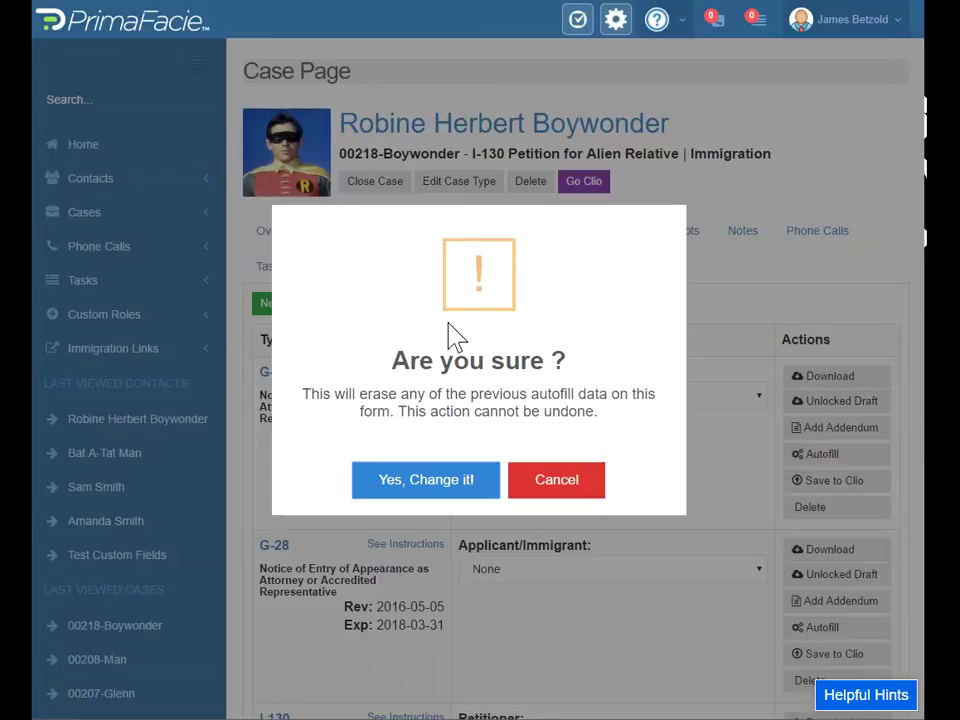
click(378, 490)
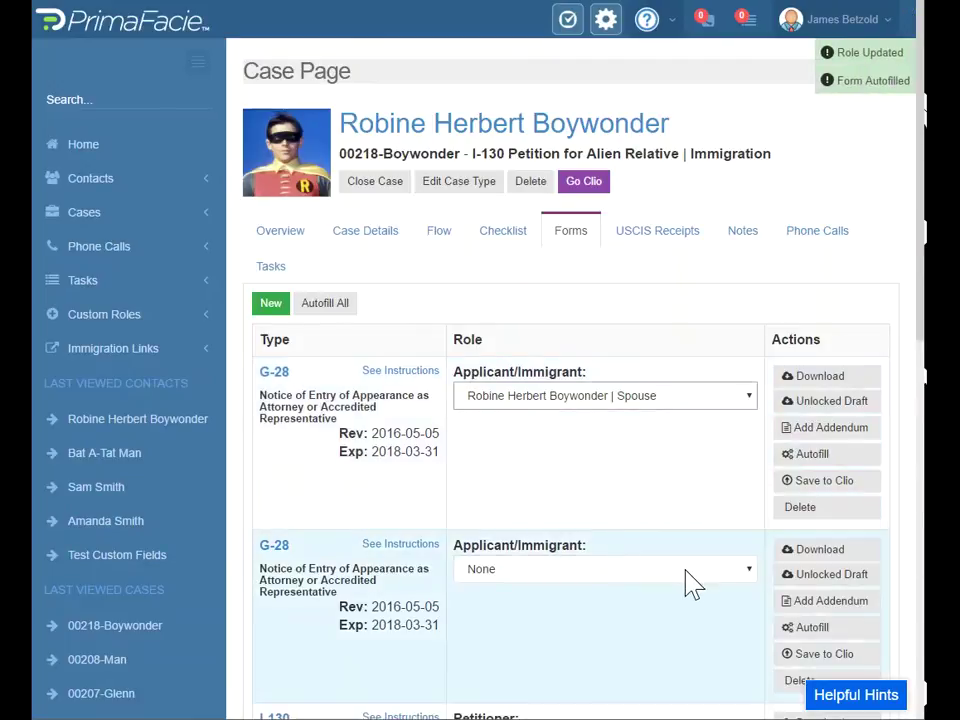
click(680, 572)
click(590, 625)
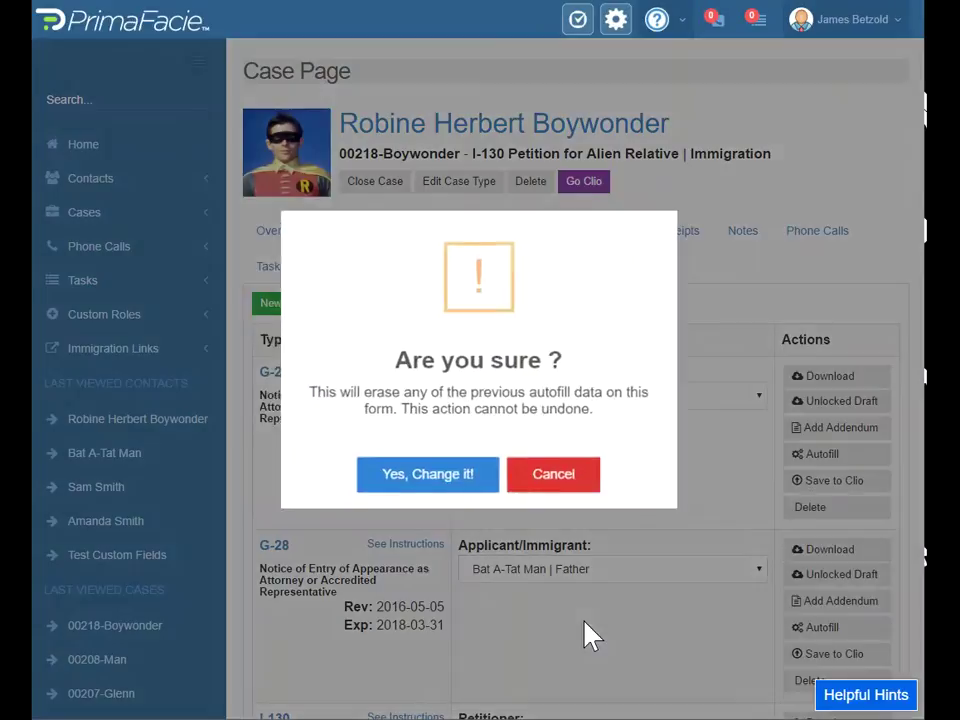
click(425, 490)
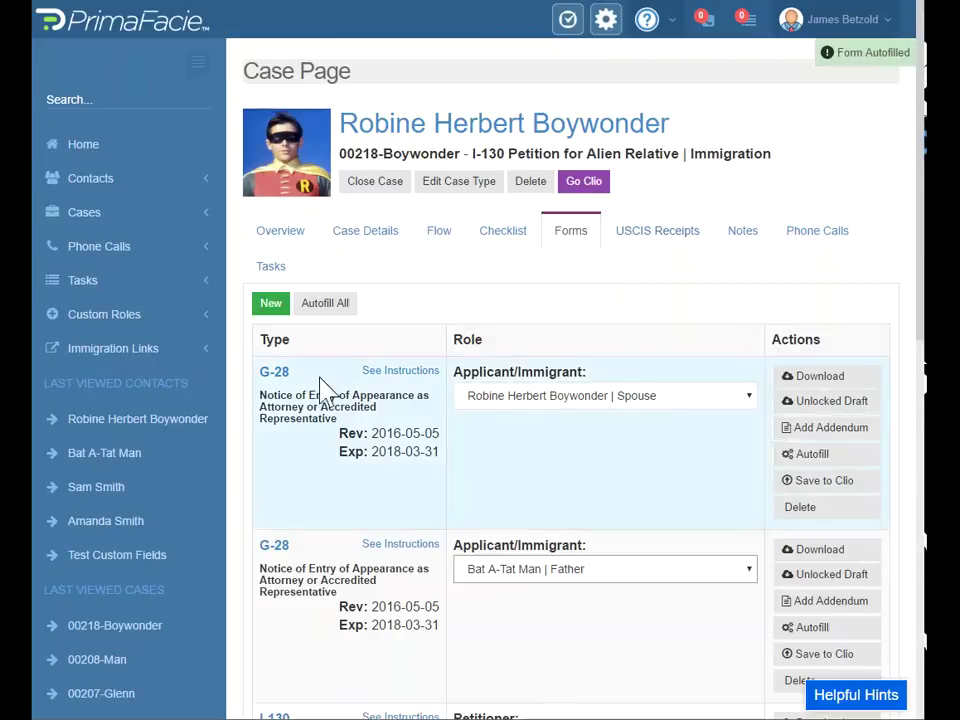
click(274, 372)
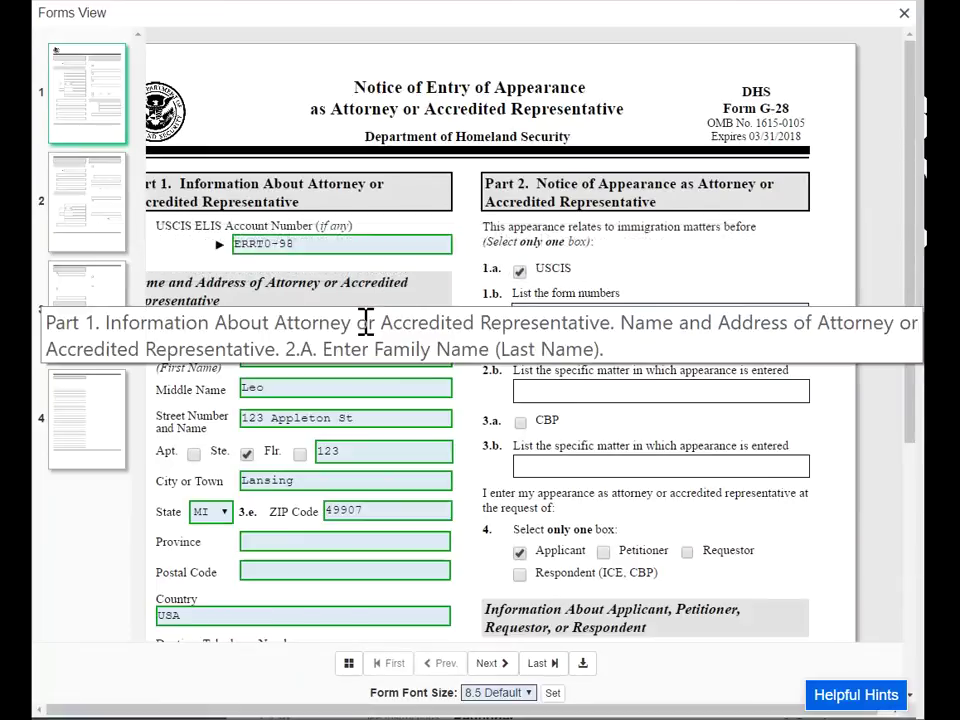
- Replace the attorney's ELIS account number on the G-28 with the new number
click(390, 233)
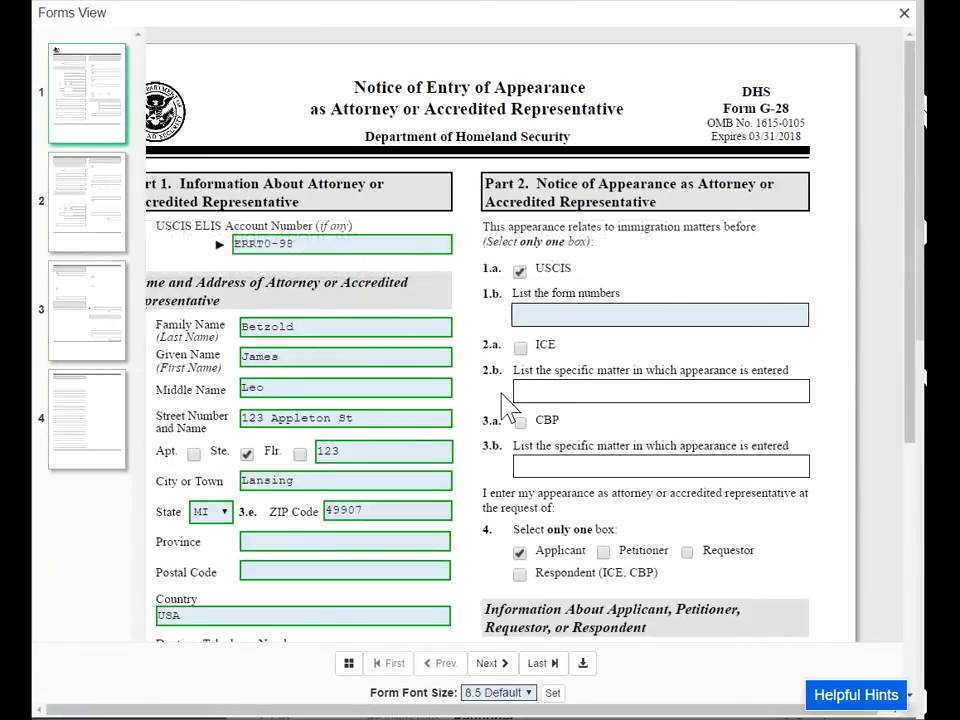
click(396, 240)
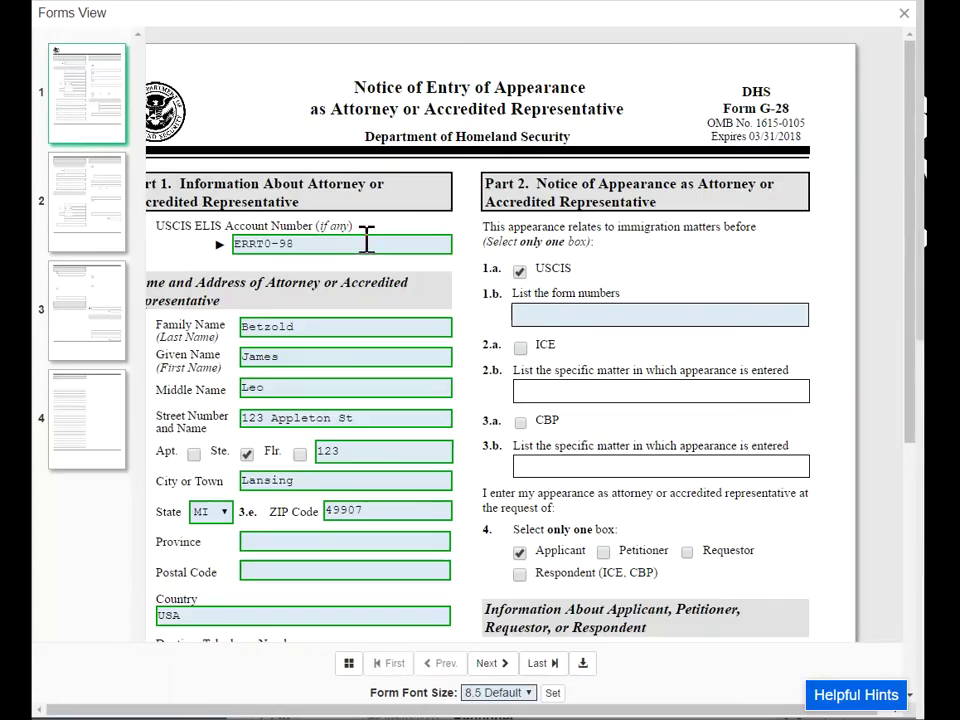
click(369, 242)
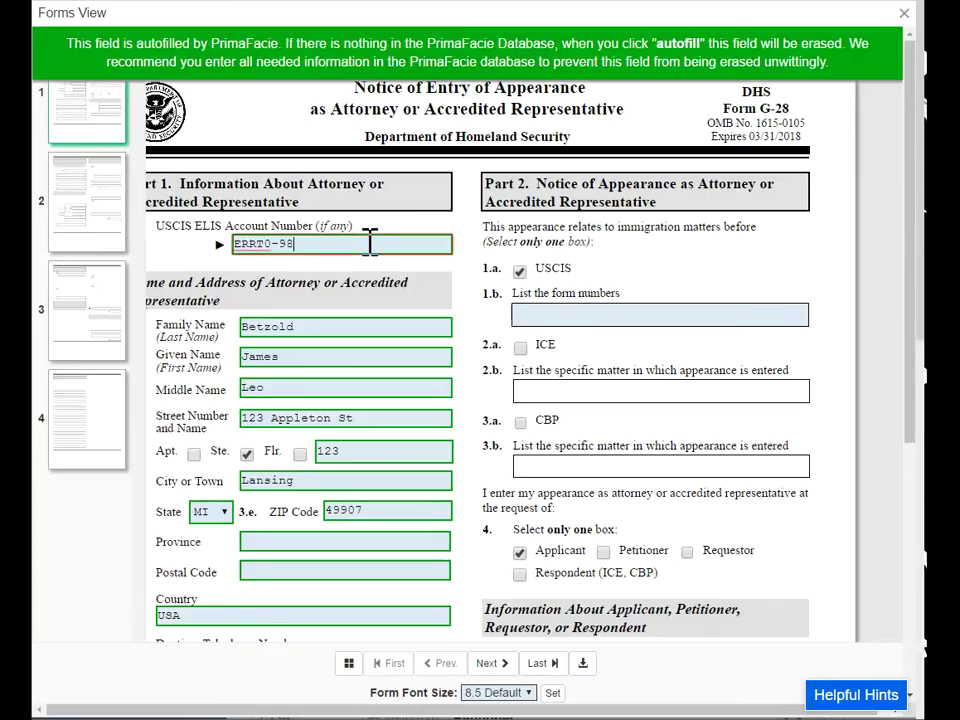
click(318, 243)
drag(305, 243, 230, 243)
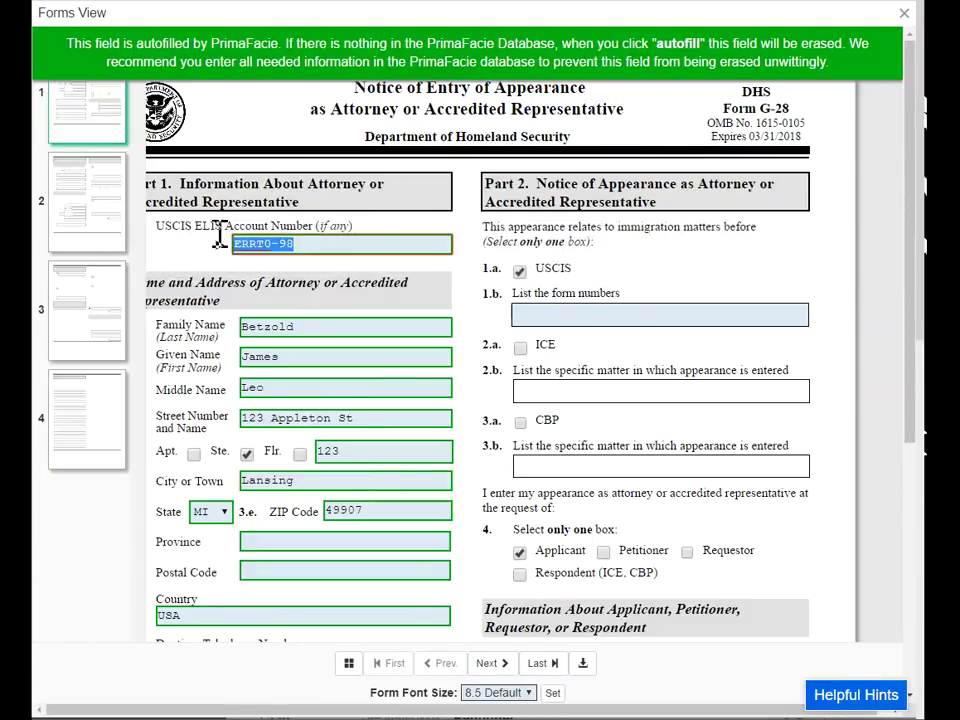
text(321321321321)
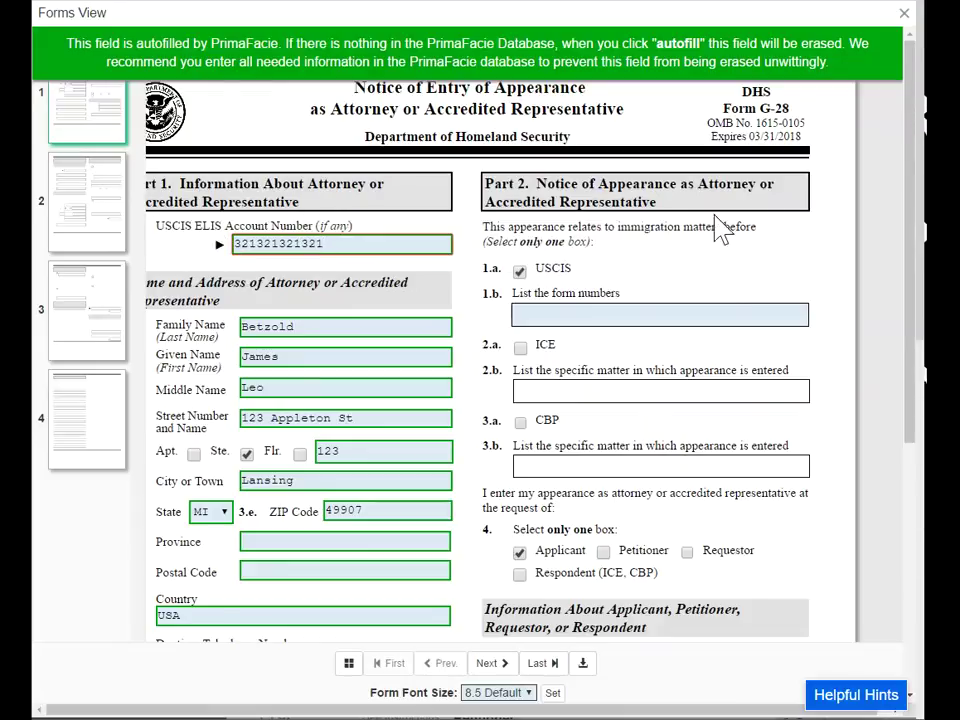
drag(336, 243, 252, 243)
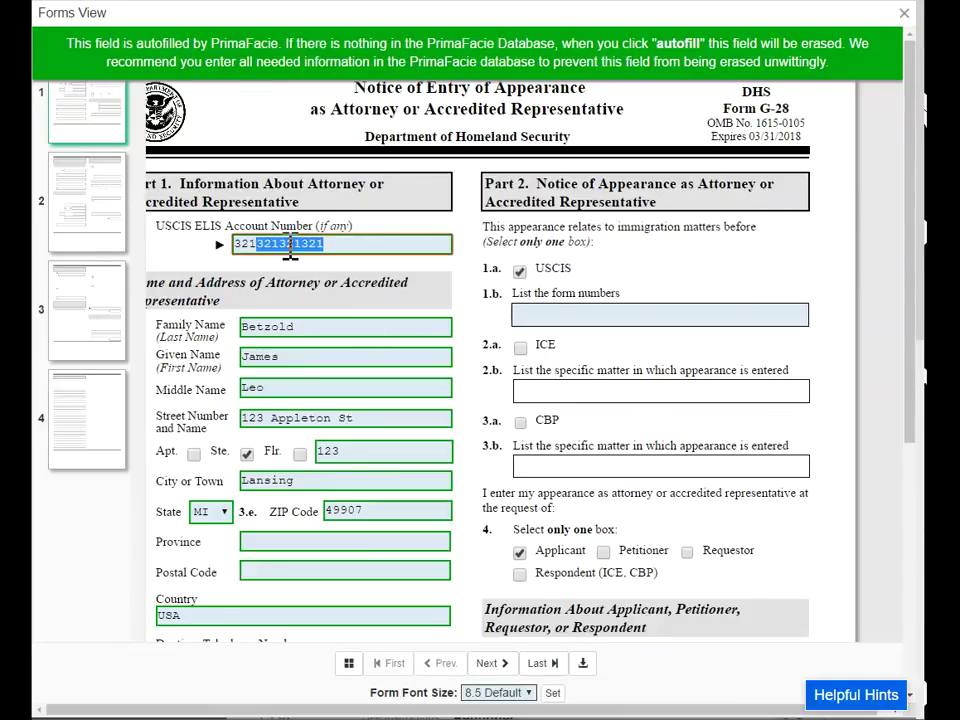
drag(336, 245, 237, 248)
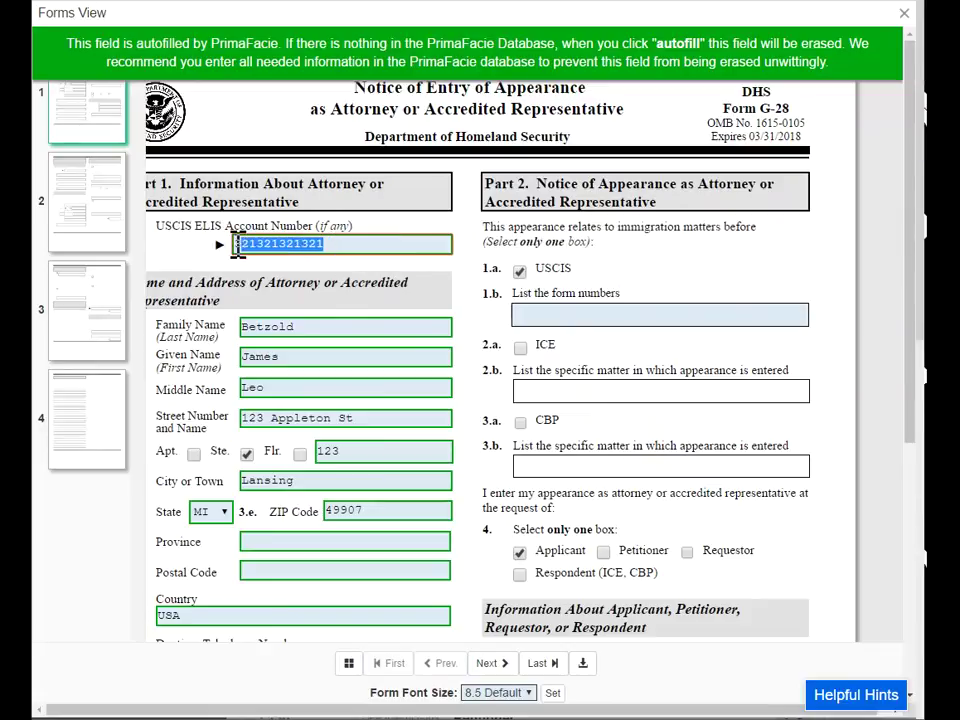
click(322, 246)
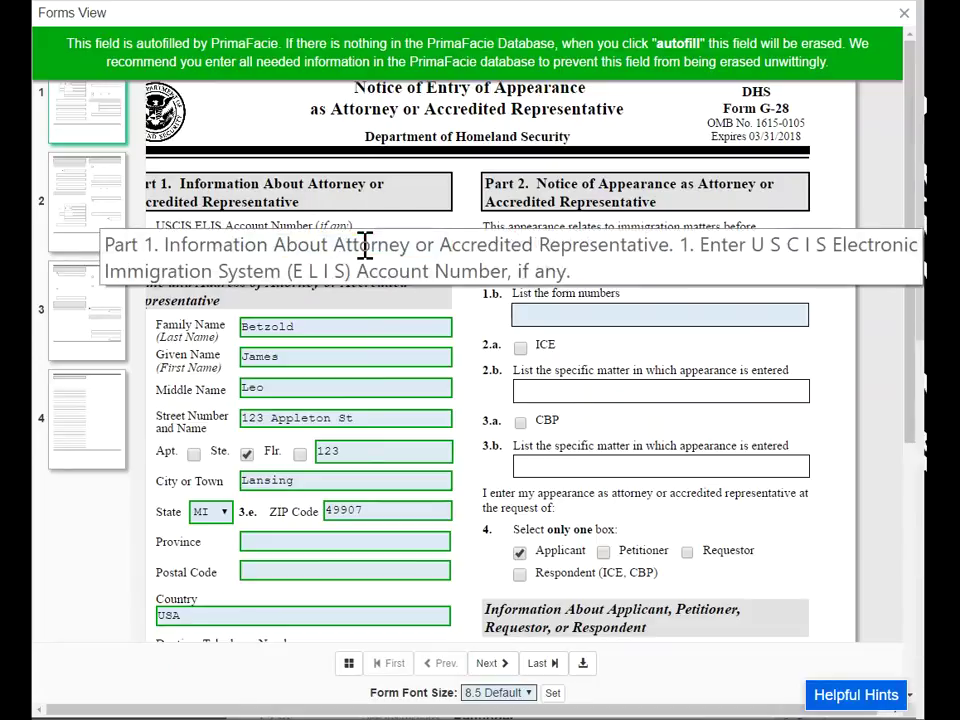
- Change the applicant's middle name, then close and reopen the first G-28
scroll(620, 340, down, 4)
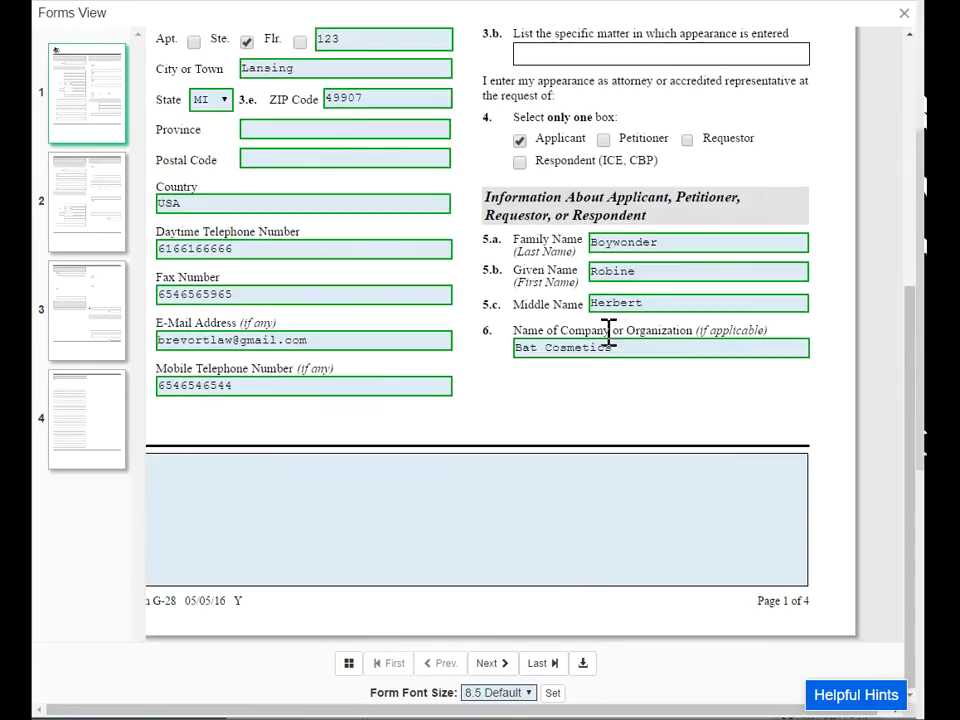
drag(666, 302, 524, 302)
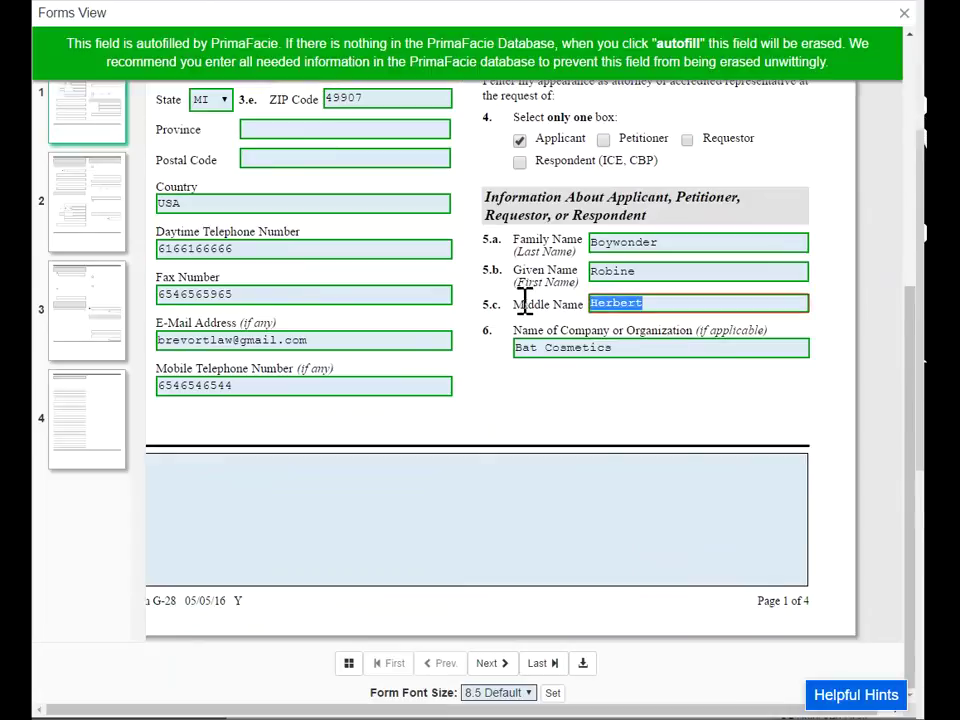
text(Steve)
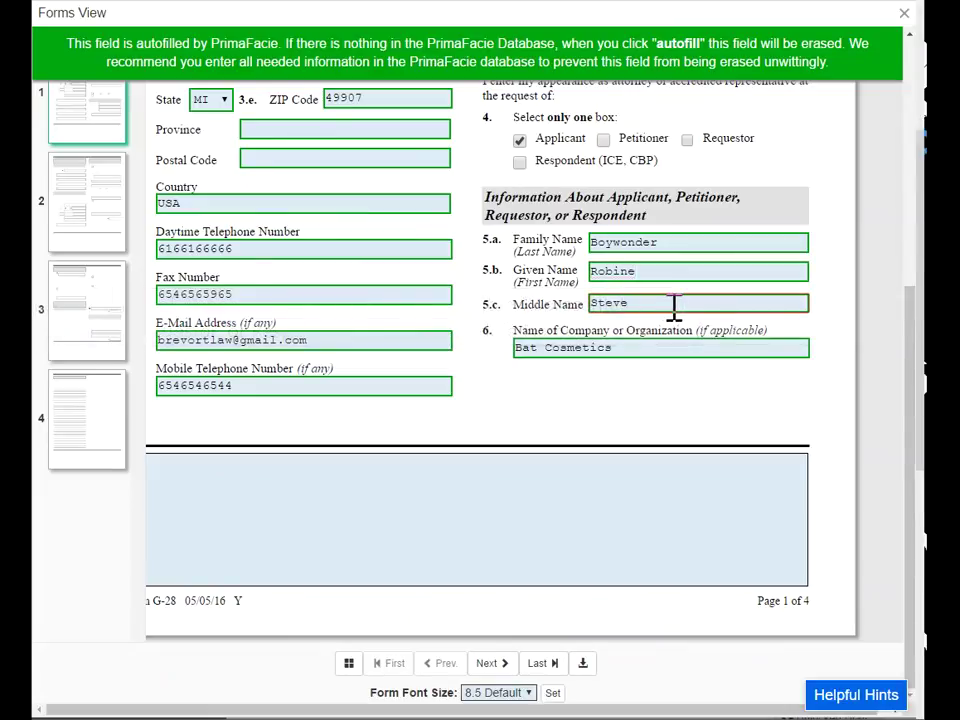
click(904, 13)
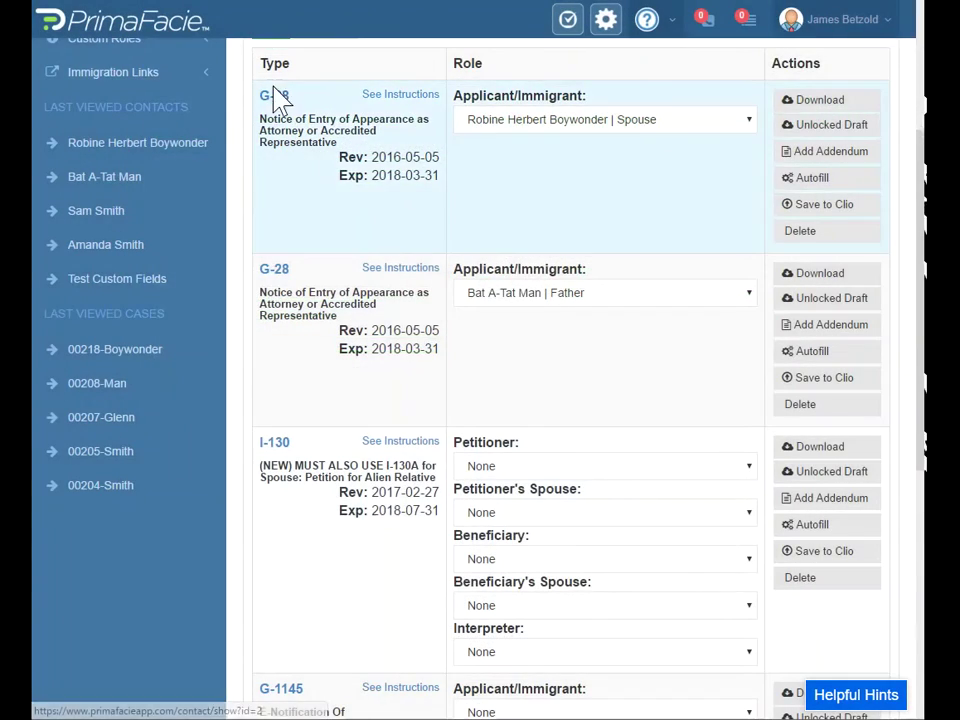
click(274, 96)
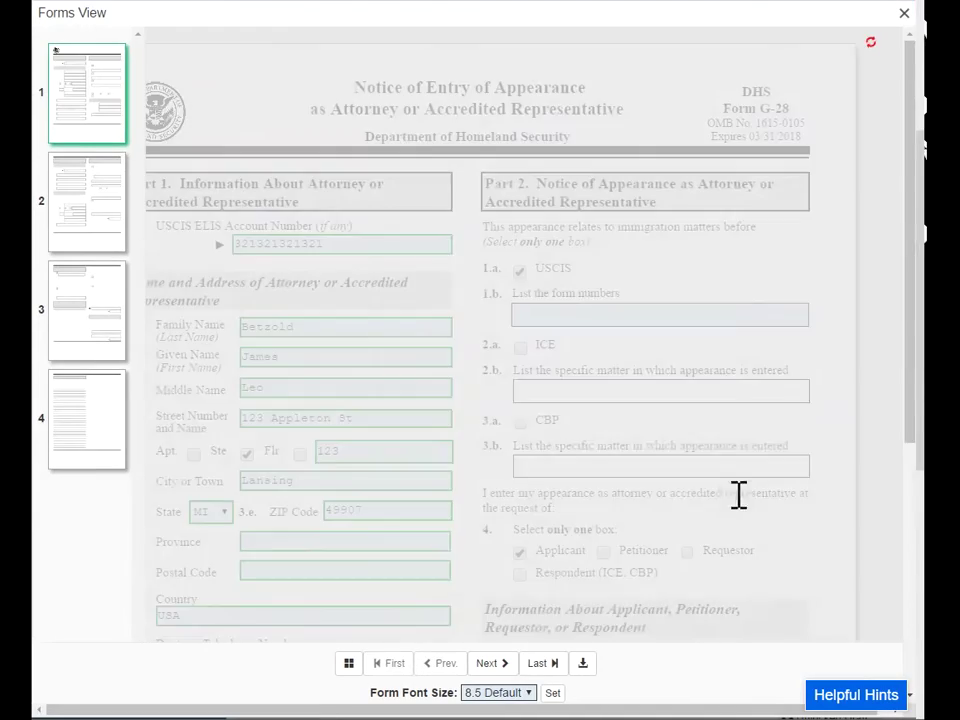
scroll(697, 505, down, 5)
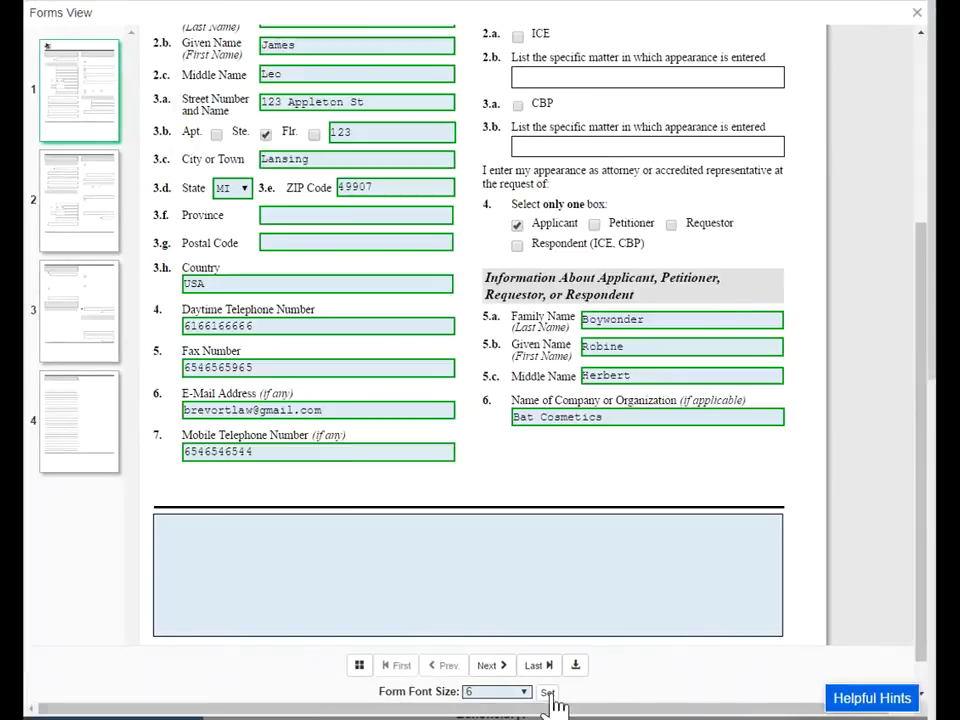
- Download the first G-28 and save it as a PDF in the Downloads folder
click(578, 673)
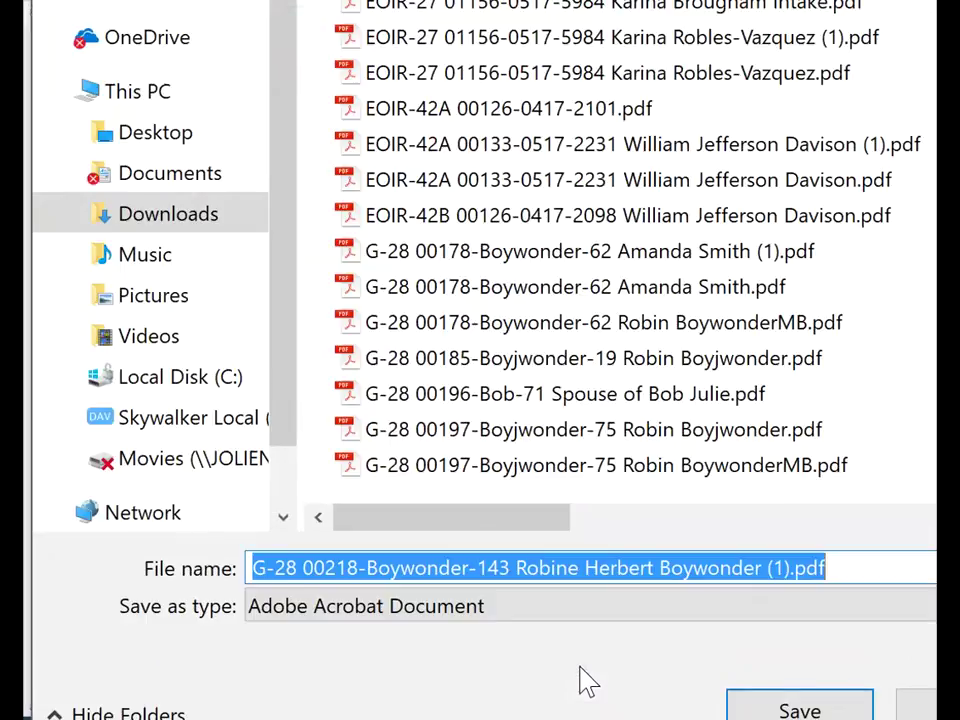
click(799, 711)
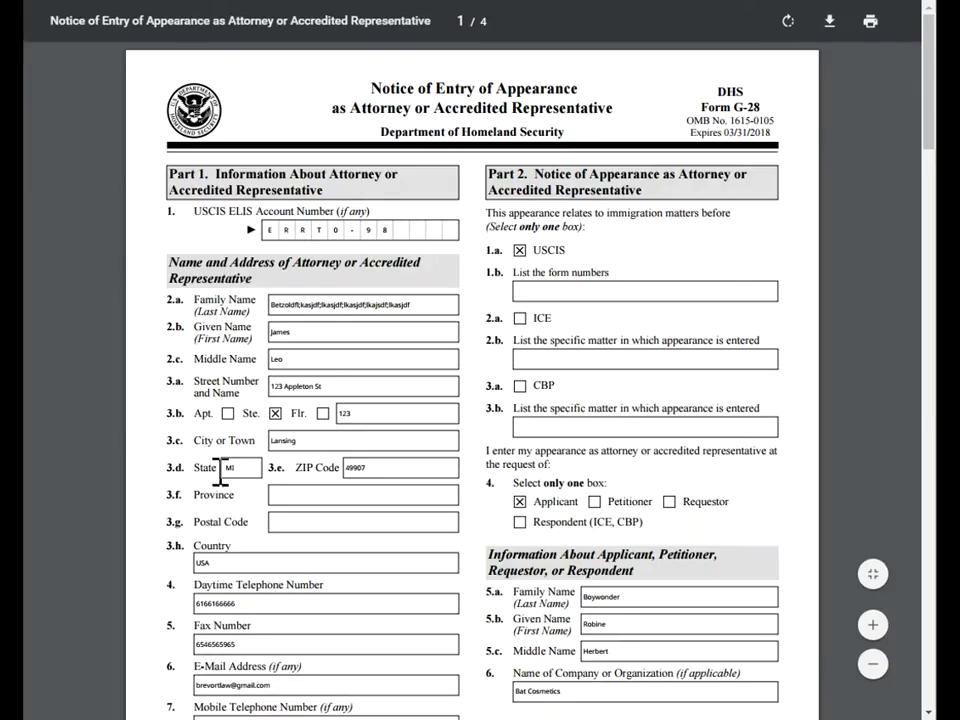
- Review the four-page G-28 PDF, checking the attorney Family Name and other autofilled text
click(445, 311)
key(ctrl+a)
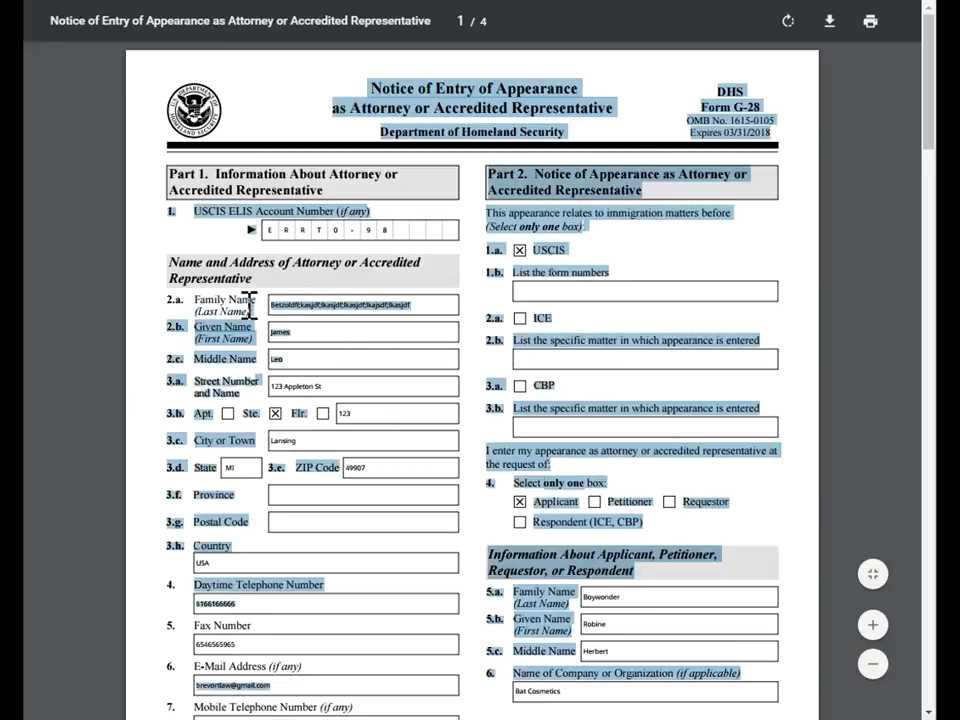
click(320, 305)
scroll(553, 397, down, 6)
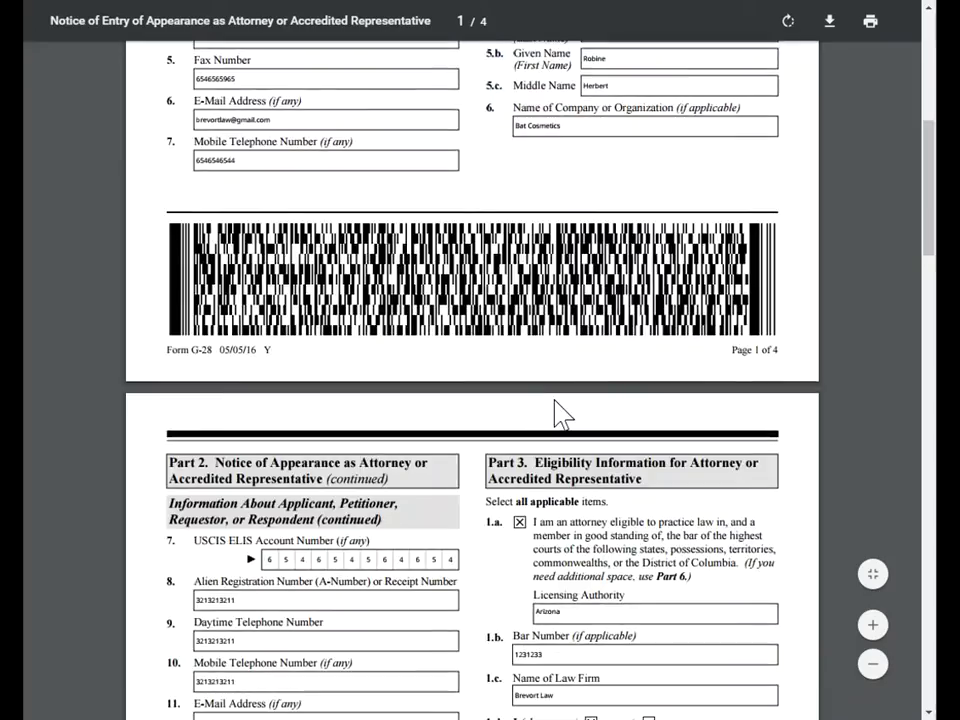
scroll(497, 411, up, 3)
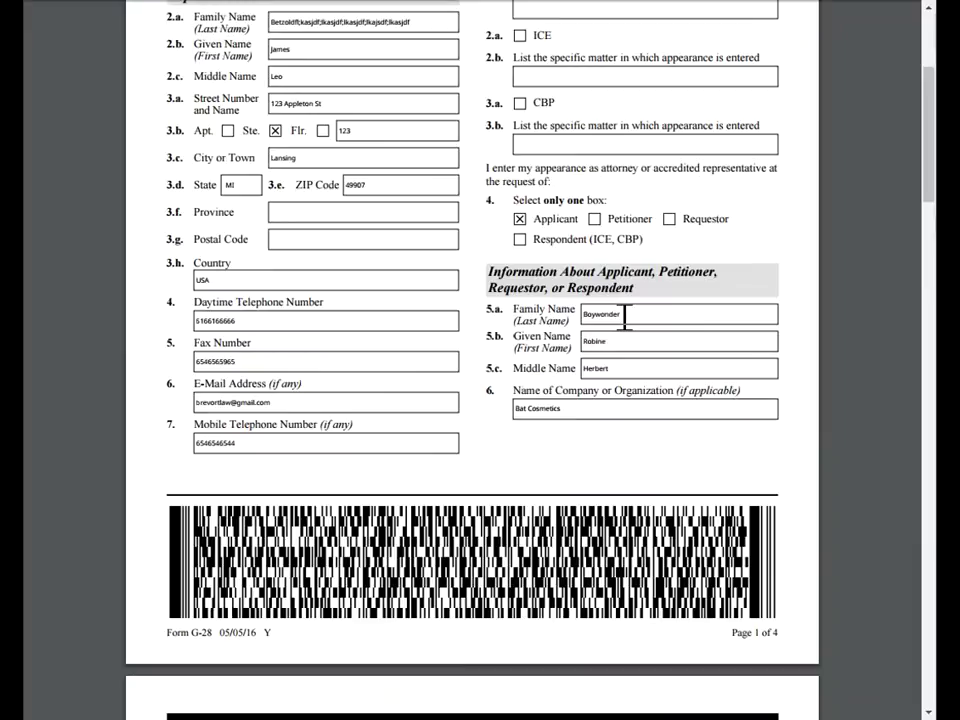
key(ctrl+a)
click(655, 340)
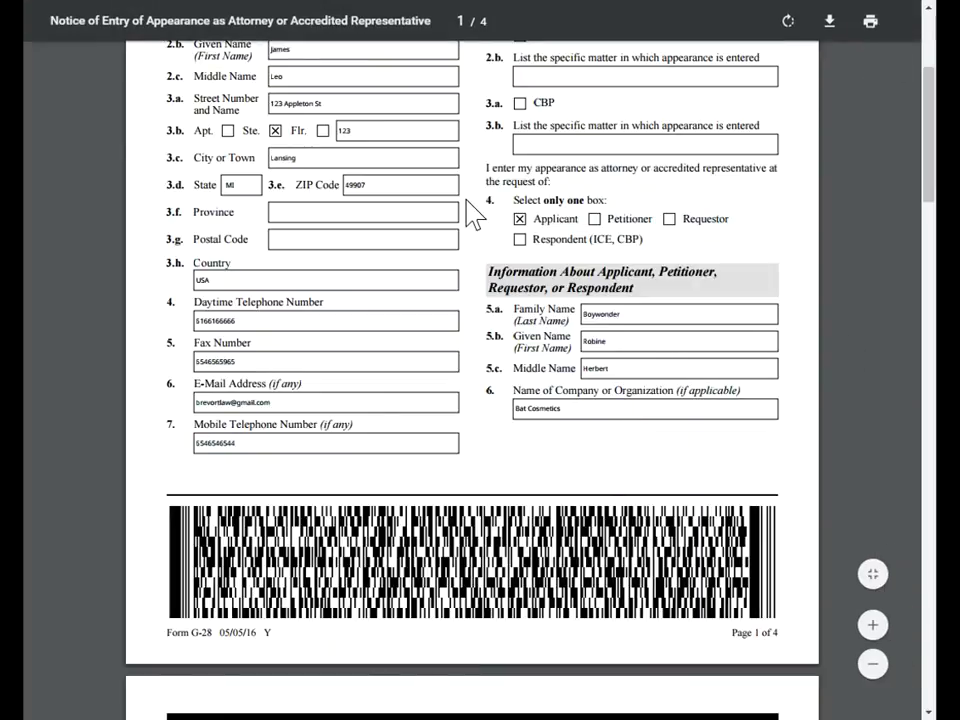
scroll(470, 212, up, 3)
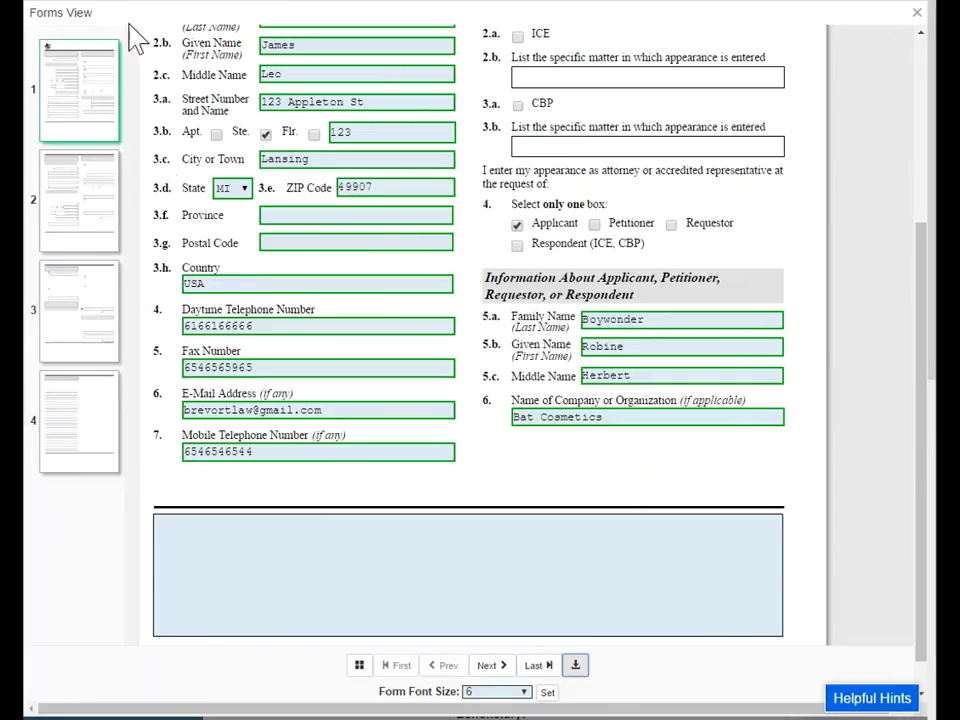
scroll(808, 388, up, 3)
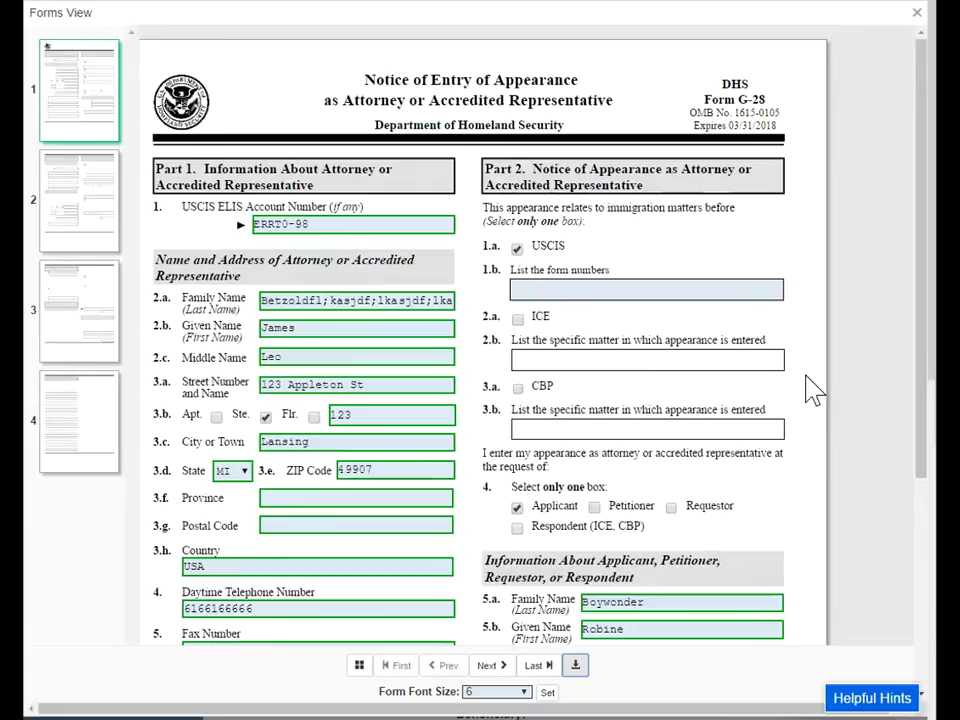
- Put the caret in the G-28's Name of Company field, then close the Forms View
scroll(810, 388, down, 3)
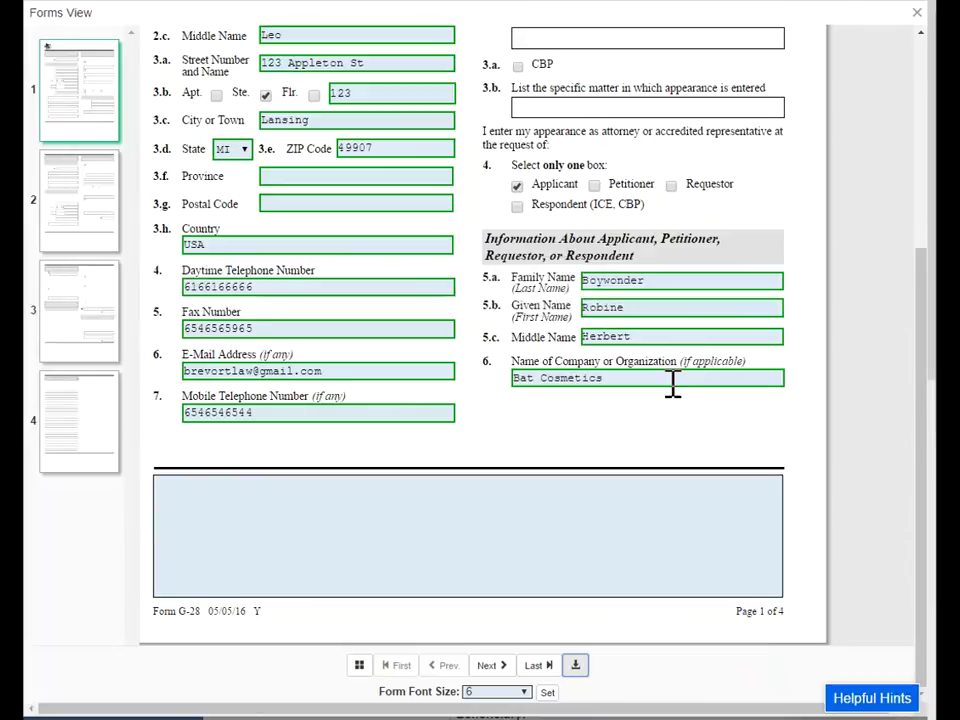
click(634, 385)
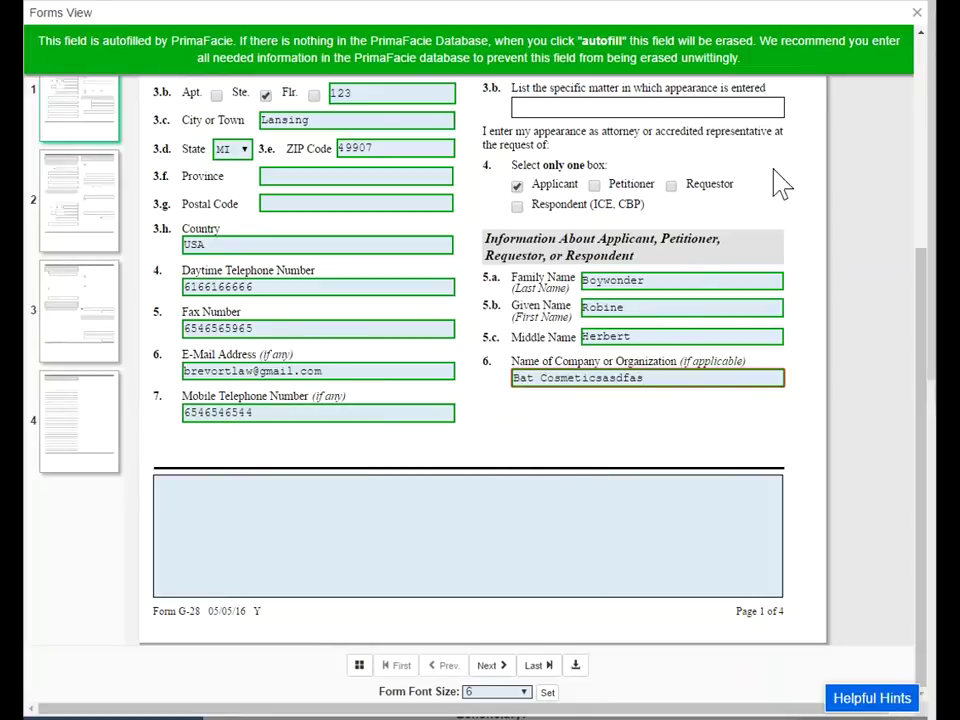
click(914, 18)
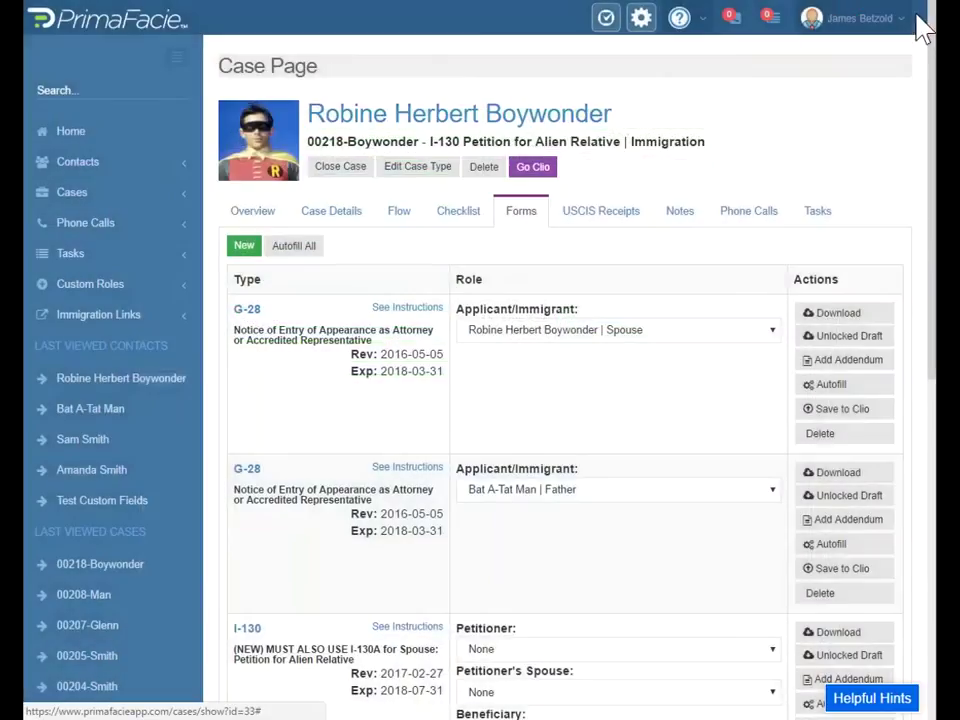
- Visit the client's Contact Page, then return through its Cases tab to the I-130 case's forms
click(343, 114)
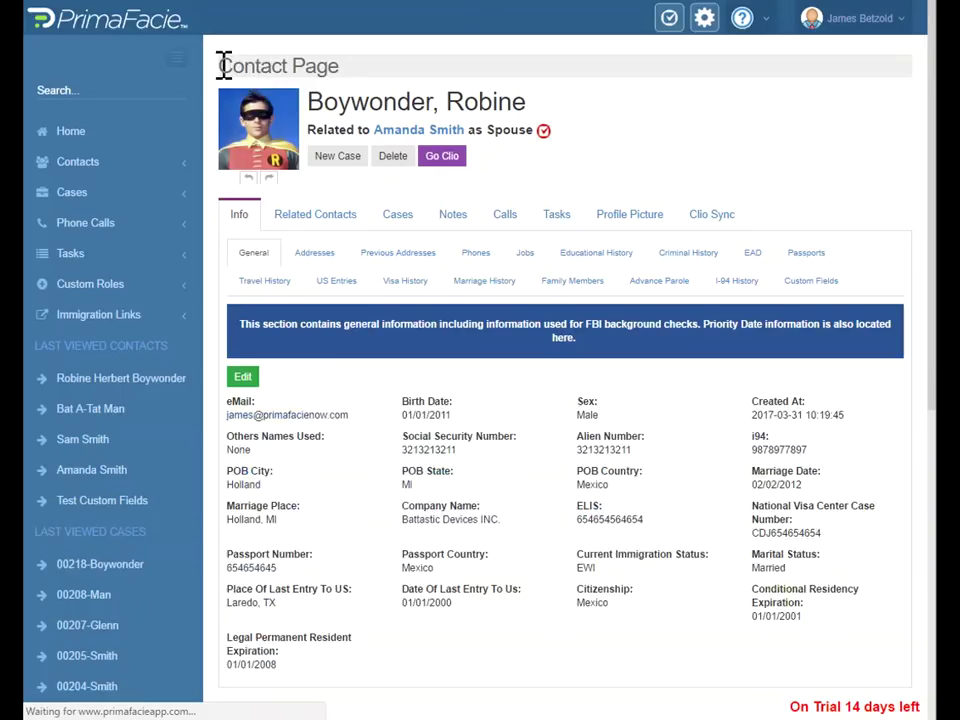
drag(218, 66, 346, 67)
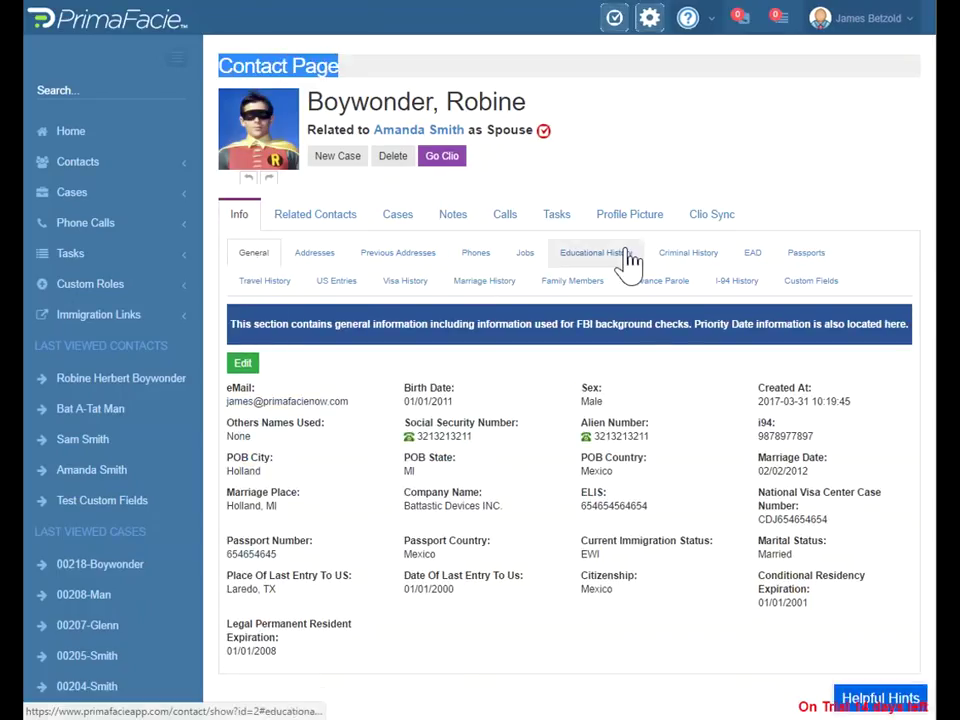
click(868, 103)
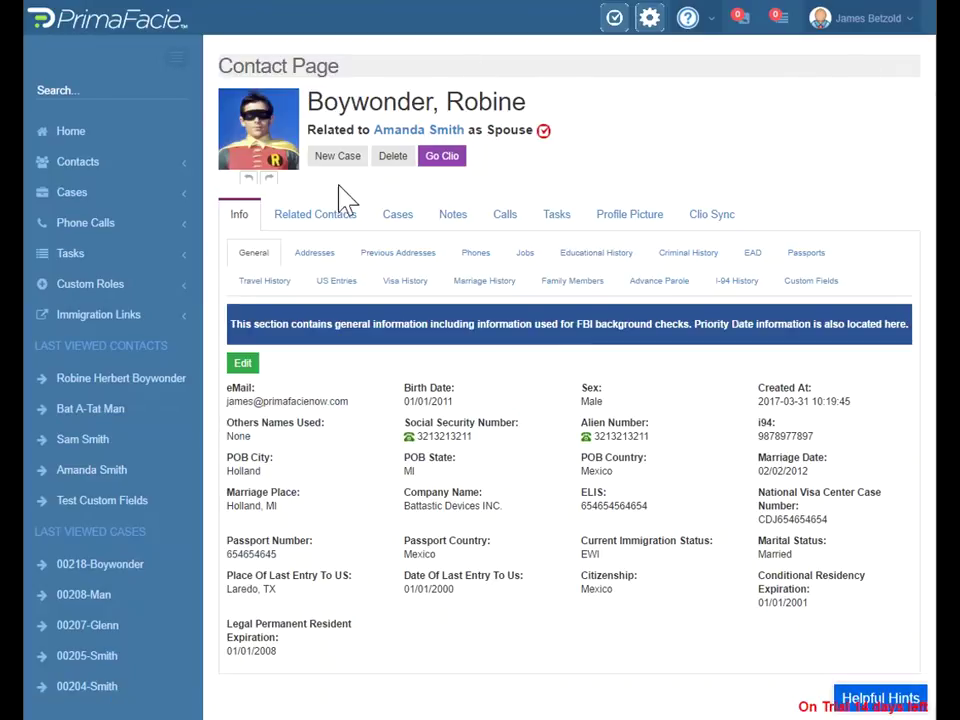
click(411, 221)
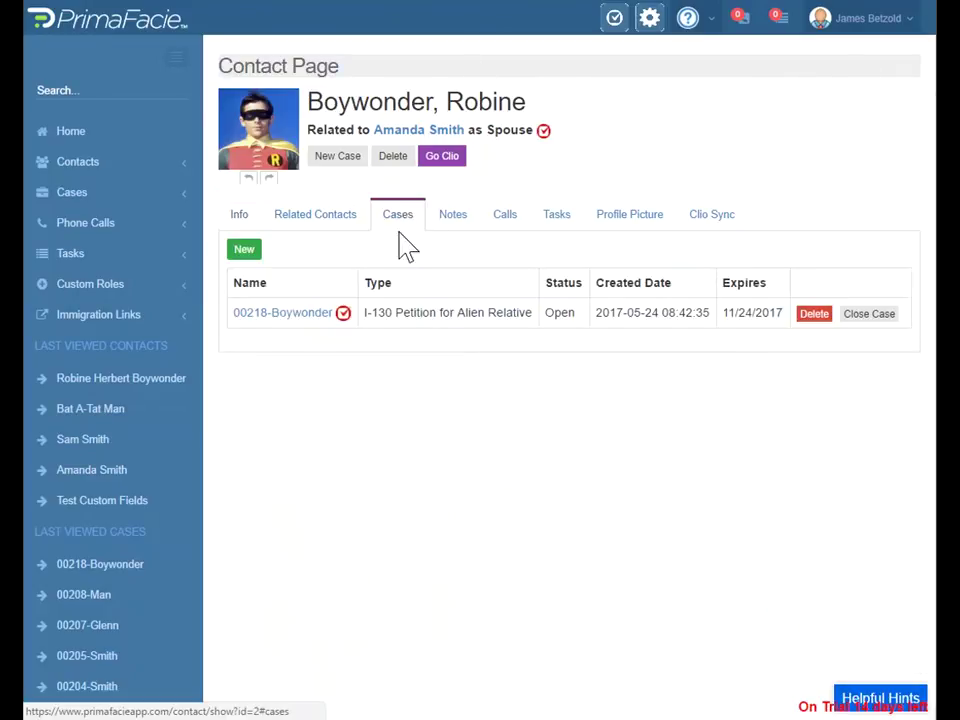
click(273, 316)
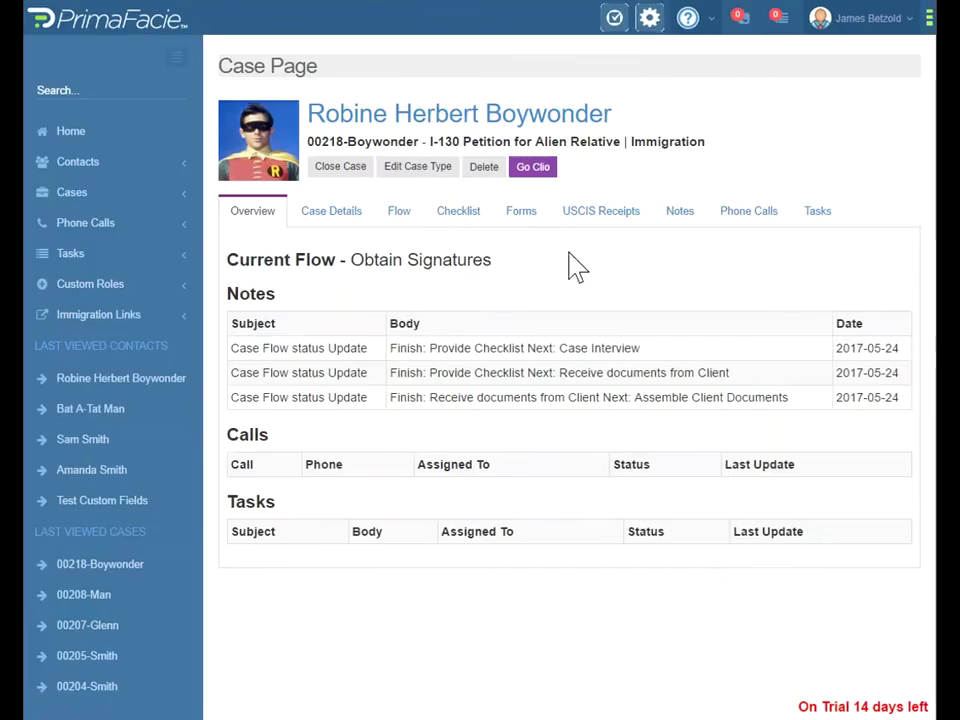
click(514, 212)
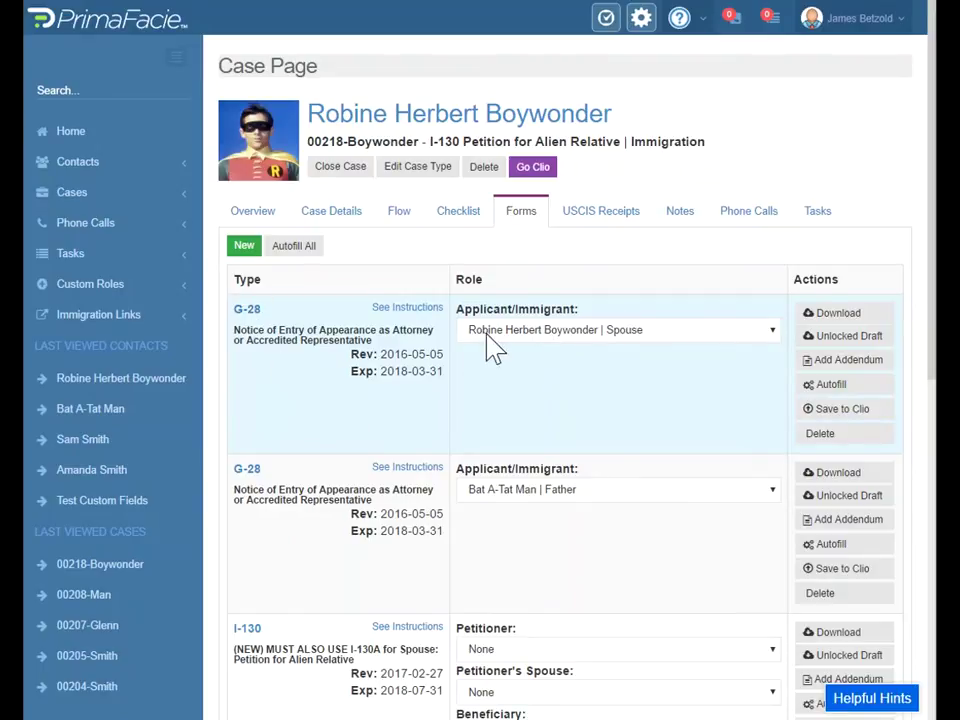
- On the I-130, make the spouse contact Petitioner and the father contact Petitioner's Spouse
scroll(508, 369, down, 3)
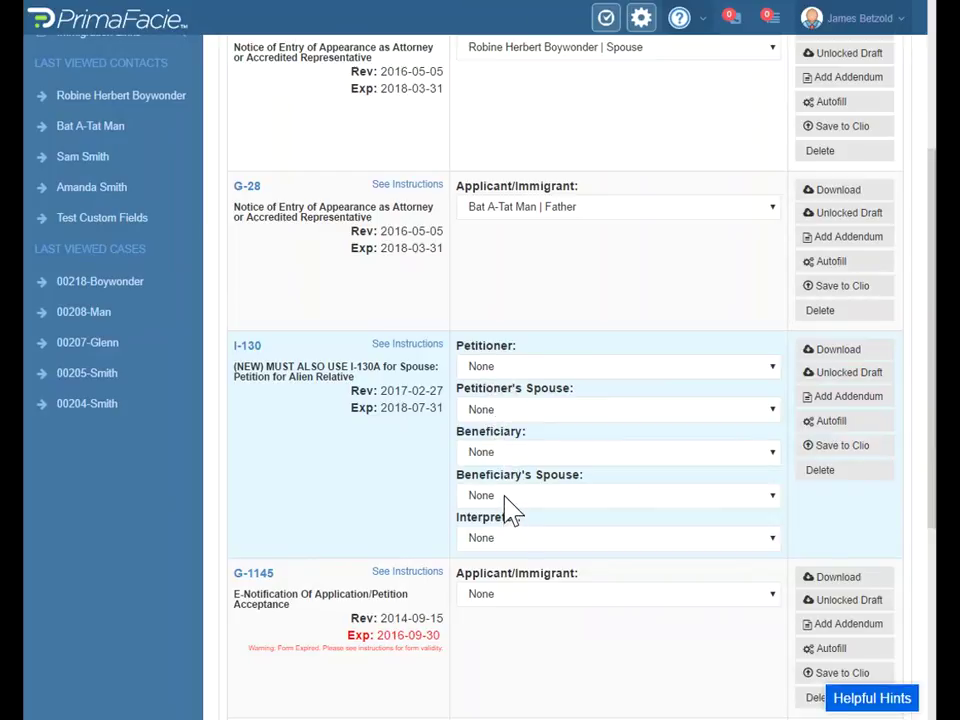
click(617, 368)
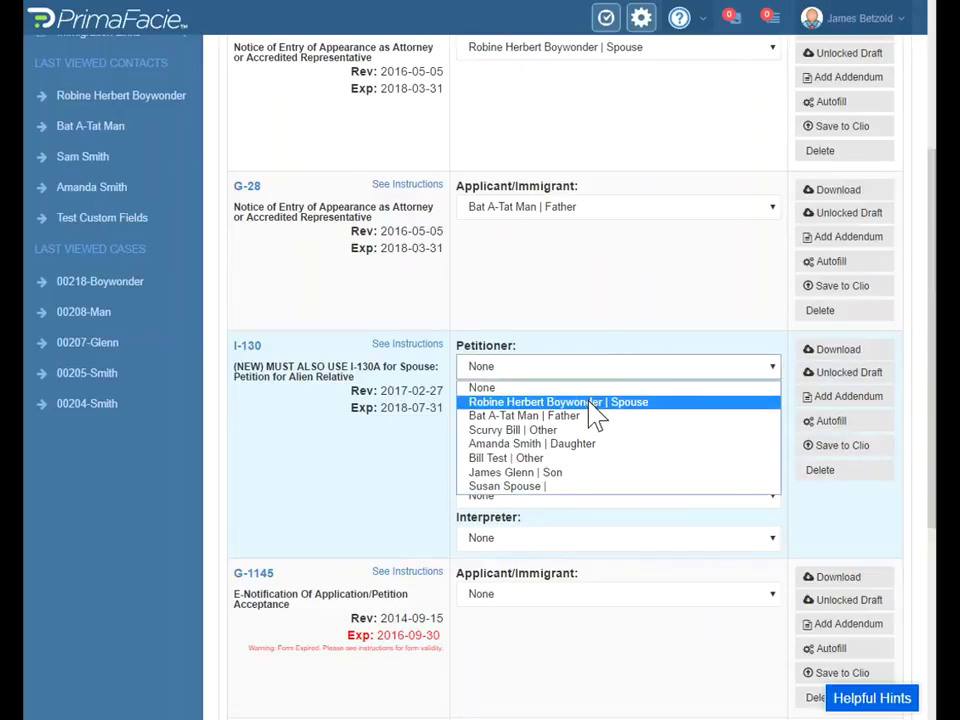
click(589, 402)
click(450, 474)
click(549, 412)
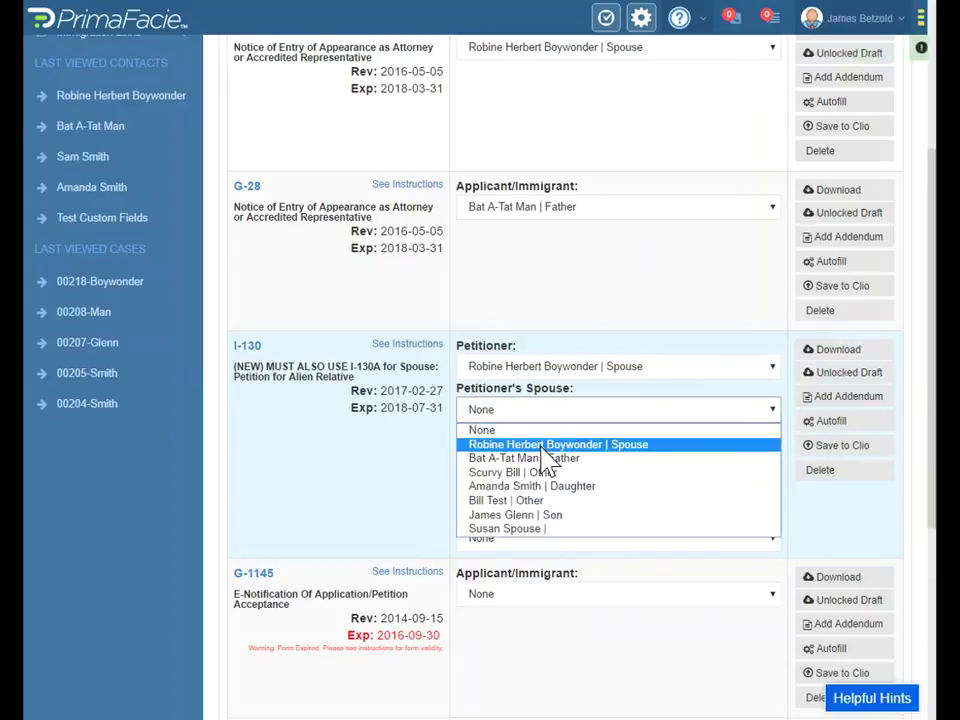
click(545, 458)
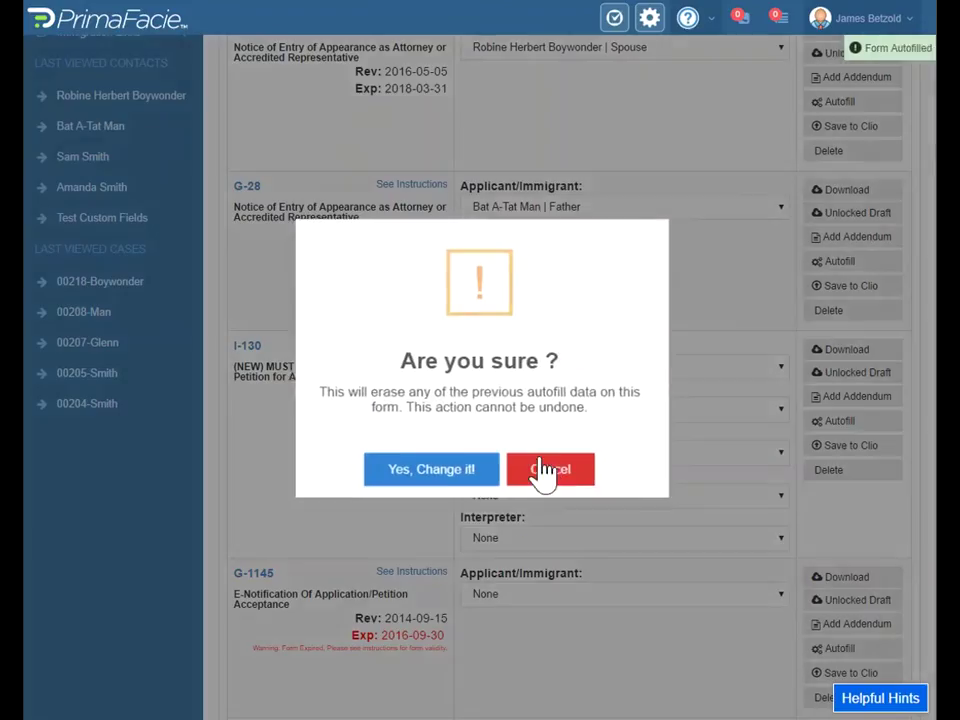
click(437, 470)
- Make the father Beneficiary and the spouse Beneficiary's Spouse, and add the Spanish interpreter
click(542, 455)
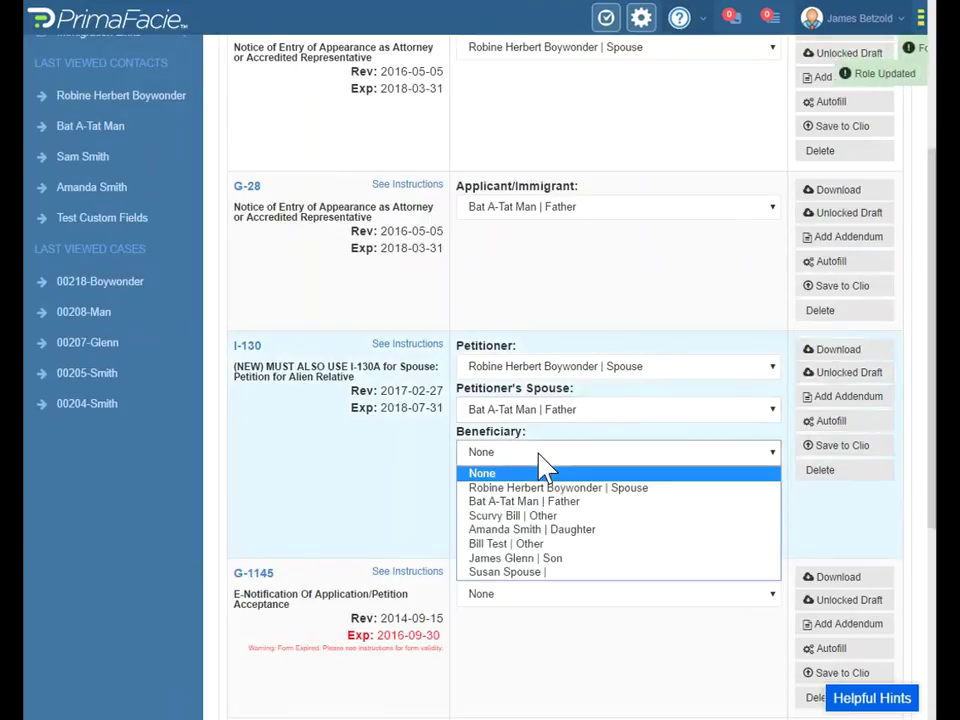
click(540, 503)
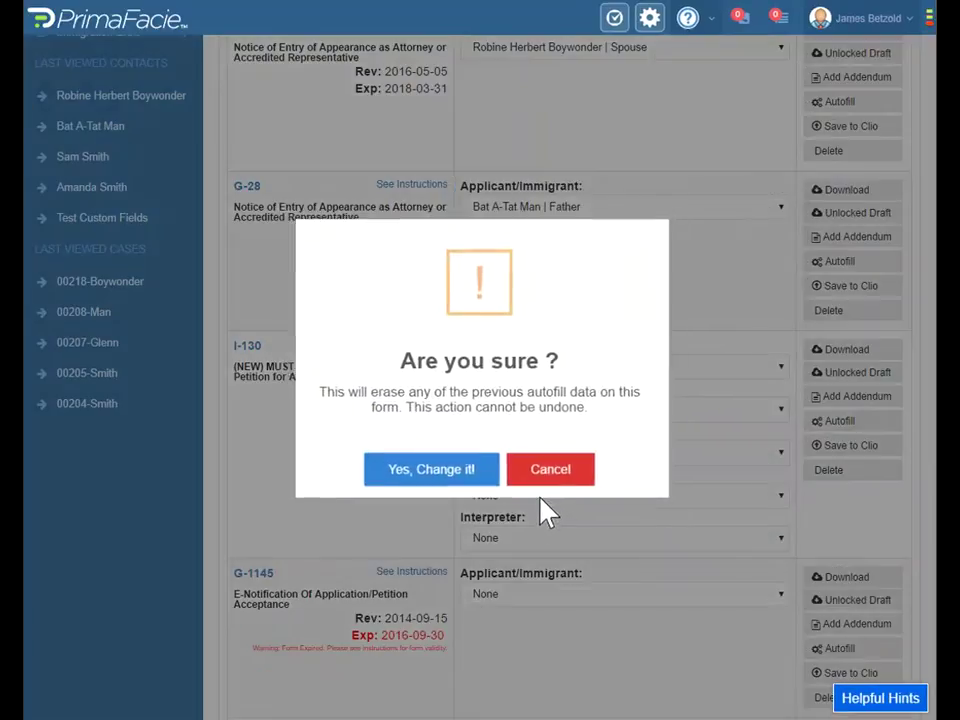
click(412, 482)
click(497, 496)
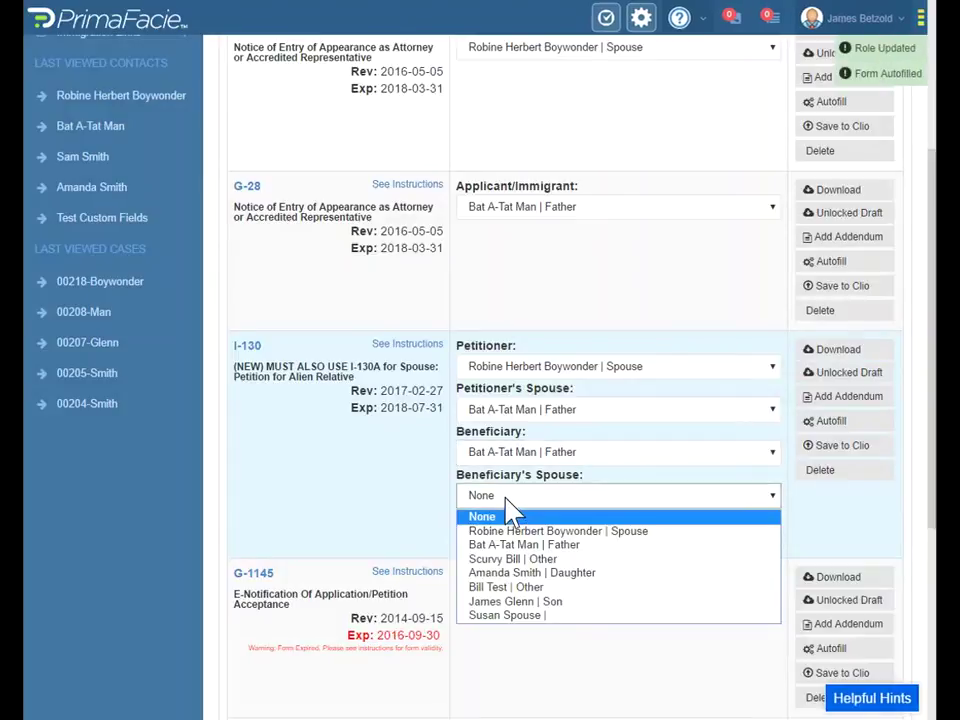
click(495, 544)
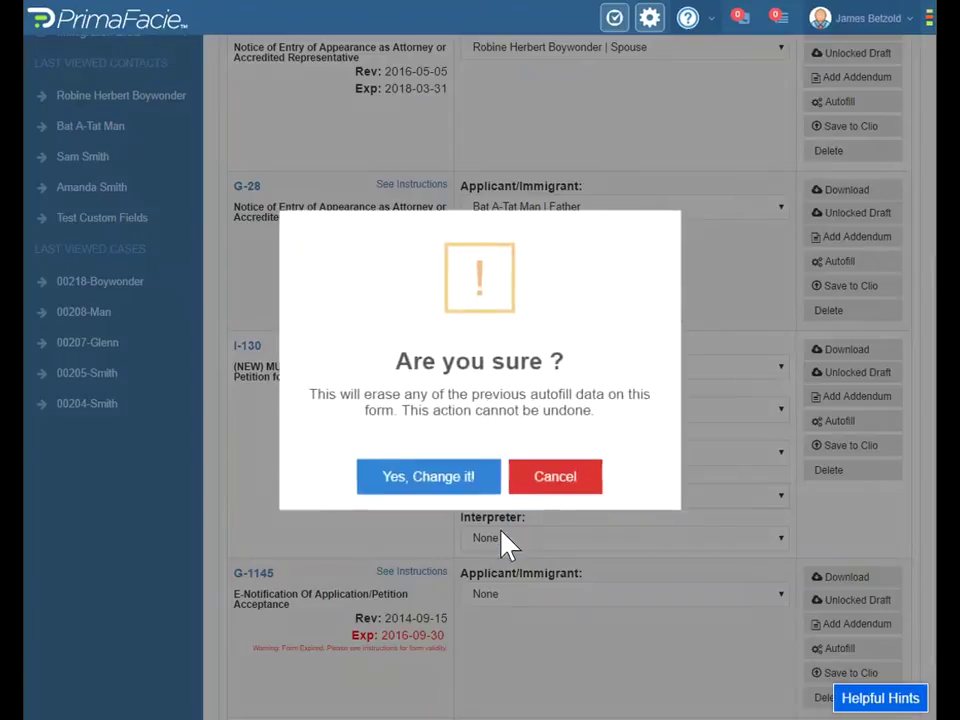
click(410, 472)
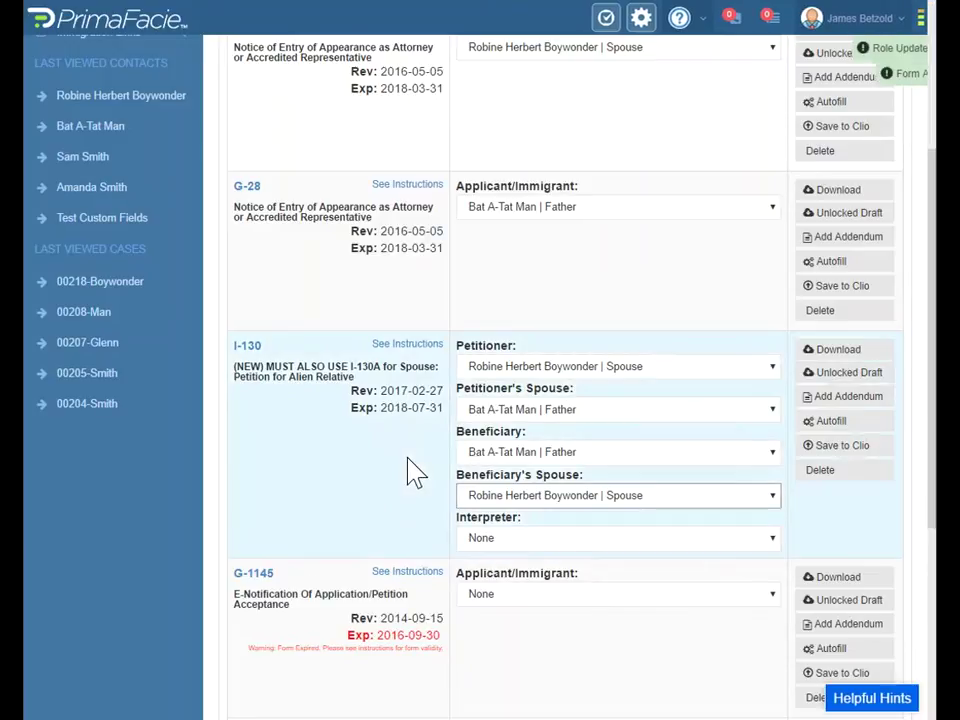
click(528, 545)
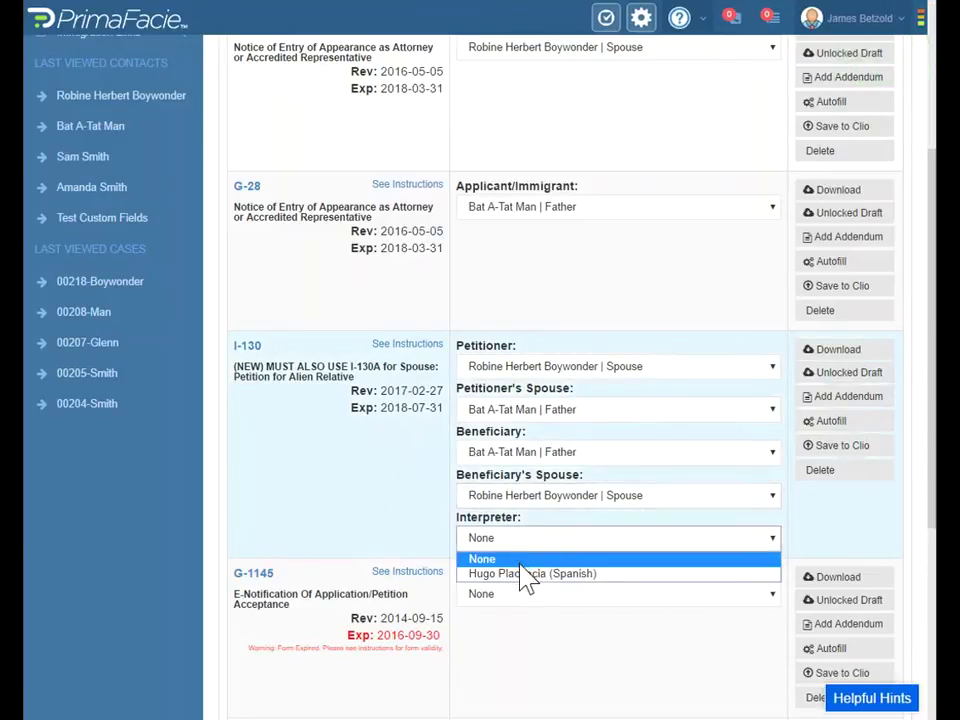
click(520, 575)
click(452, 472)
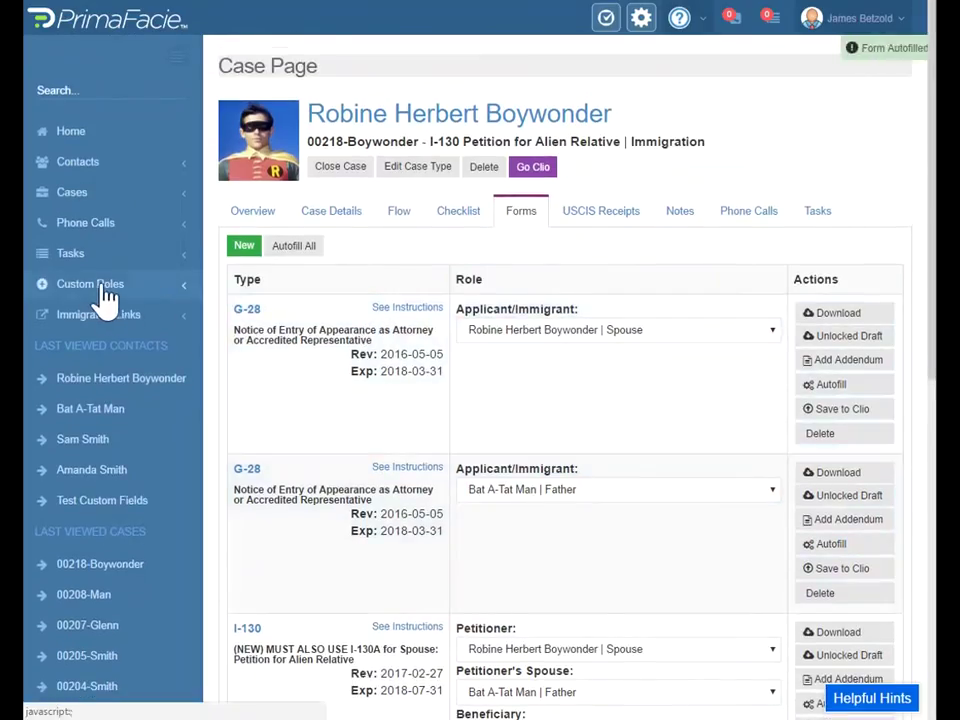
click(97, 282)
scroll(107, 293, down, 1)
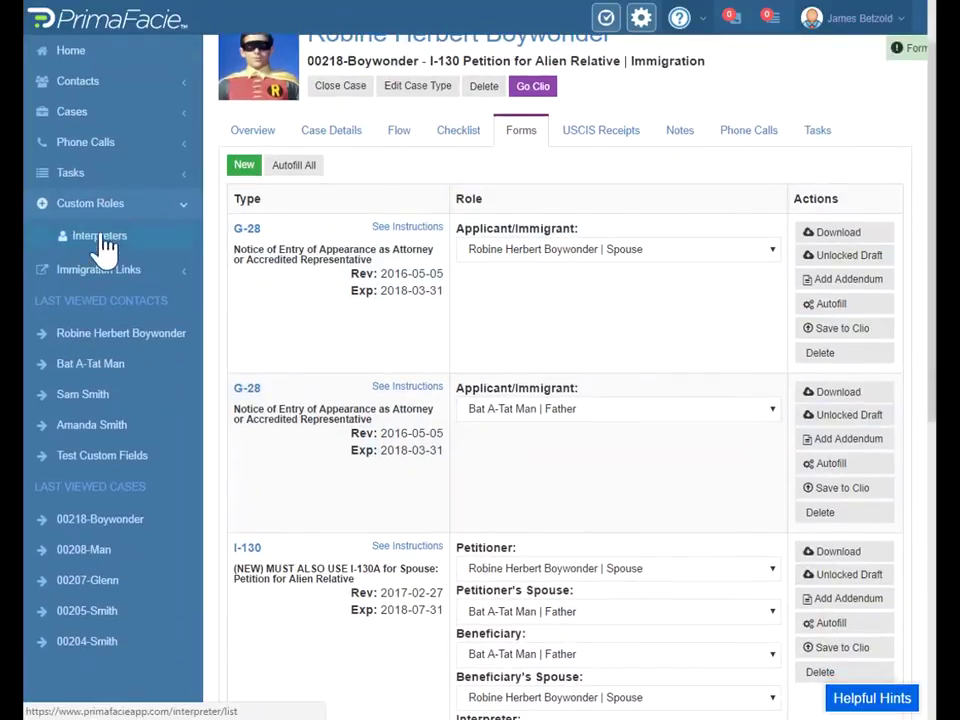
click(118, 208)
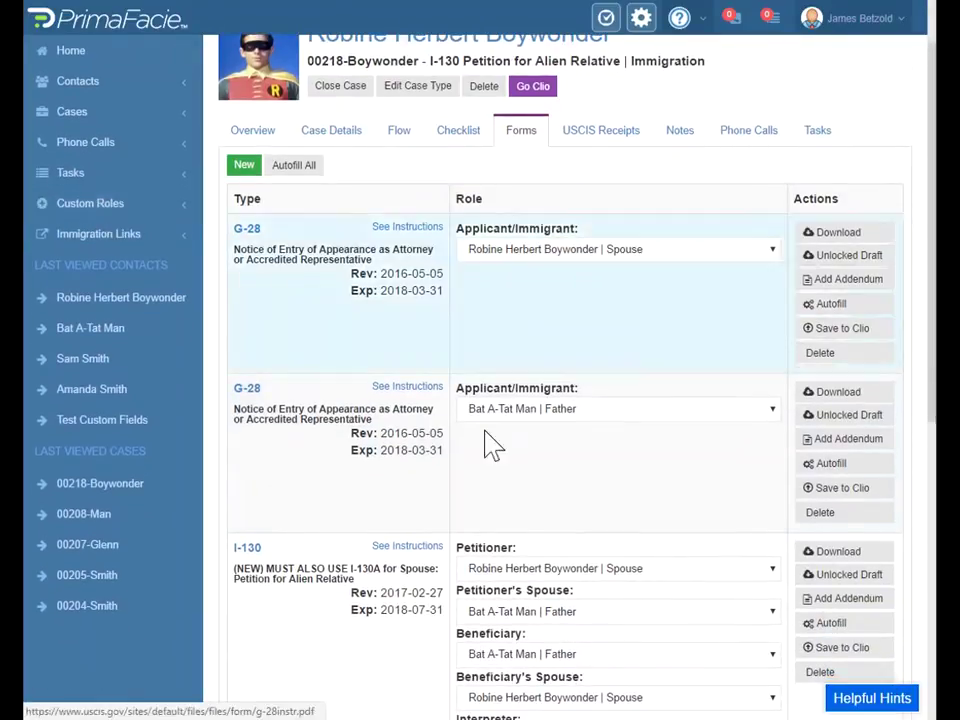
scroll(563, 476, down, 6)
scroll(563, 476, up, 5)
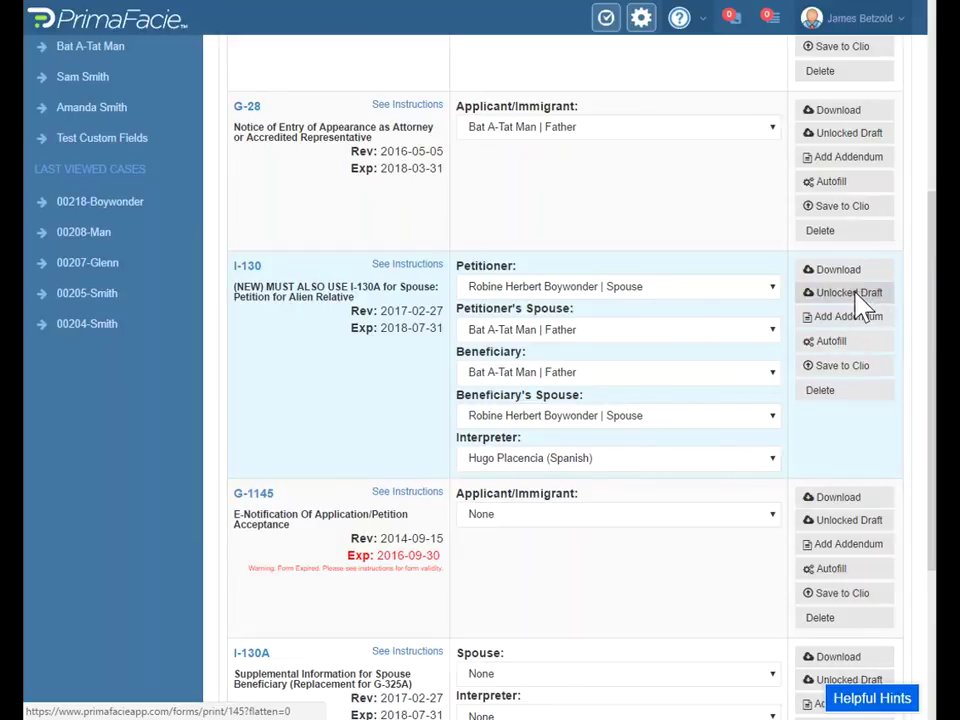
- Save the I-130 unlocked draft PDF to disk and open the downloaded 12-page file
click(860, 296)
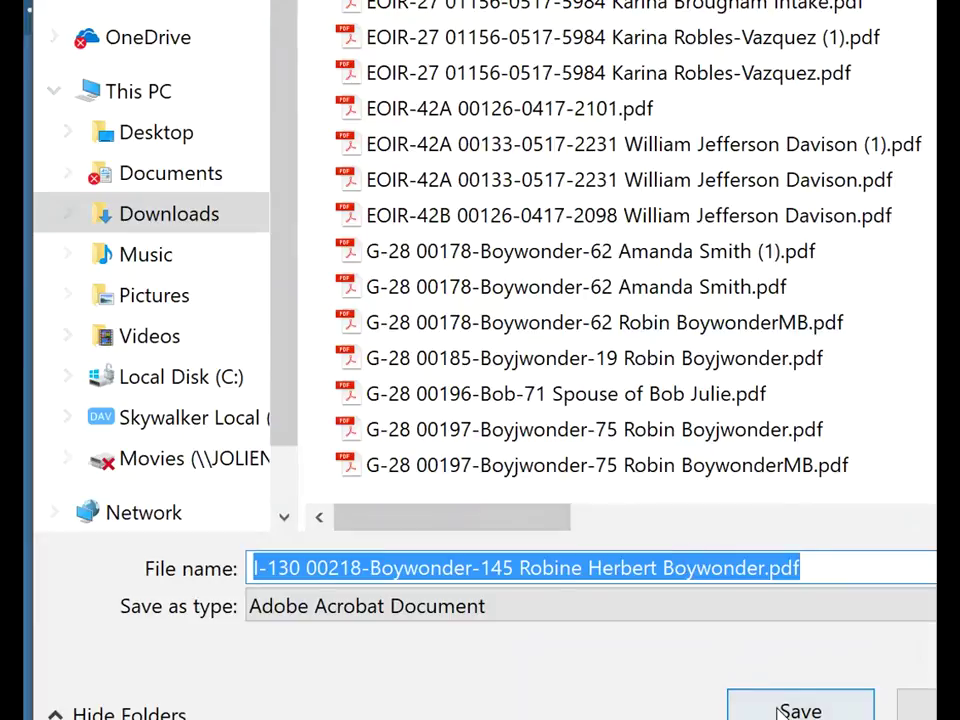
click(779, 712)
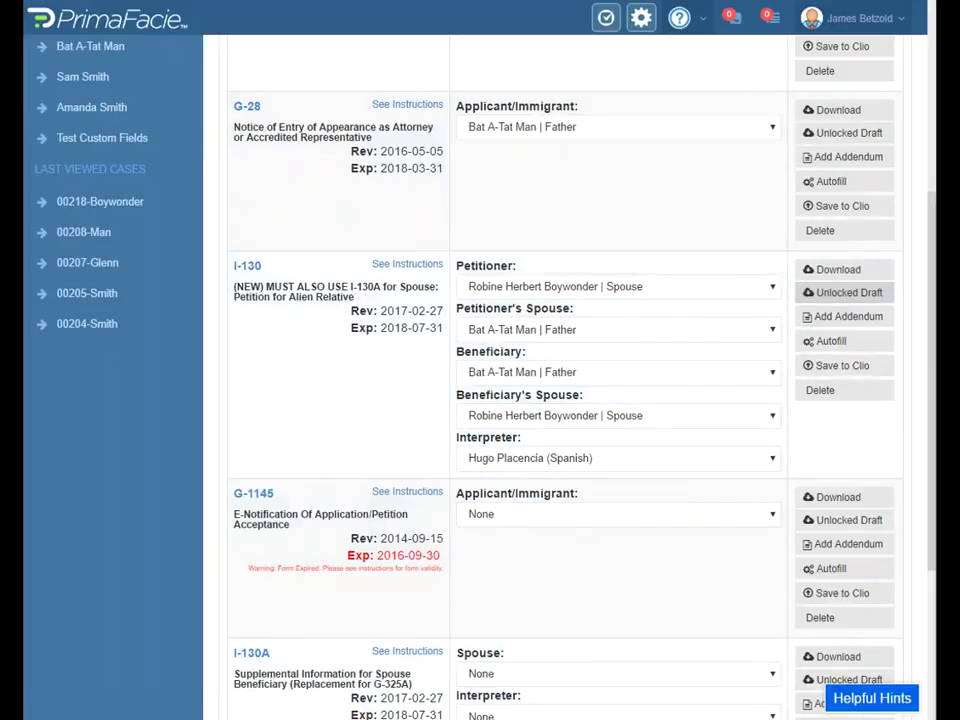
click(849, 292)
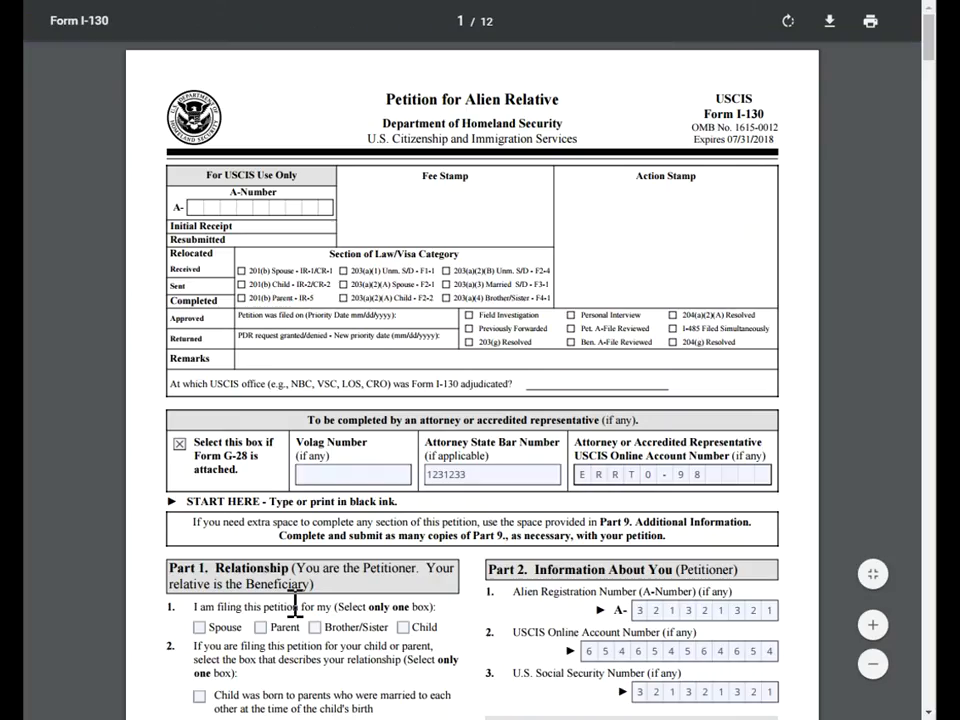
- In the I-130 PDF, remove the first digit of the USCIS Online Account Number
scroll(480, 638, down, 3)
click(591, 369)
key(BackSpace)
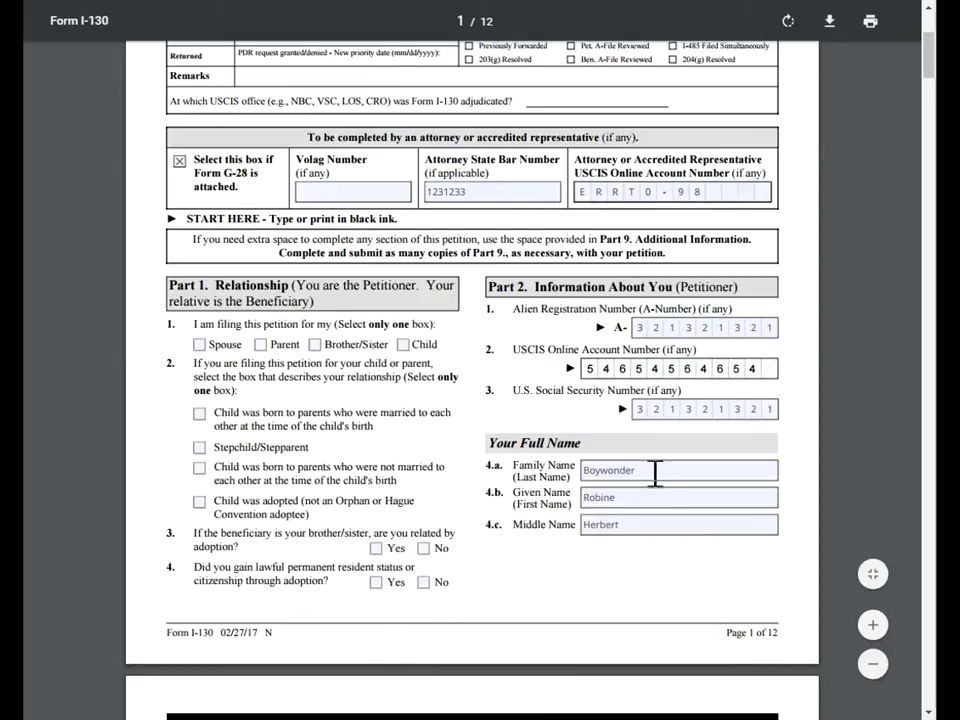
scroll(585, 450, up, 3)
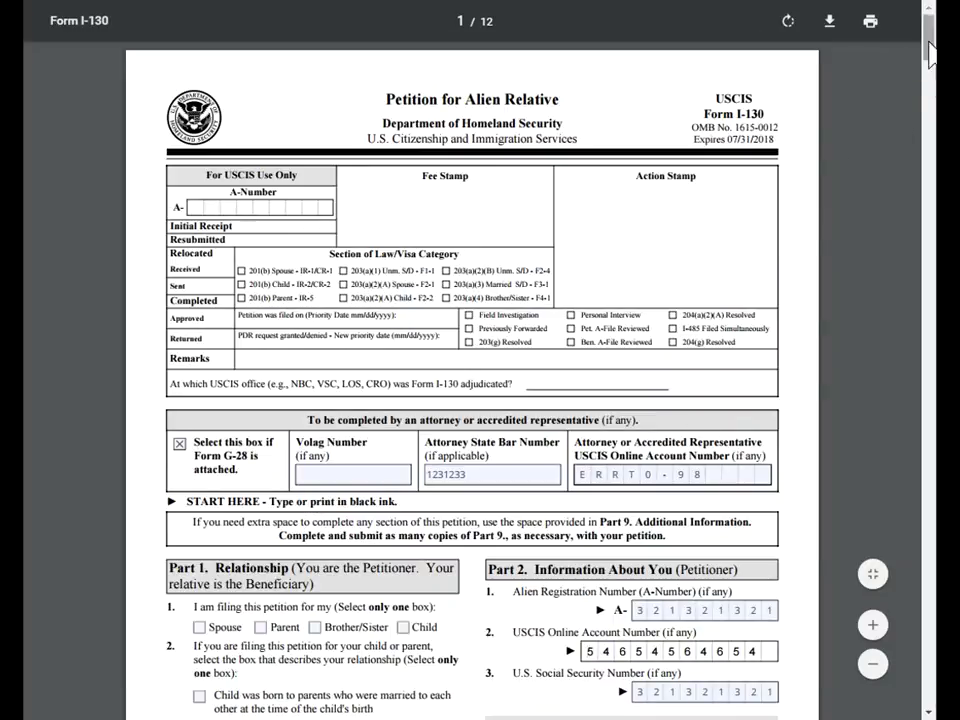
- Scroll through the four-page G-28 PDF to check its autofilled attorney details
drag(930, 58, 930, 128)
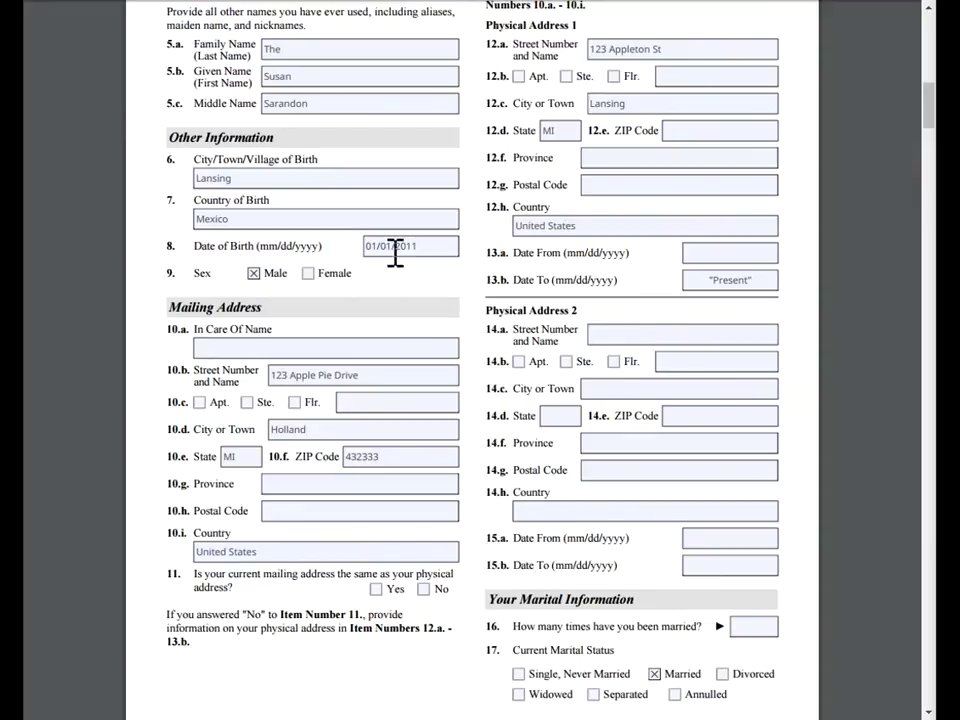
scroll(400, 288, down, 3)
scroll(400, 288, down, 3)
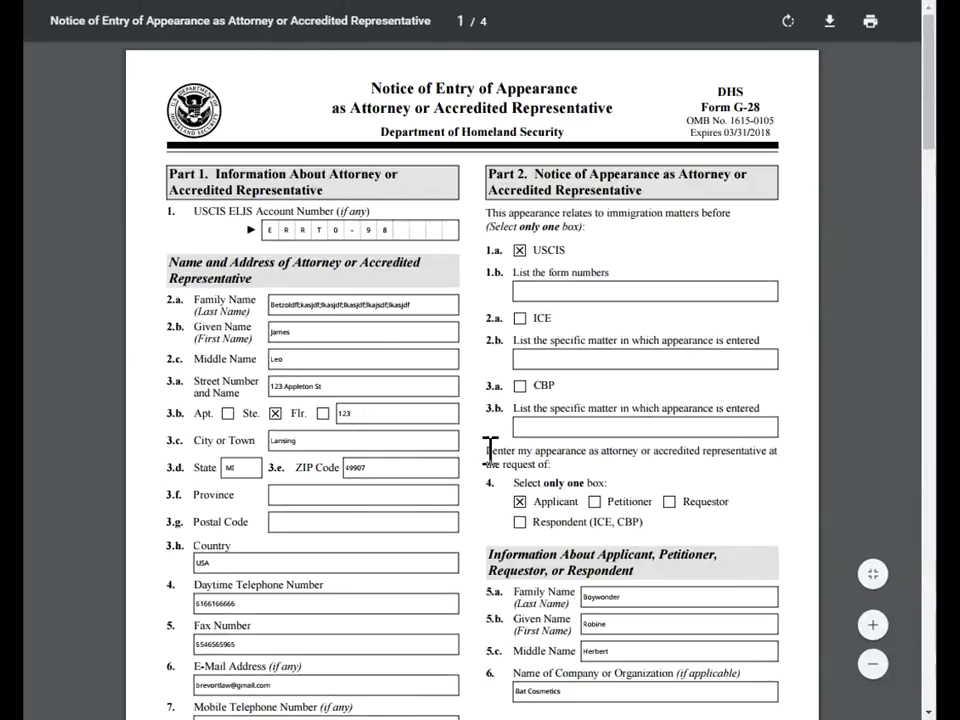
scroll(520, 442, down, 3)
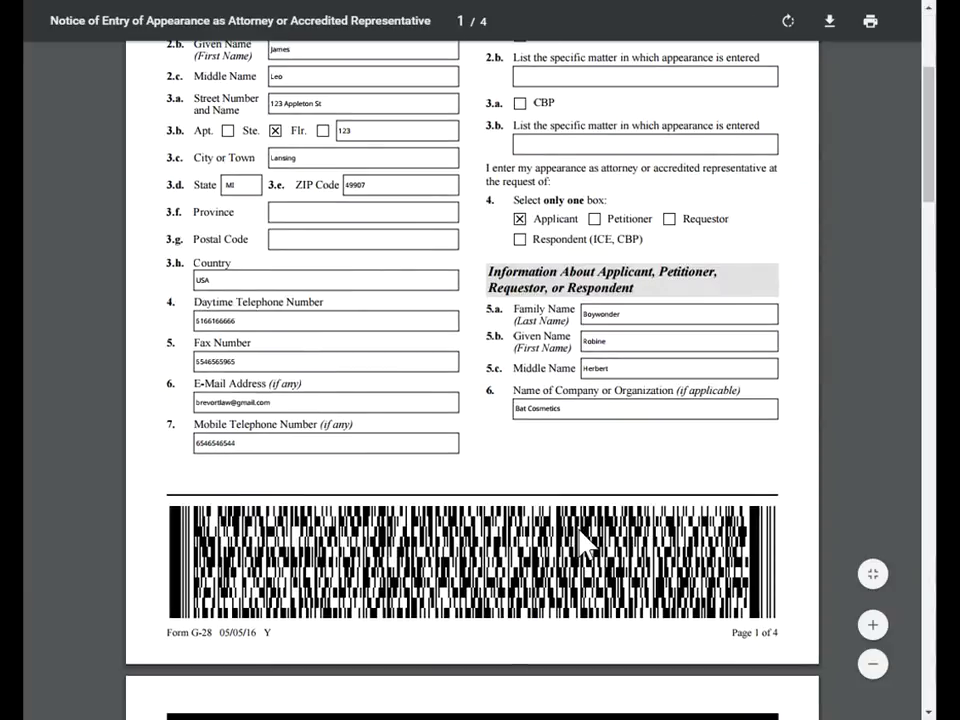
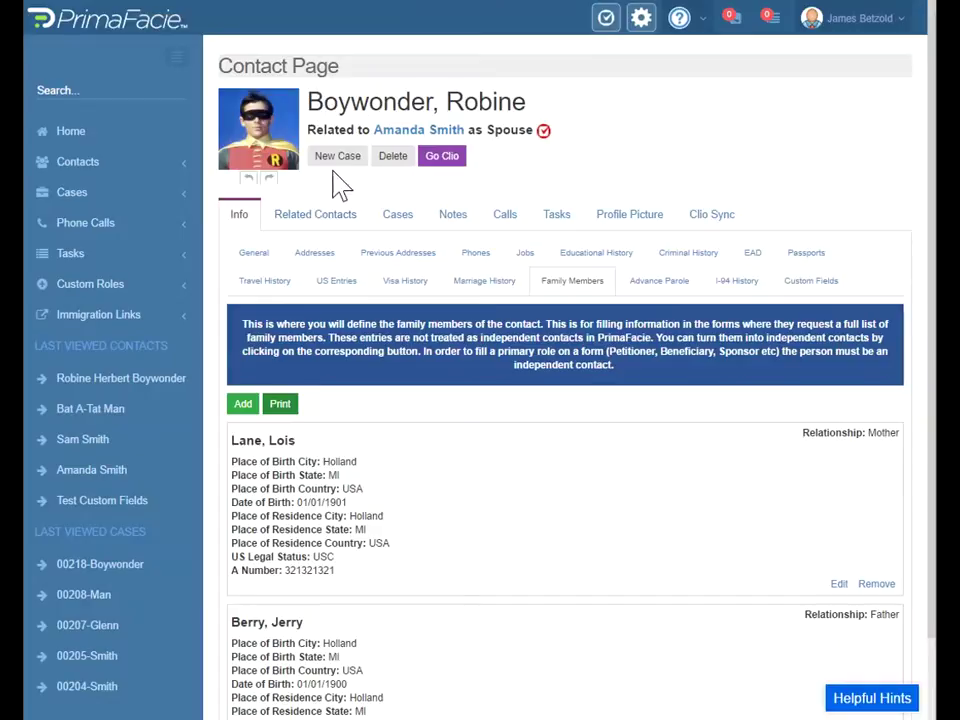
- Open the Edit Addendum dialog for the I-130 form in case 00218-Boywonder
click(397, 217)
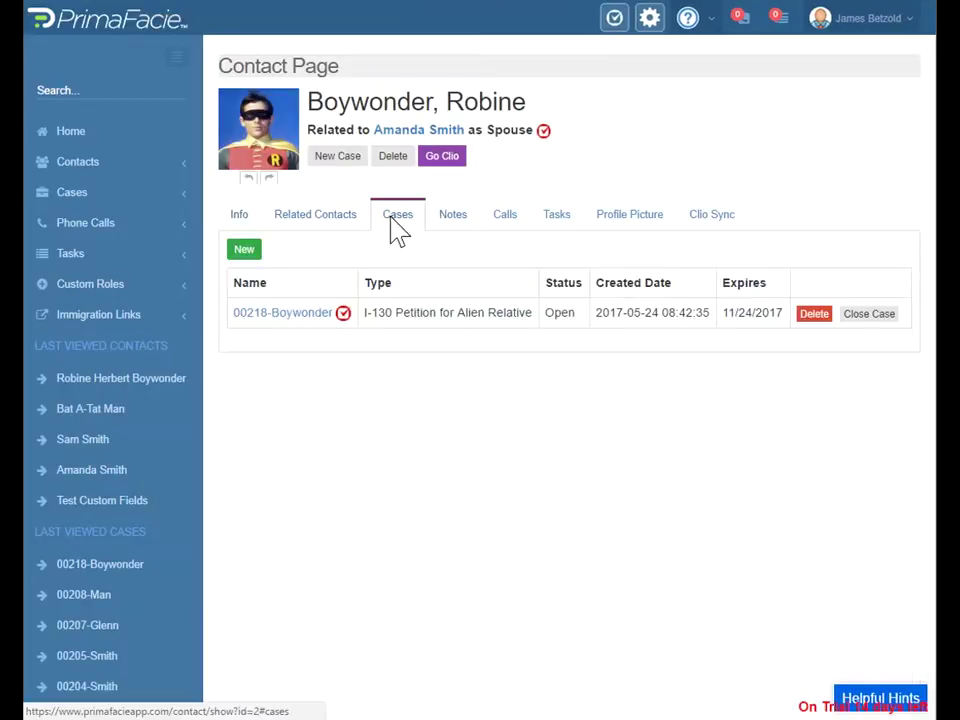
click(290, 313)
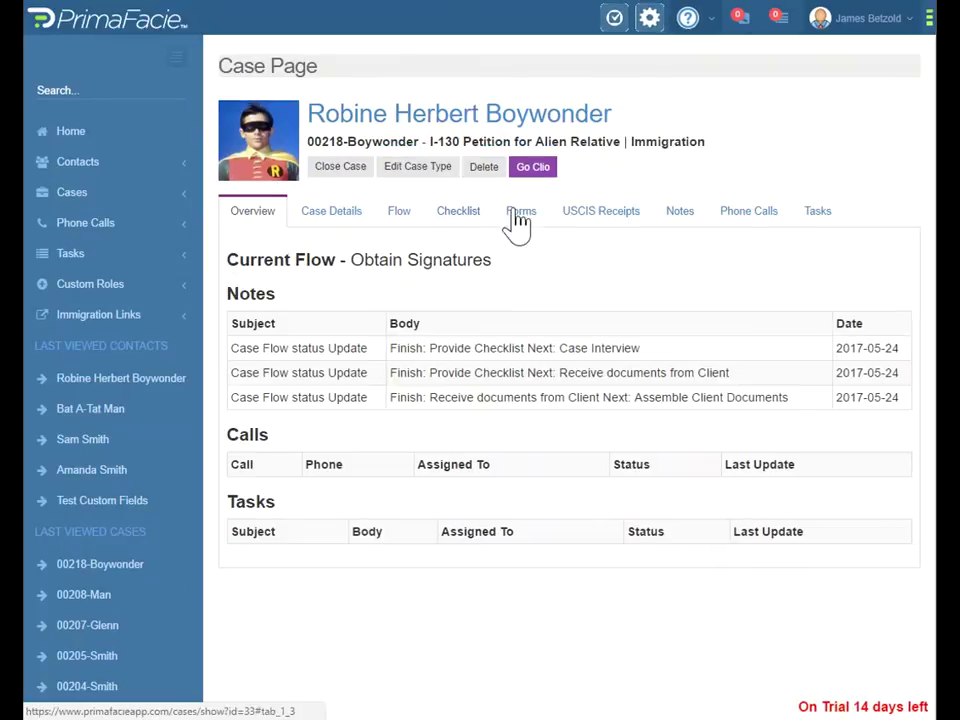
click(514, 212)
scroll(392, 514, down, 3)
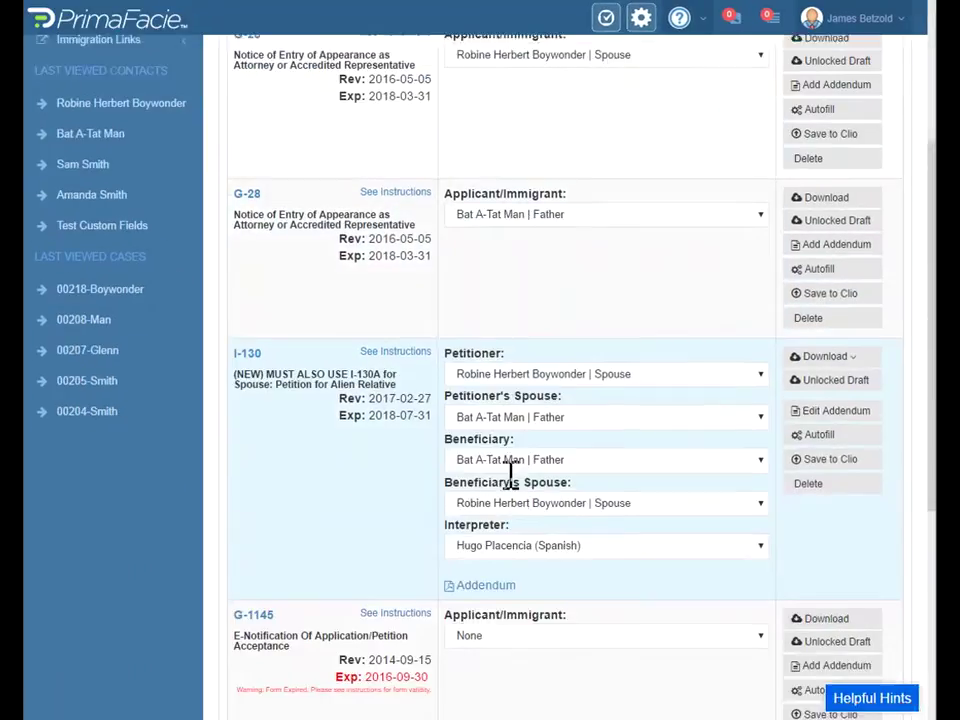
click(833, 403)
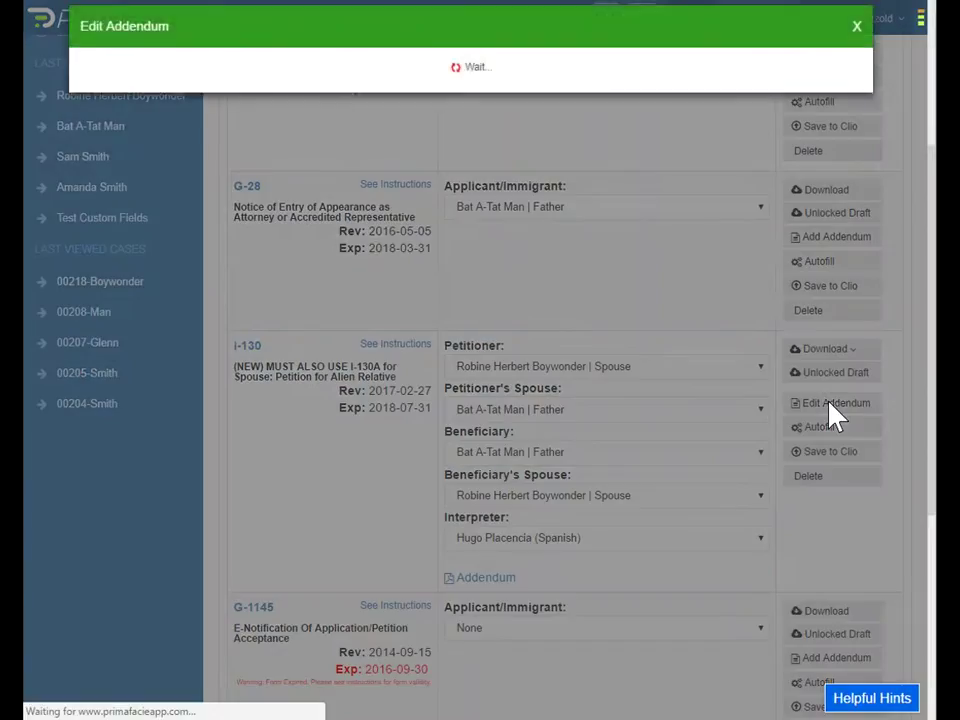
- Paste the family members' birth and residence details on a new line after Question 1: Yes
drag(179, 127, 26, 118)
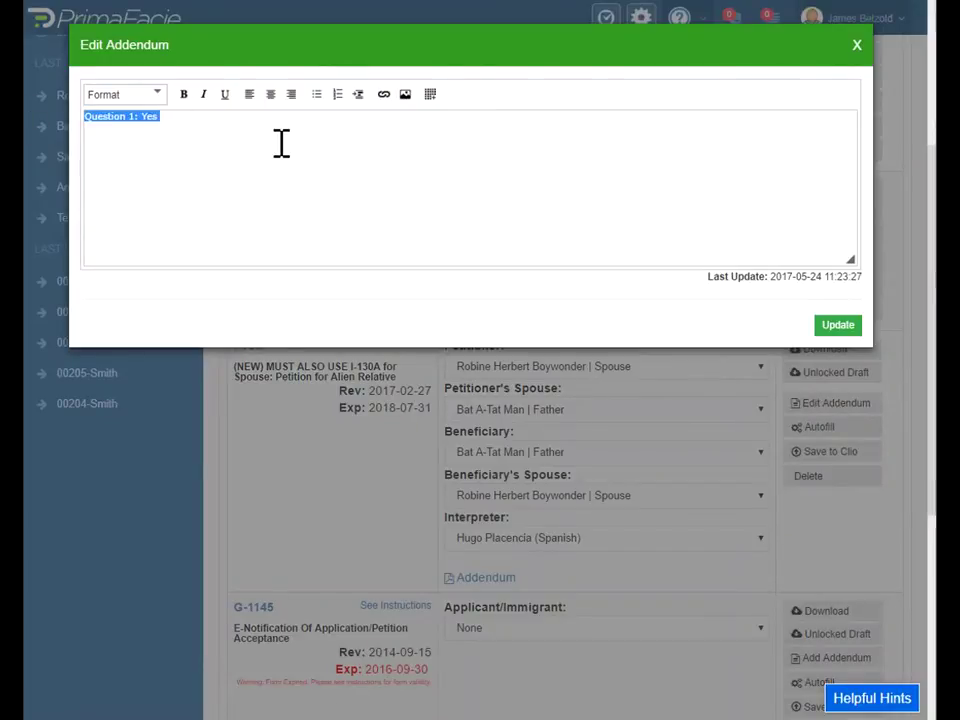
click(183, 122)
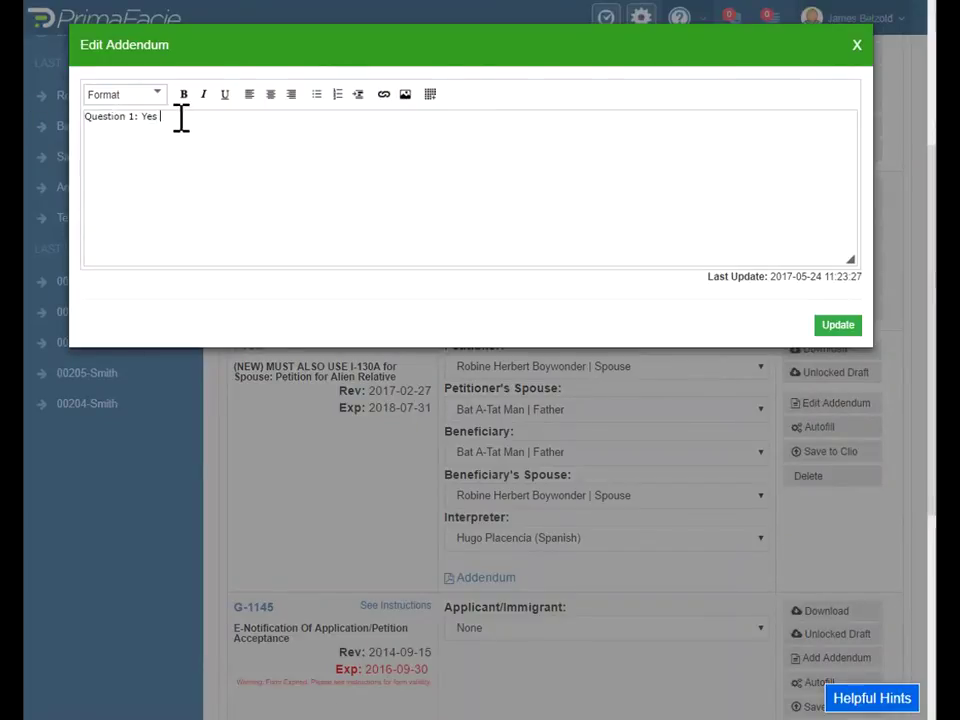
key(Return)
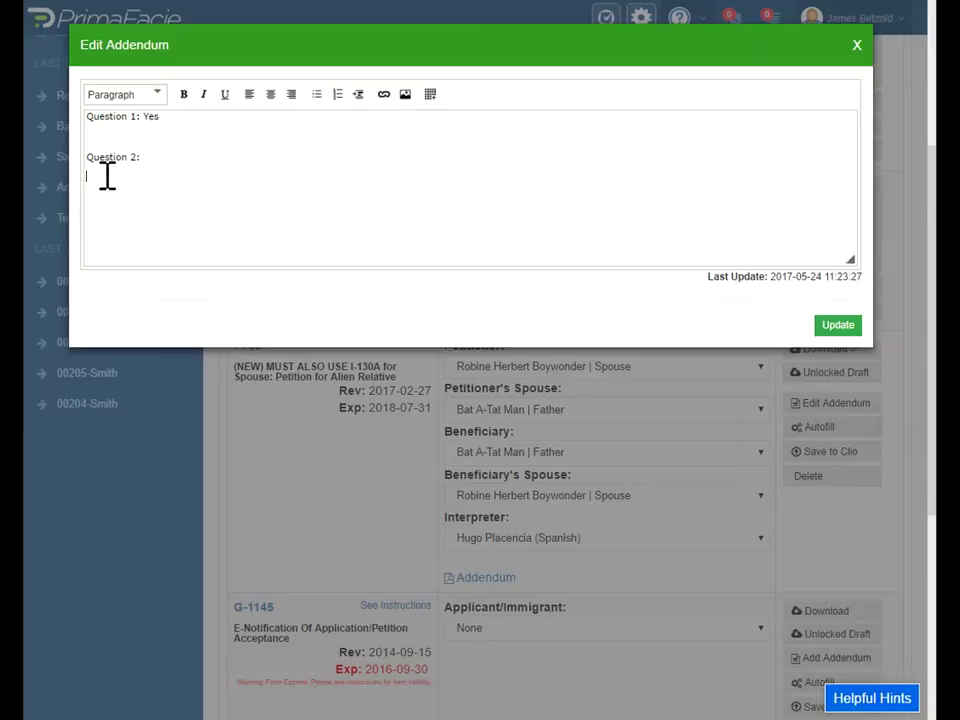
key(ctrl+v)
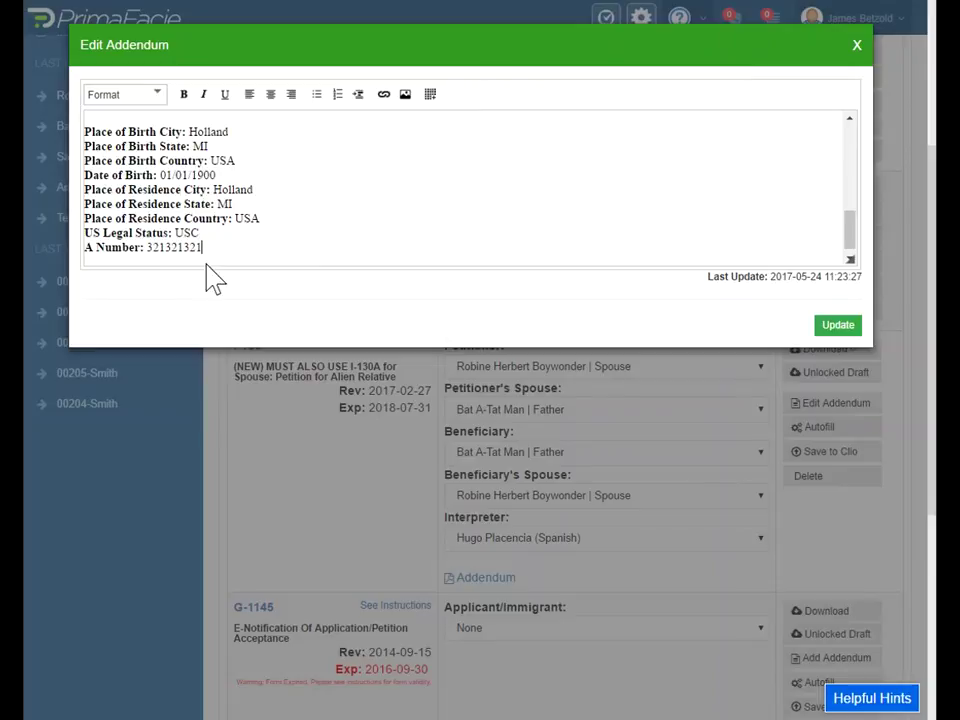
drag(204, 247, 92, 200)
scroll(214, 231, down, 5)
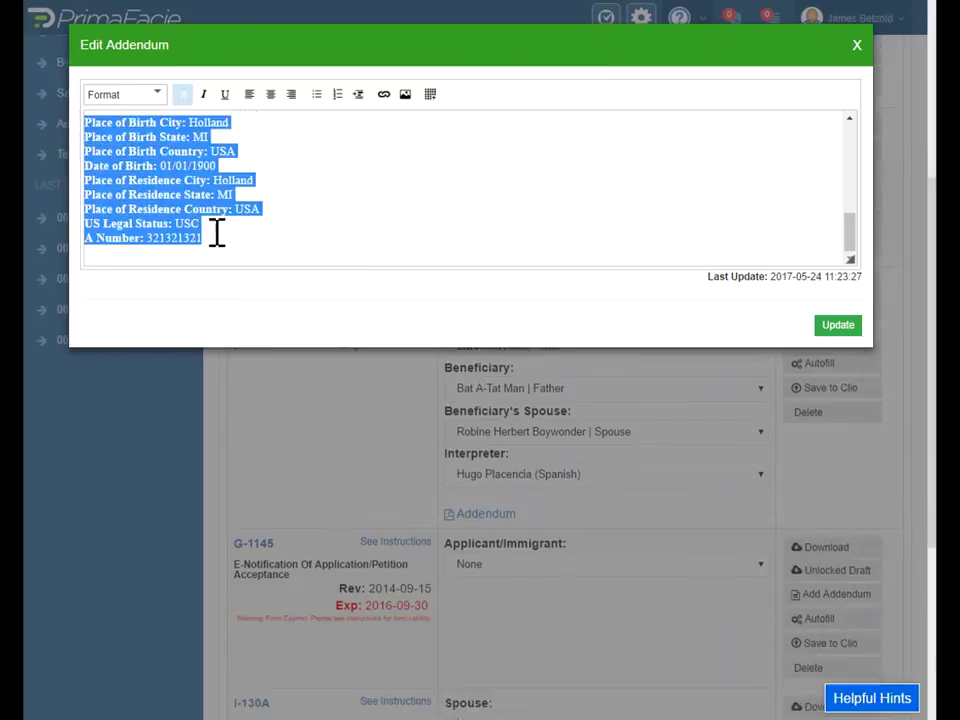
click(233, 247)
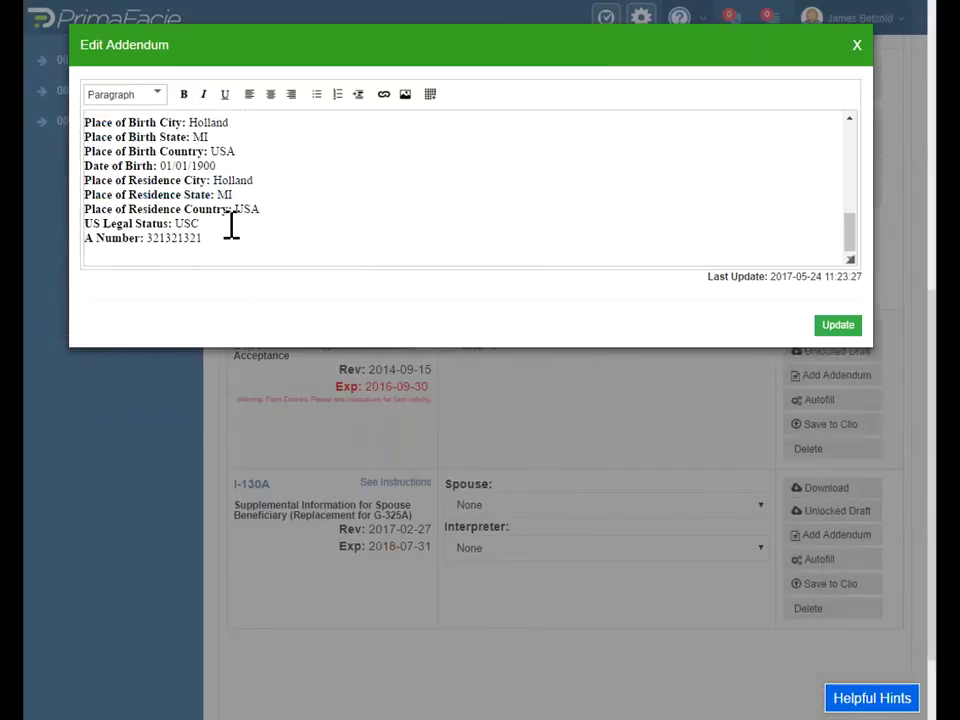
key(Return)
key(BackSpace)
key(BackSpace)
key(Return)
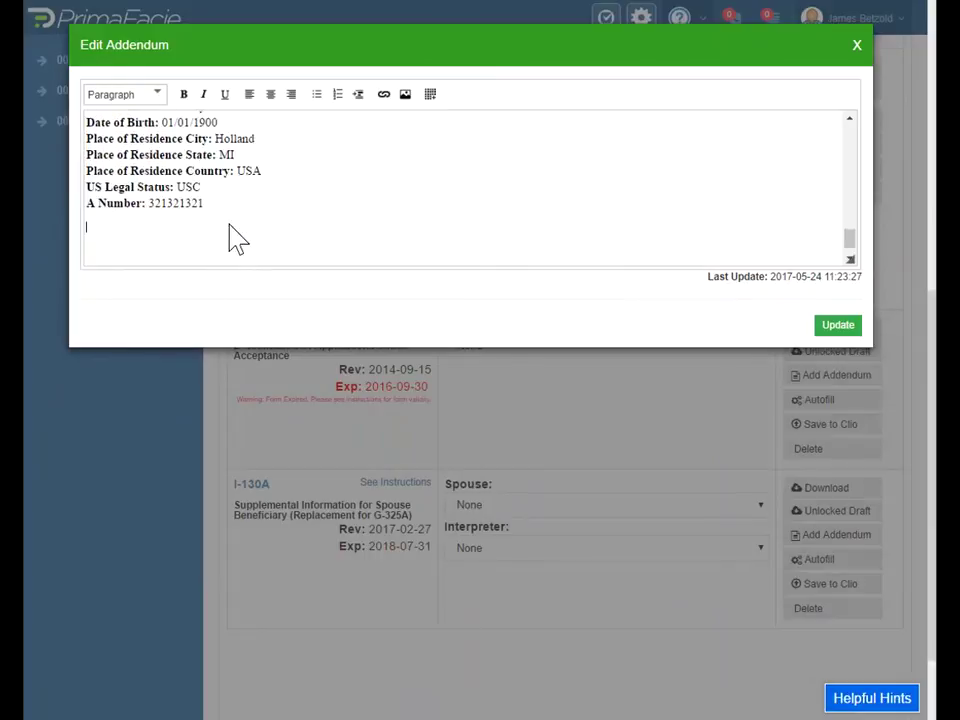
key(Return)
key(Return)
key(Return)
key(Return)
key(Return)
key(Return)
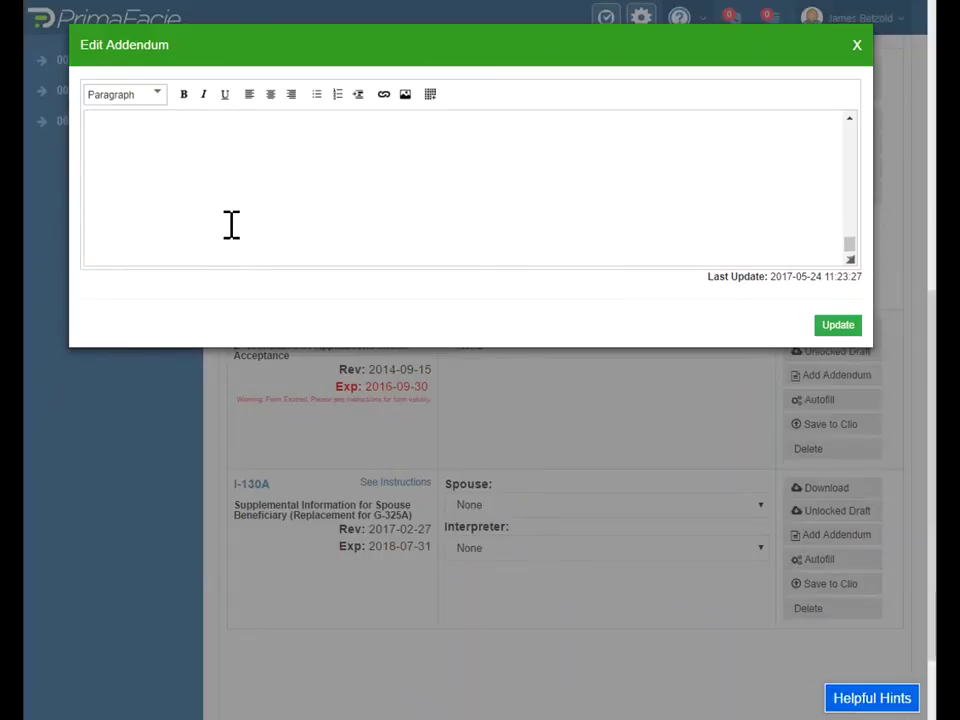
key(BackSpace)
key(BackSpace)
key(BackSpace)
key(BackSpace)
key(BackSpace)
key(BackSpace)
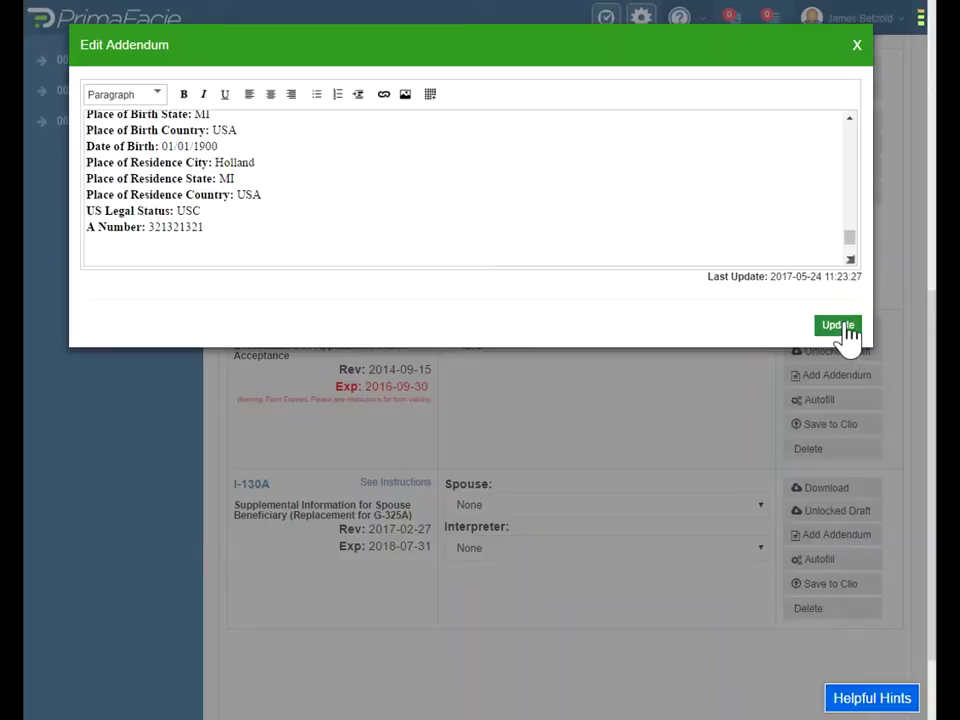
- Update the addendum and save the I-130 addendum PDF to Downloads
click(846, 330)
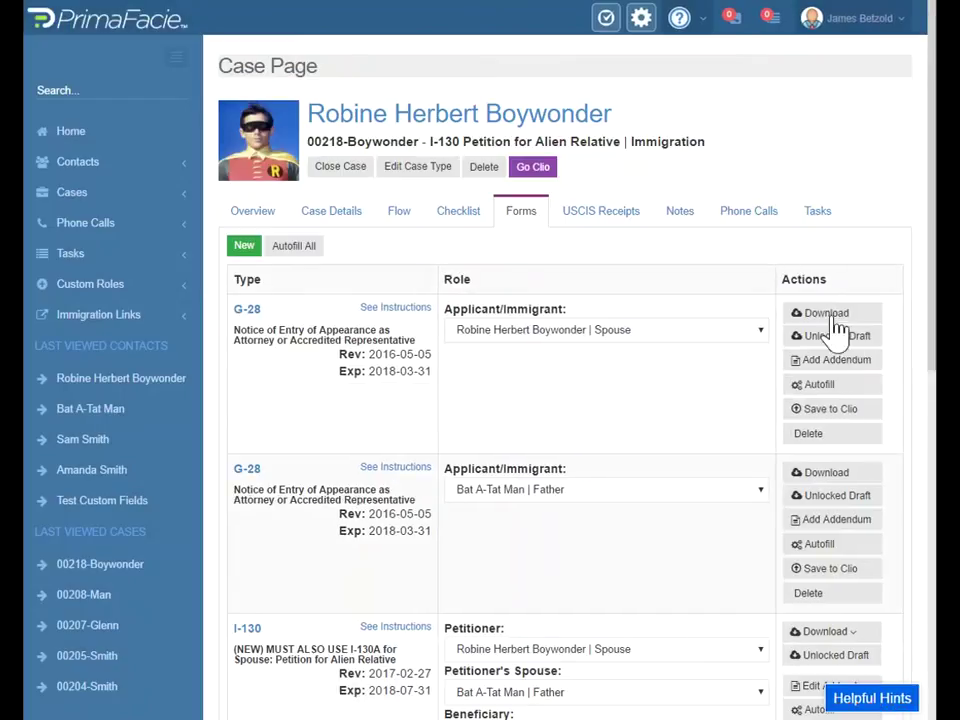
scroll(505, 605, down, 3)
click(482, 578)
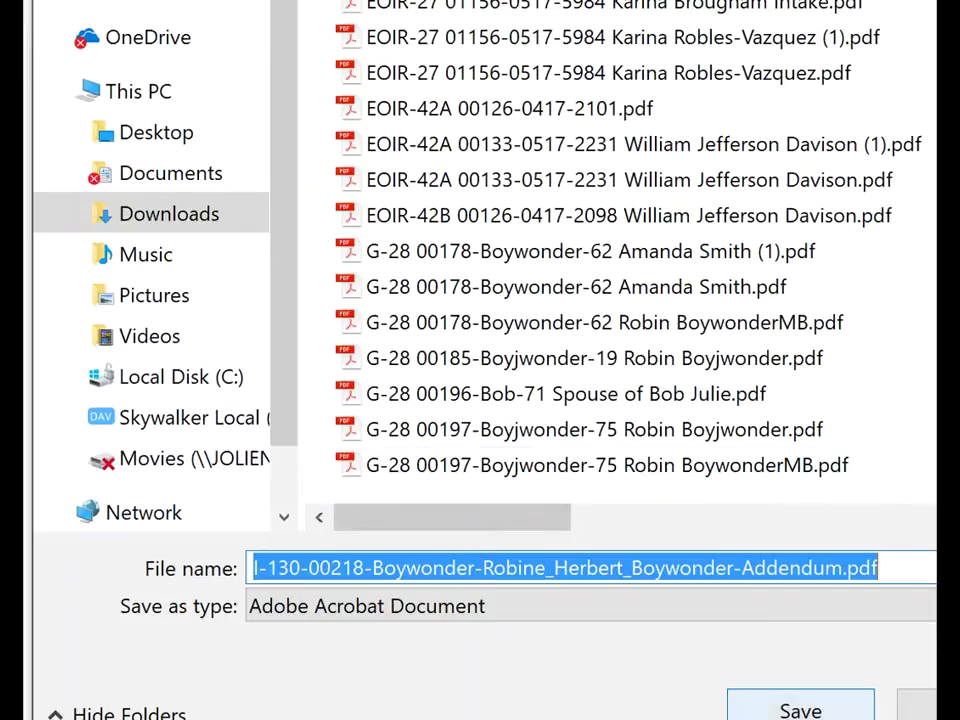
click(765, 709)
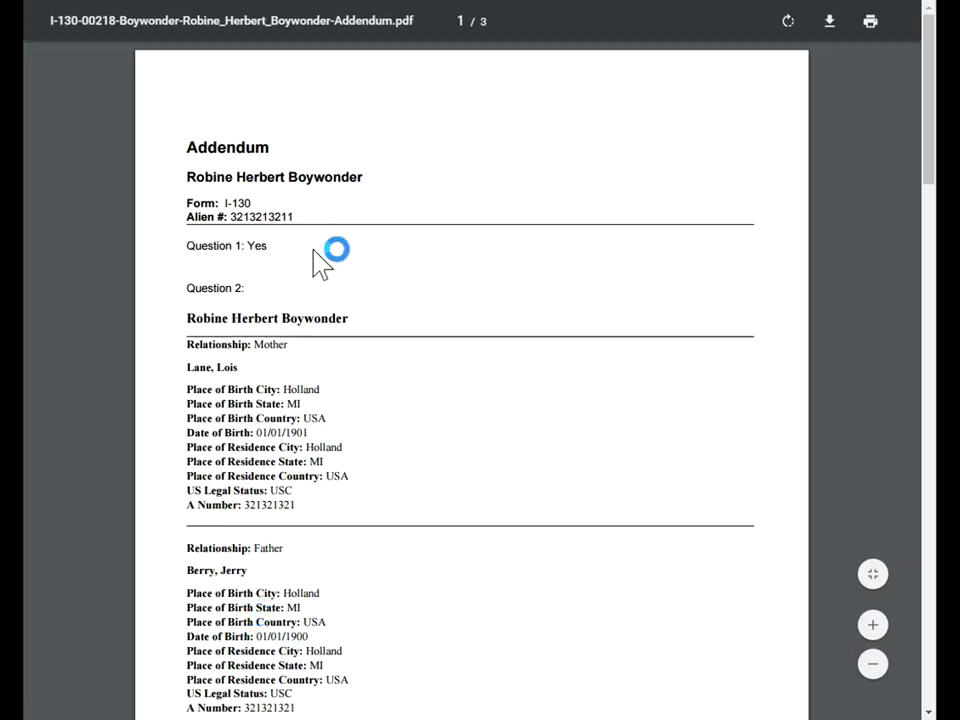
- Check the addendum PDF's heading, Alien # and Question lines across its pages, then close it
drag(185, 148, 354, 142)
drag(226, 203, 323, 215)
click(269, 249)
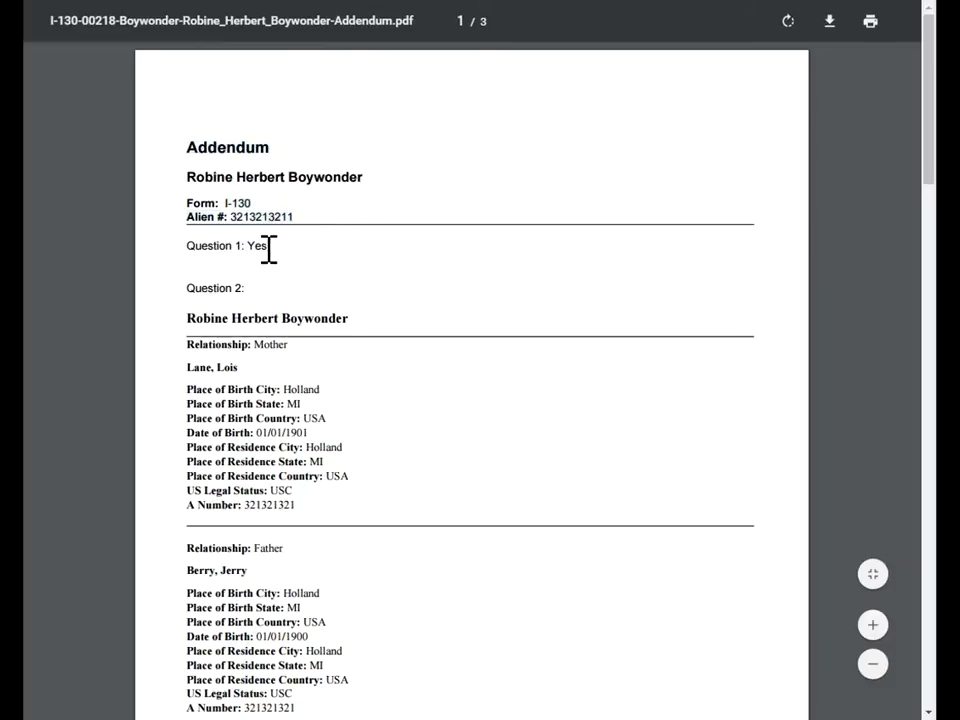
drag(182, 246, 266, 298)
click(190, 320)
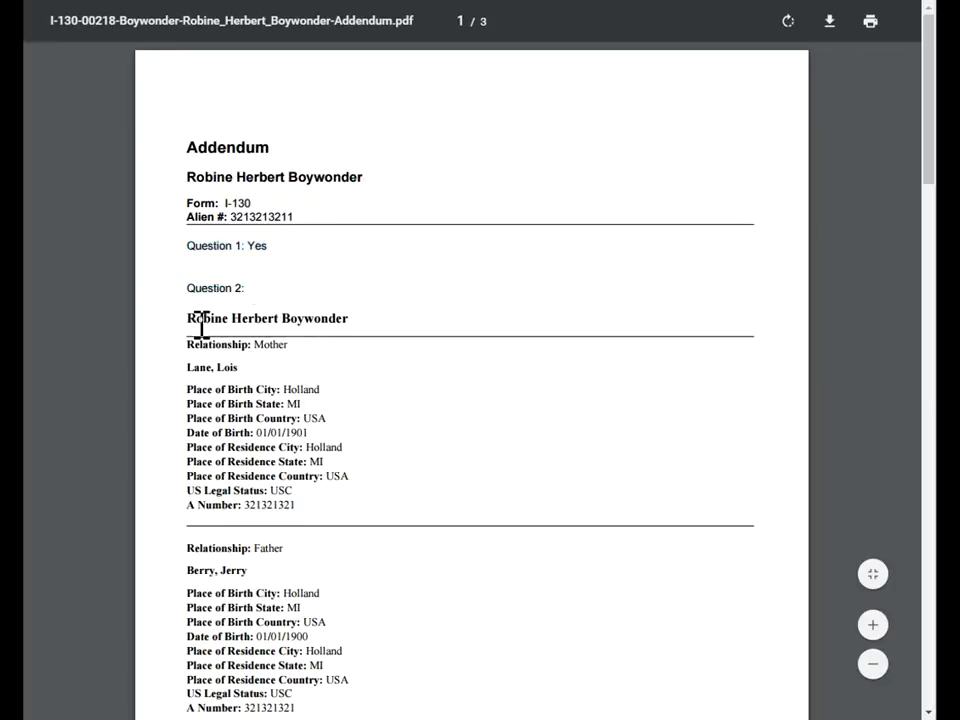
scroll(229, 360, down, 3)
scroll(243, 255, down, 13)
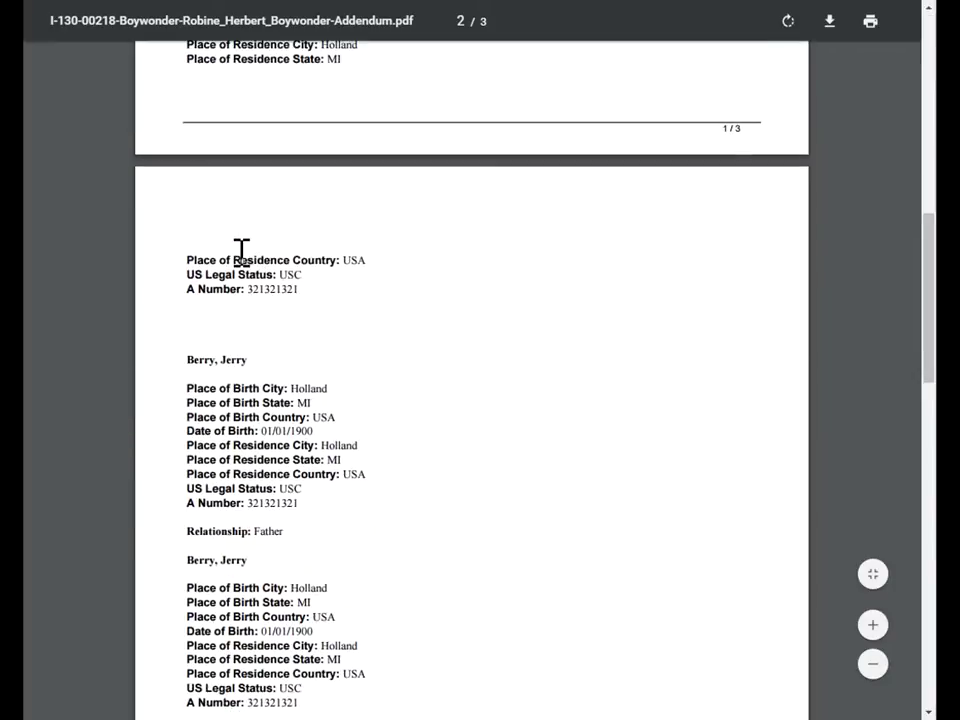
scroll(235, 261, up, 20)
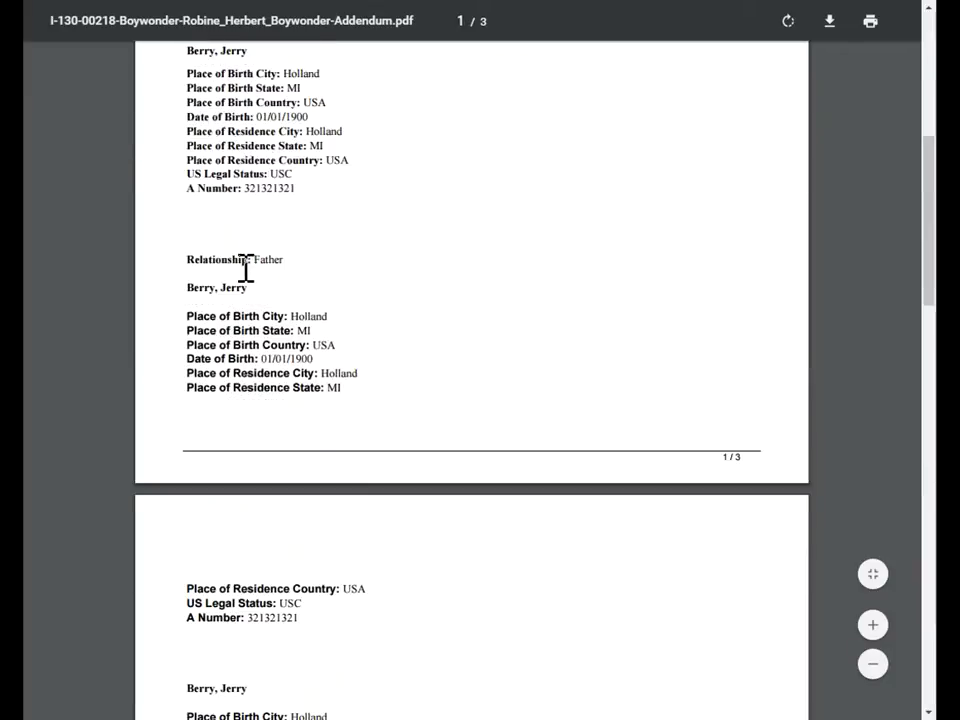
key(ctrl+w)
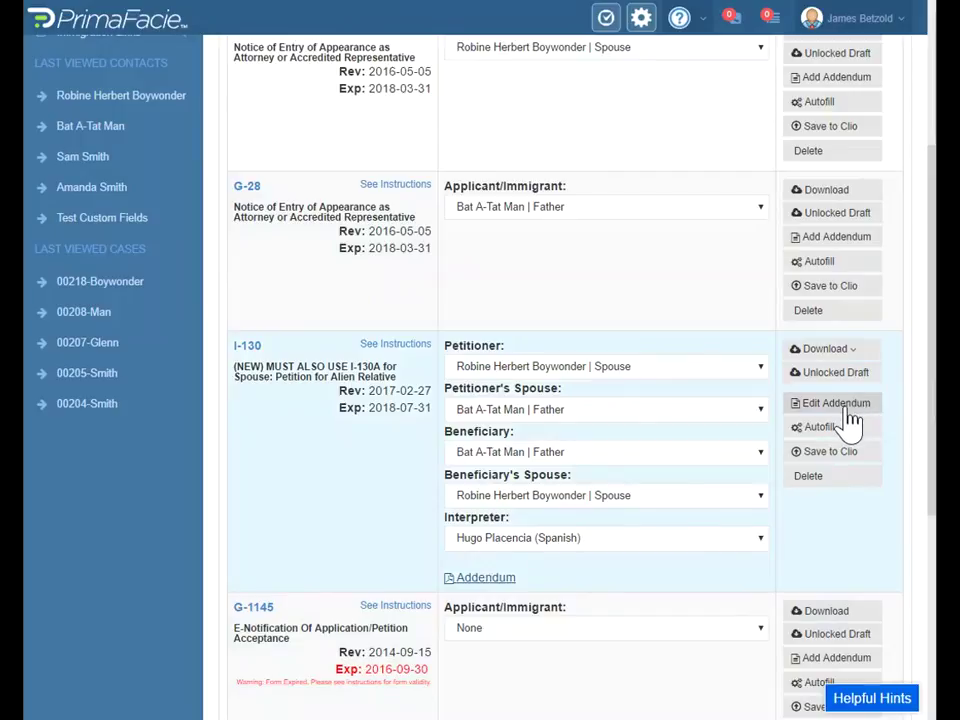
- Autofill all of the case's forms with Autofill All
click(836, 352)
click(900, 348)
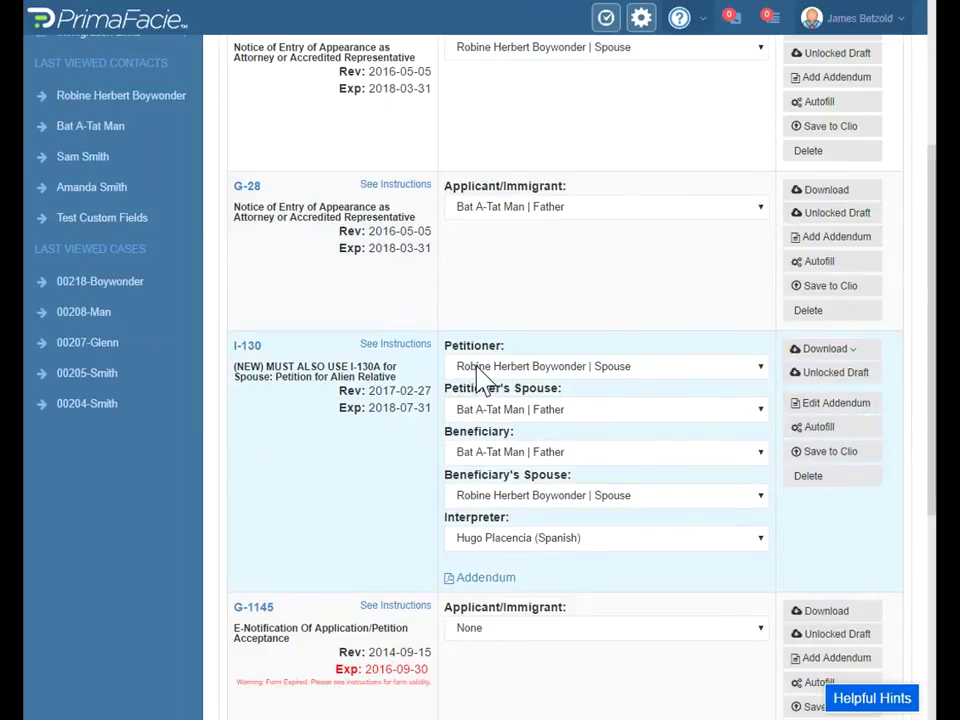
click(814, 440)
click(556, 490)
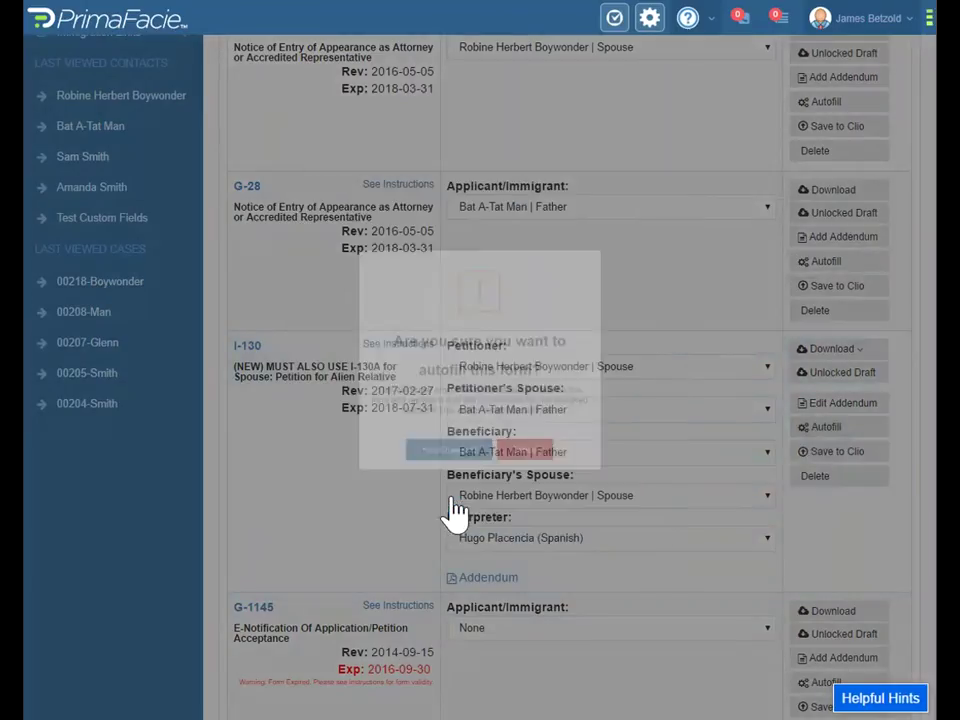
scroll(286, 473, up, 3)
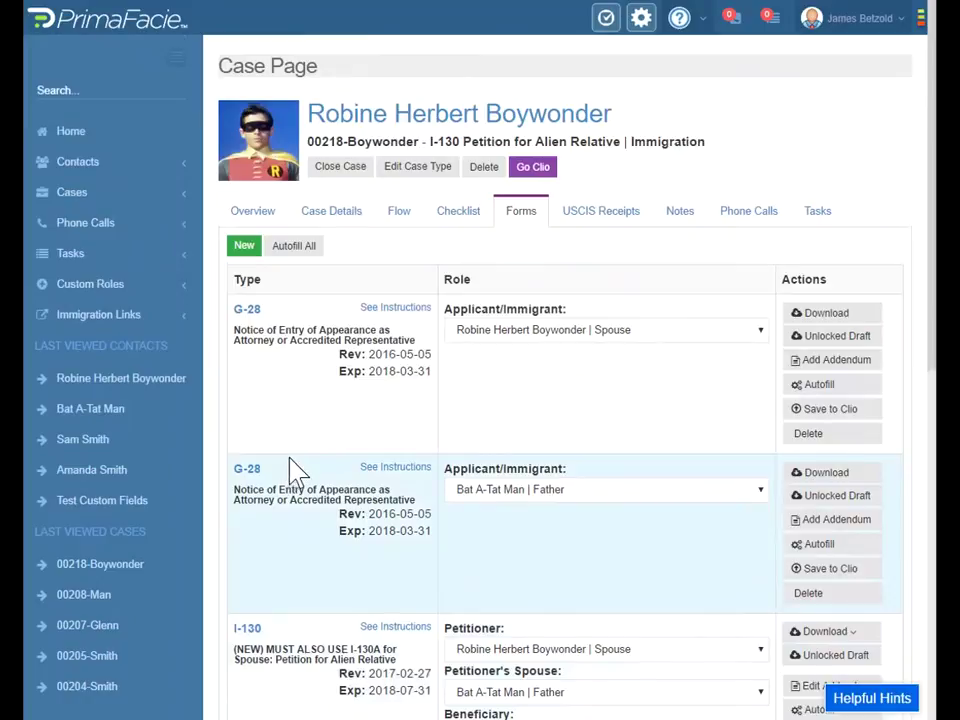
click(296, 250)
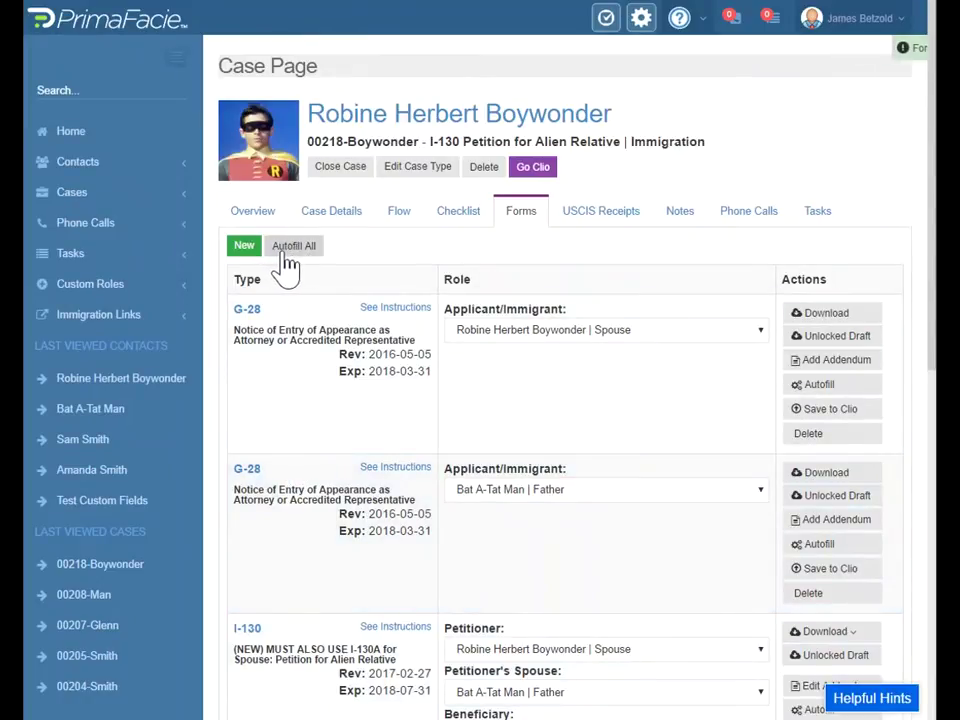
click(287, 250)
click(546, 493)
- Upload the I-130 form to Clio and open the 00218-Boywonder matter there
scroll(686, 523, down, 3)
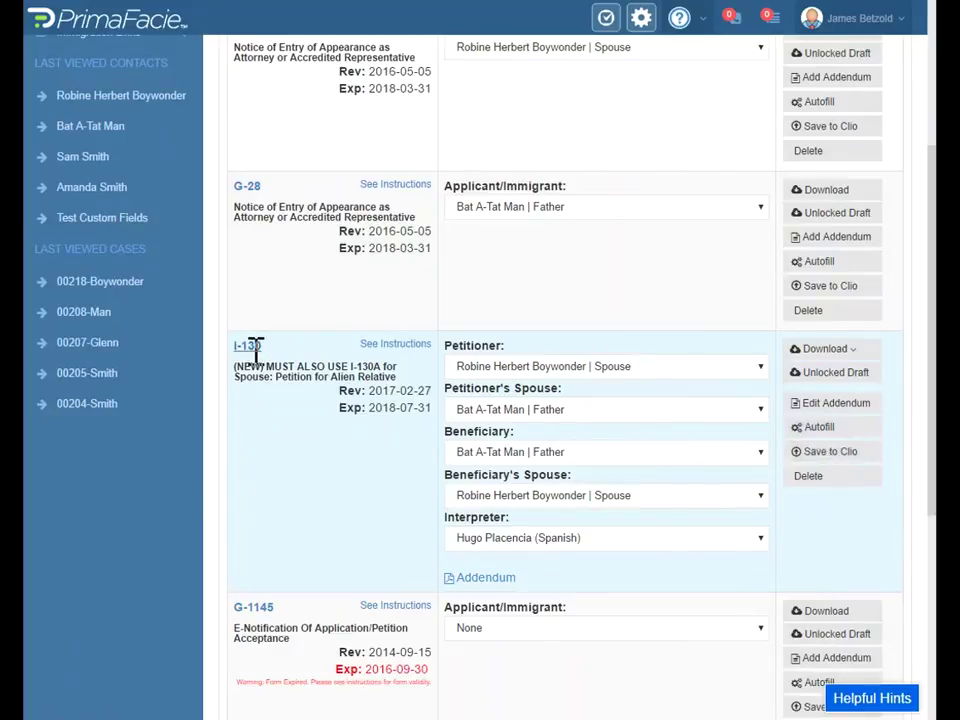
click(817, 455)
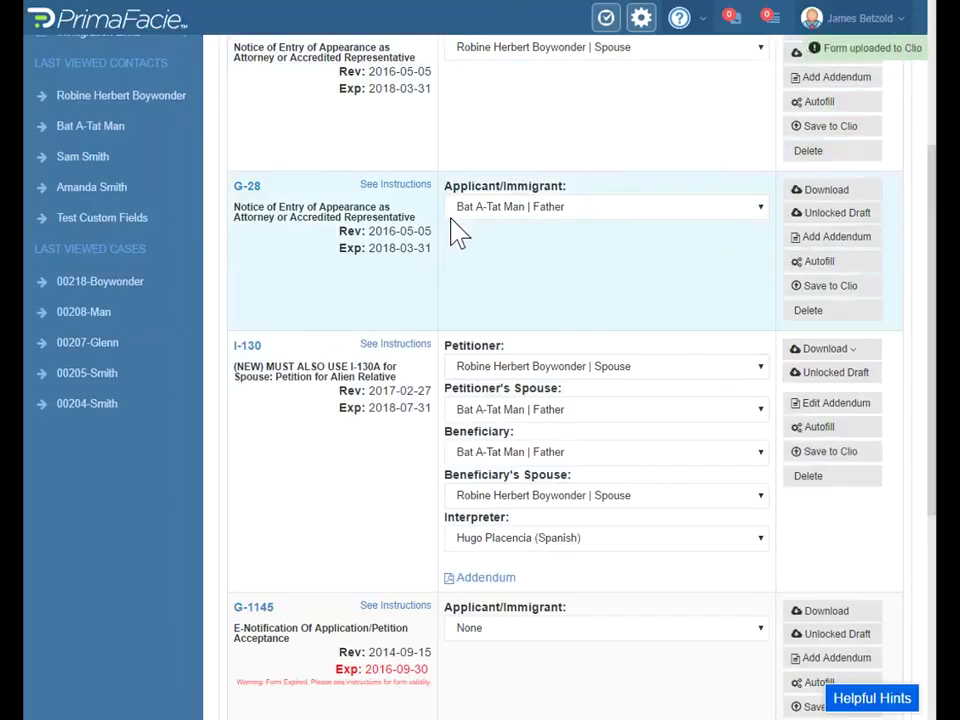
scroll(457, 232, up, 3)
click(536, 172)
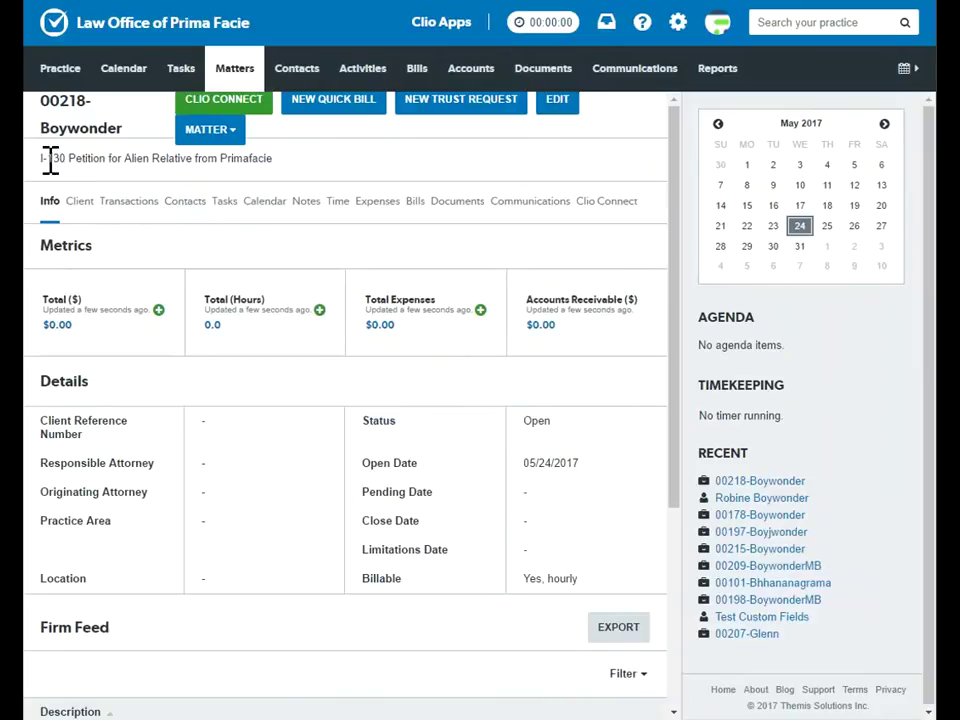
- Open the matter's Clio-stored documents and its Primafacie Forms folder holding the I-130 PDF
click(456, 201)
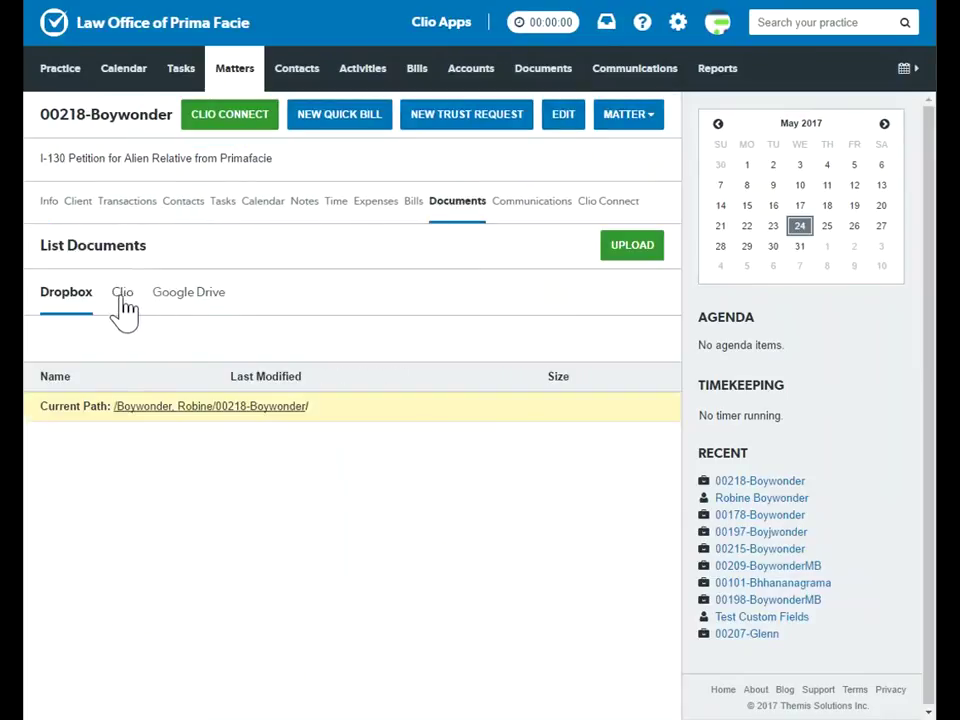
click(121, 299)
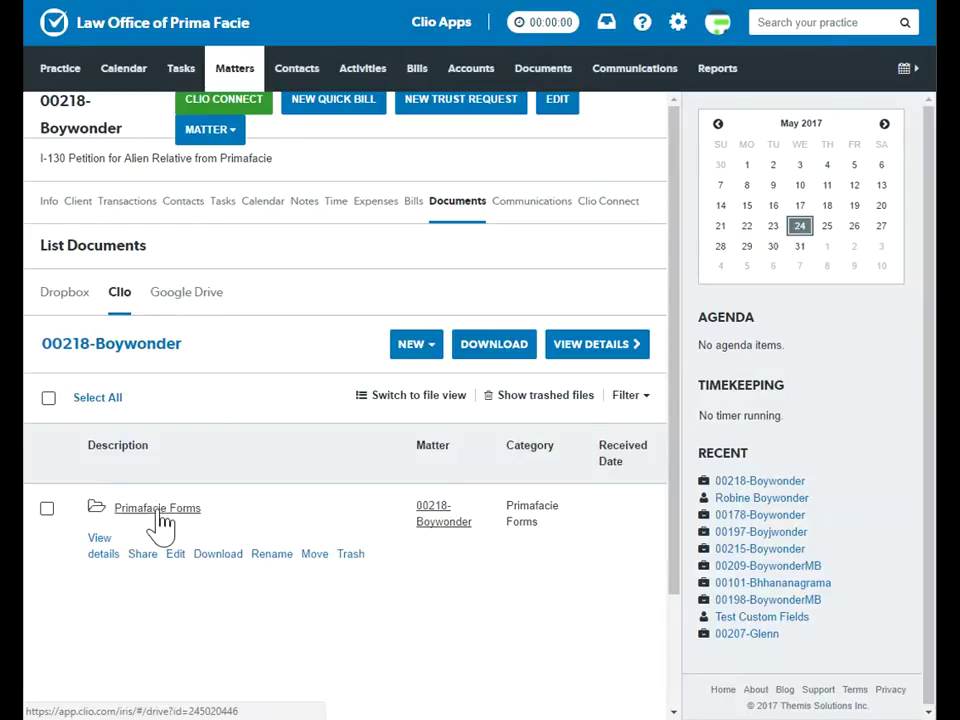
click(158, 510)
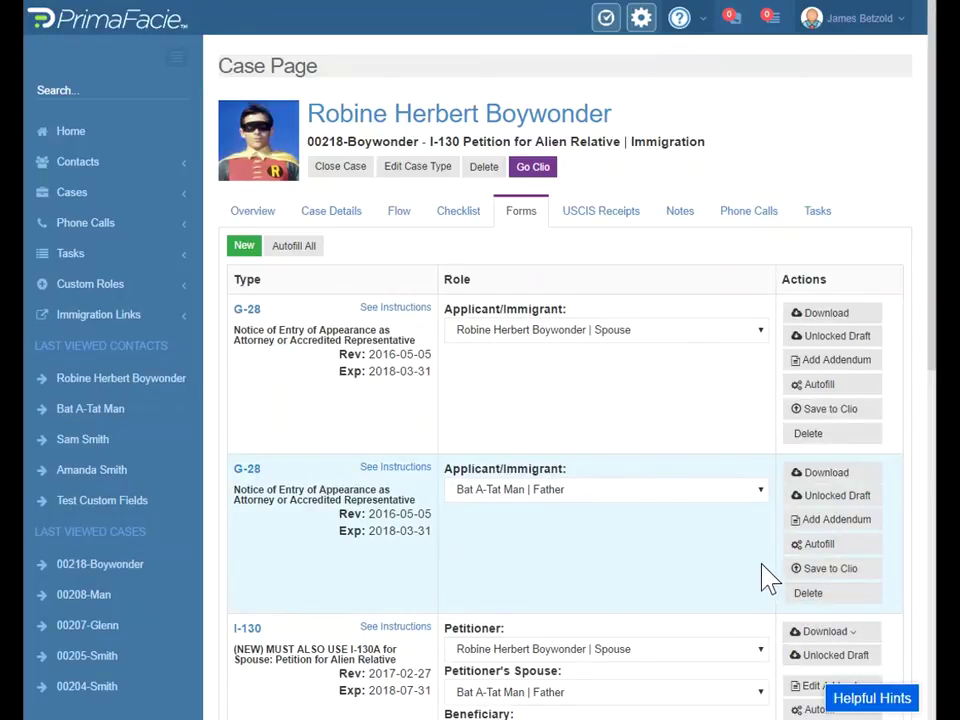
scroll(768, 578, down, 3)
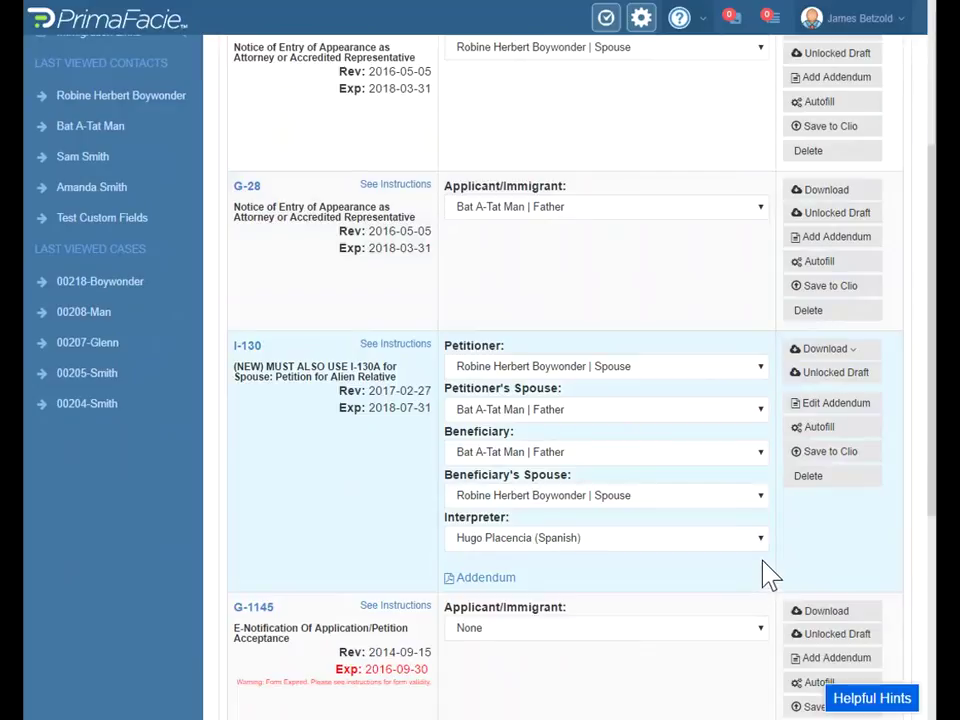
scroll(708, 558, up, 3)
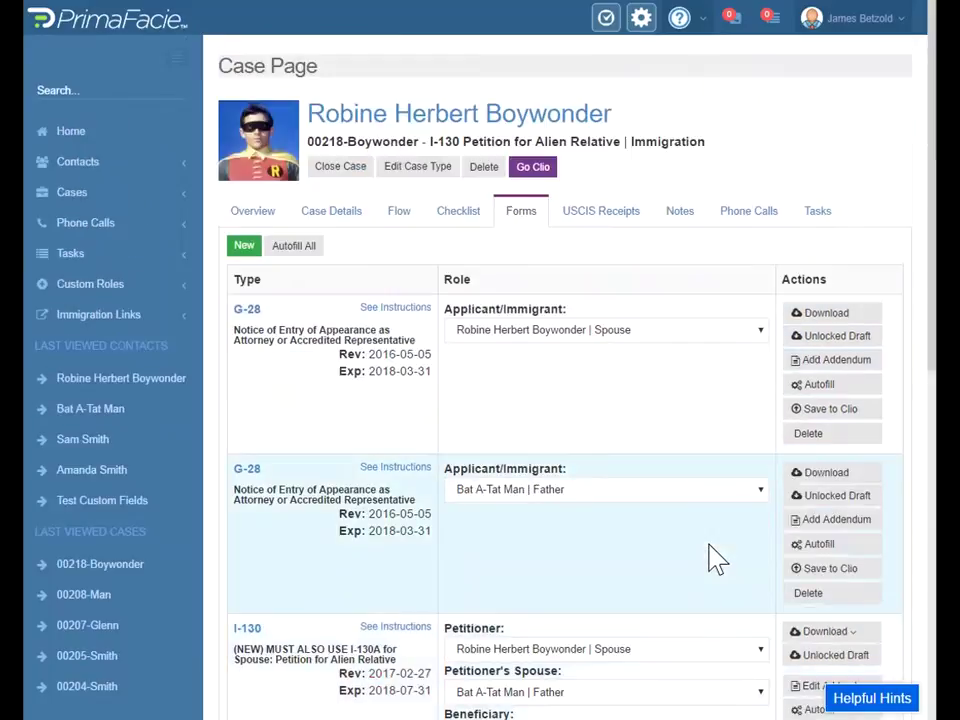
scroll(708, 558, down, 3)
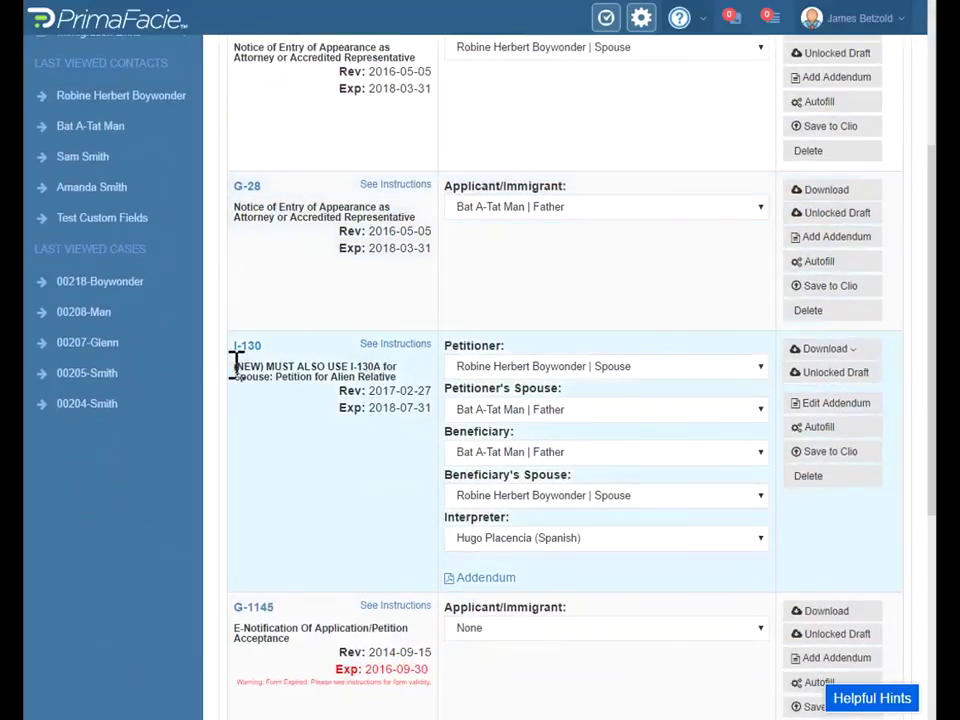
drag(235, 362, 429, 420)
click(364, 392)
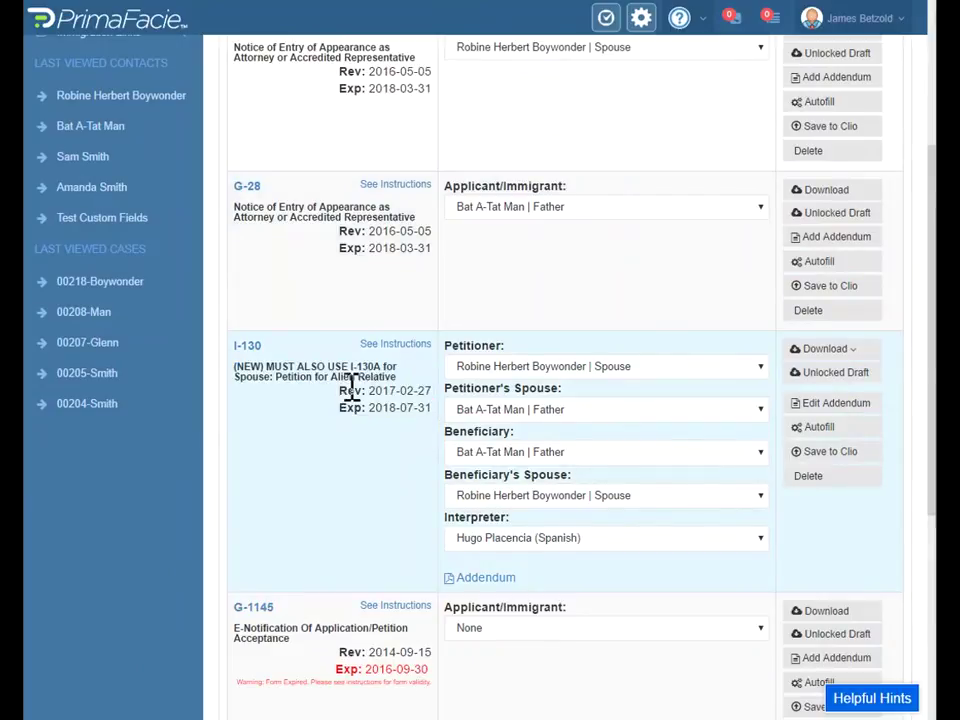
drag(338, 390, 433, 391)
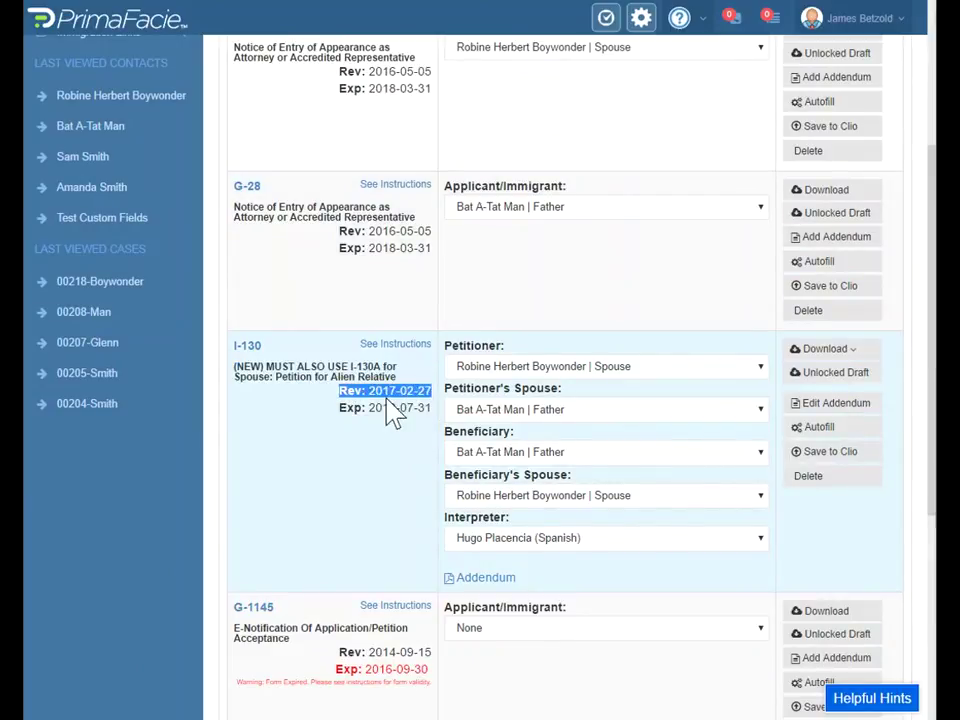
drag(339, 407, 433, 404)
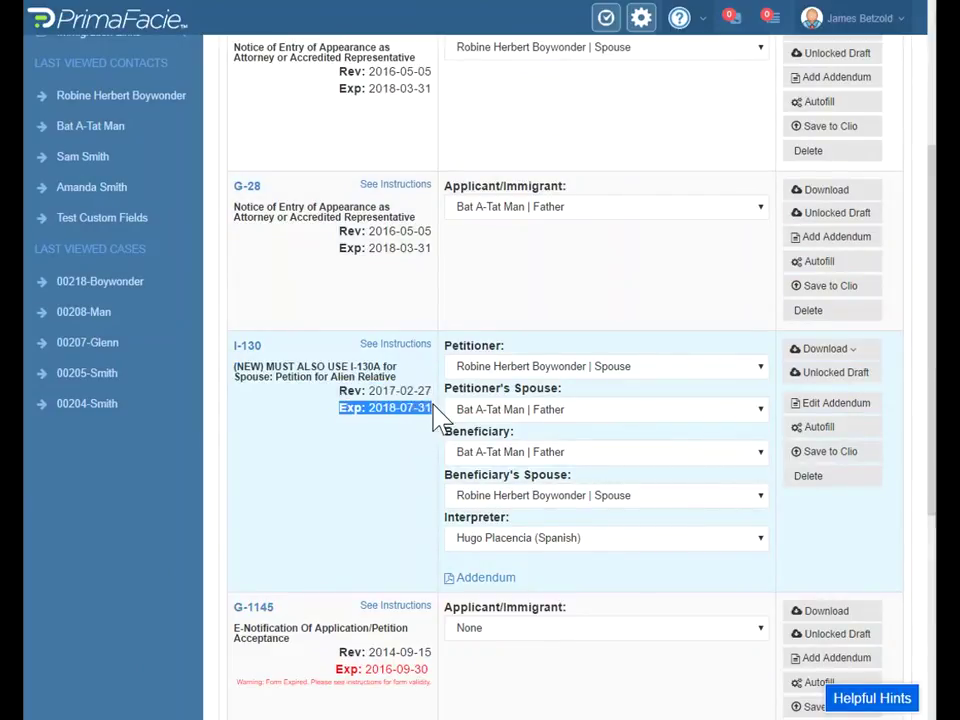
click(433, 418)
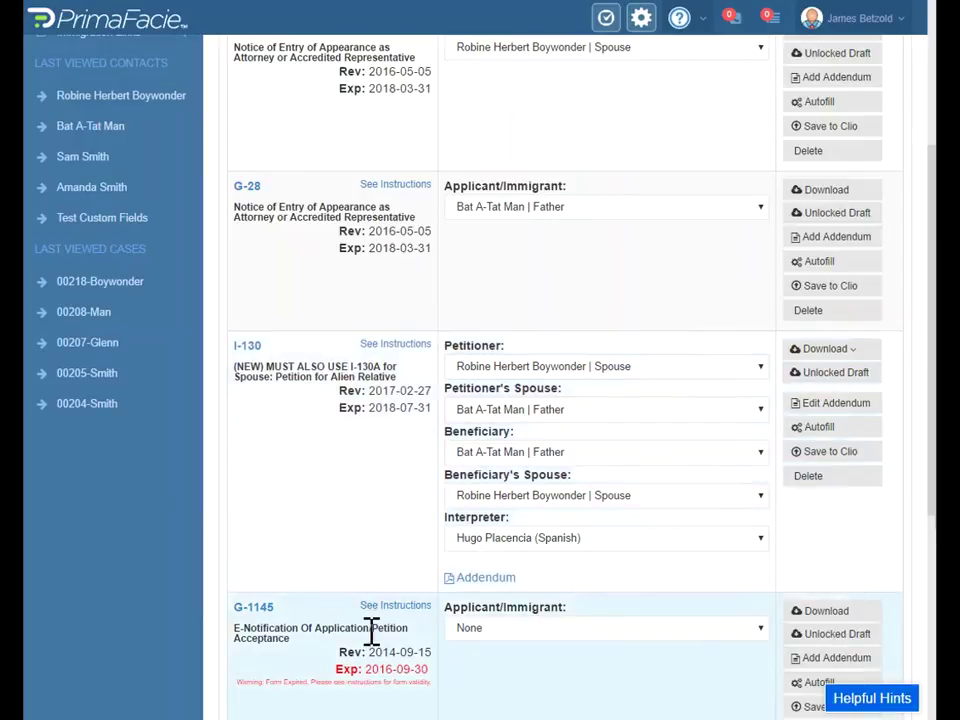
scroll(375, 640, down, 3)
drag(365, 386, 424, 388)
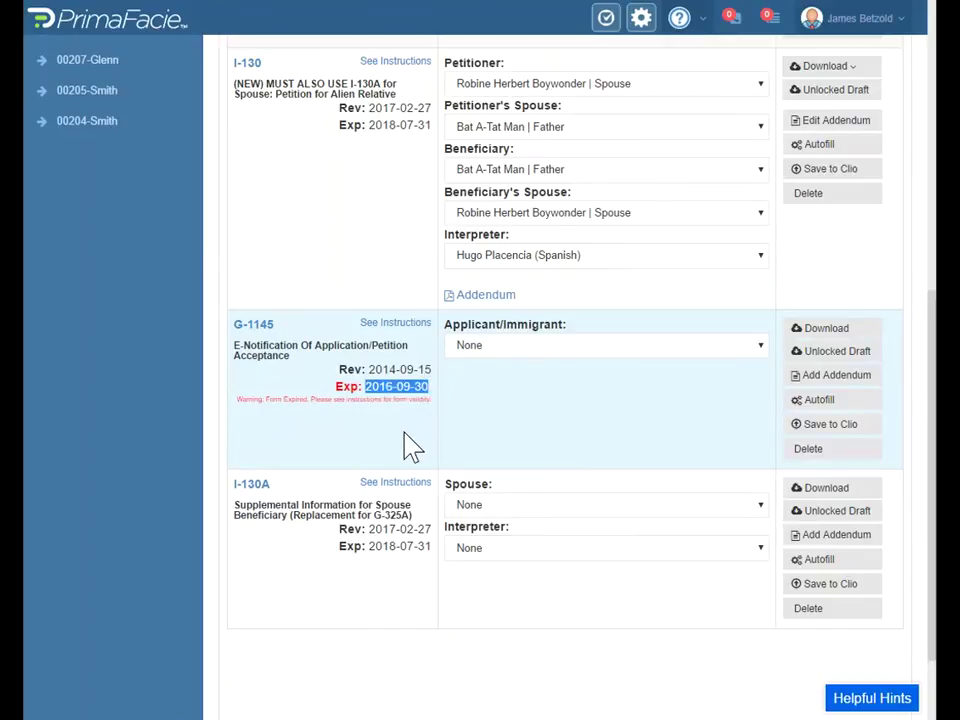
click(396, 323)
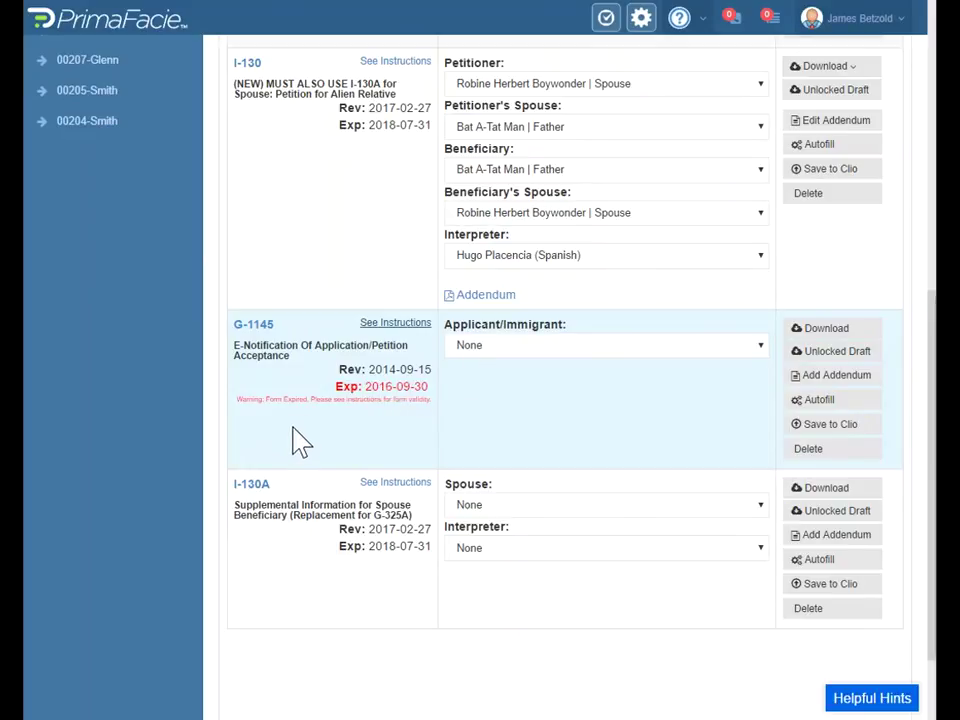
scroll(290, 435, up, 6)
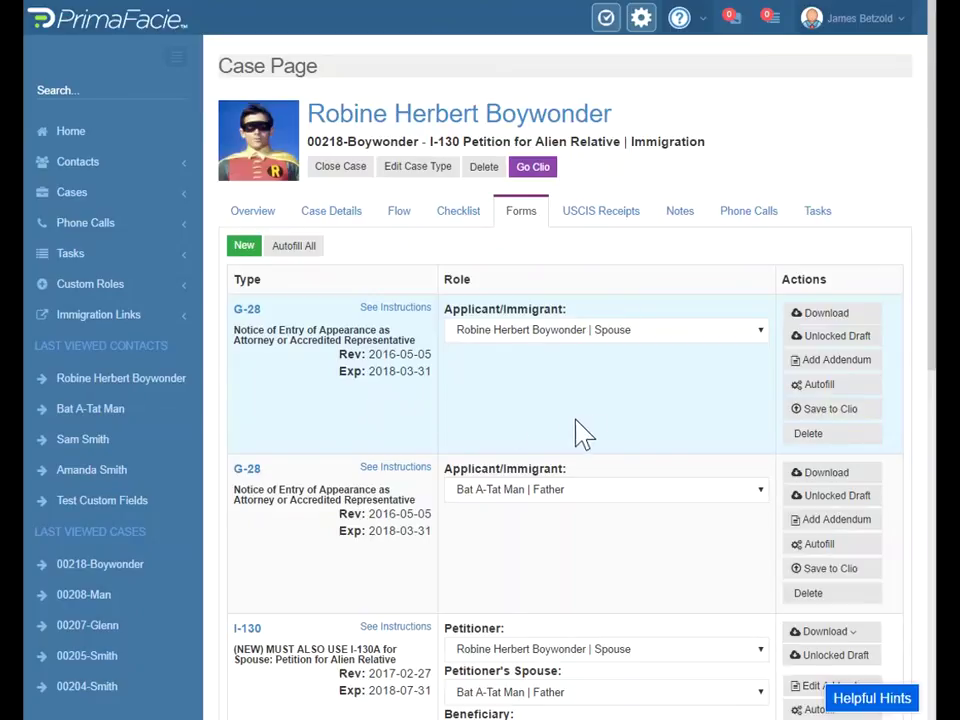
drag(339, 355, 430, 380)
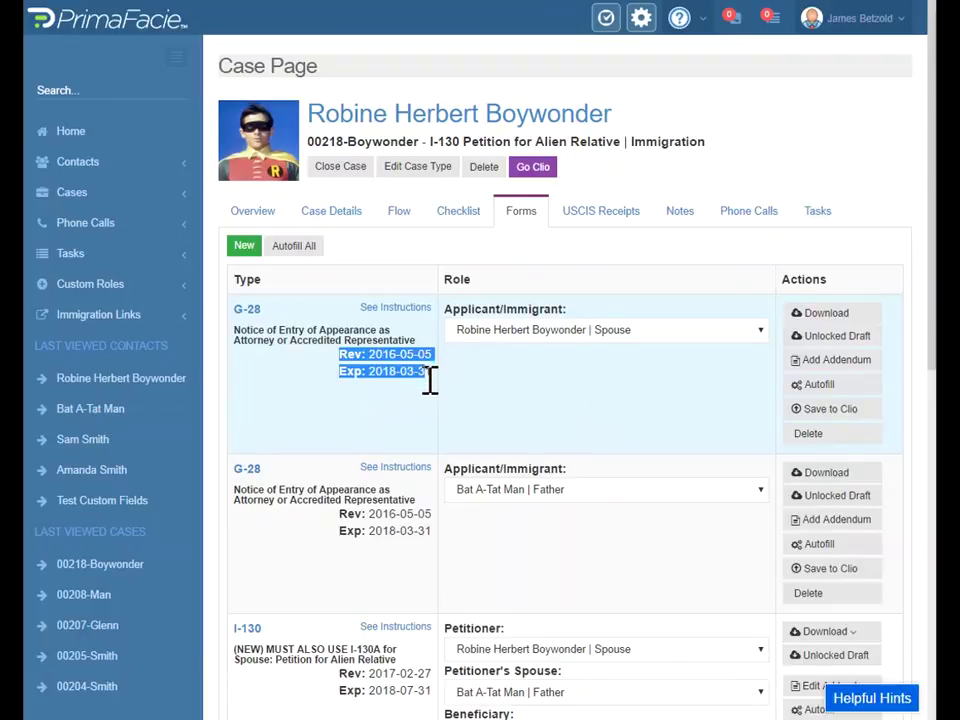
click(445, 388)
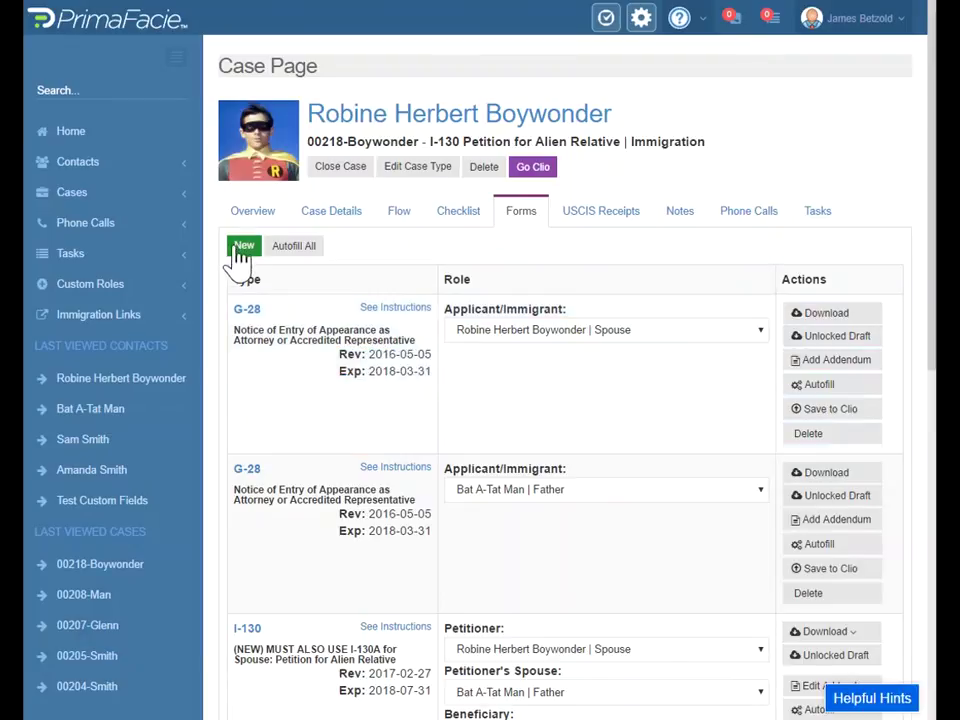
- Add the I-864 Affidavit of Support form to the case via a new form search
click(242, 250)
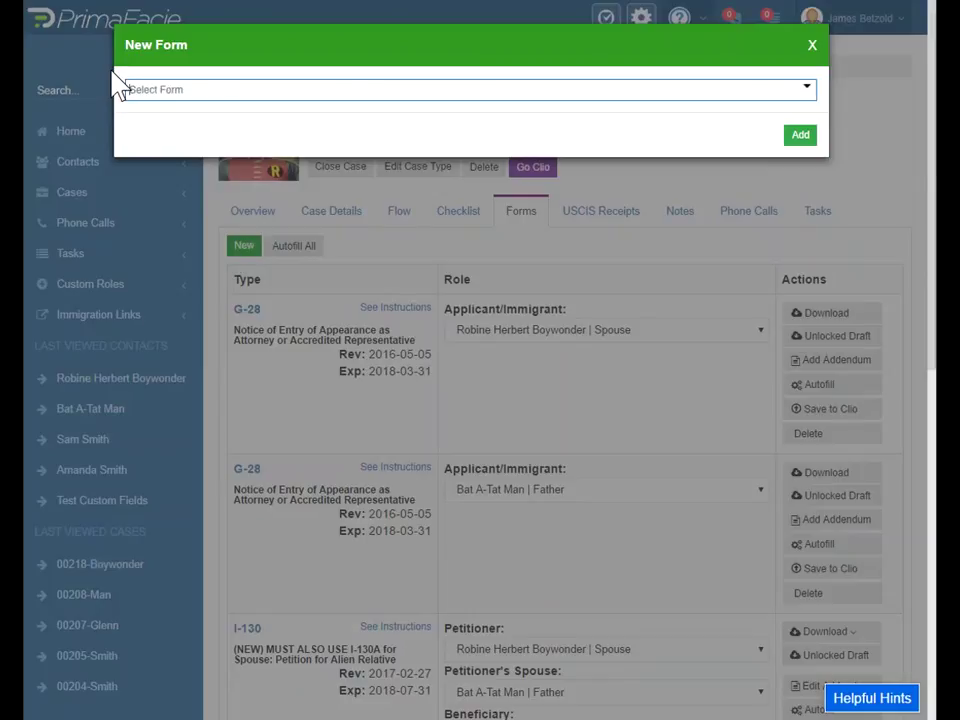
text(I-130)
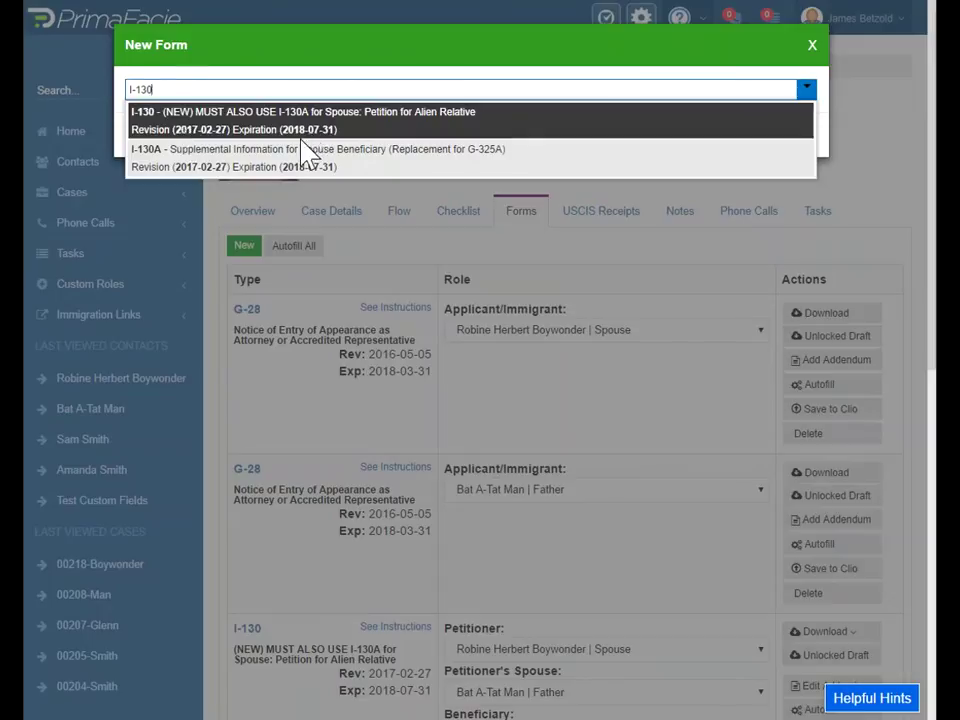
drag(193, 90, 134, 86)
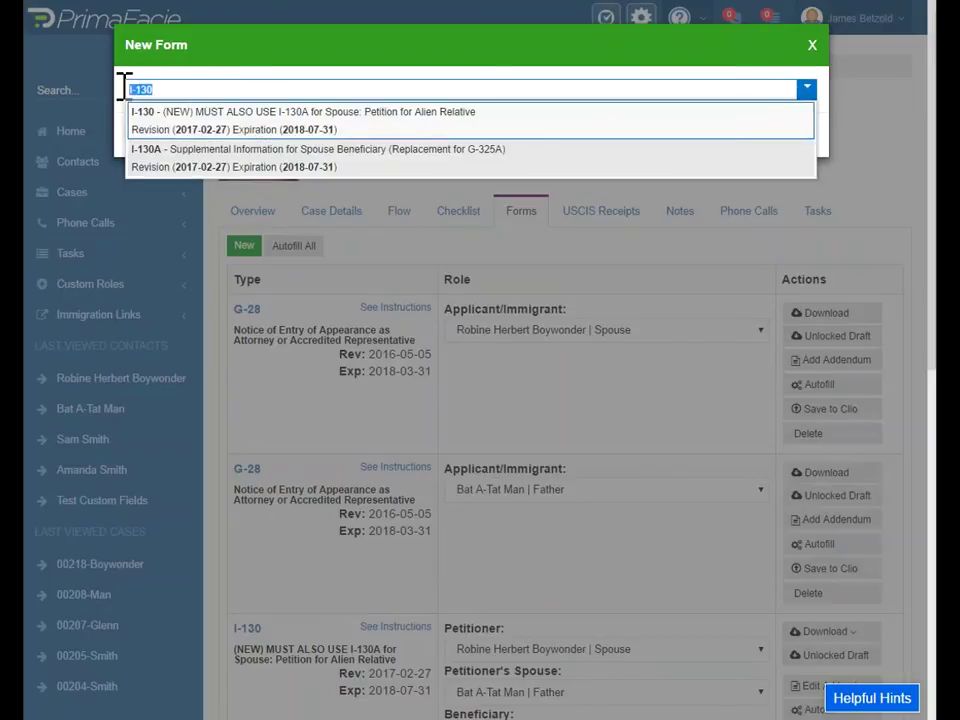
text(I-864)
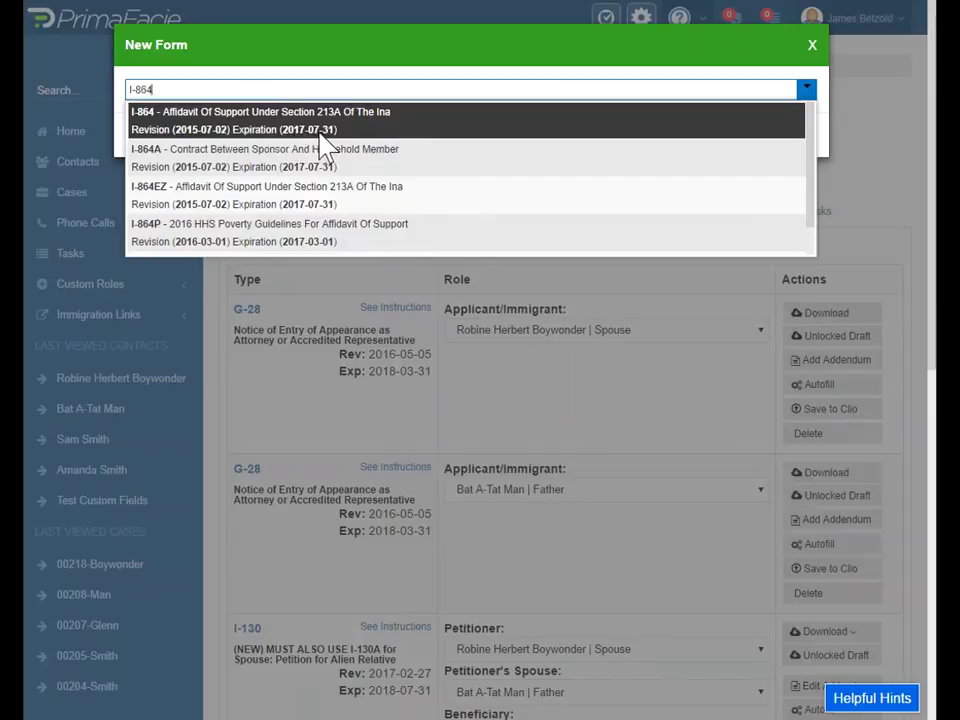
click(297, 130)
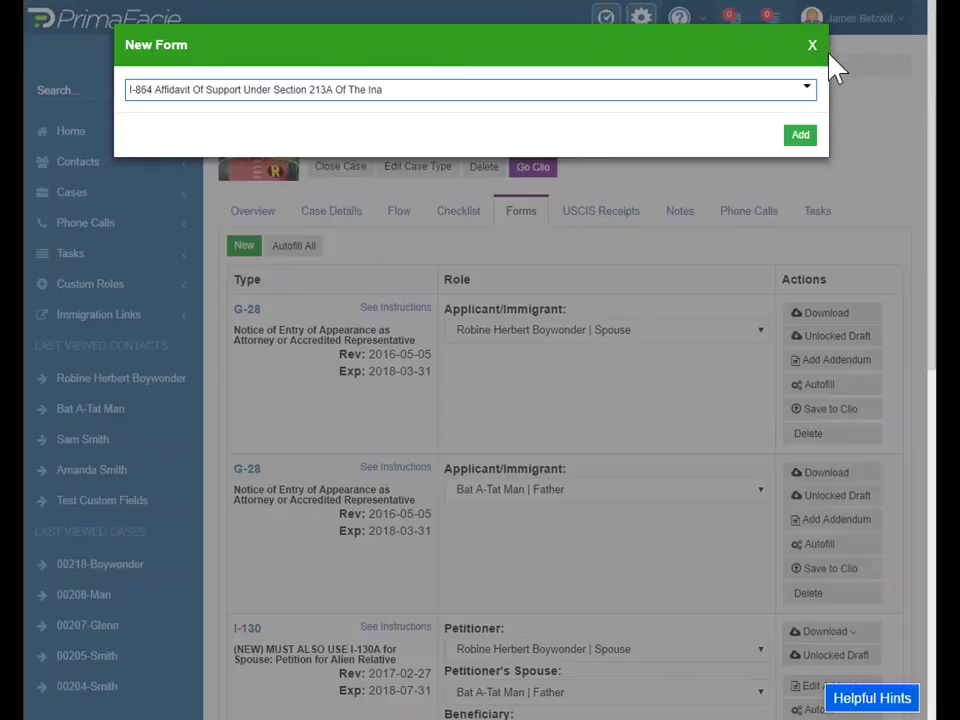
click(800, 136)
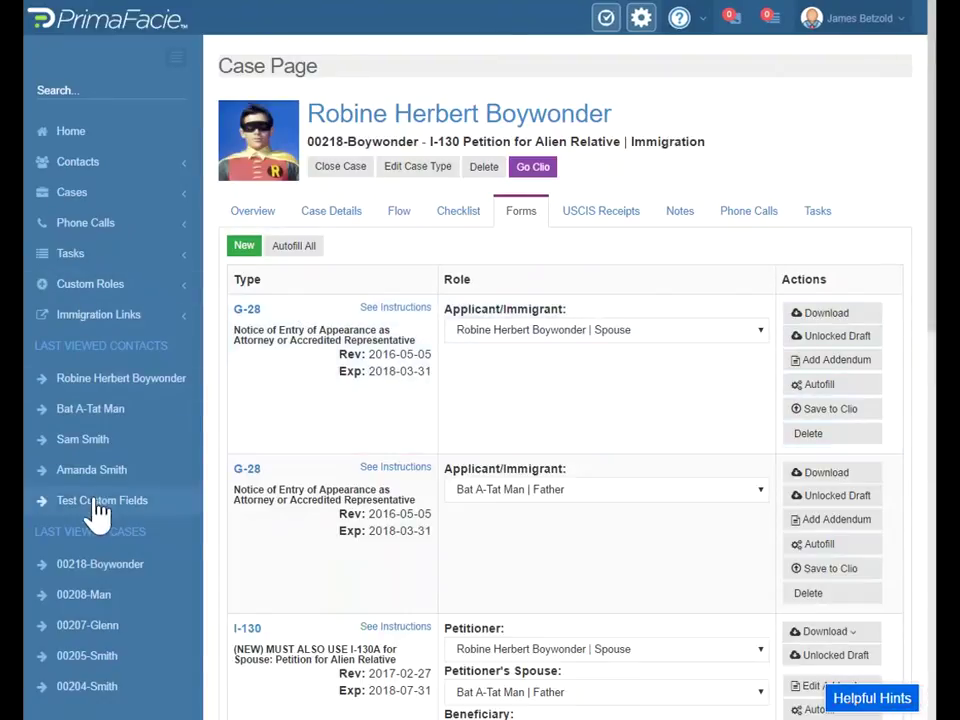
- Open the USCIS website from Immigration Links and search it for I-864
click(72, 316)
scroll(75, 328, down, 2)
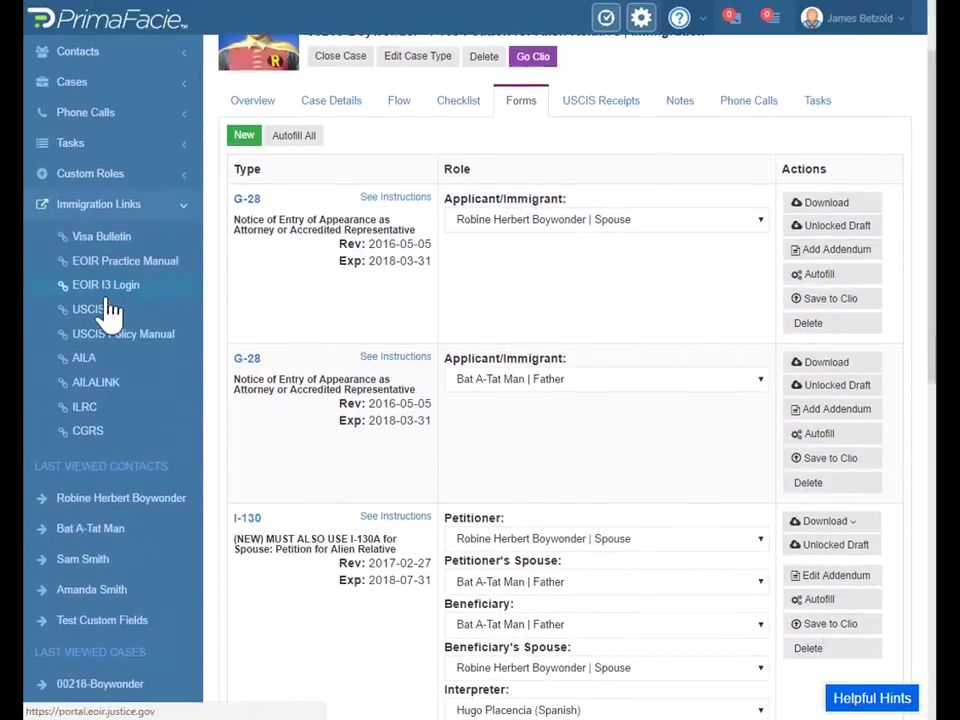
click(85, 310)
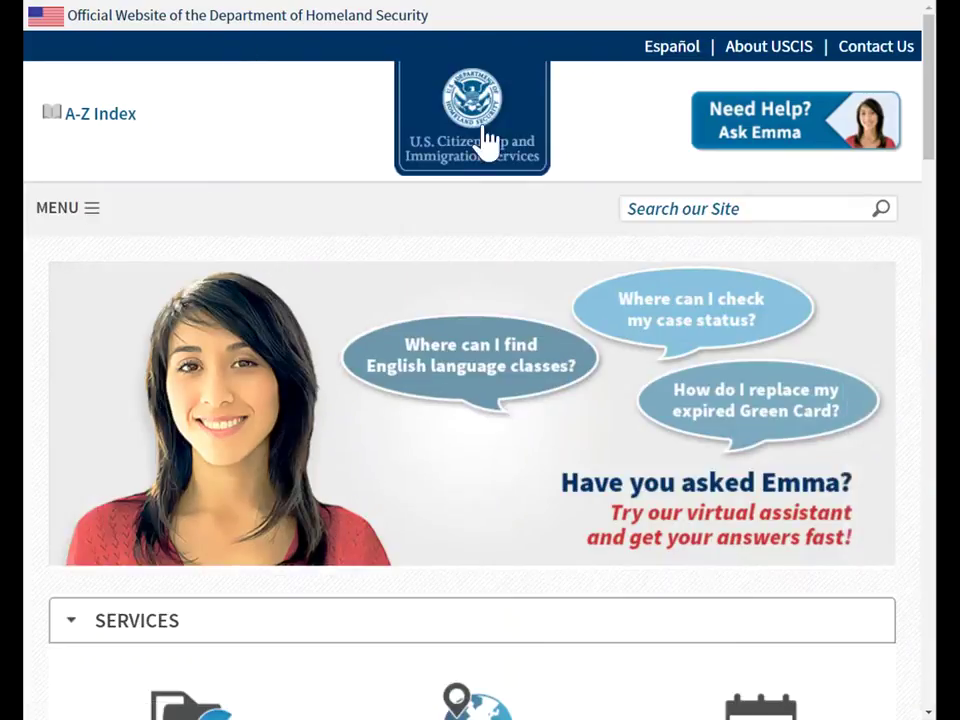
click(690, 208)
text(I)
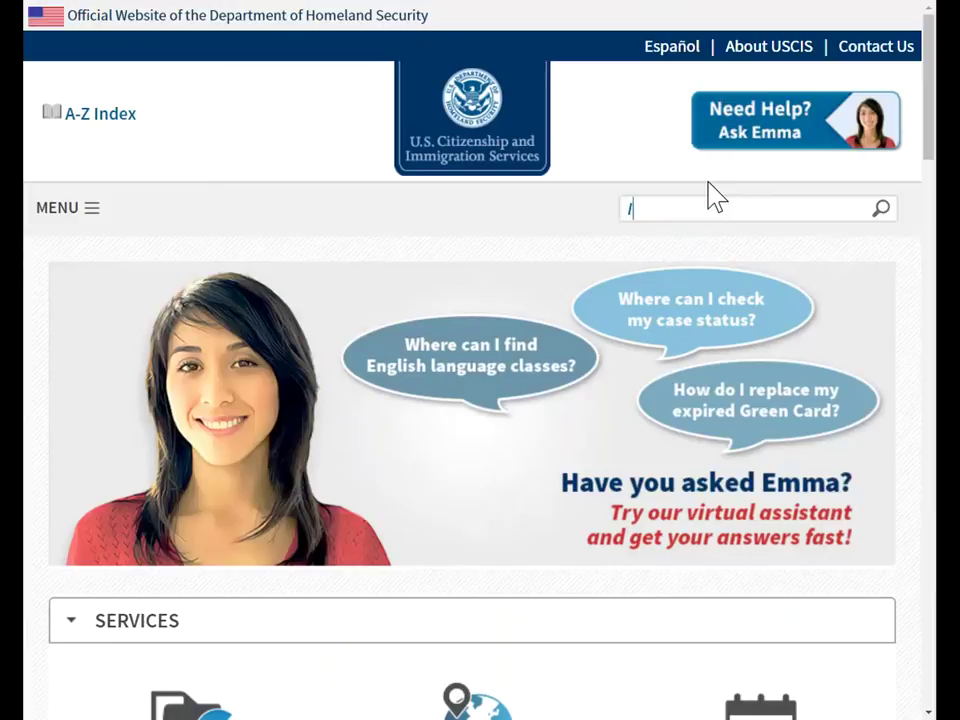
text(-864)
key(Return)
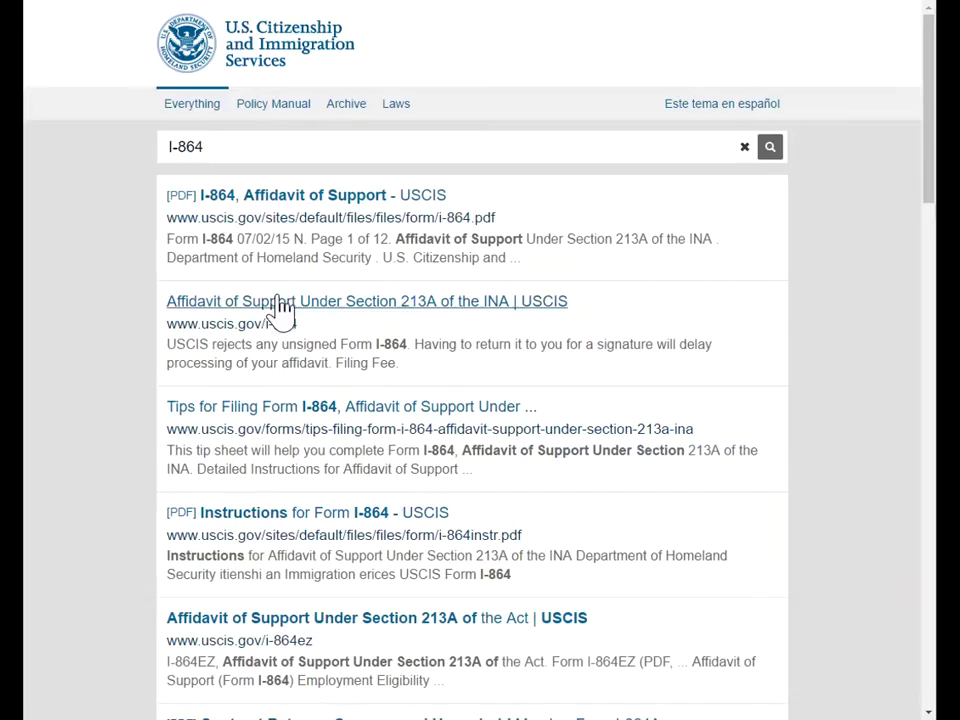
- Open the Affidavit of Support page and expand its Edition Date, 07/02/15
click(279, 303)
scroll(330, 340, down, 3)
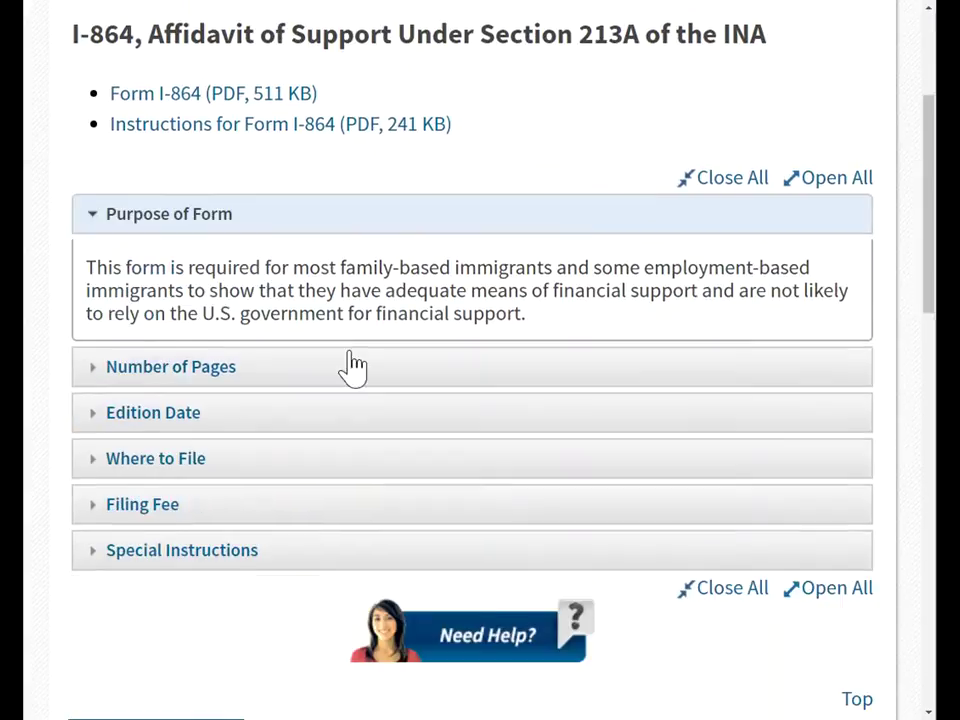
click(150, 405)
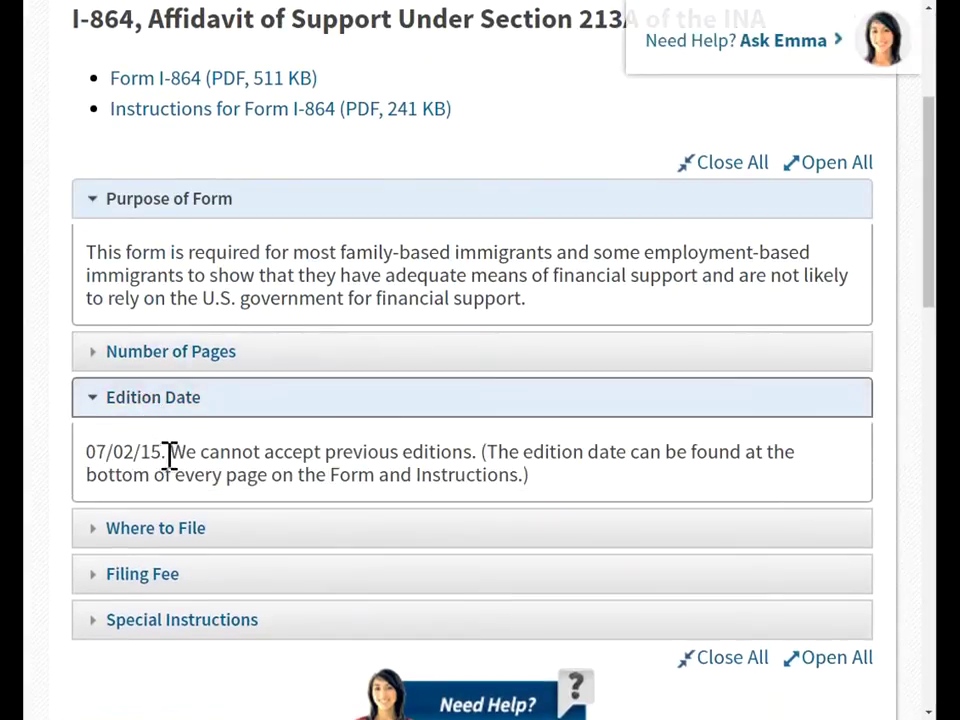
drag(168, 452, 552, 478)
click(137, 453)
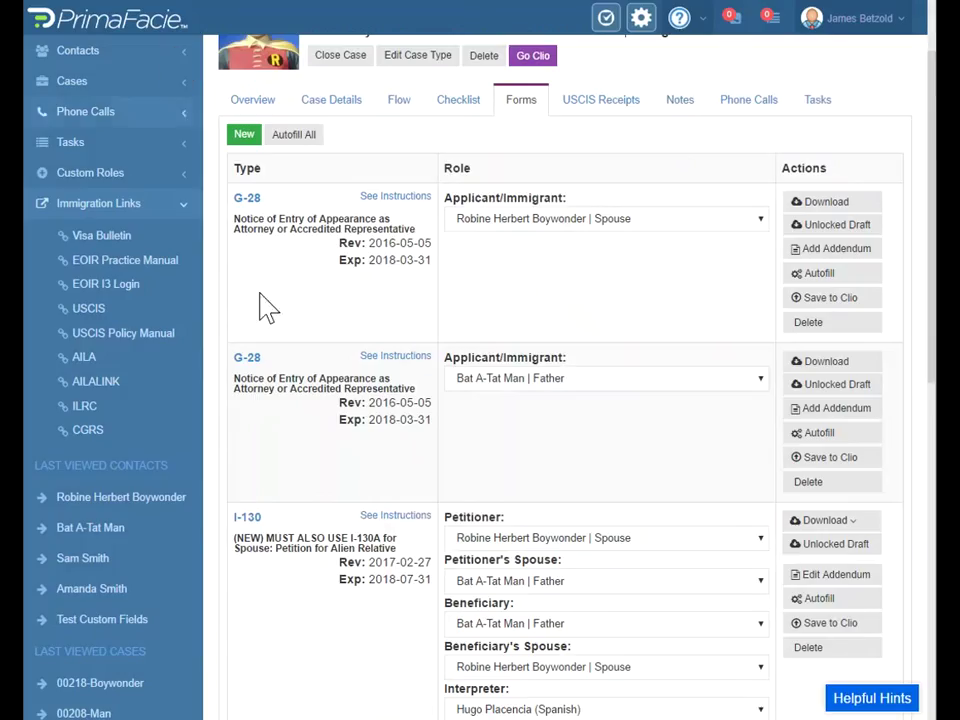
- Check the forms list's I-864 revision 2015-07-02 and the G-1145 expired-form warning
scroll(268, 308, down, 5)
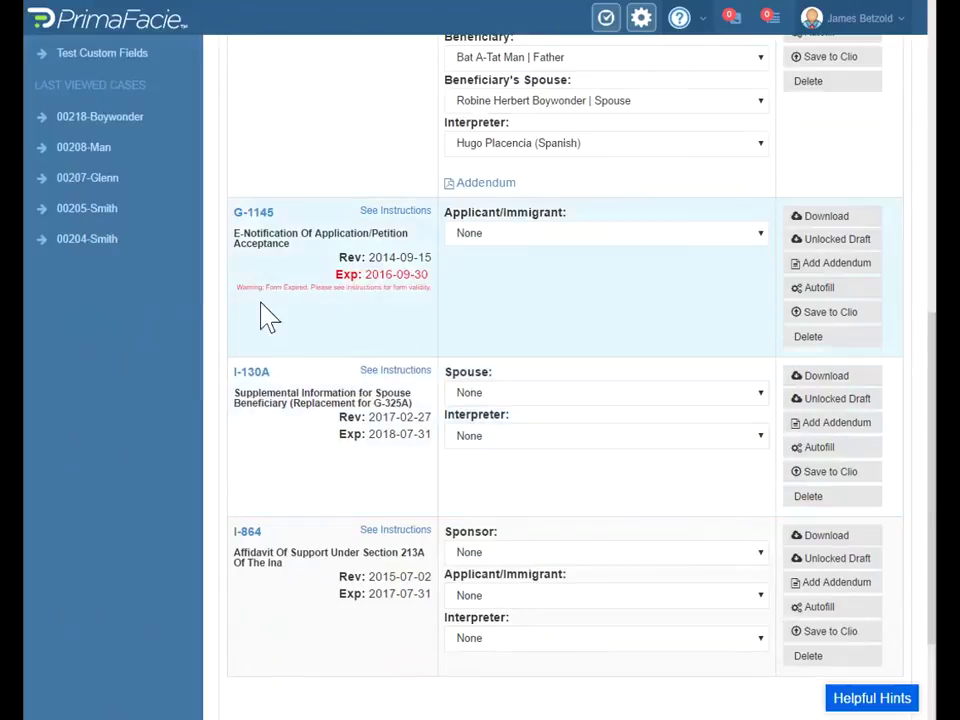
drag(239, 288, 435, 283)
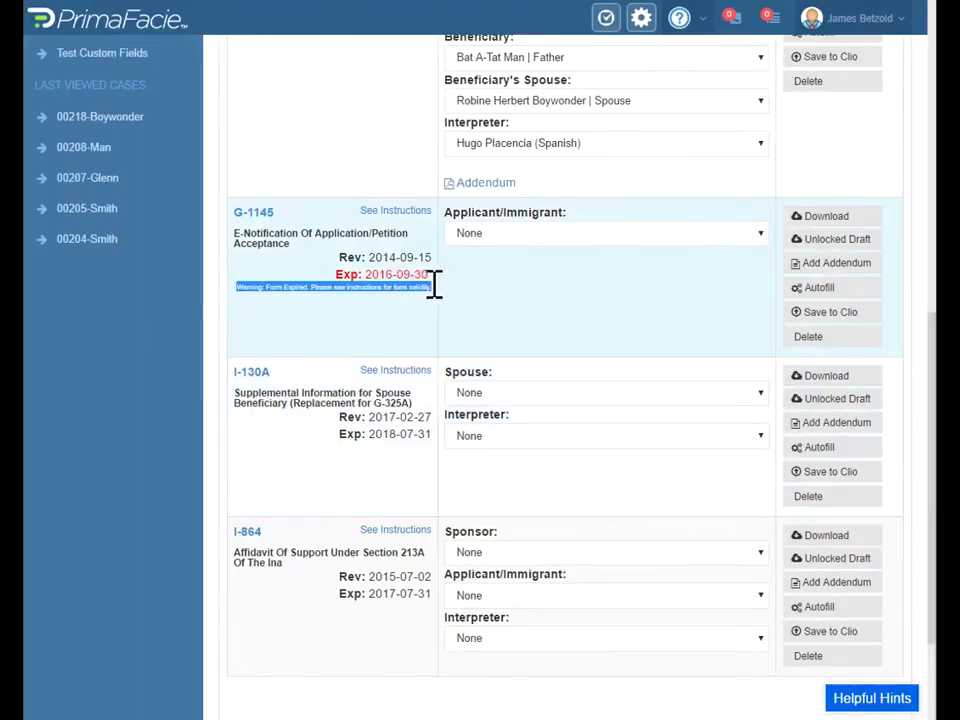
drag(336, 285, 433, 285)
click(443, 302)
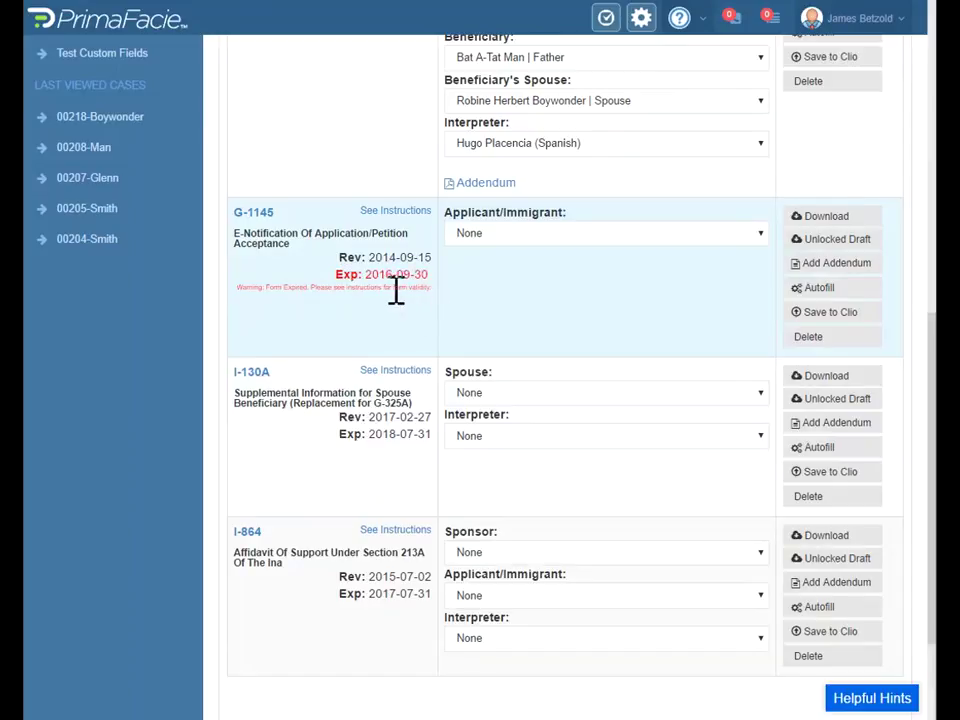
scroll(579, 300, up, 15)
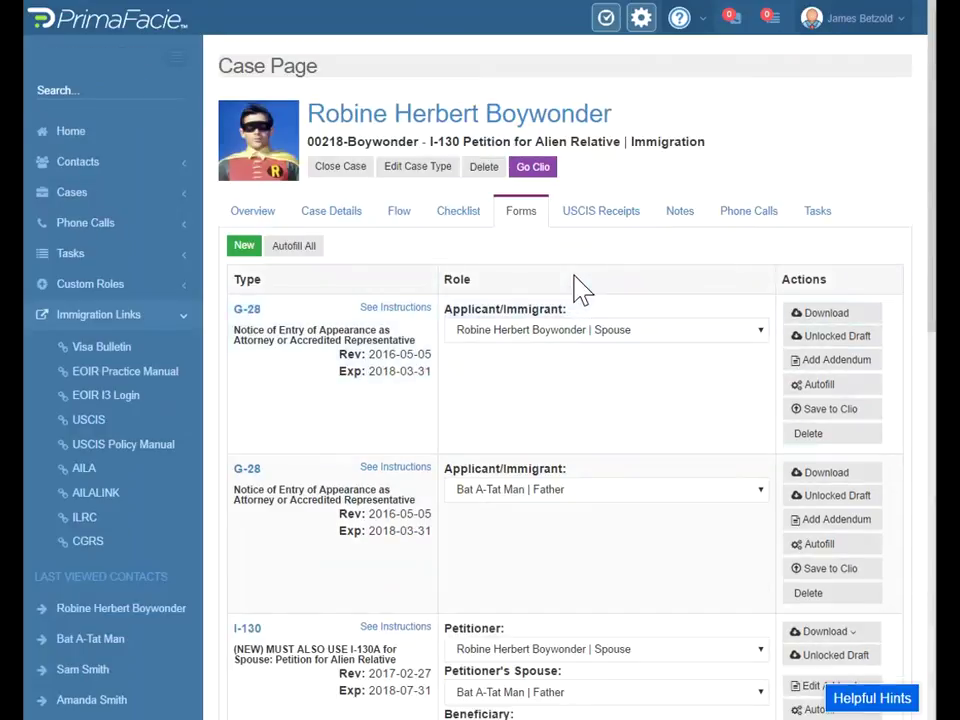
- Add an I-130 Petition for Alien Relative receipt with its receipt number, then look it up on USCIS
click(596, 222)
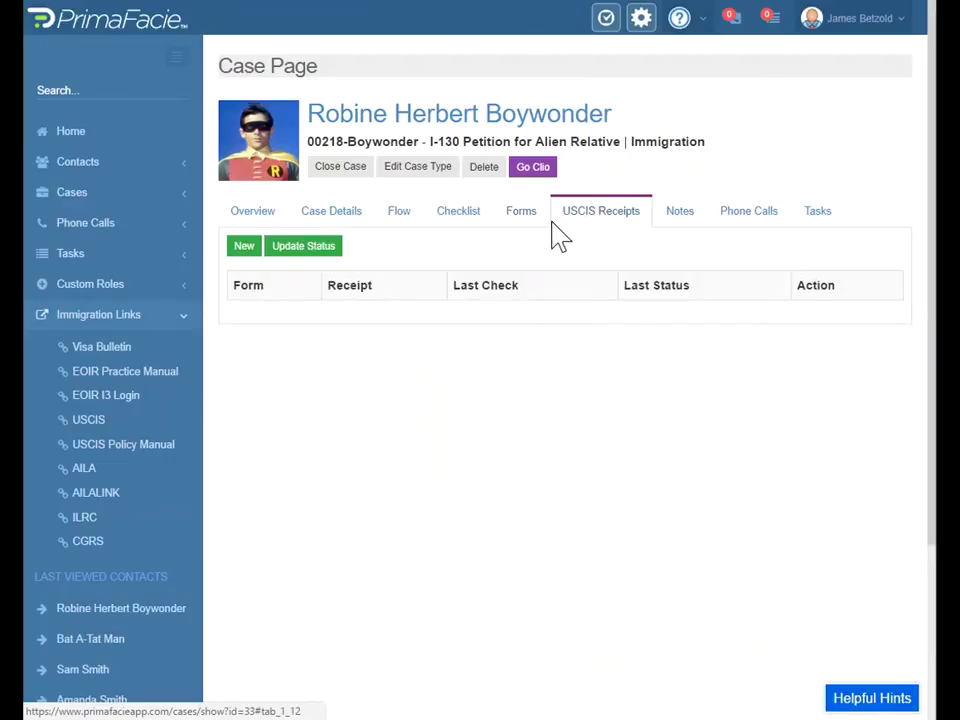
click(245, 250)
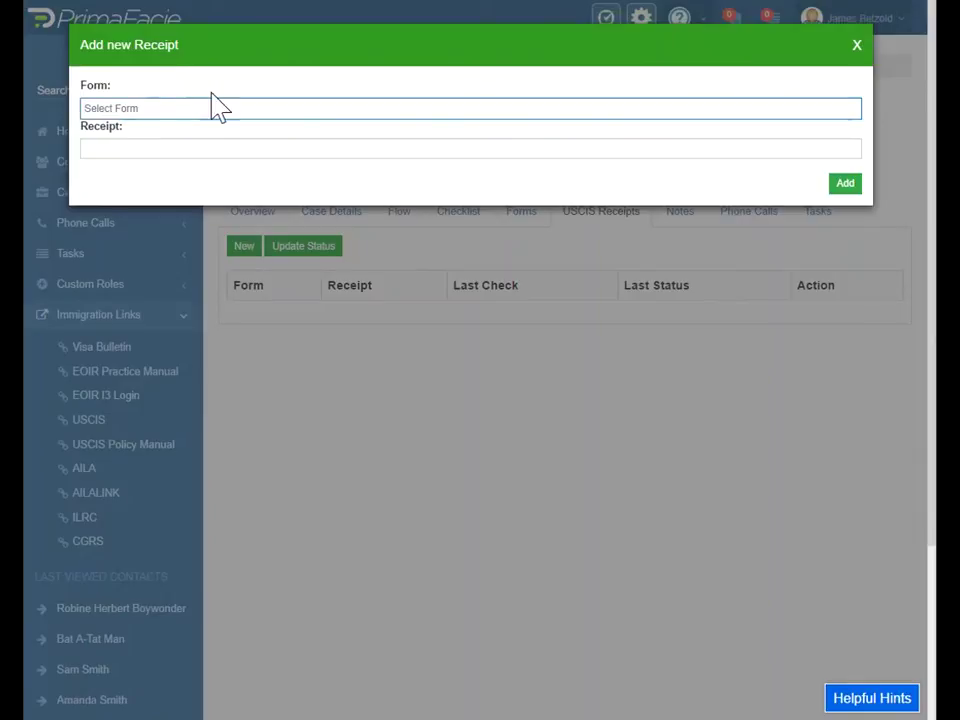
click(236, 109)
text(I-130)
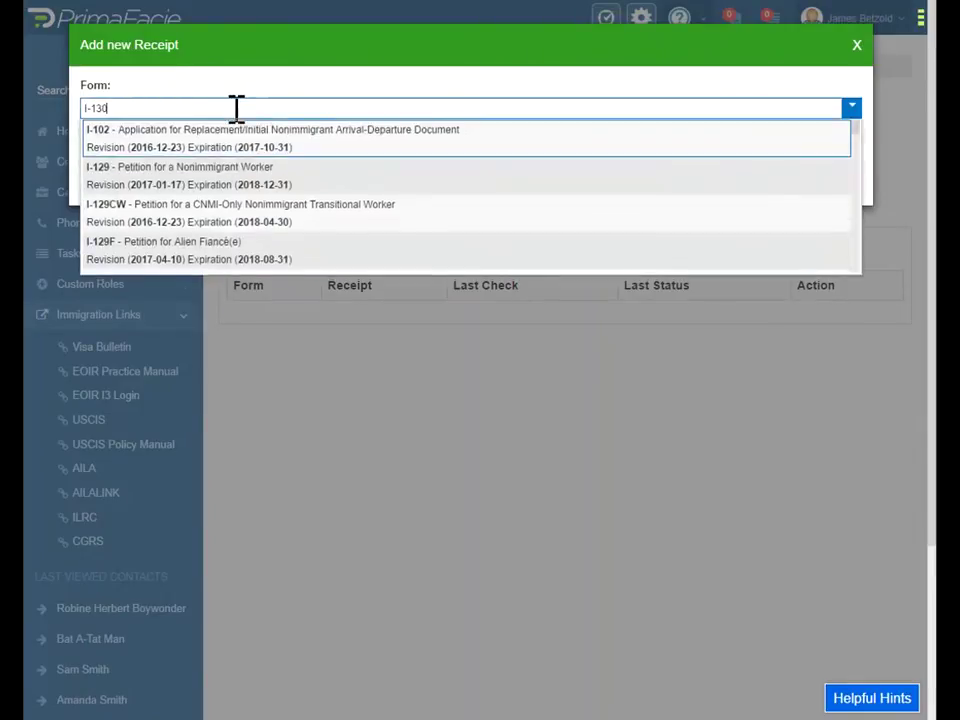
click(193, 148)
click(201, 146)
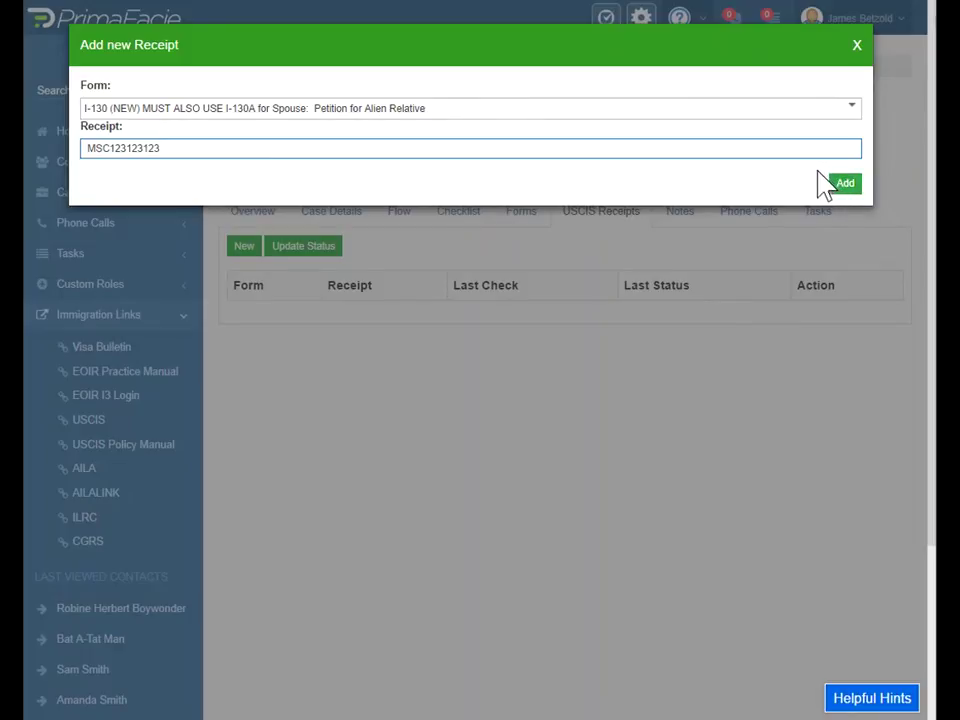
click(845, 186)
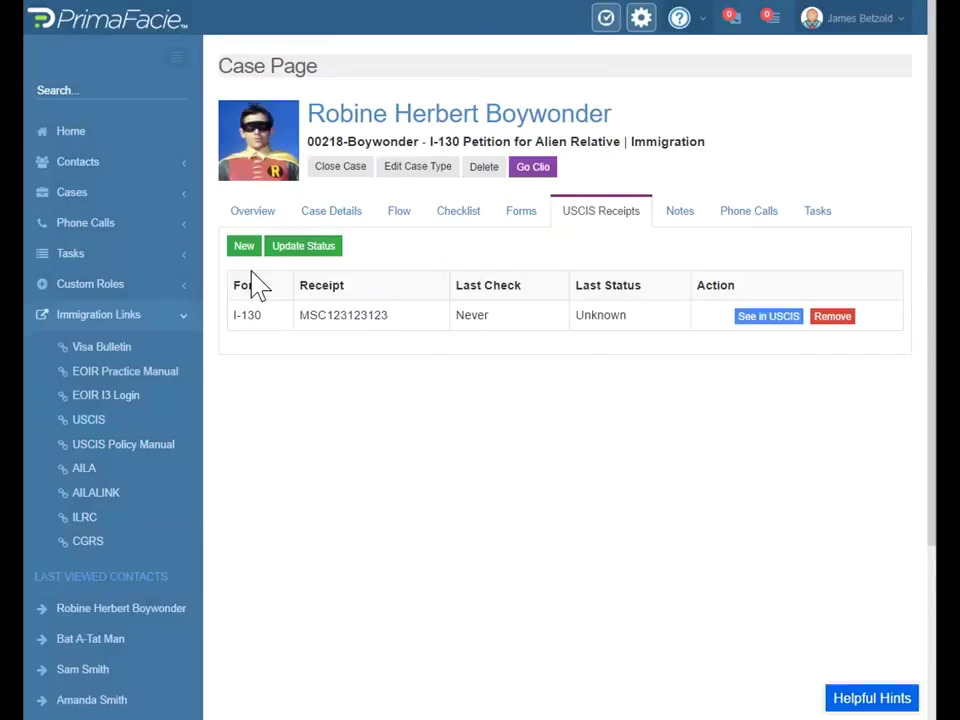
click(775, 317)
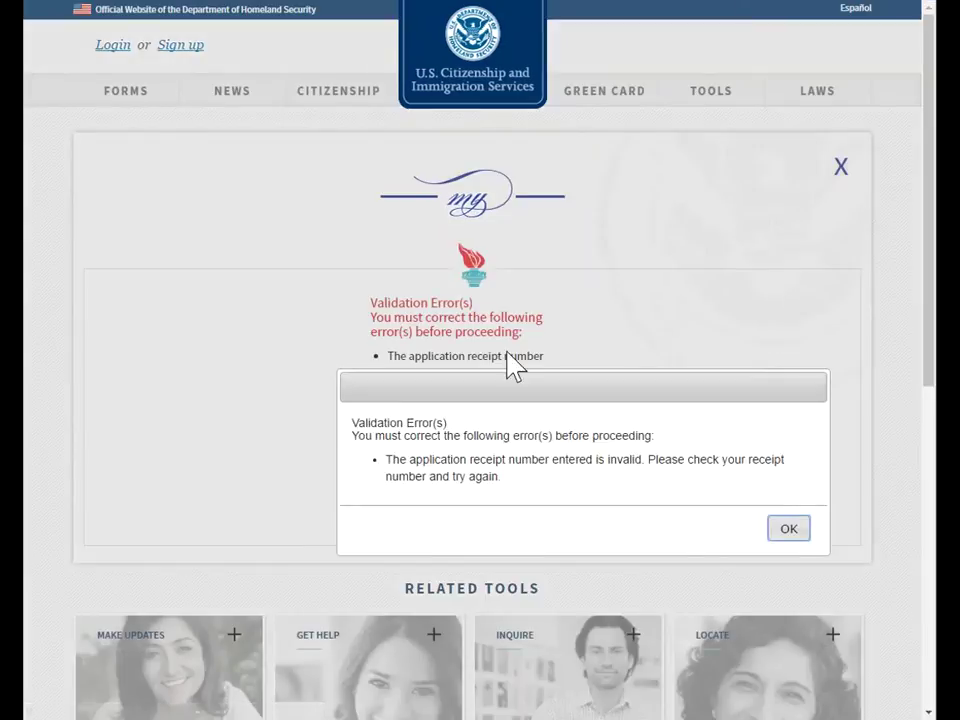
click(785, 530)
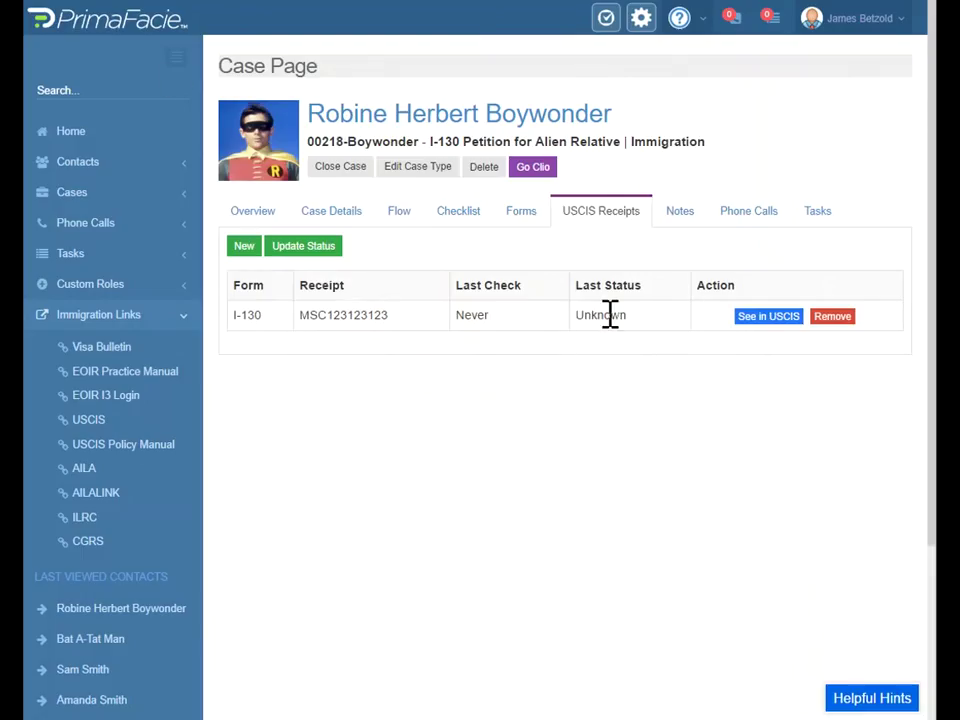
- Update the I-130 receipt's USCIS status, then view the Notes, Phone Calls, Tasks and Custom Roles
click(297, 250)
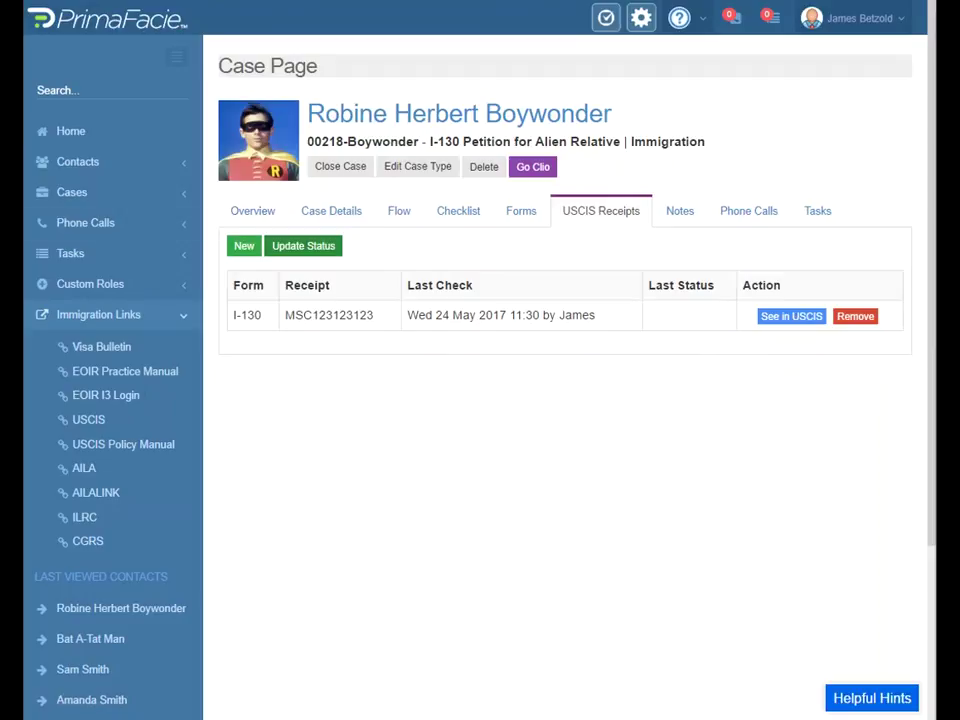
click(680, 212)
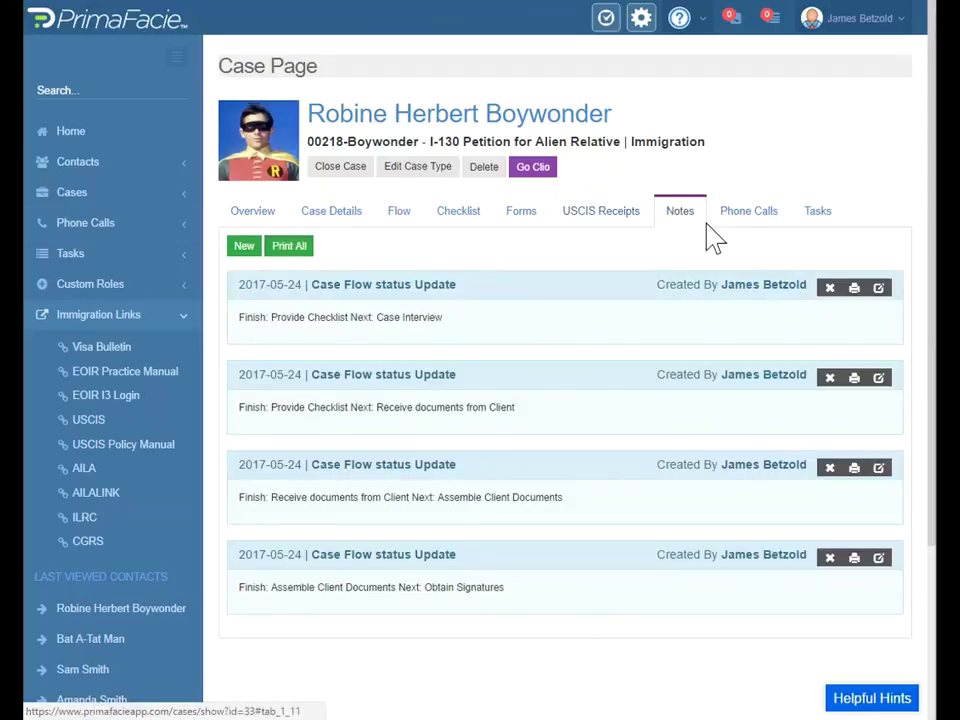
click(748, 220)
click(817, 222)
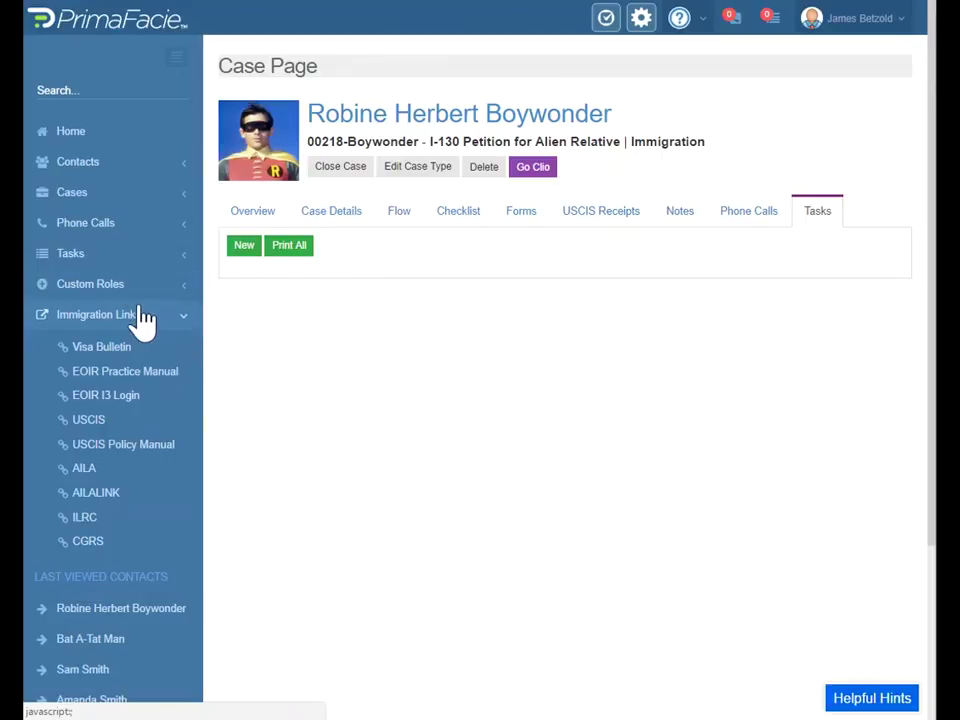
click(105, 285)
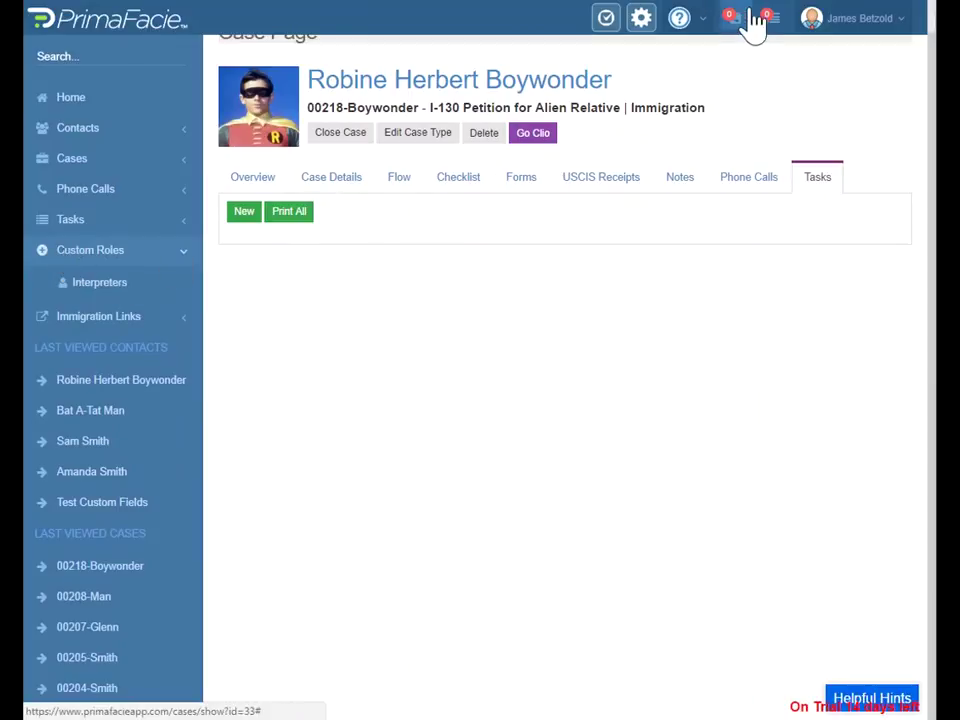
- Open the Administrator Panel for Brevort Law from the user menu and zoom the page out
click(866, 24)
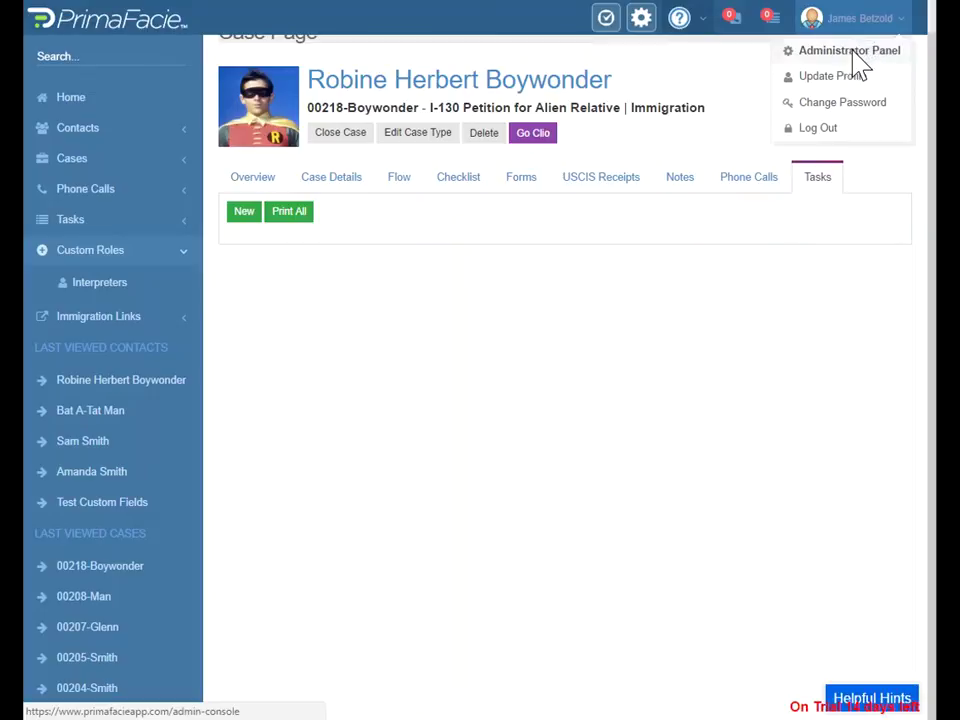
click(855, 55)
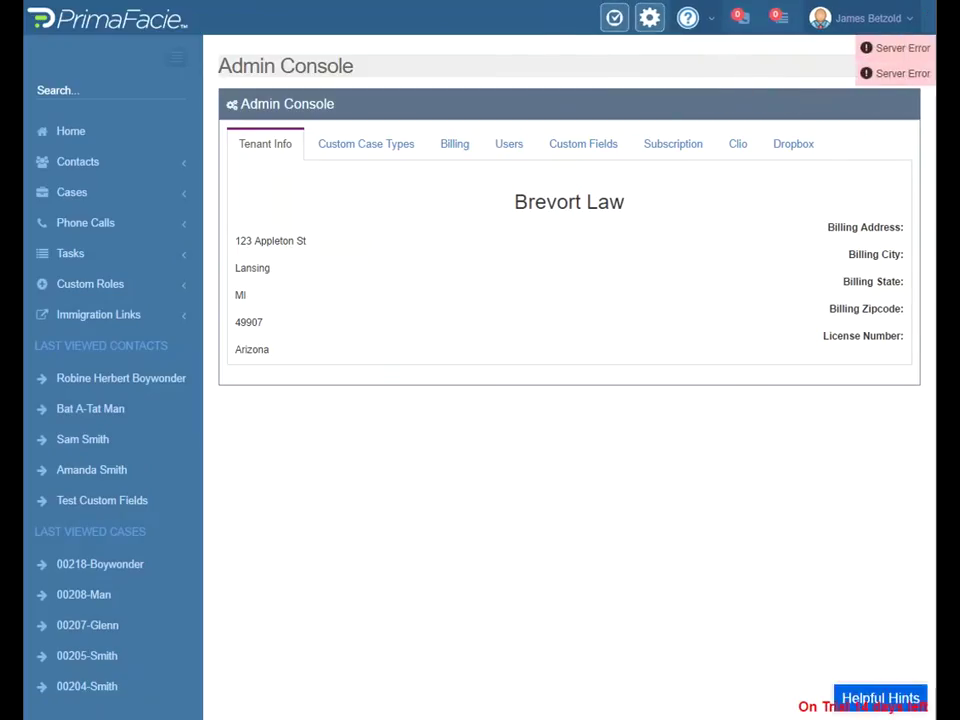
key(ctrl+minus)
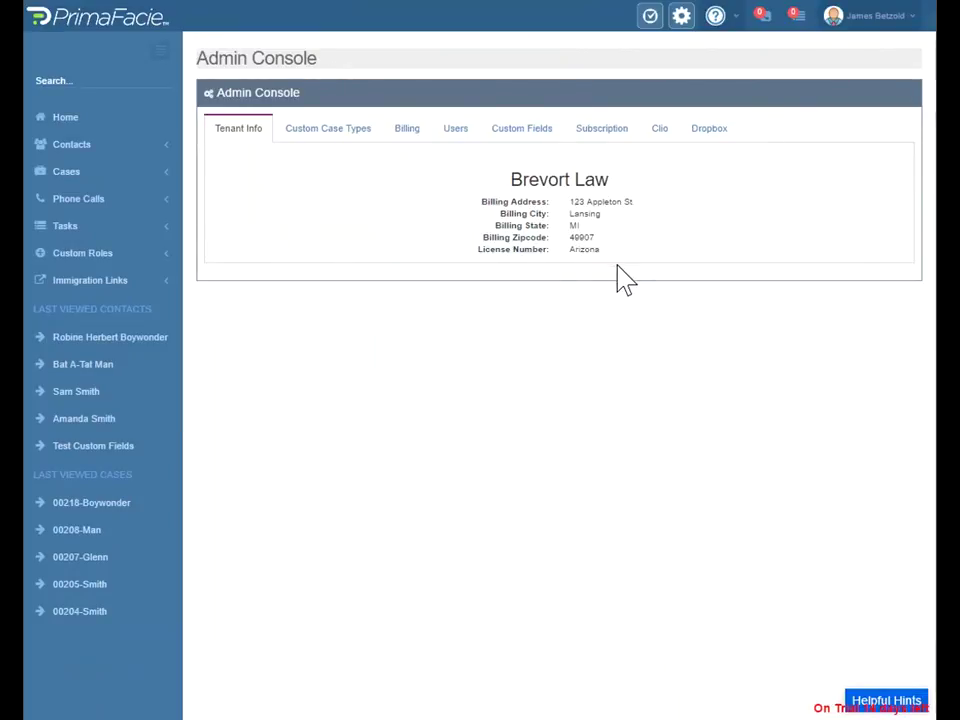
- On Custom Case Types, add a new case type named 'You Law I-130 Case Type'
click(321, 140)
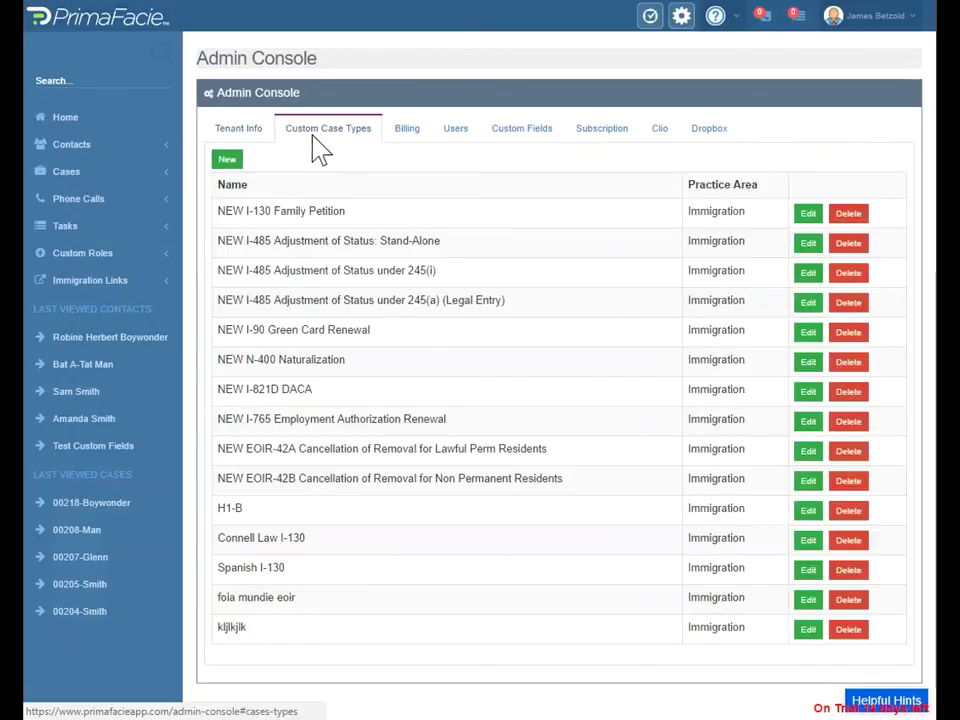
key(ctrl+plus)
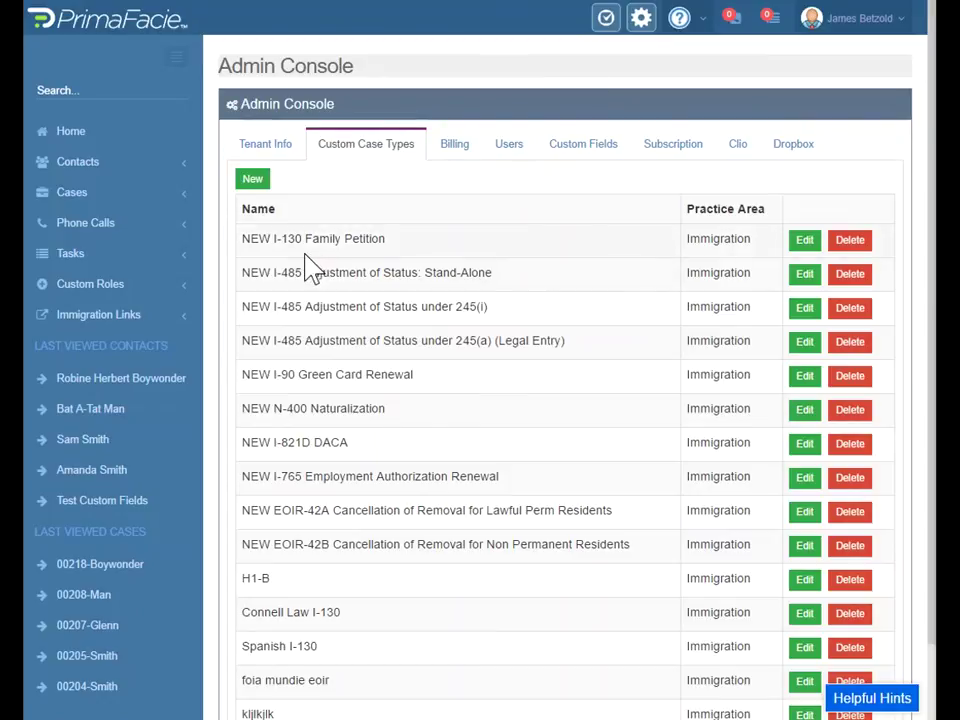
scroll(300, 280, down, 1)
scroll(345, 326, up, 1)
click(253, 180)
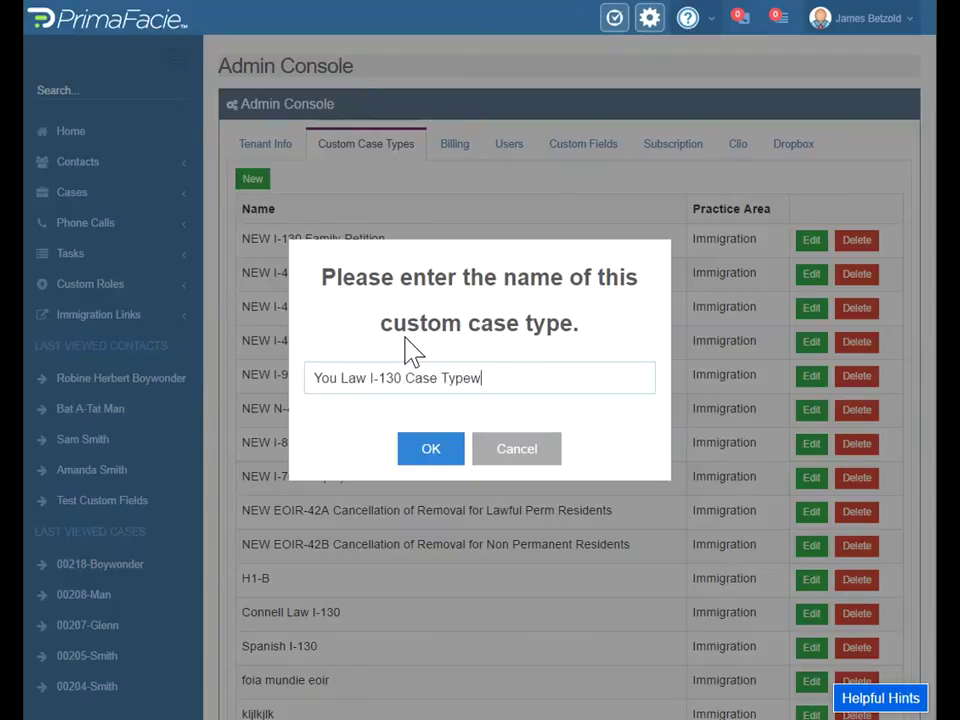
click(427, 458)
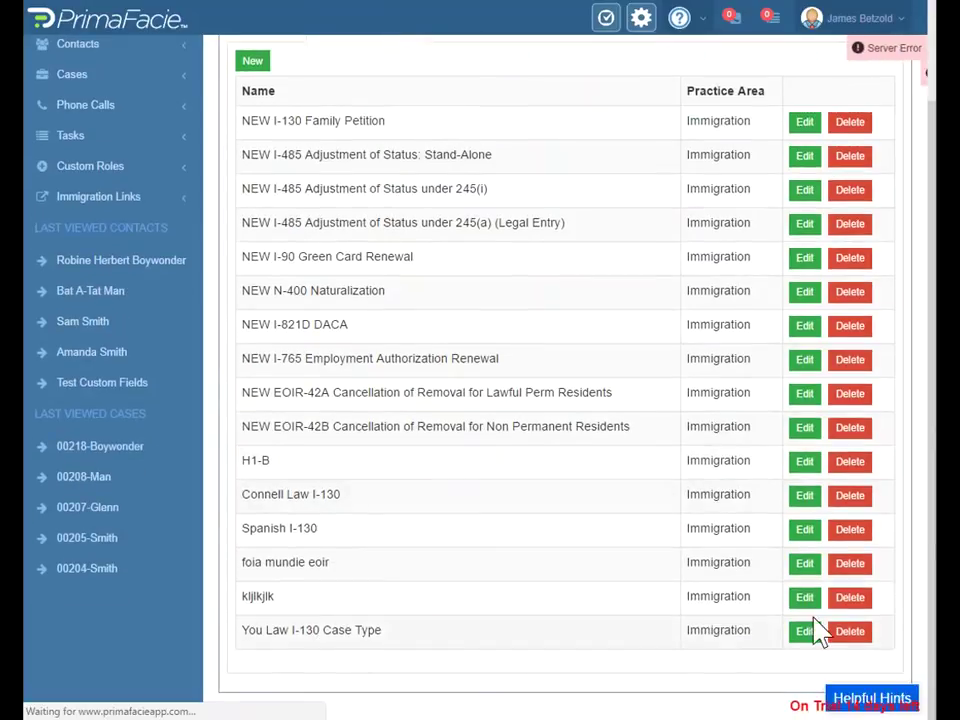
- Edit the new case type and attach two G-28 forms to it
click(808, 638)
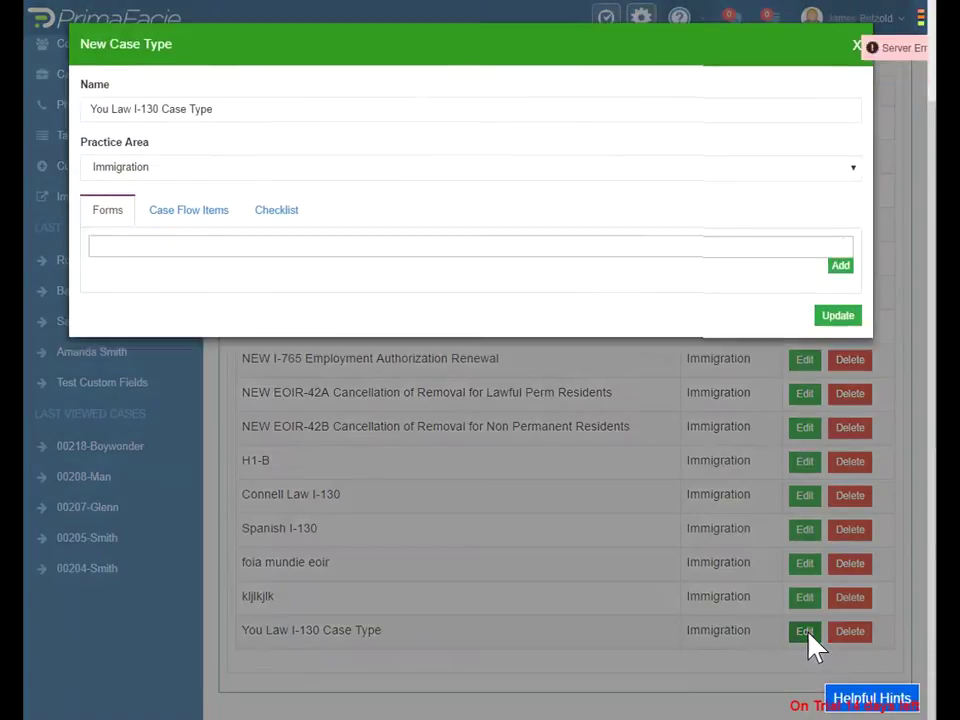
click(126, 245)
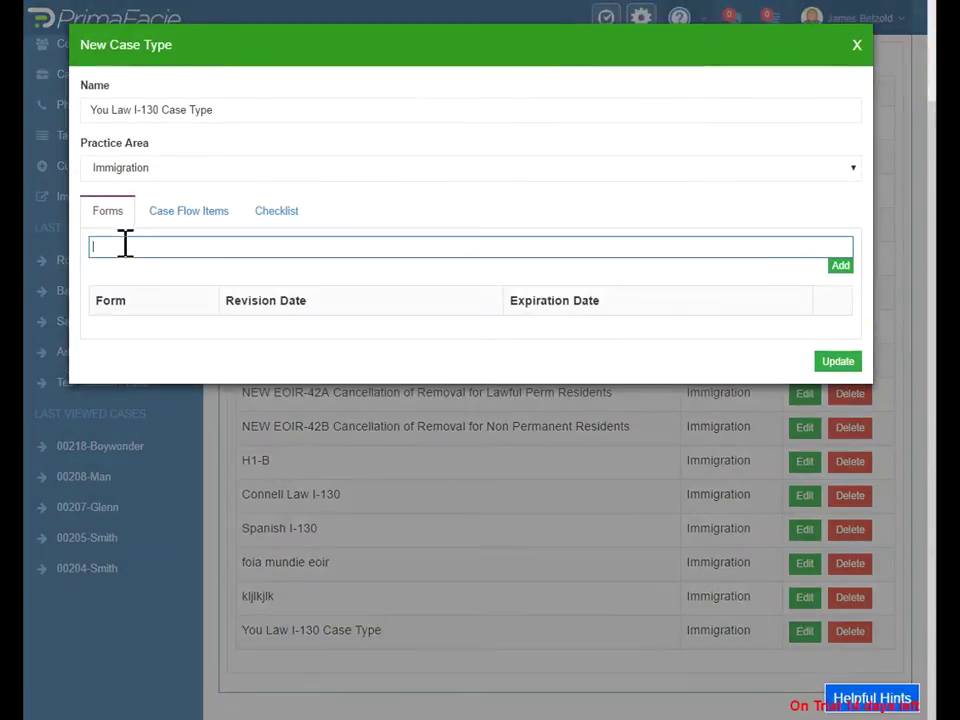
text(G-28)
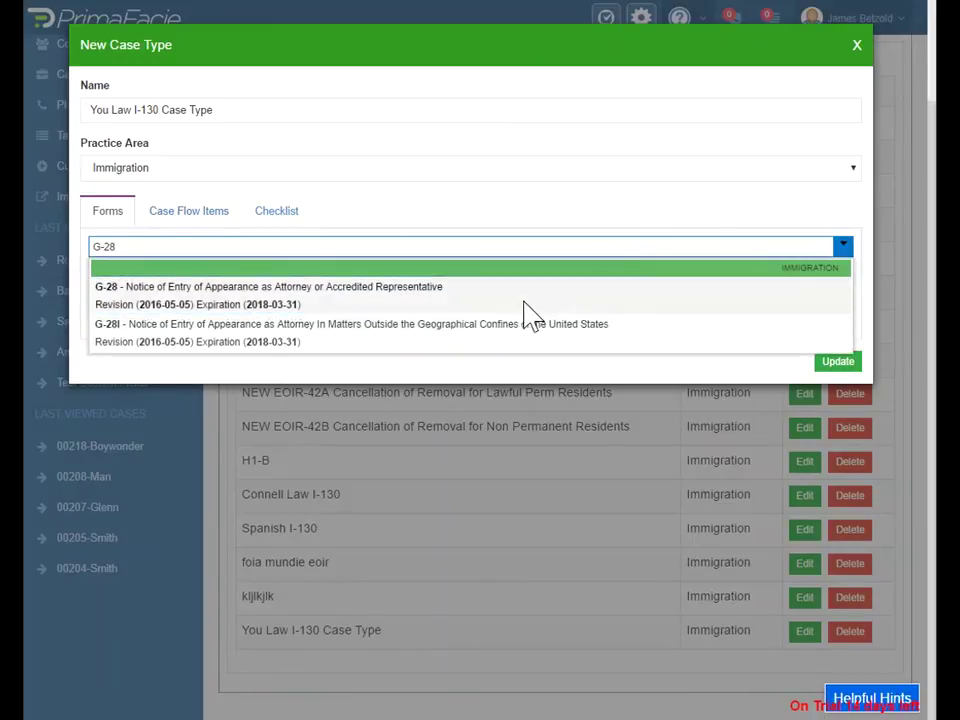
click(525, 305)
click(840, 266)
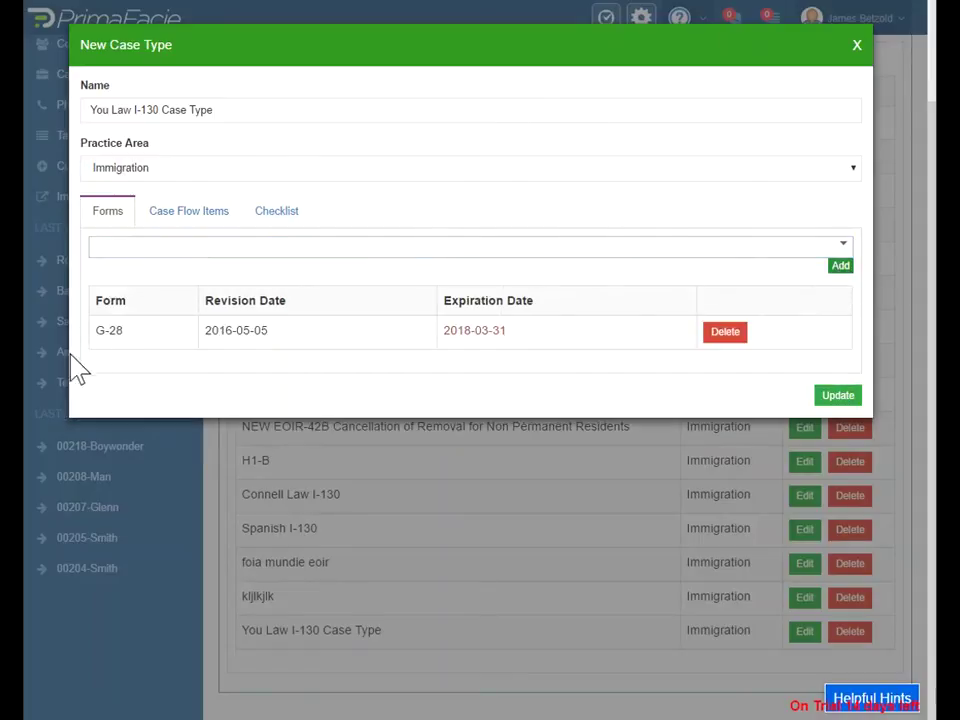
click(123, 246)
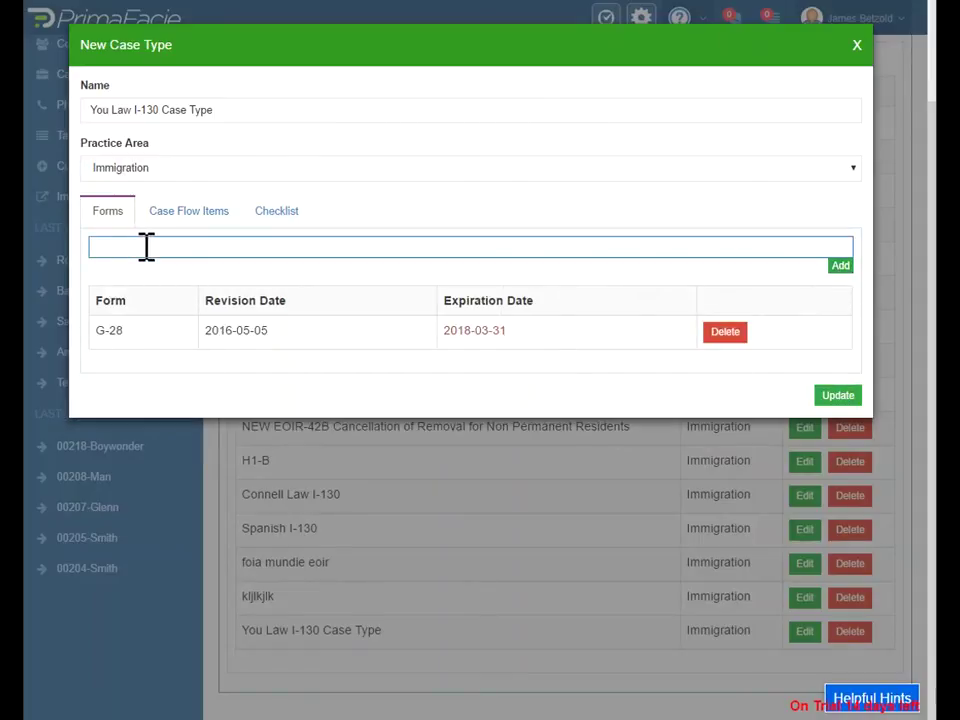
text(G-28)
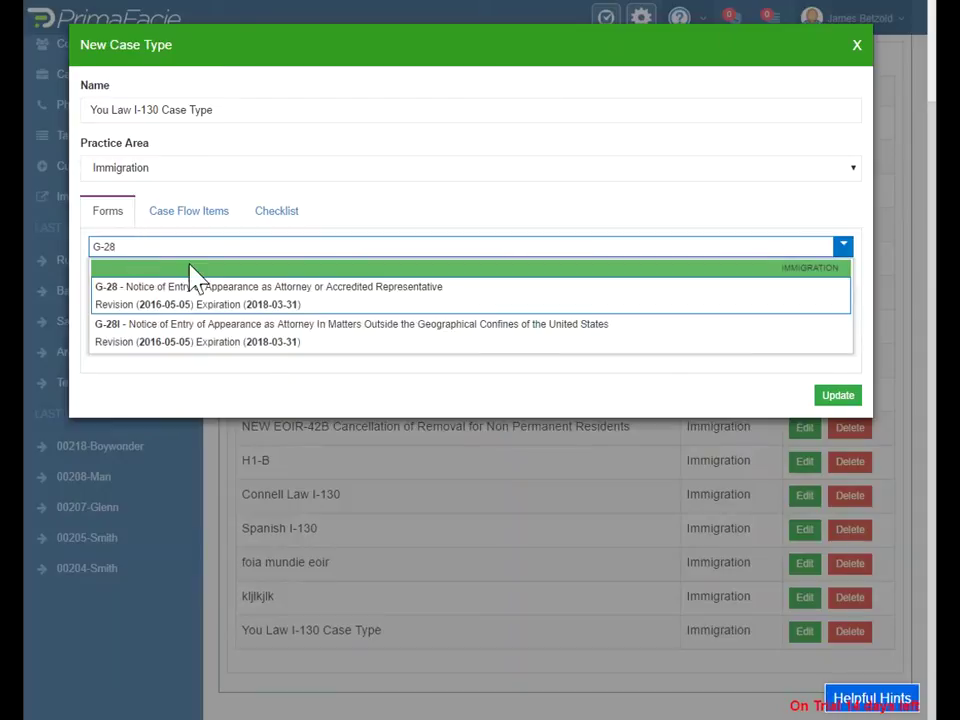
click(200, 290)
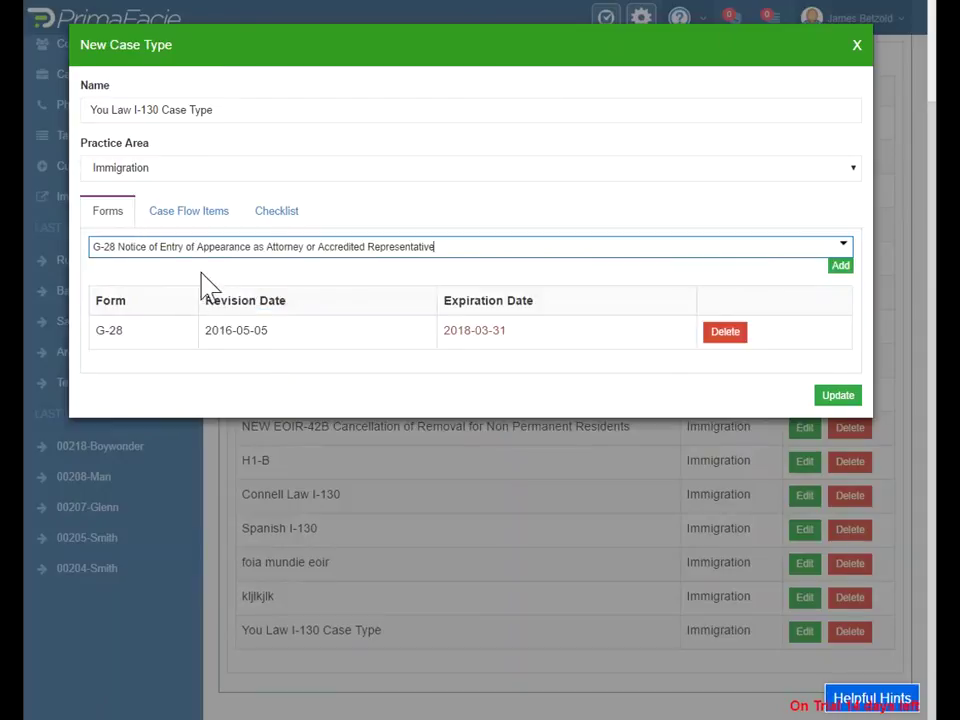
click(840, 266)
- Attach the I-130 form and show the case type's Case Flow Items
click(418, 243)
text(I-130)
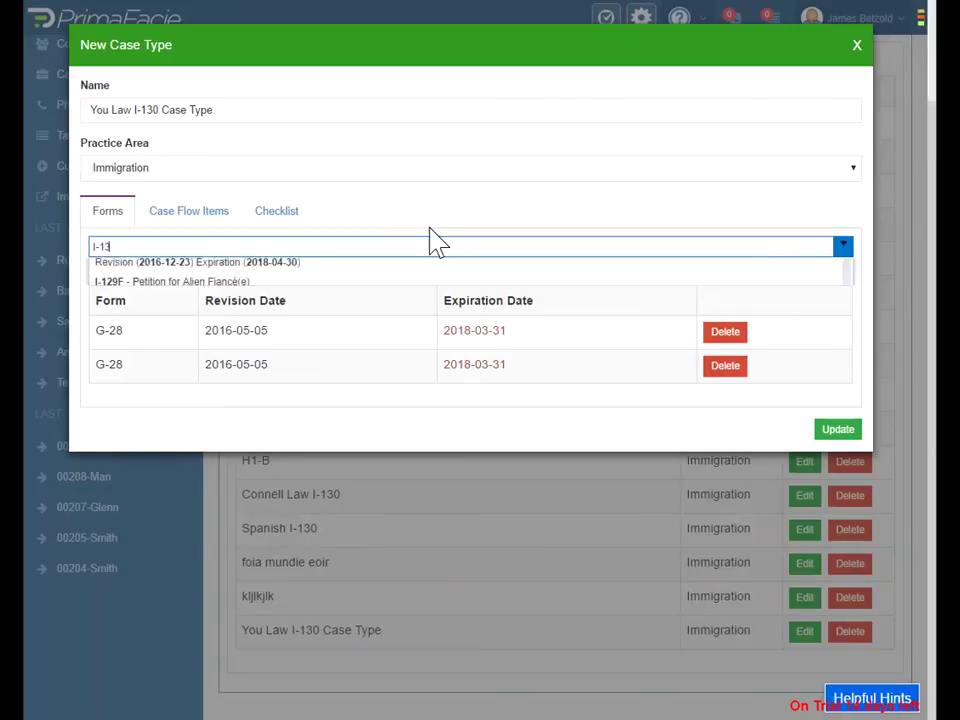
click(208, 292)
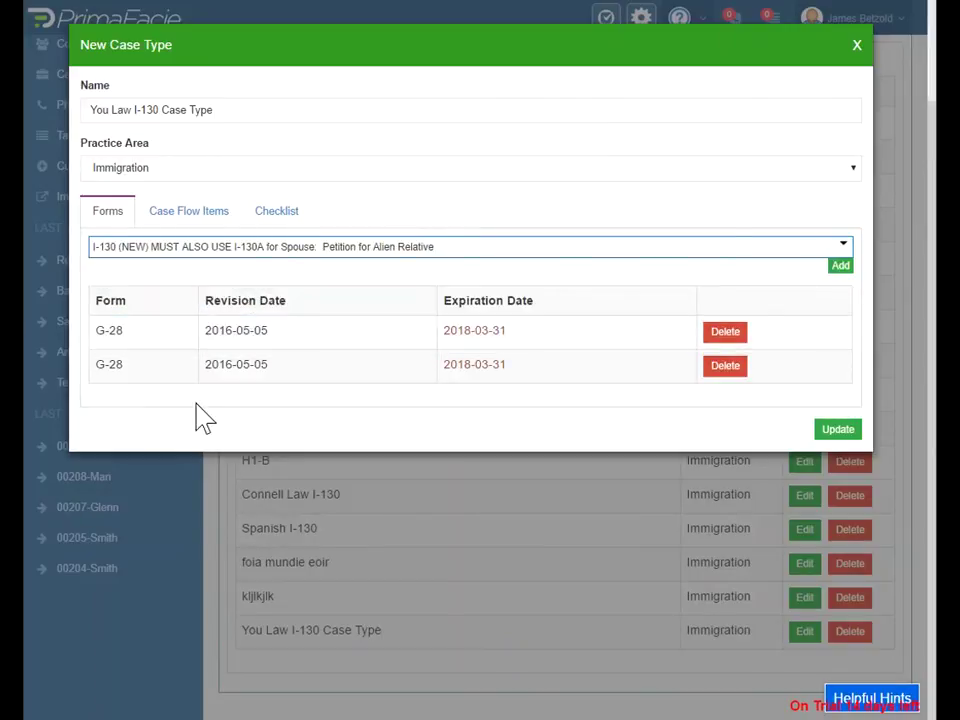
click(841, 267)
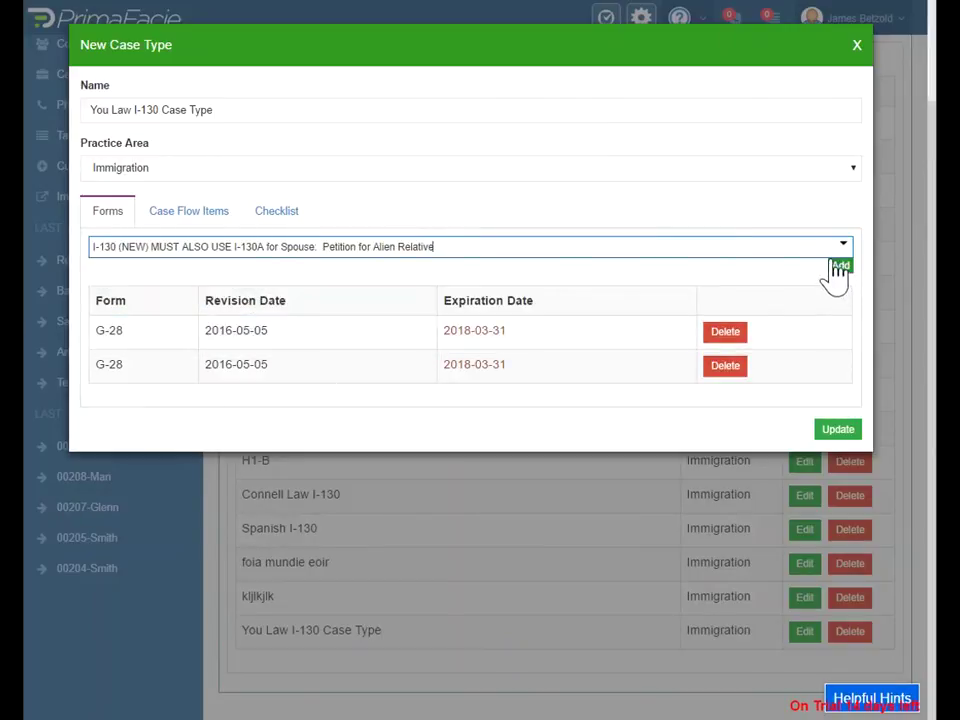
click(841, 268)
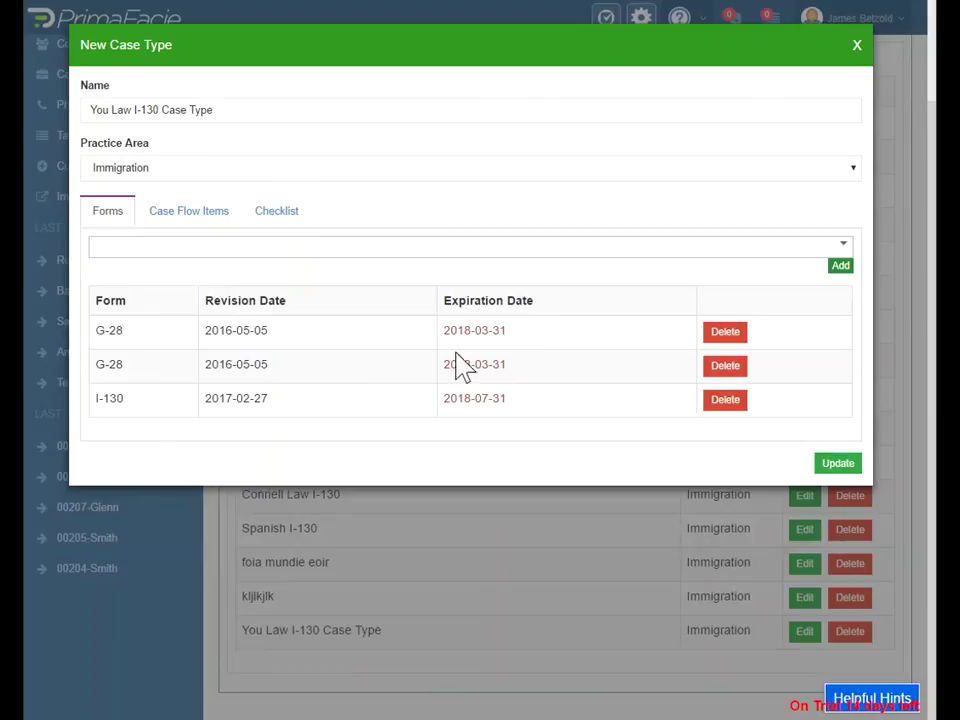
click(180, 218)
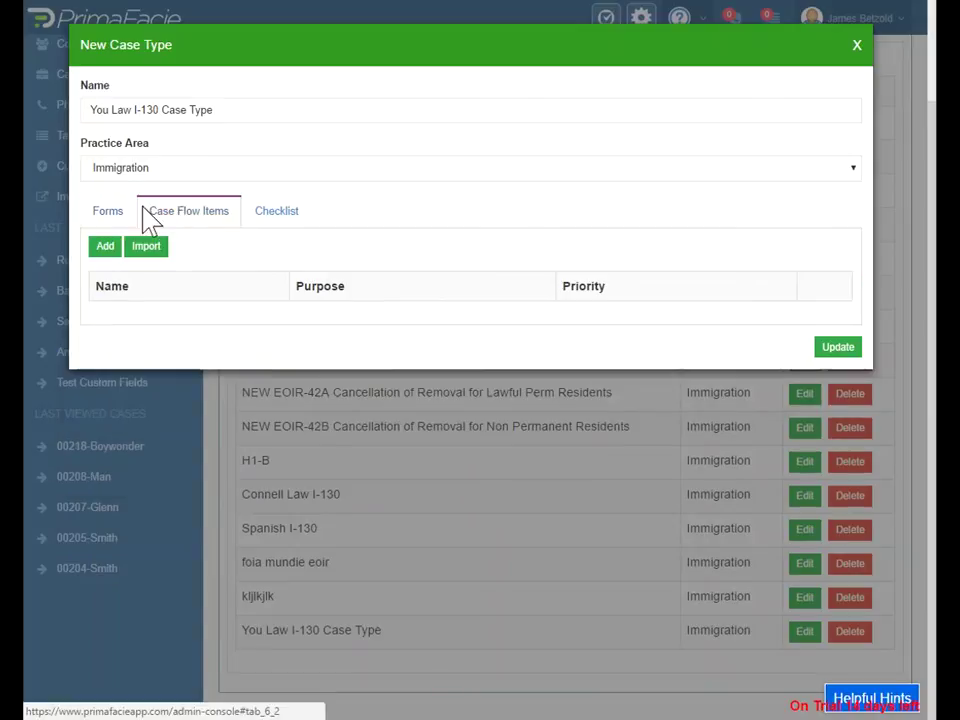
- Save the case type, then reopen it on its Case Flow Items
click(106, 214)
click(838, 465)
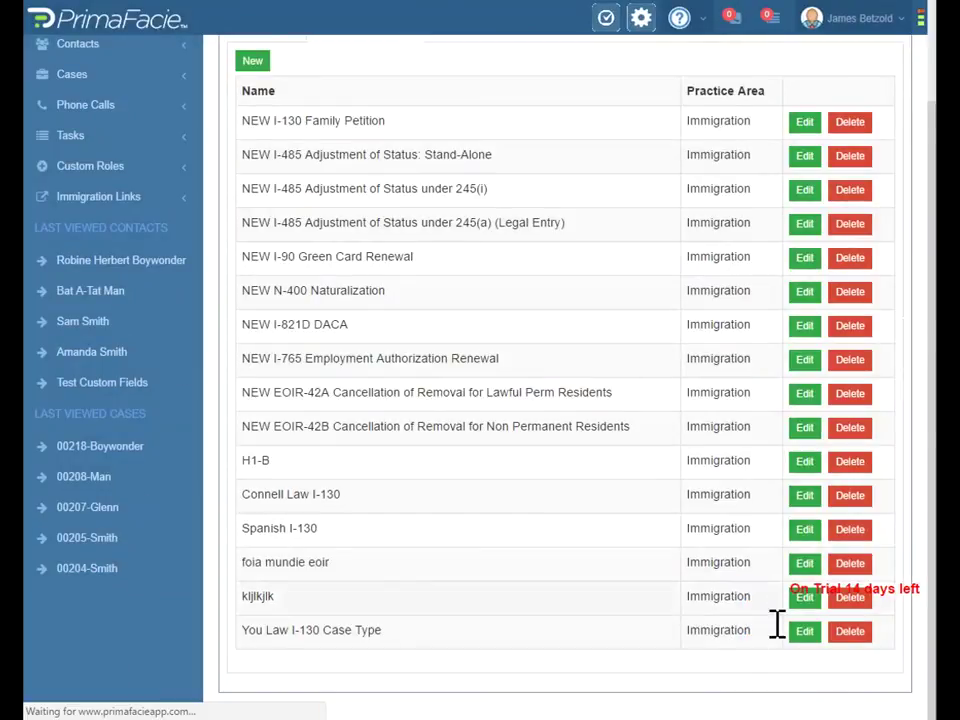
click(804, 631)
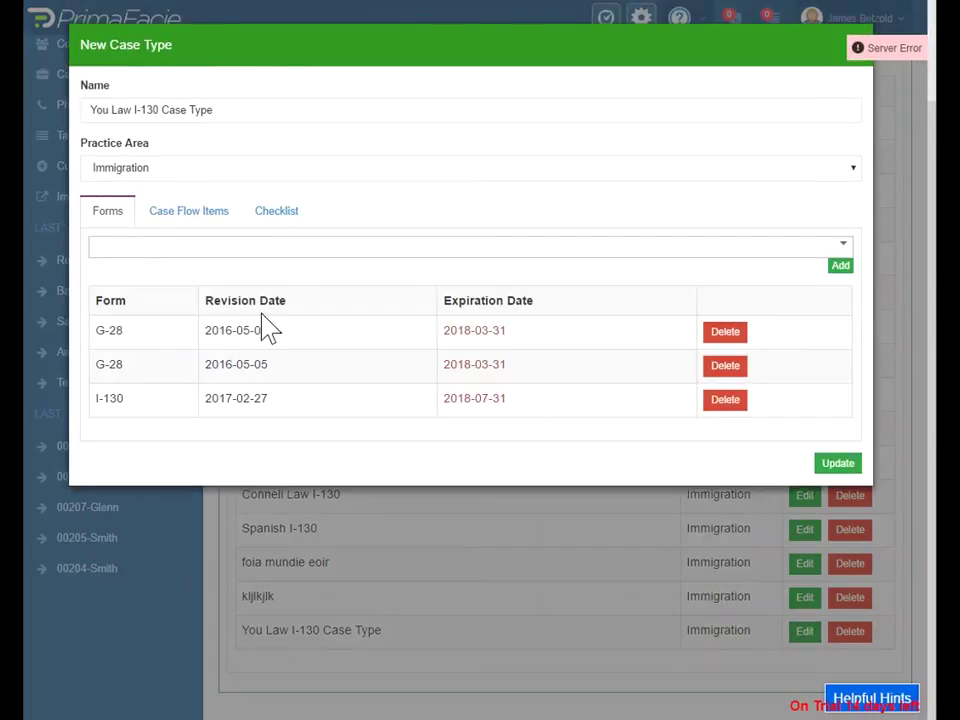
click(158, 216)
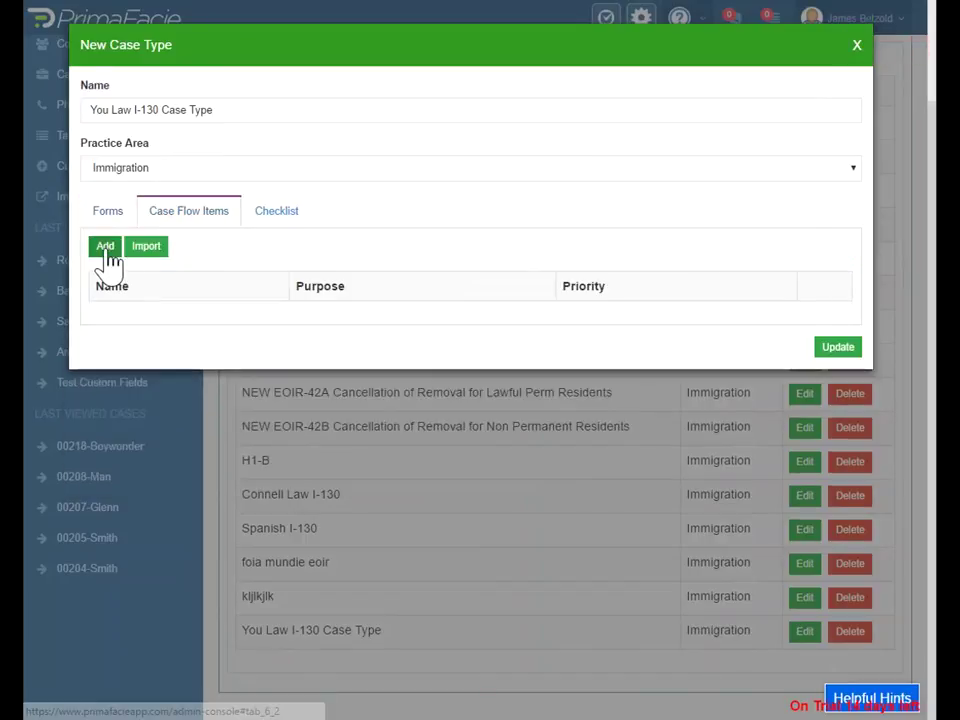
- Create a priority-10 flow item named 'Hi There... Items <br>' with a bold 'Hola!' second line
click(105, 248)
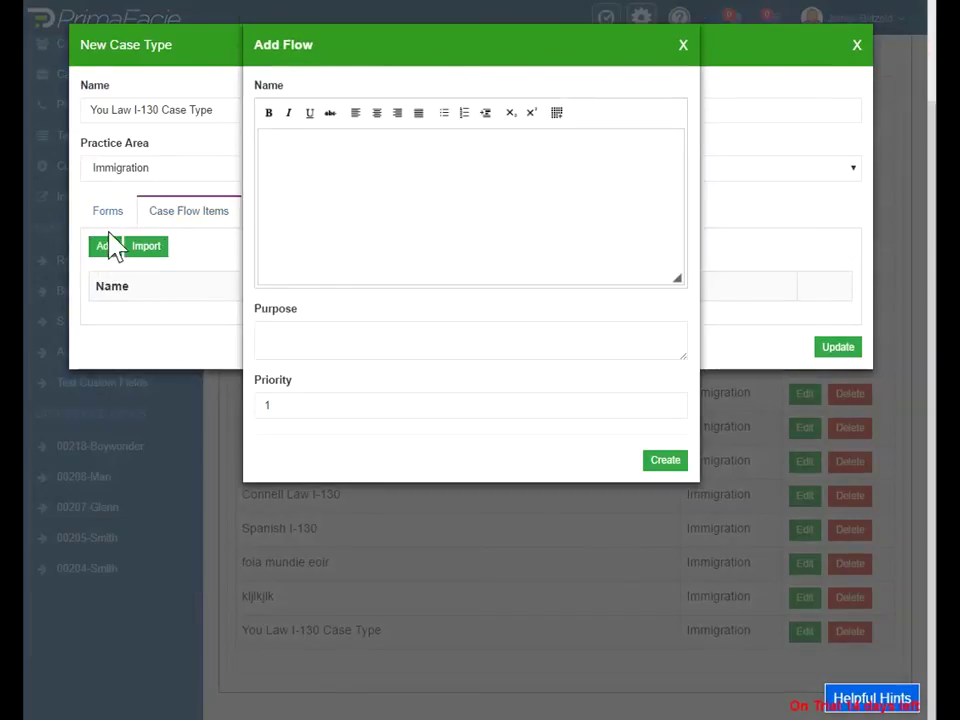
click(296, 406)
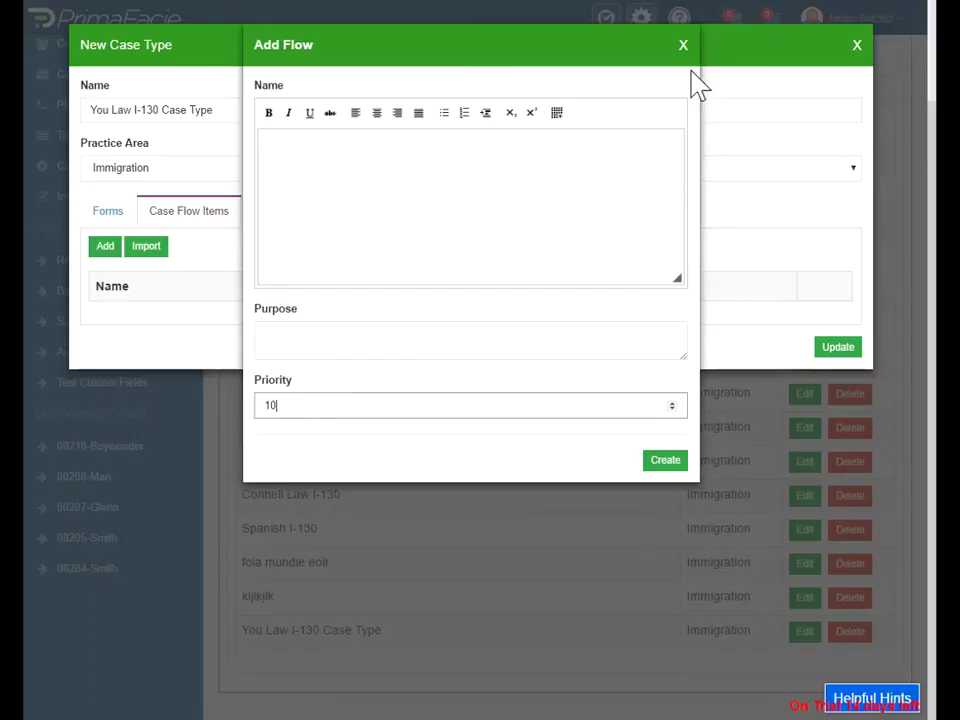
click(386, 151)
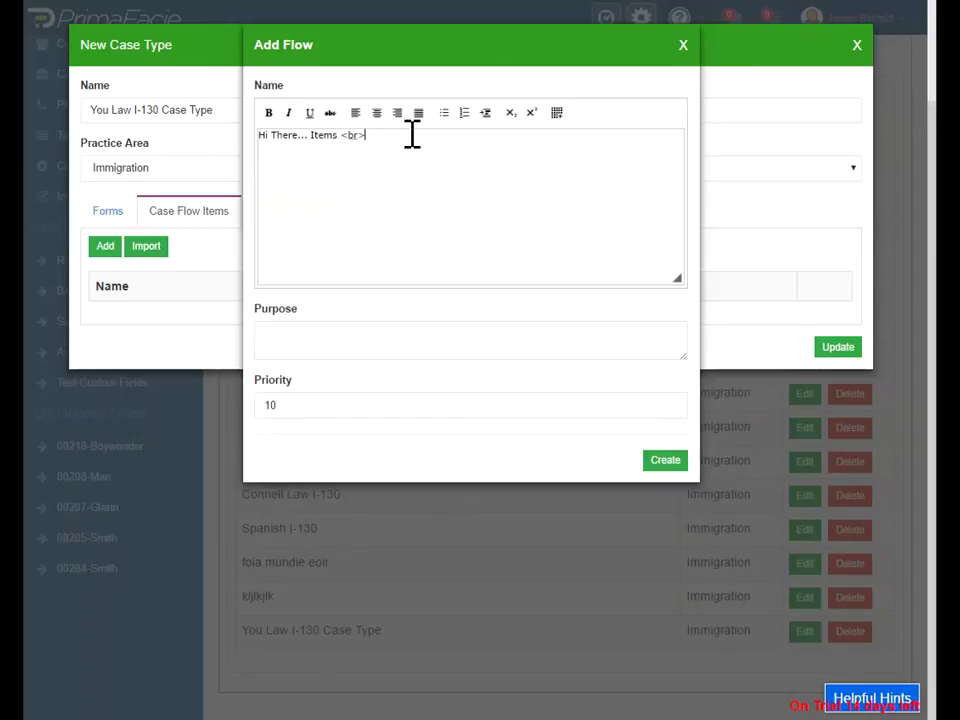
key(Return)
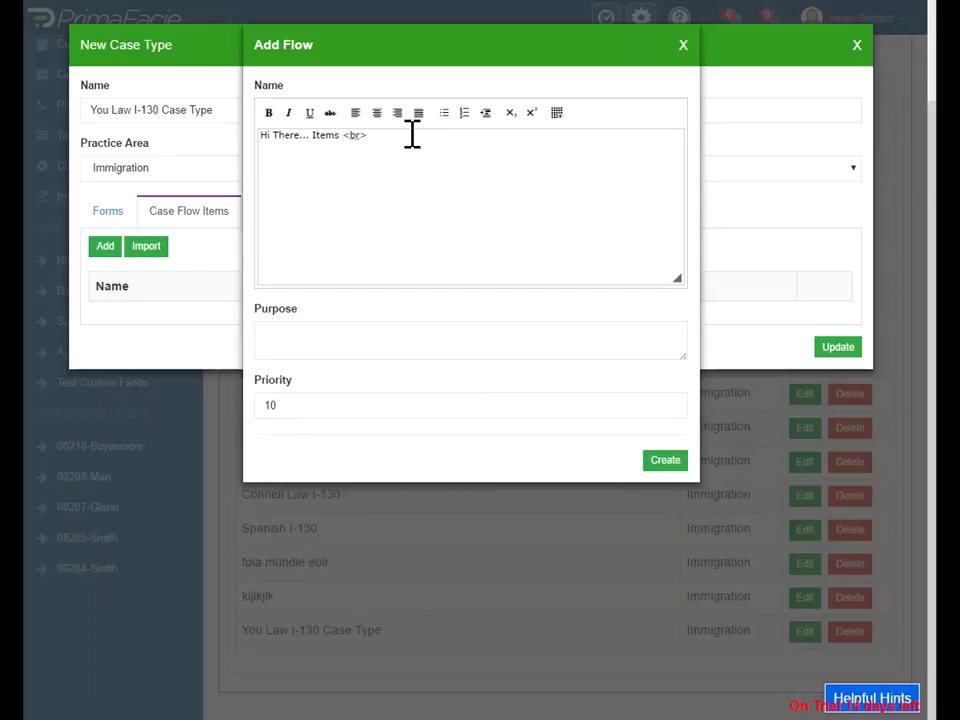
text(Hola!)
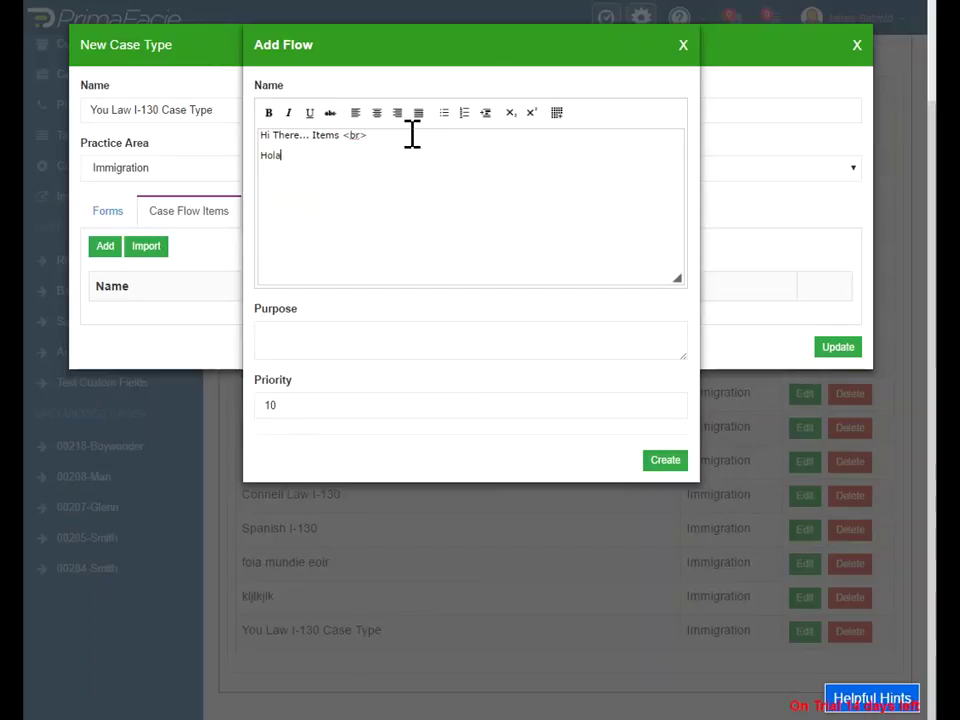
double_click(283, 156)
click(268, 113)
click(301, 157)
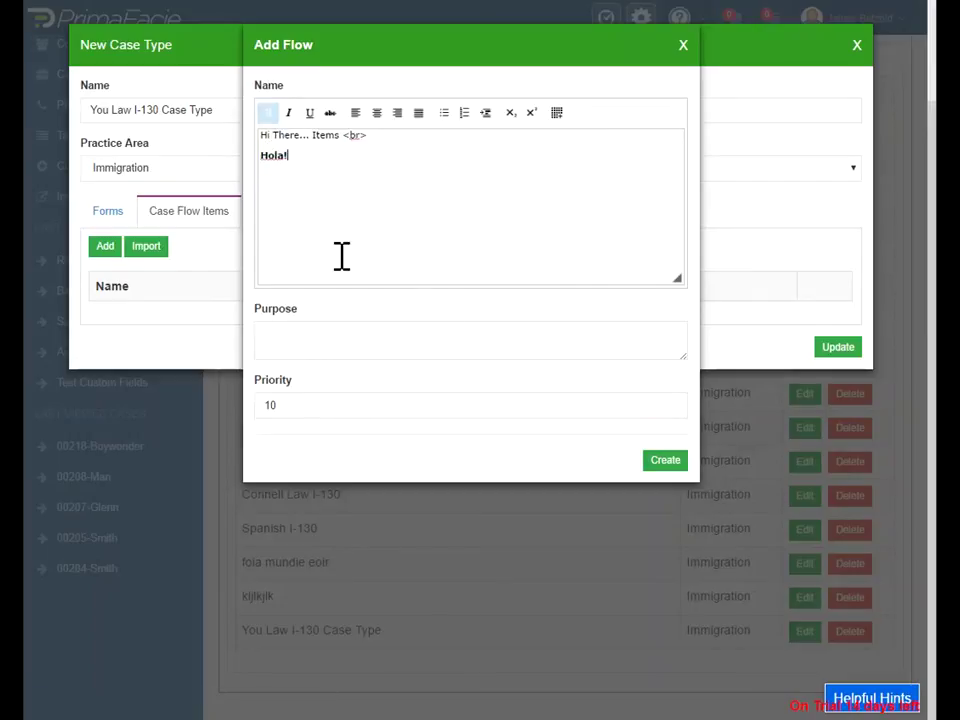
click(665, 462)
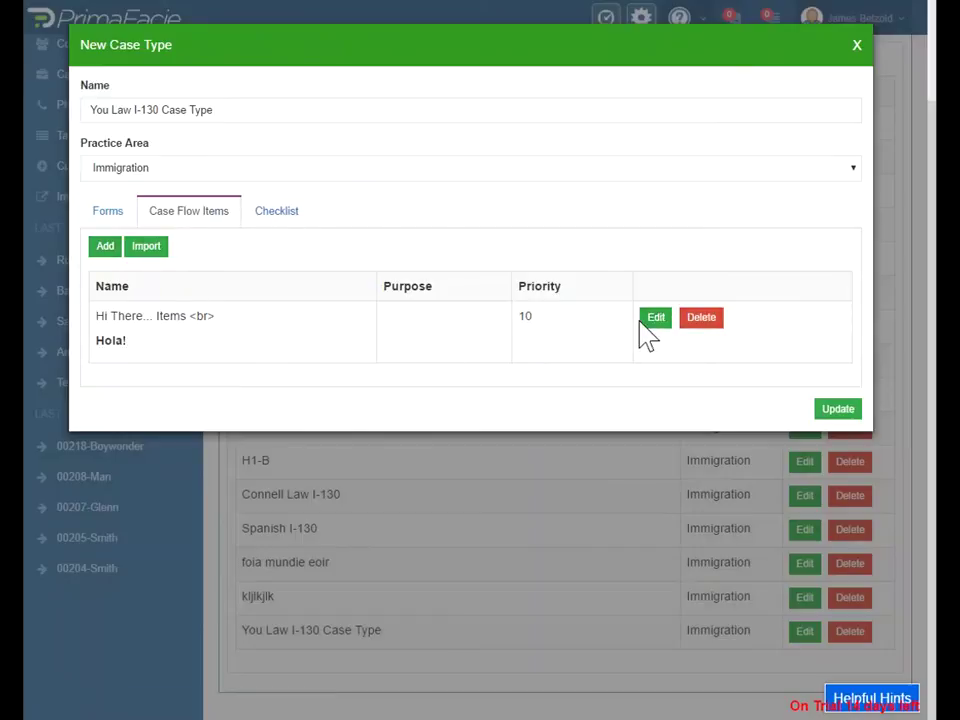
- Import flow items from I-130 Petition for Alien Relative, then edit the Provide Checklist item
click(153, 258)
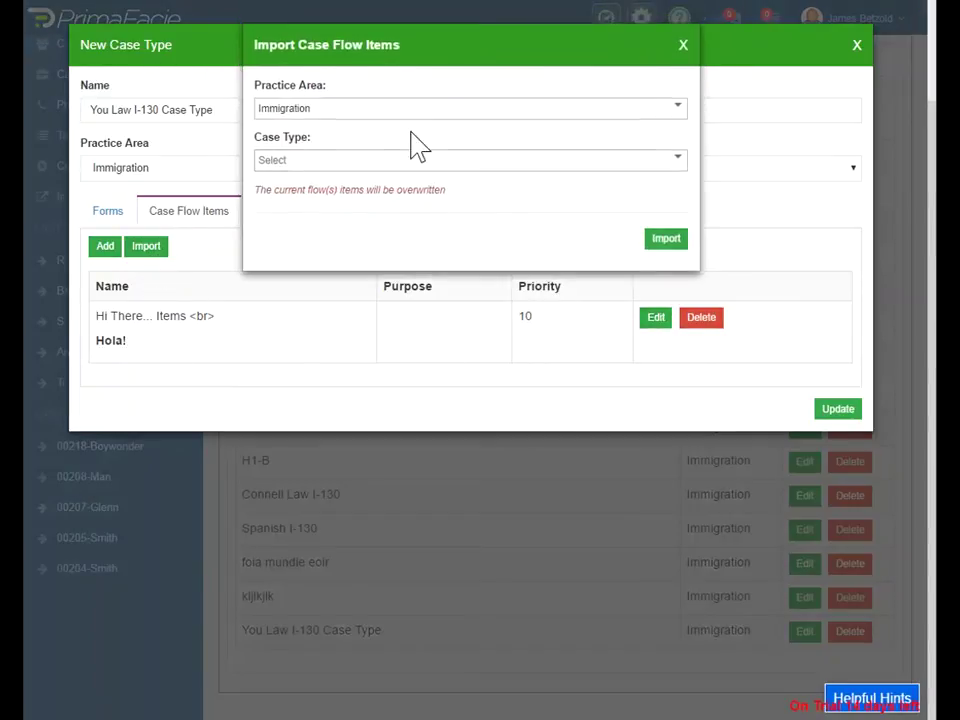
click(613, 163)
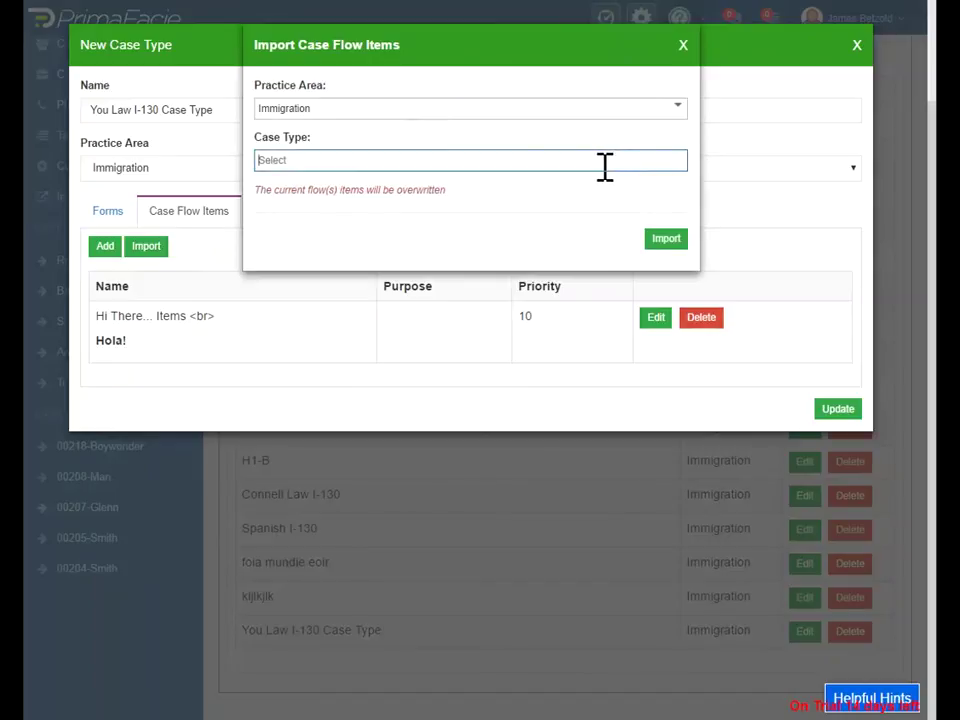
text(130)
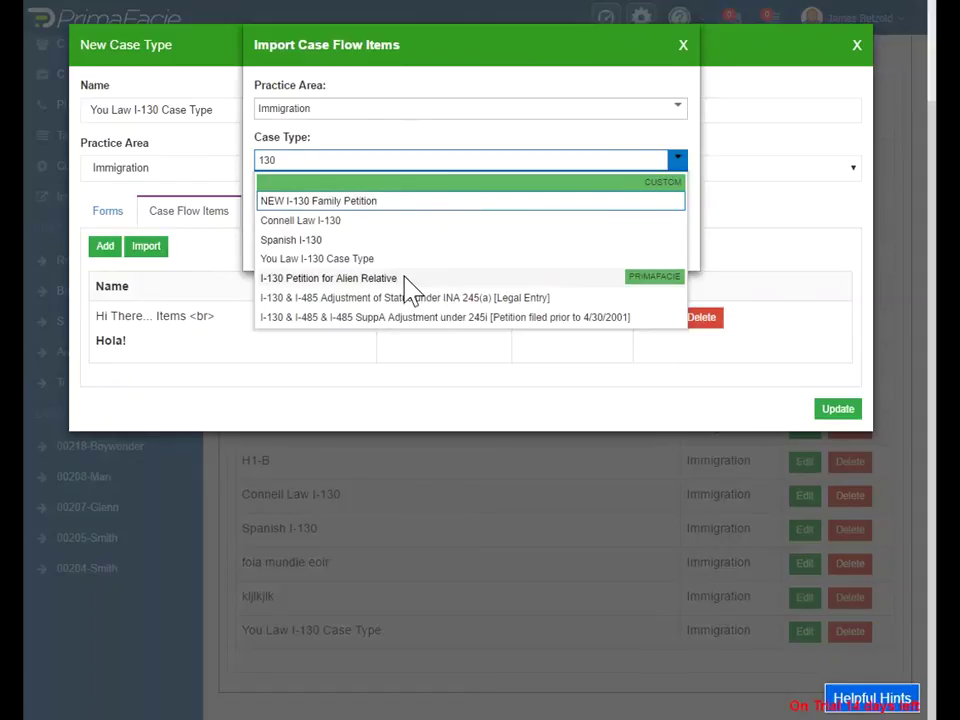
click(402, 281)
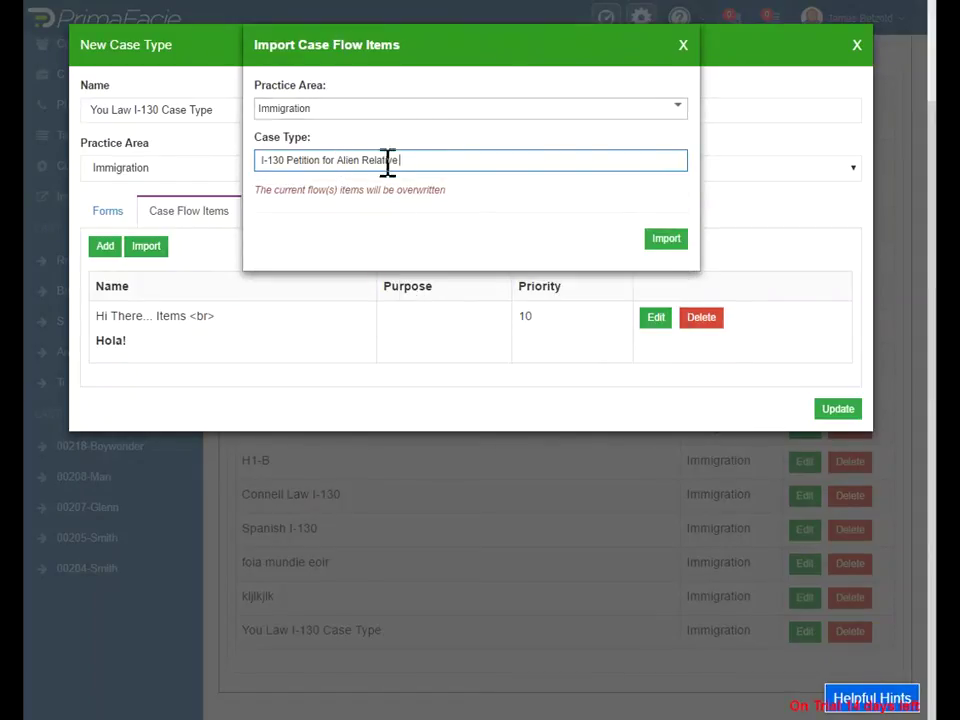
click(666, 240)
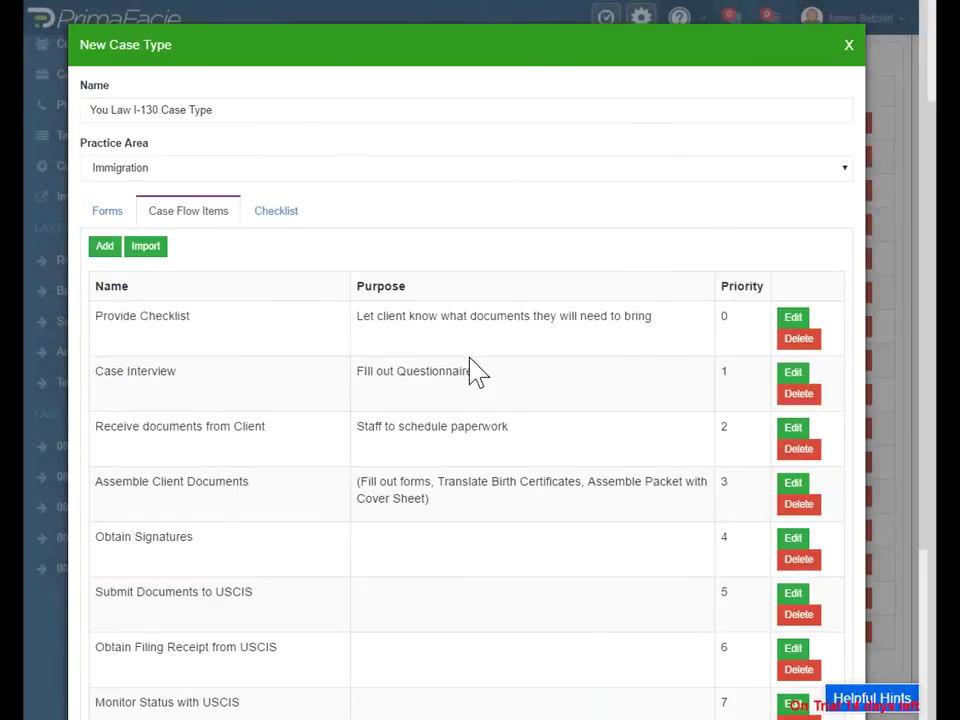
scroll(469, 371, down, 3)
scroll(469, 371, up, 3)
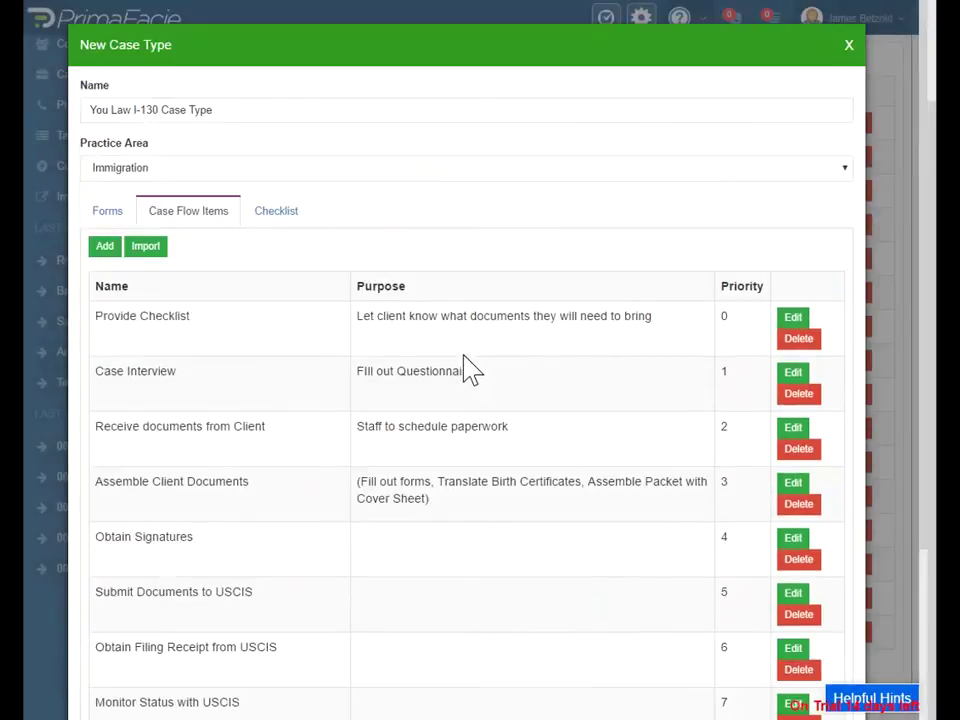
click(799, 322)
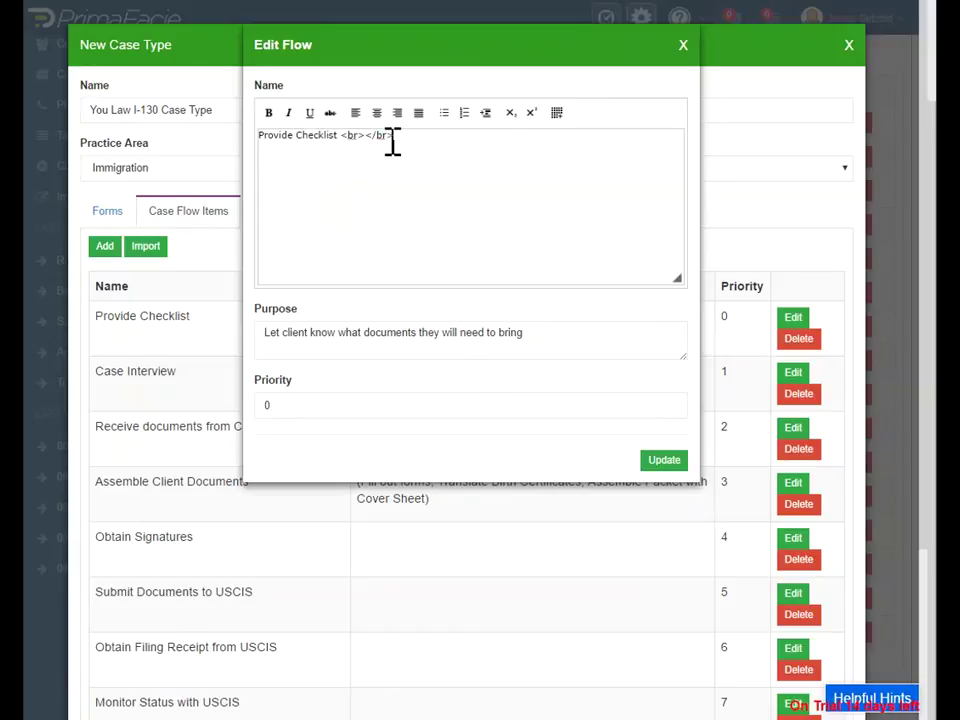
- Add a '1' line and a bulleted 'Hi' to Provide Checklist, save it, and view the Checklist
key(Return)
text(1)
key(Return)
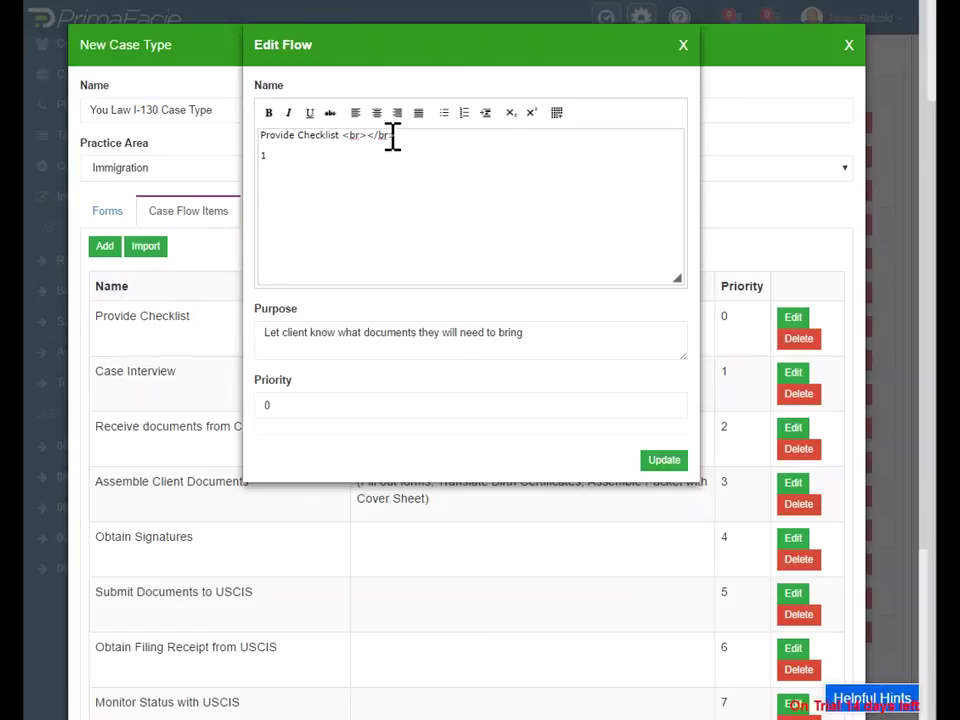
click(444, 113)
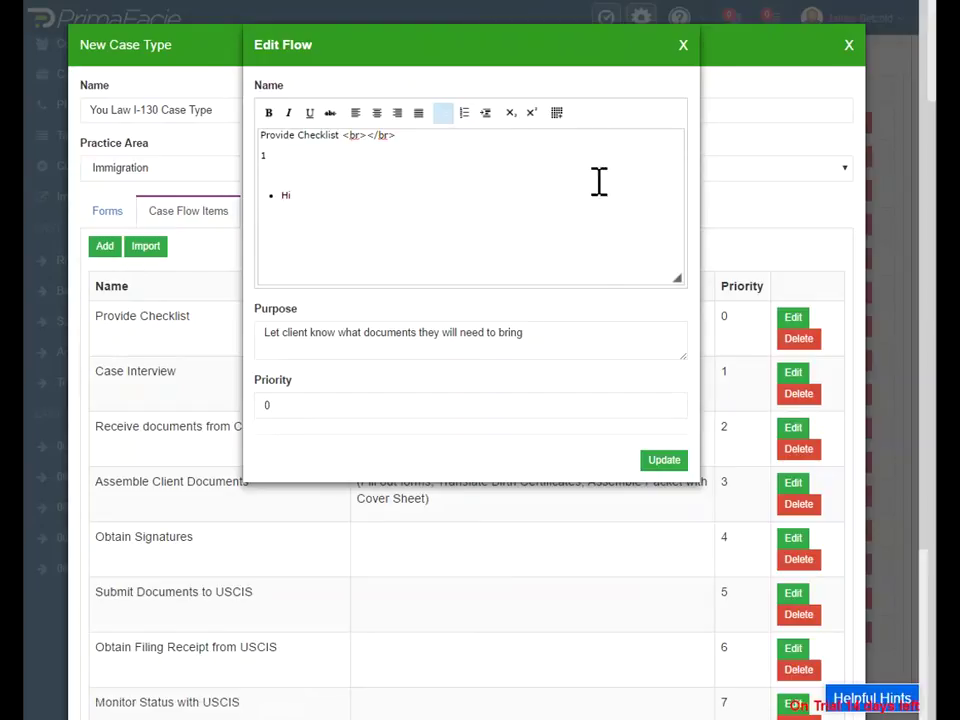
click(663, 462)
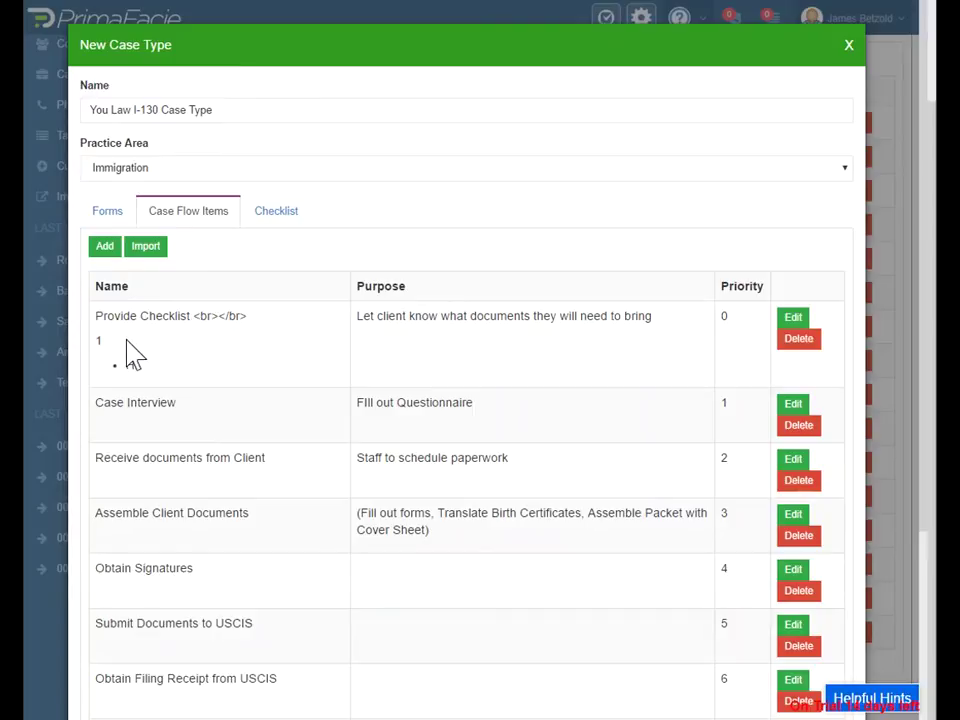
drag(194, 316, 285, 317)
click(253, 296)
click(279, 222)
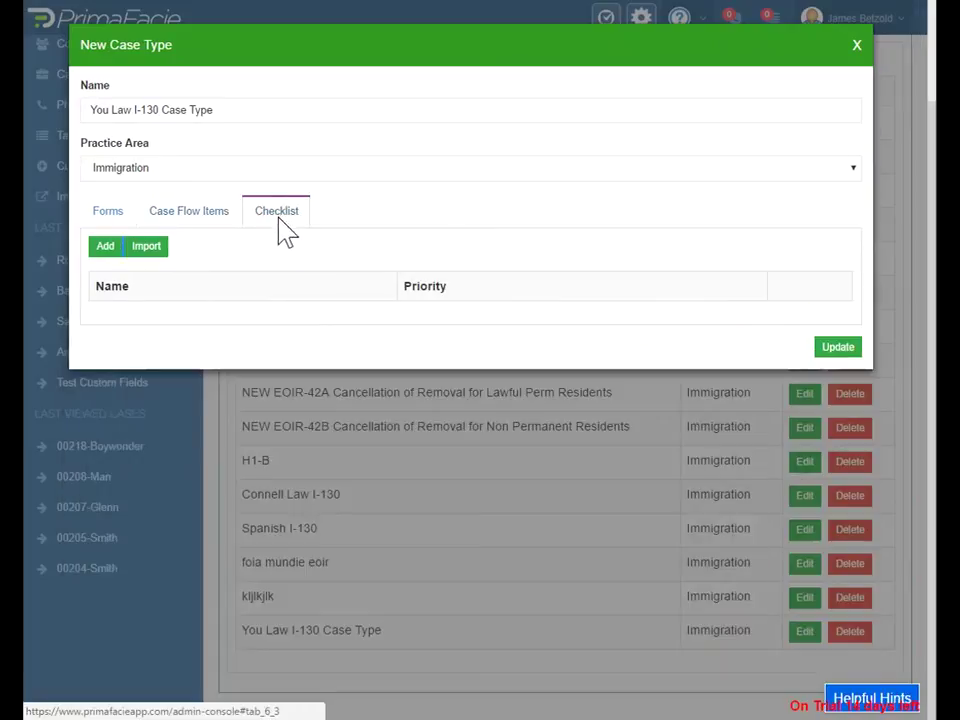
- Import the checklist from I-130 Petition for Alien Relative and update the case type
click(148, 250)
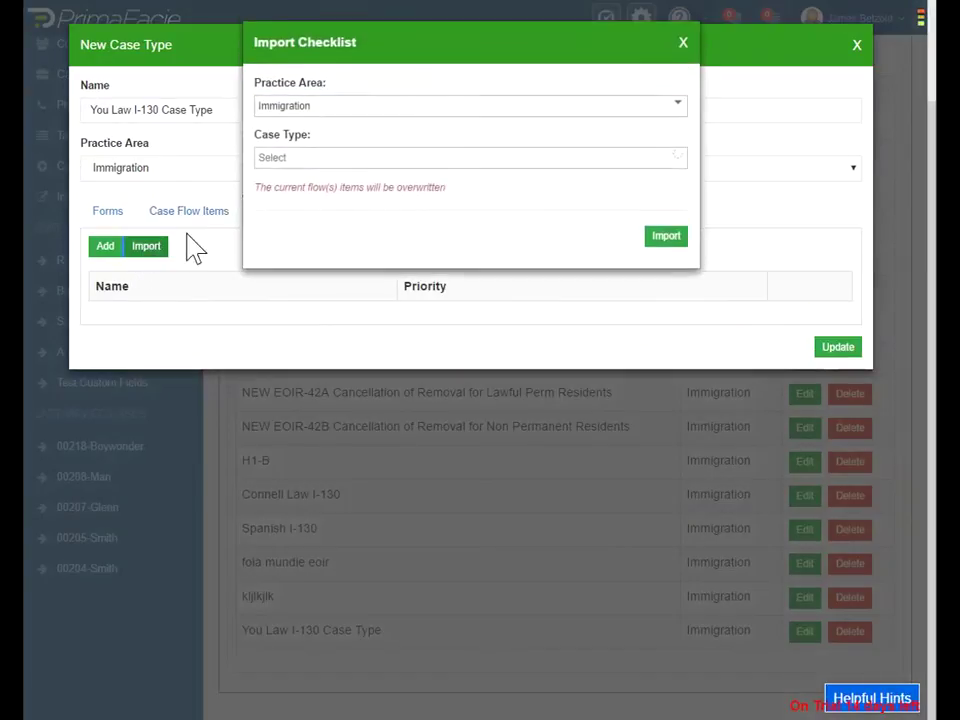
text(13)
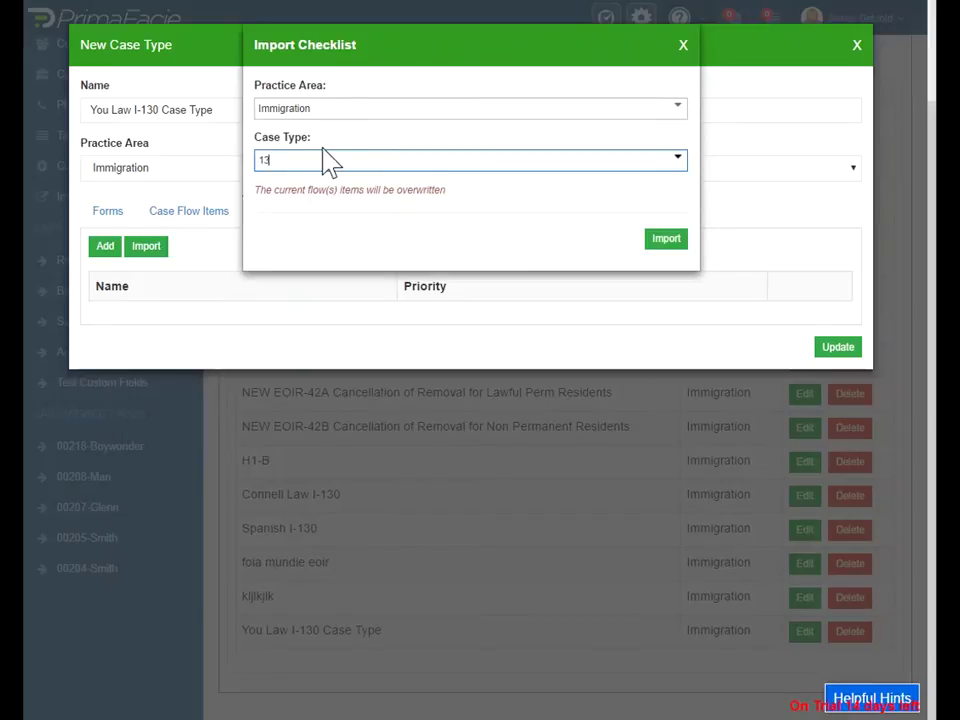
text(0)
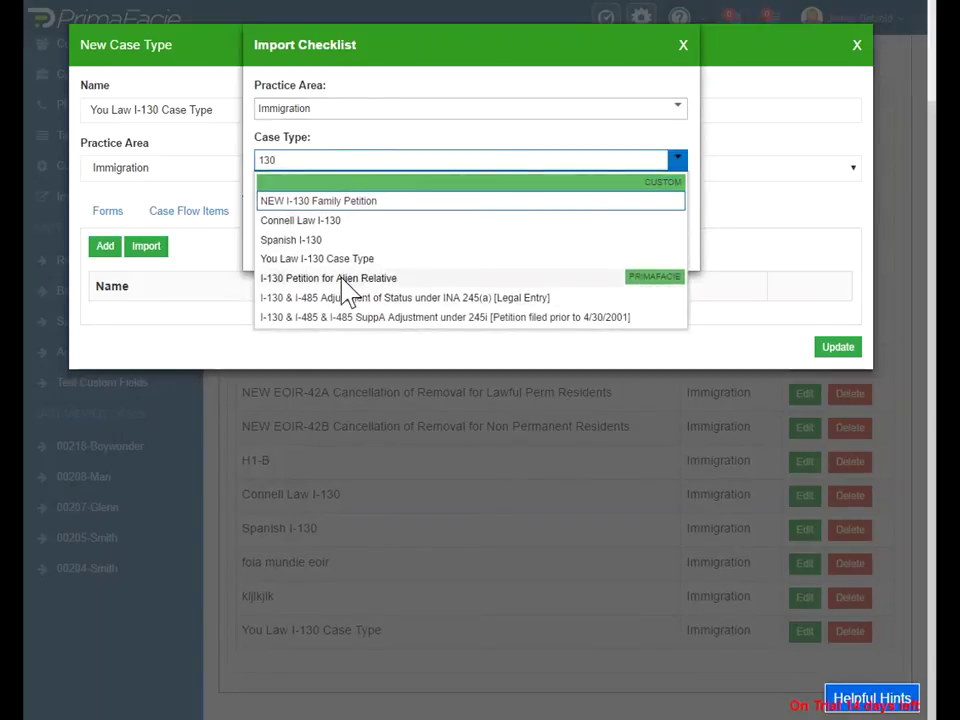
click(345, 280)
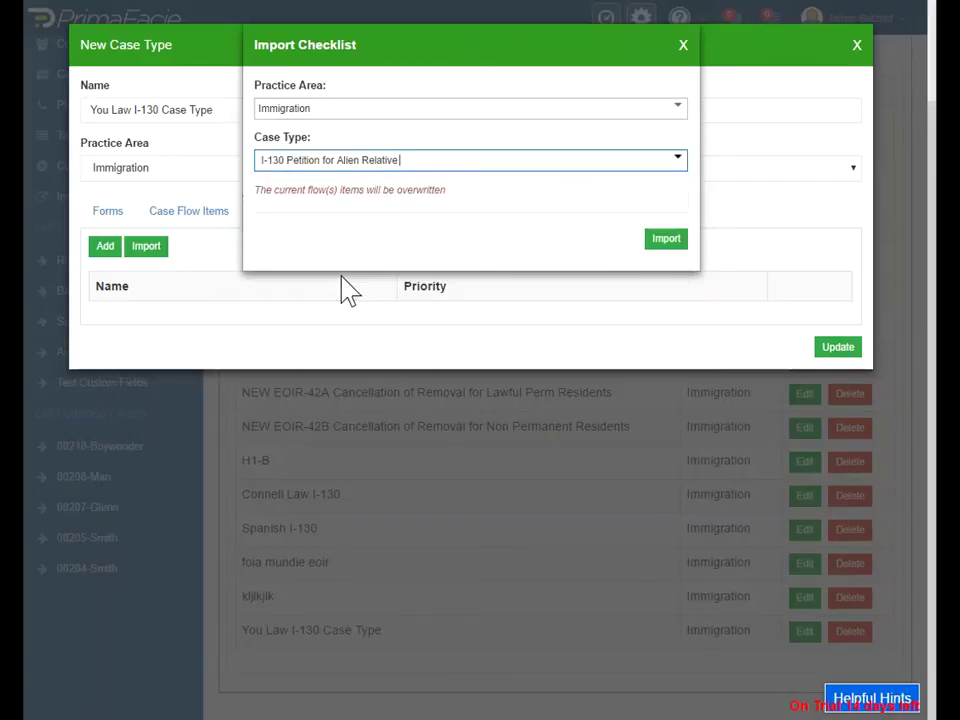
click(665, 240)
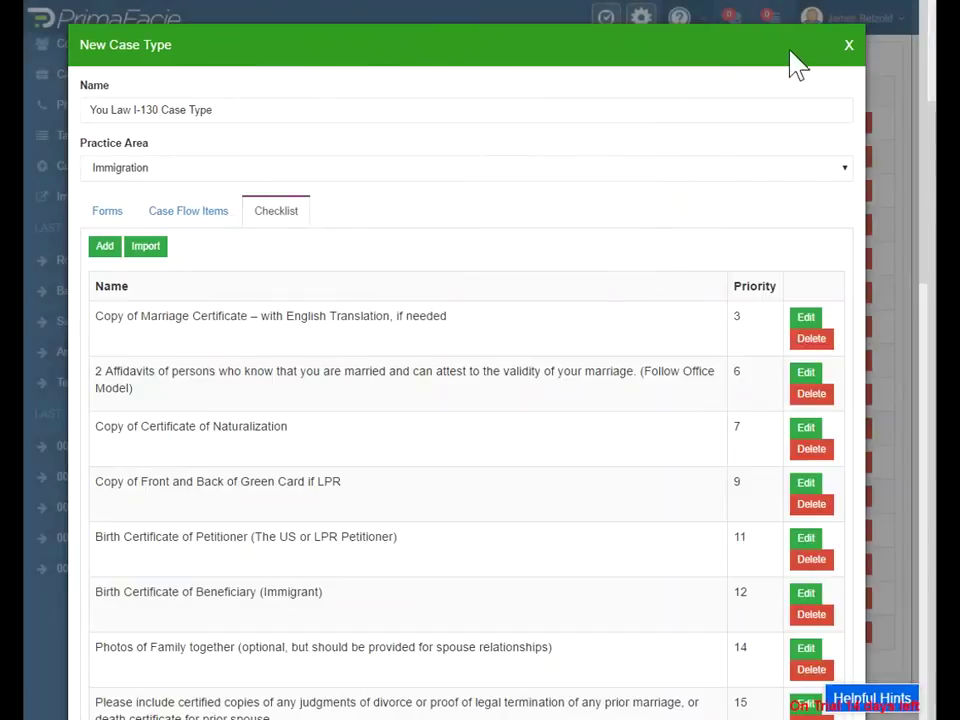
scroll(621, 246, down, 15)
click(826, 675)
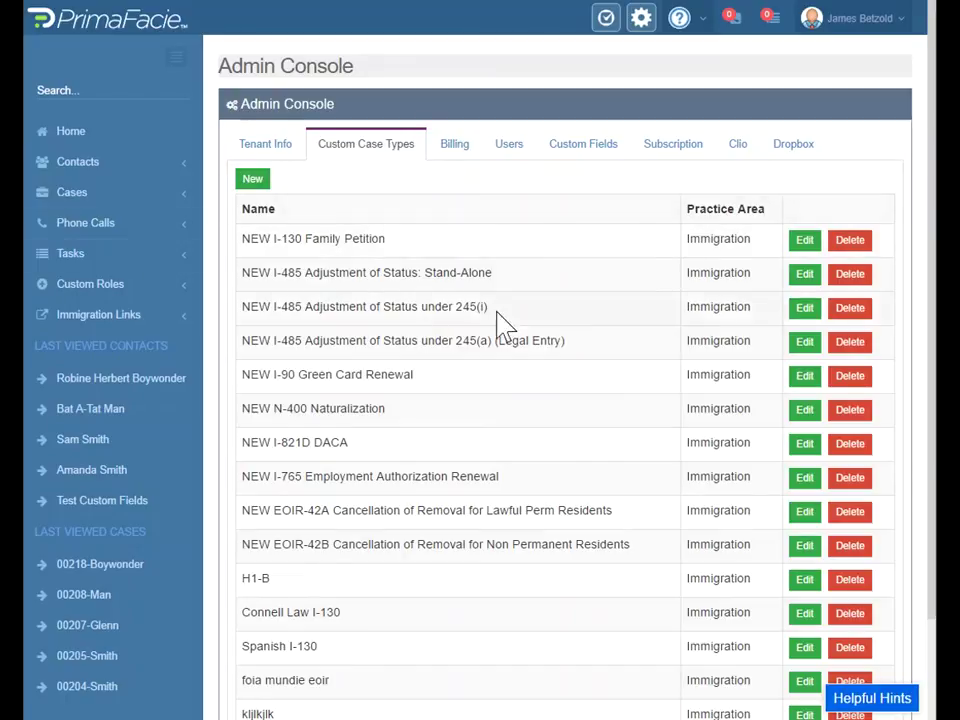
- Go through Billing to the Users tab and bring up the Invite New User form
click(456, 146)
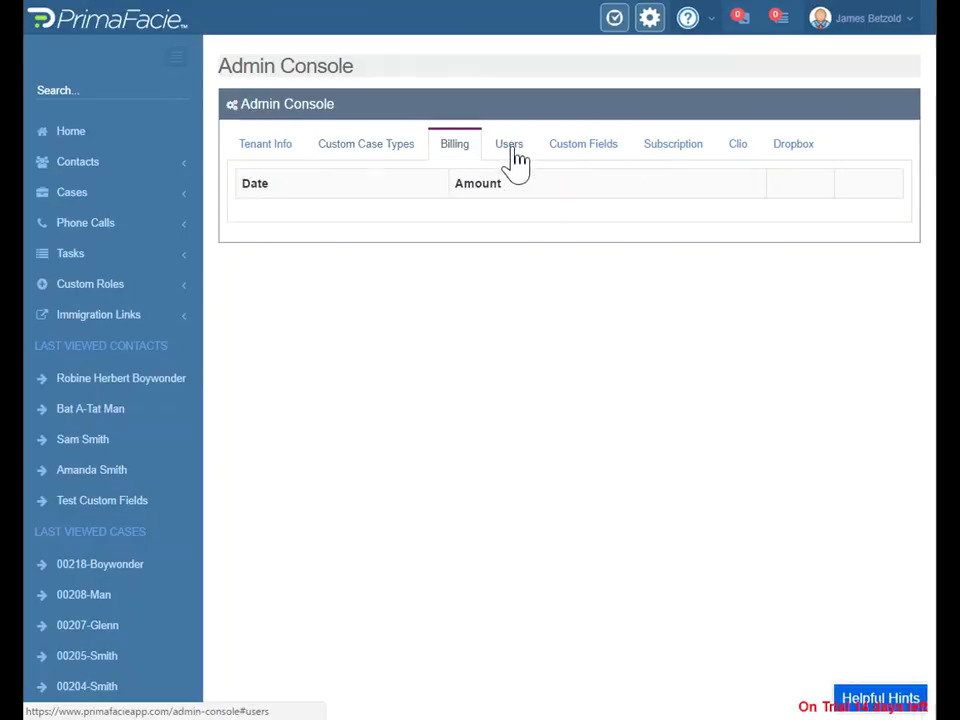
click(512, 155)
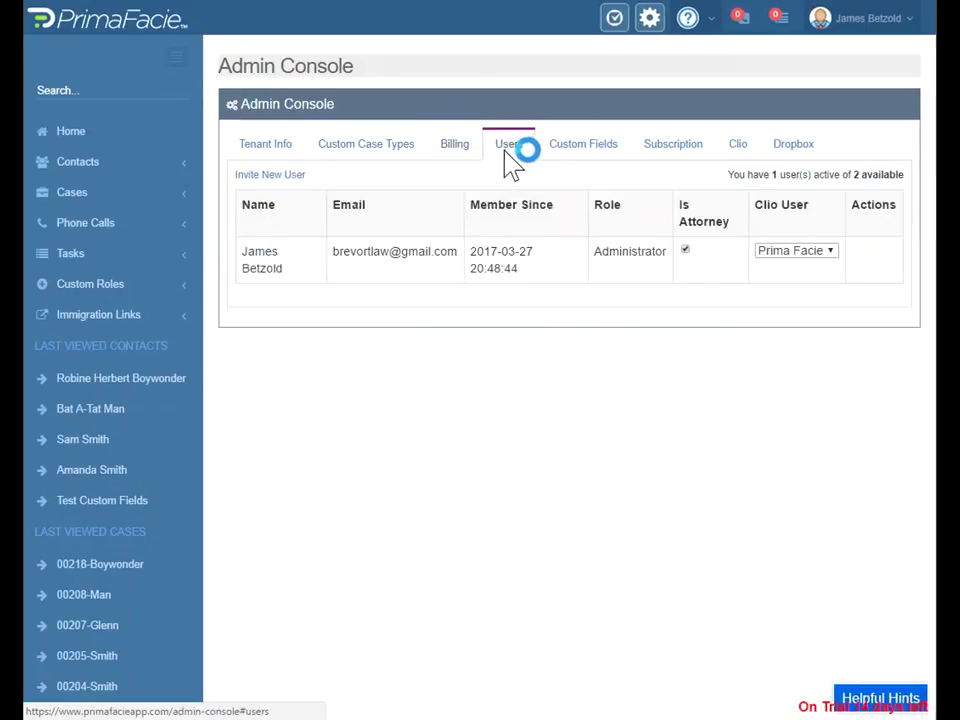
click(345, 258)
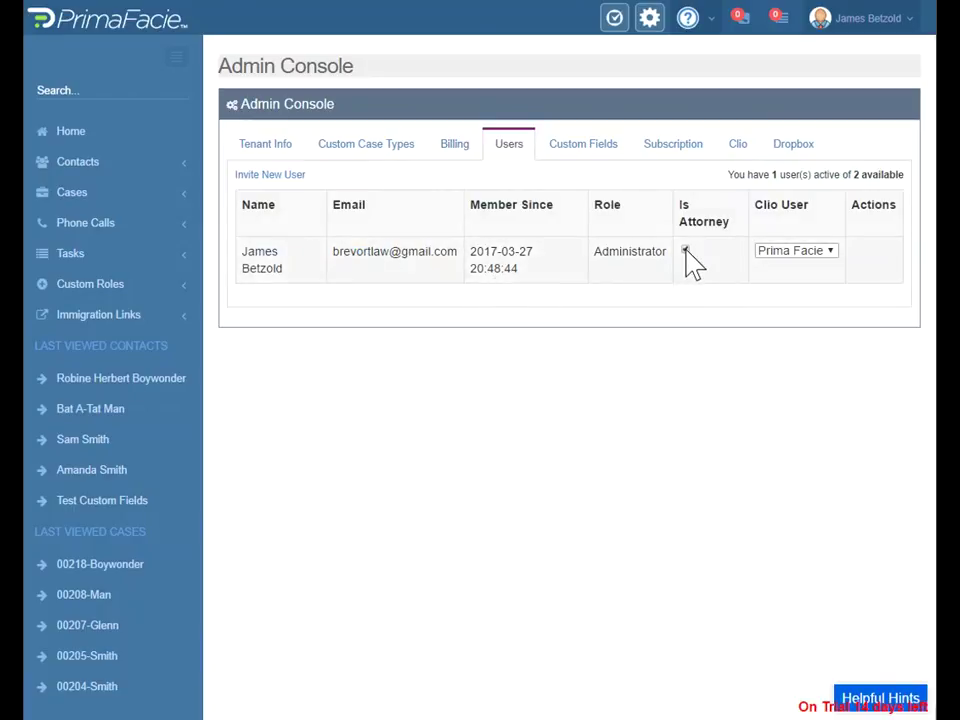
click(276, 178)
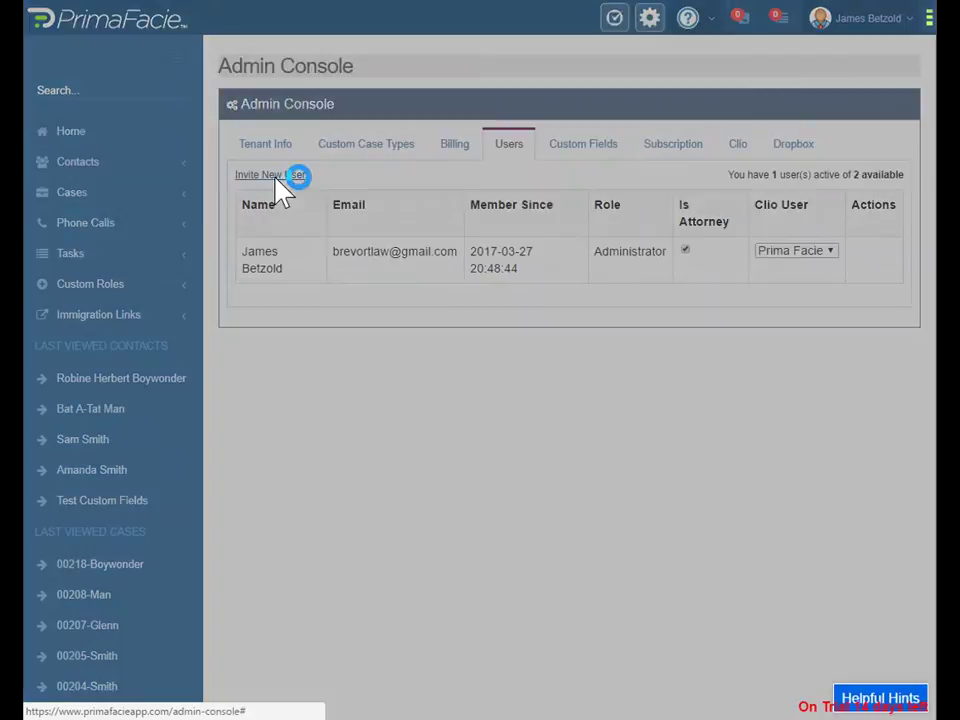
- Enter the new user's e-mail, first name and last name, and send the invitation
click(150, 113)
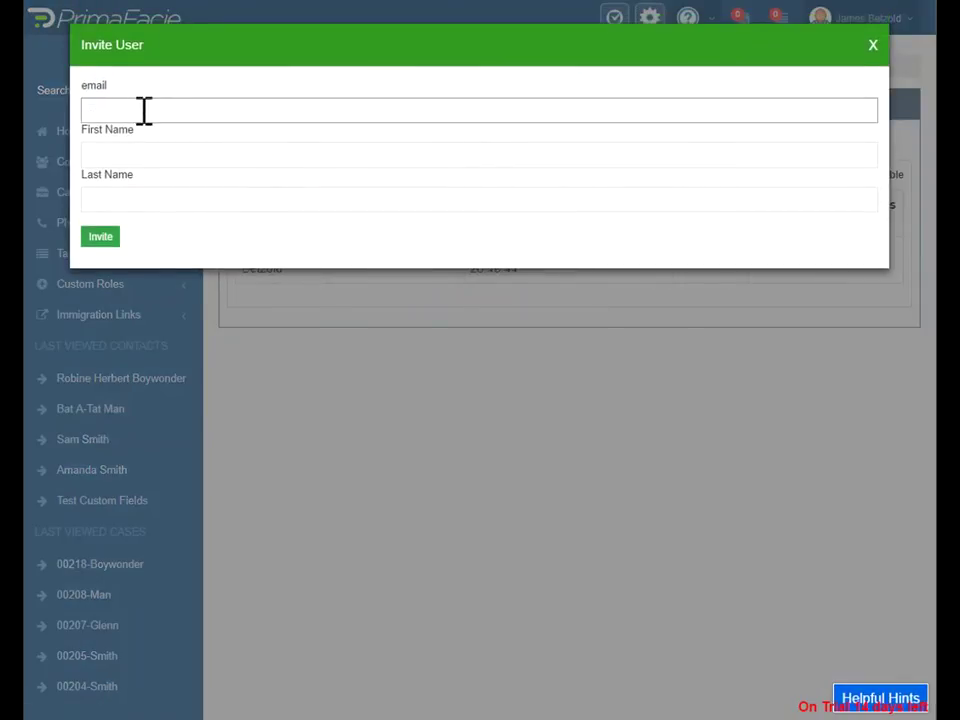
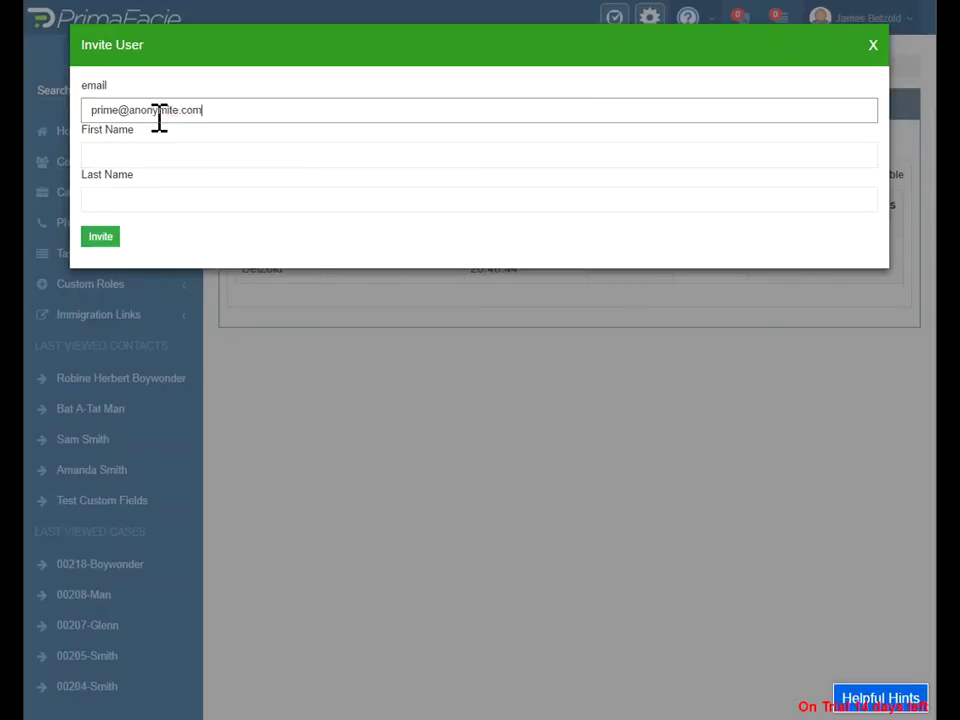
click(136, 148)
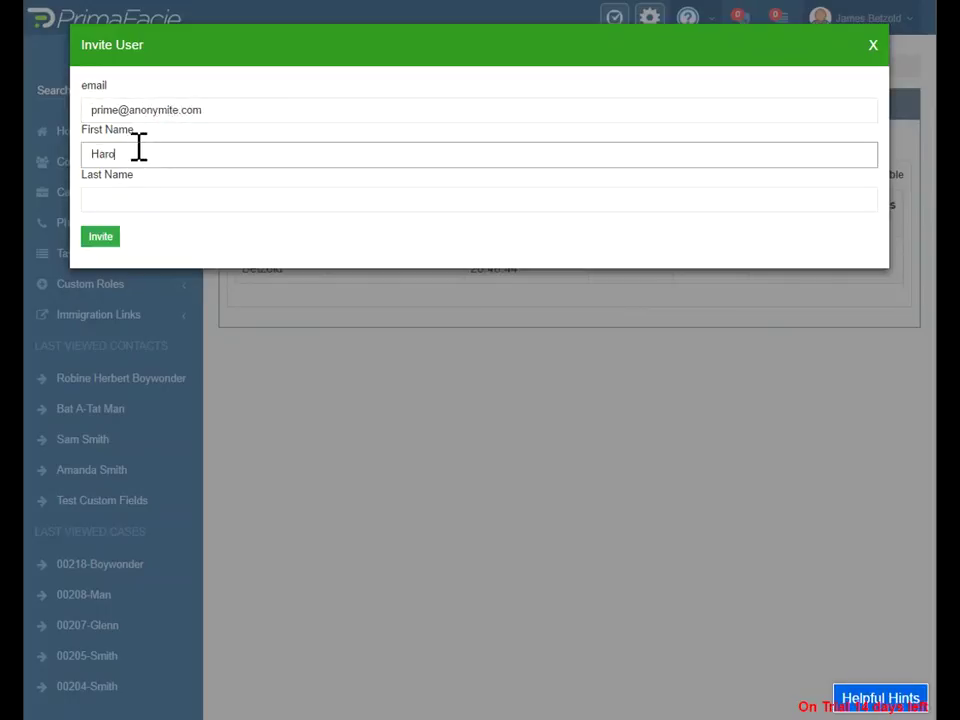
key(Tab)
text(Smi)
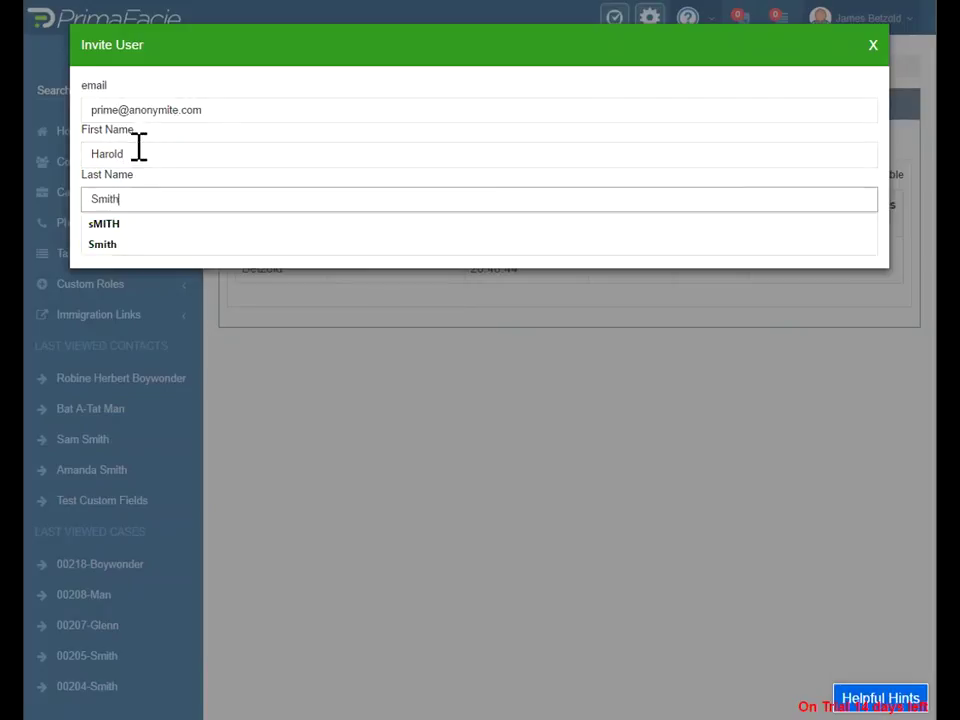
click(450, 64)
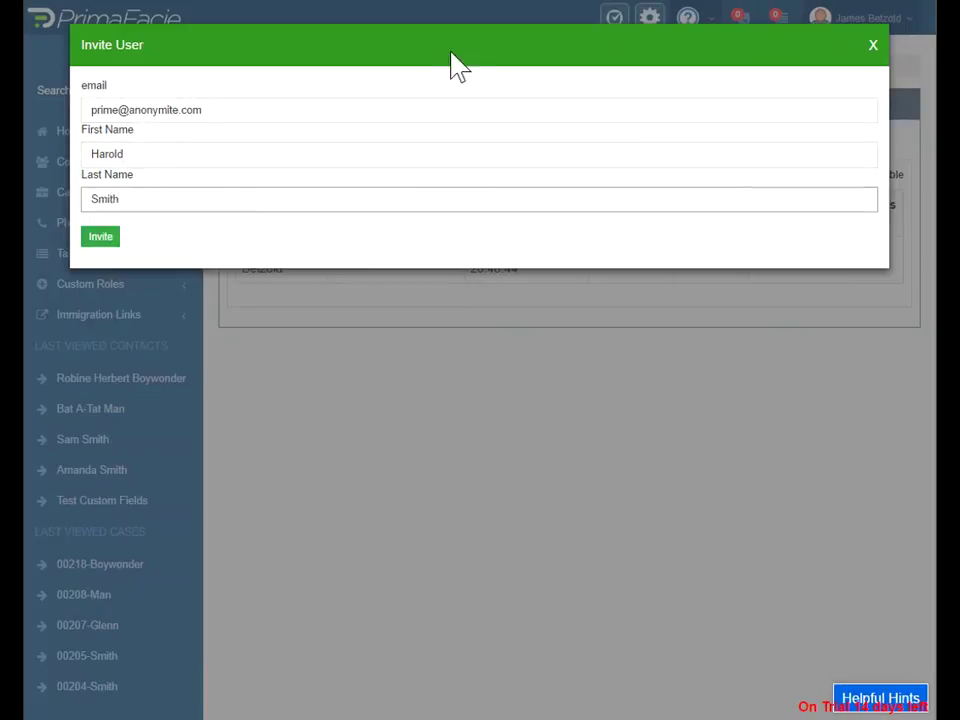
click(104, 240)
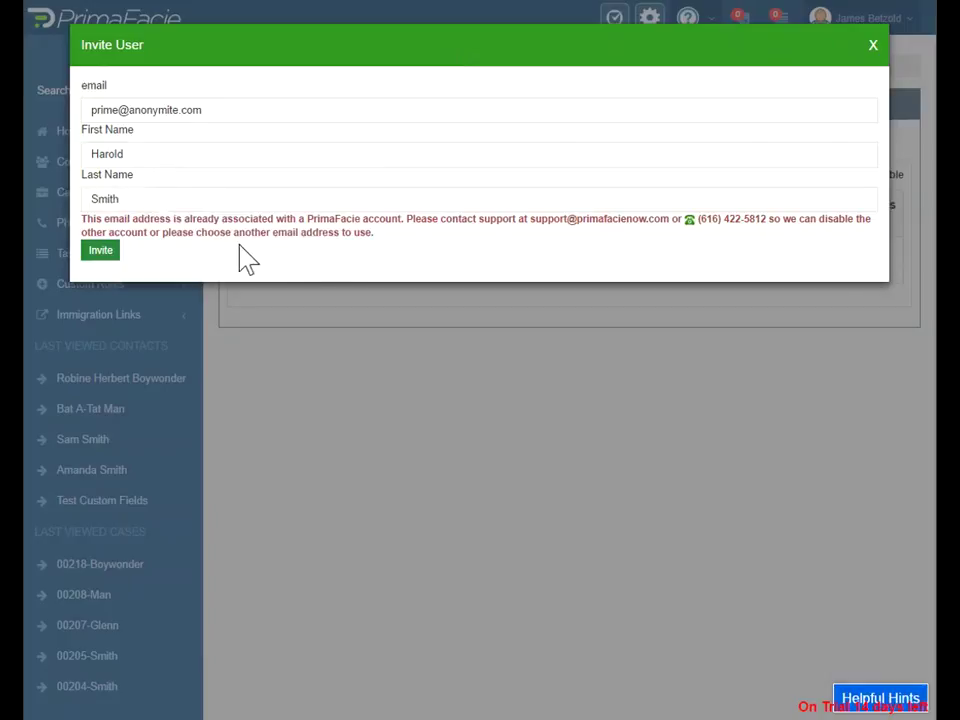
- Swap the rejected e-mail for different addresses until the invitation is accepted
drag(227, 107, 26, 107)
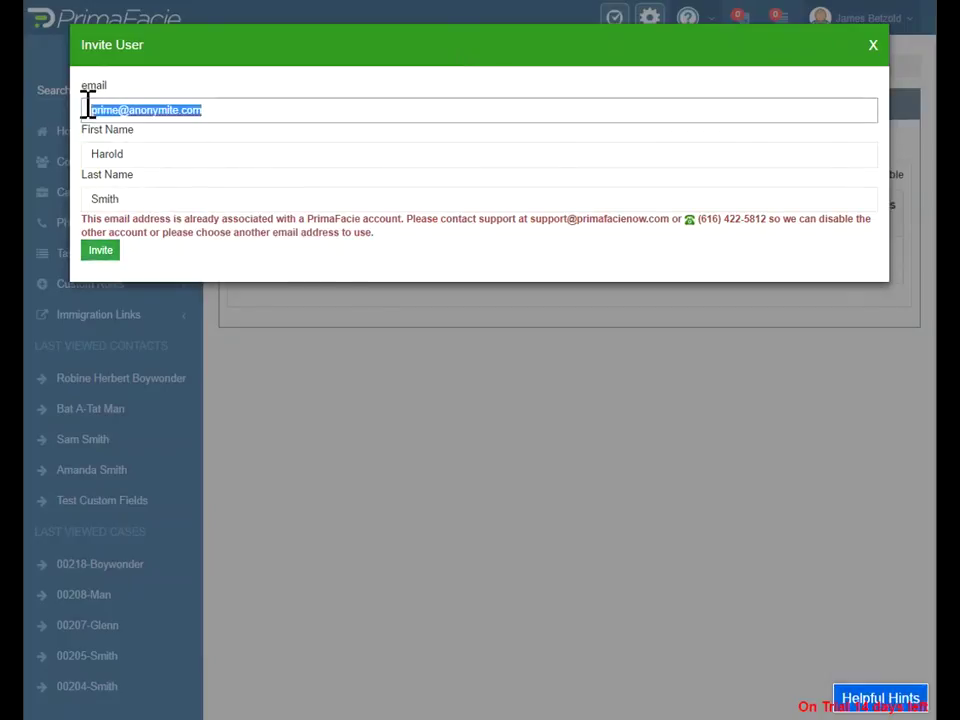
text(support@)
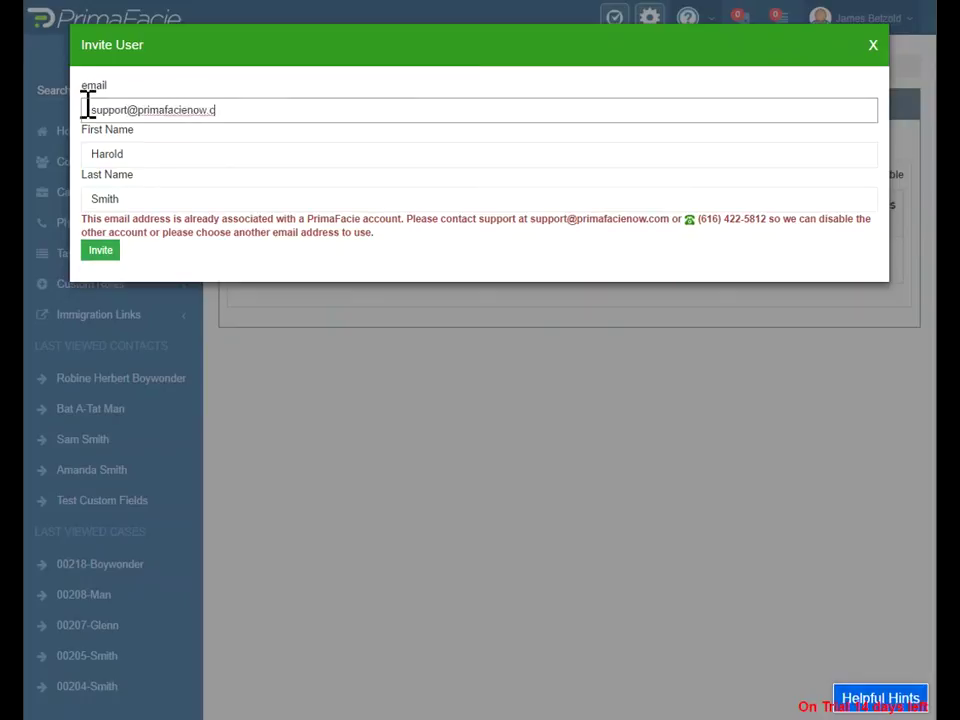
click(106, 254)
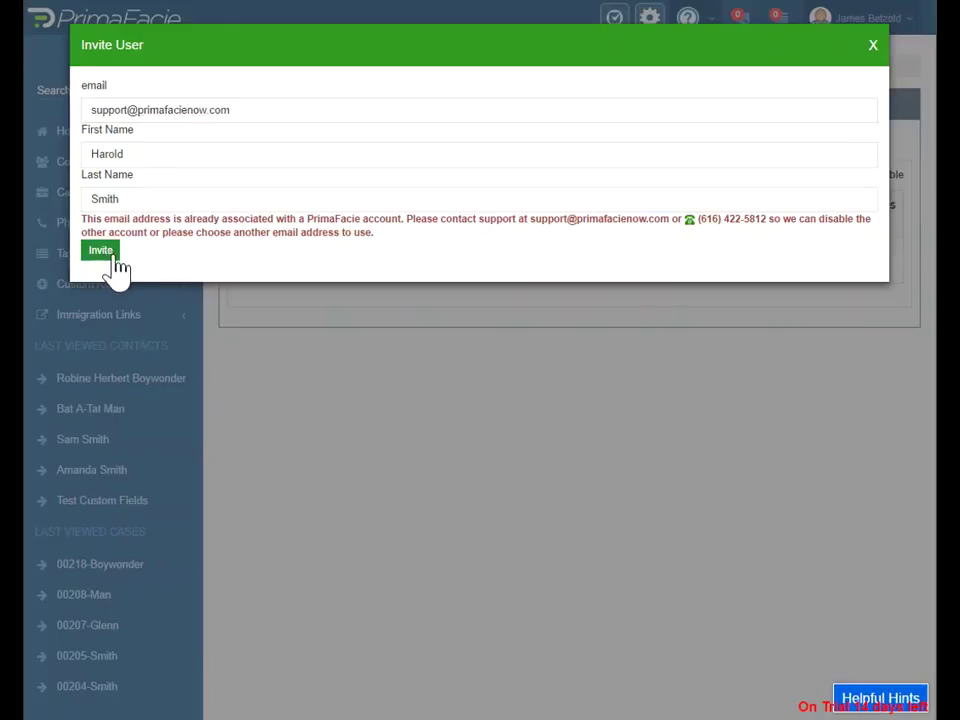
click(94, 108)
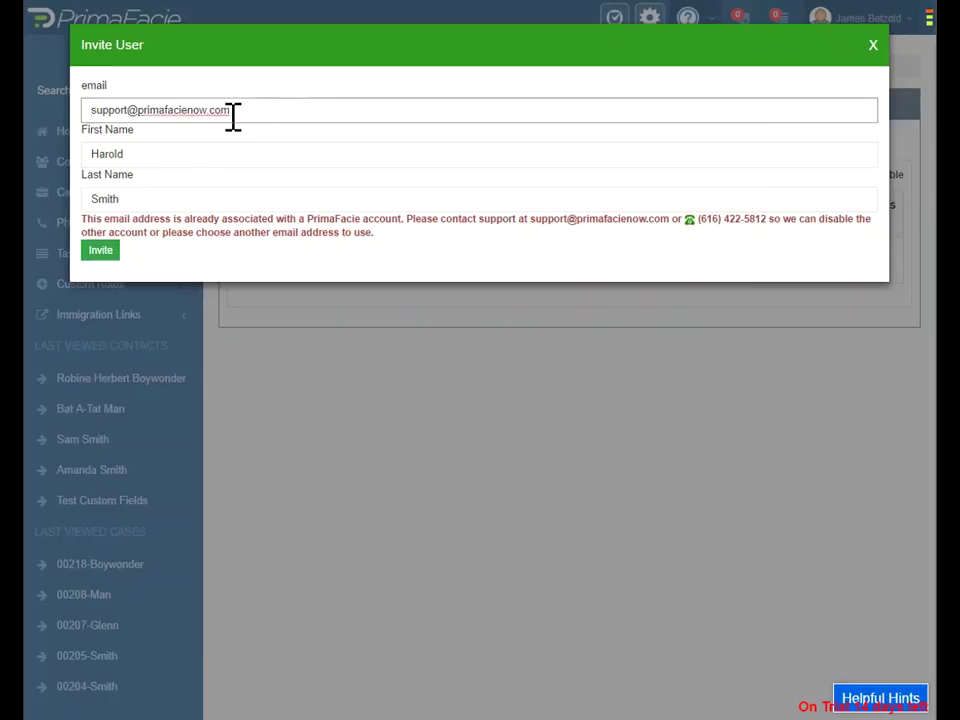
key(ctrl+a)
text(sales)
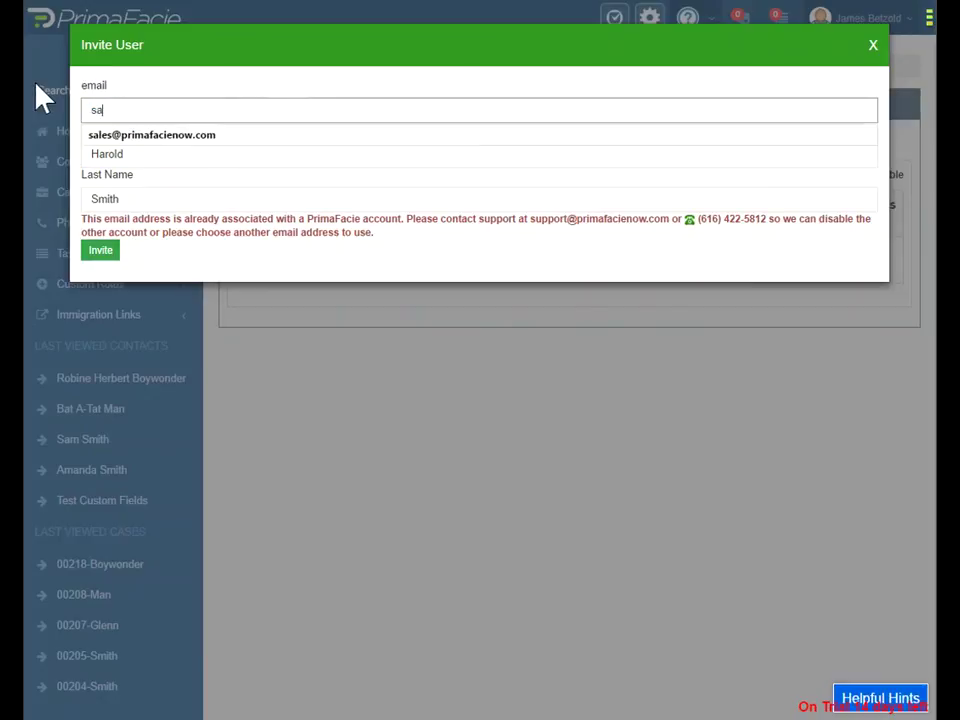
key(Tab)
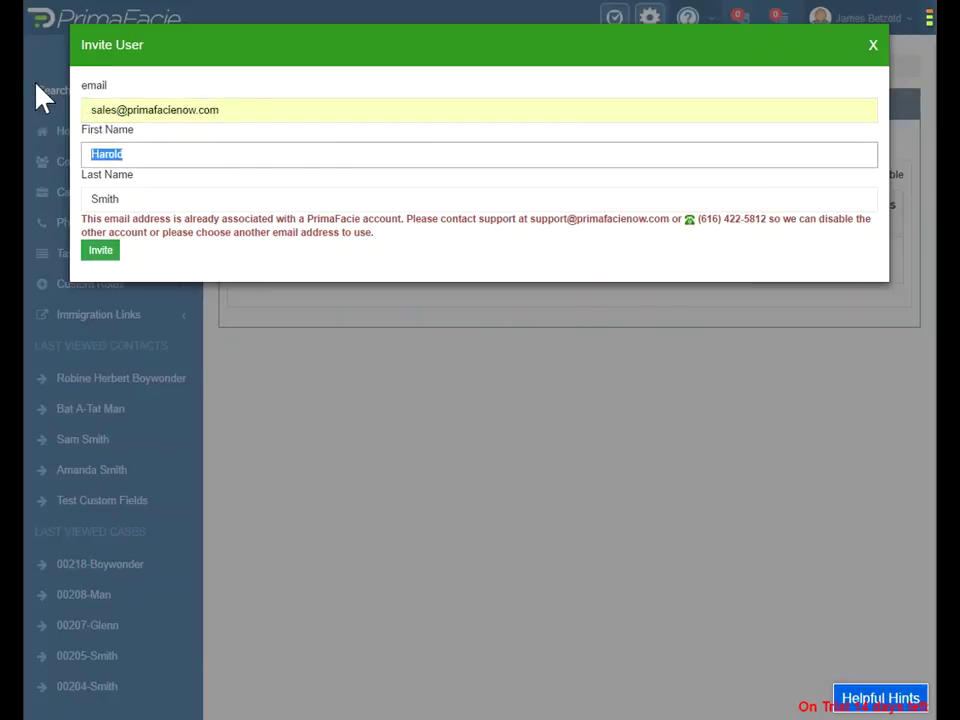
click(104, 252)
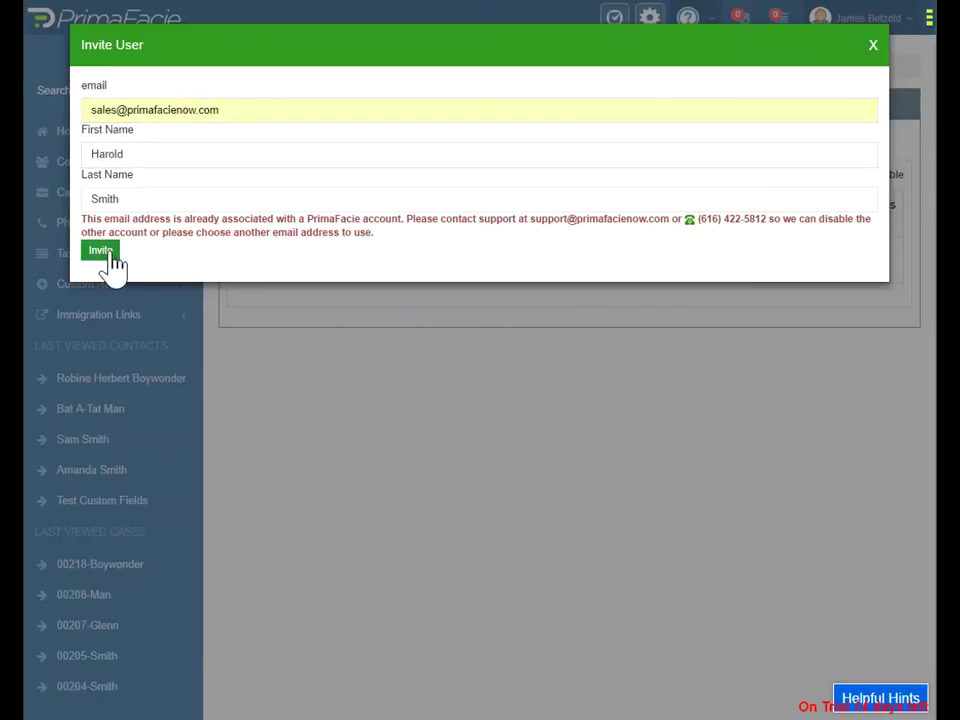
triple_click(180, 110)
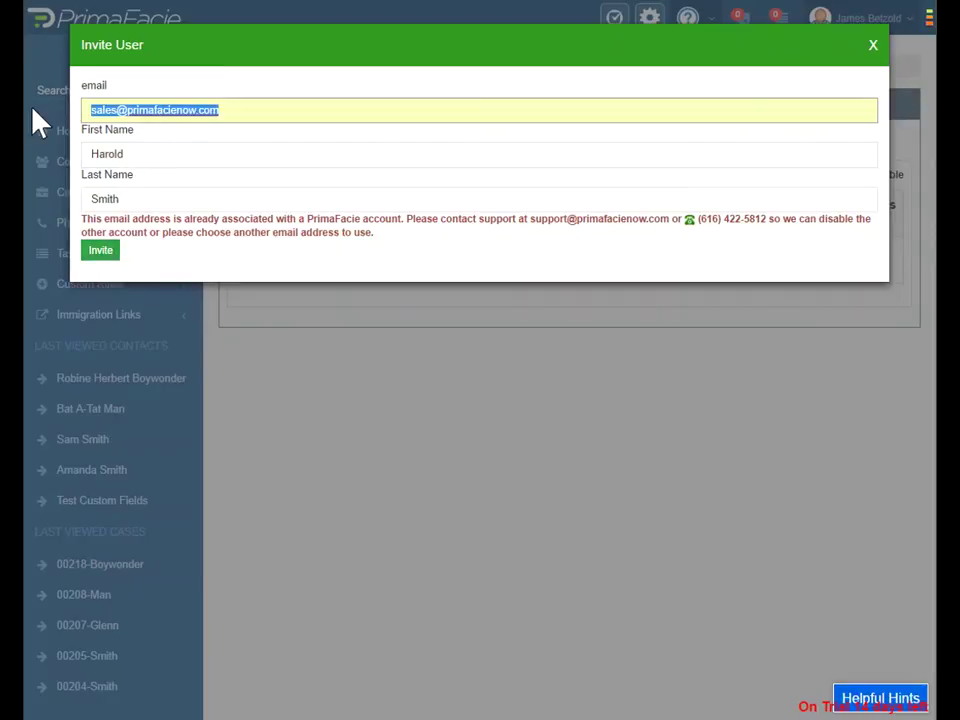
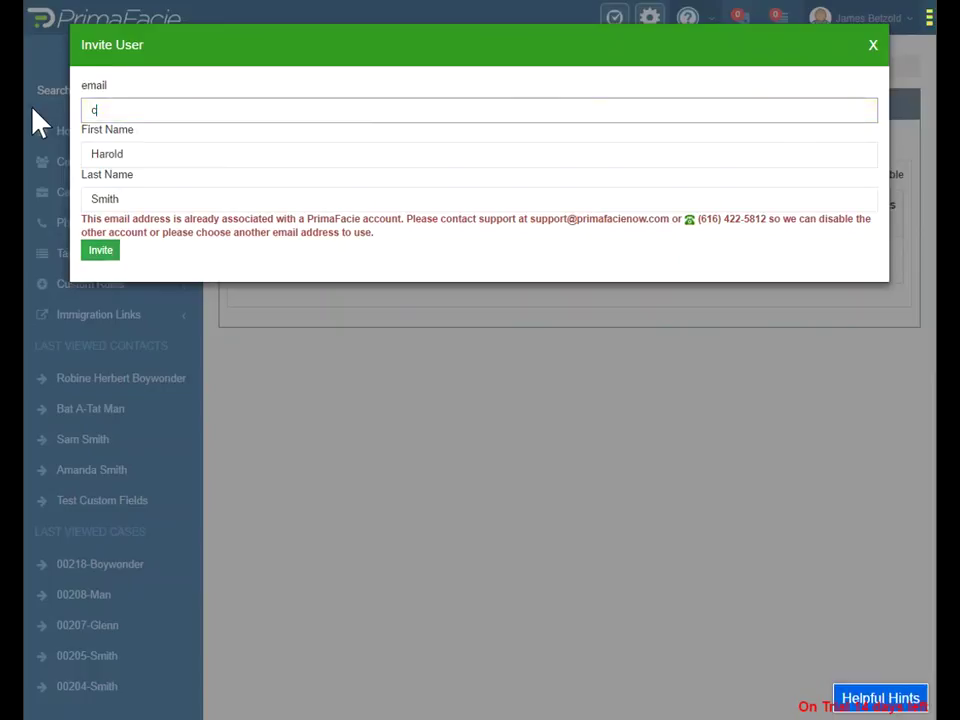
click(101, 251)
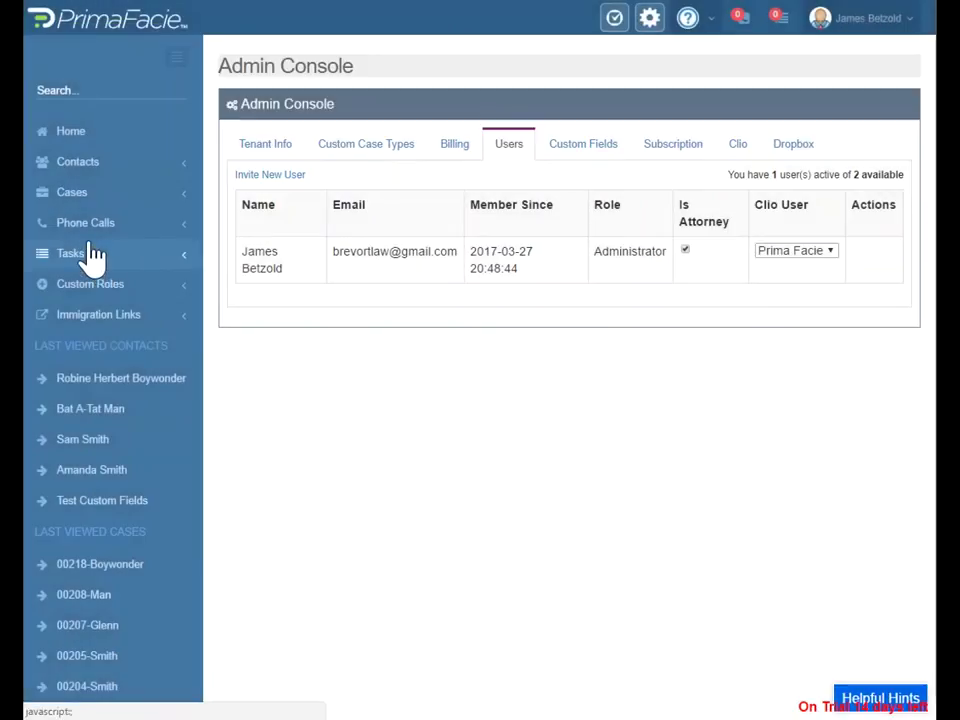
click(158, 282)
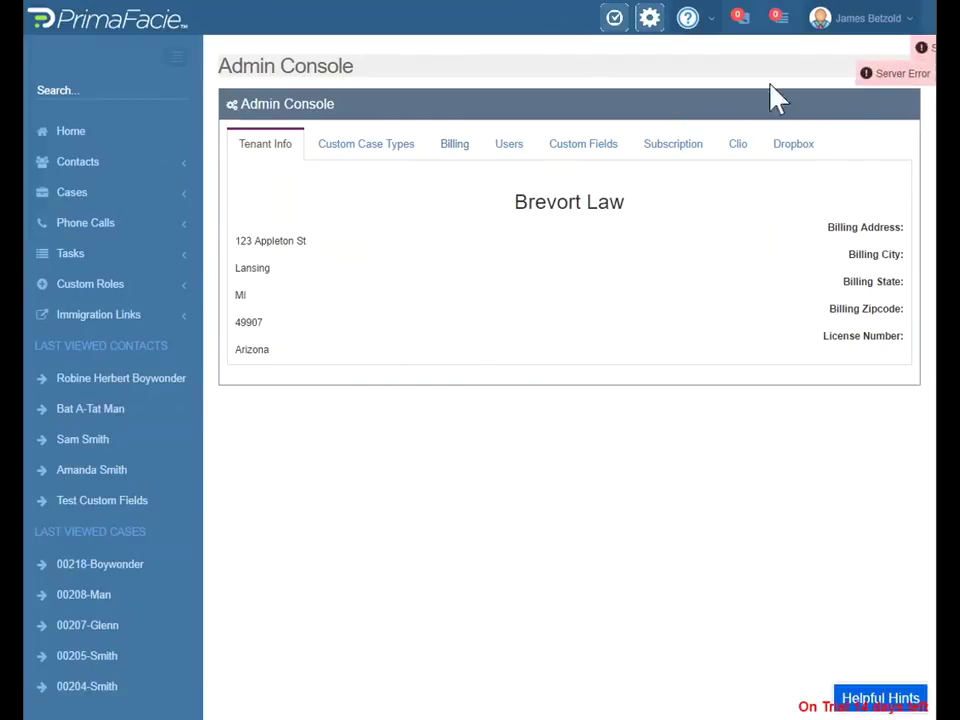
- In the Users list, uncheck Is Attorney for the invited user and keep Clio User as Not Linked
click(362, 152)
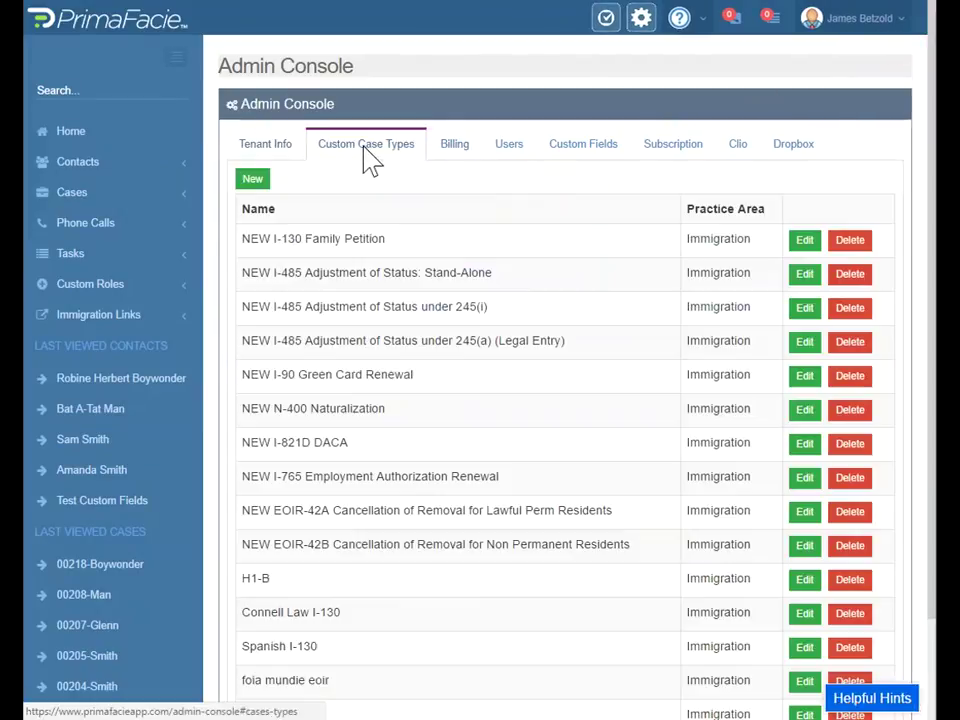
click(462, 155)
click(513, 158)
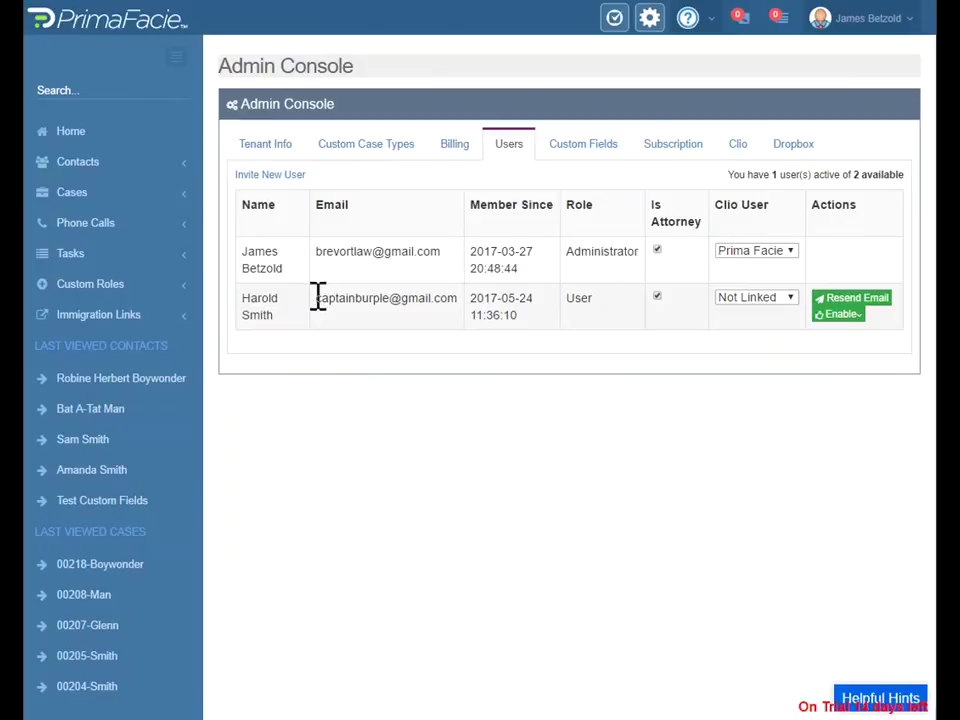
drag(316, 299, 484, 294)
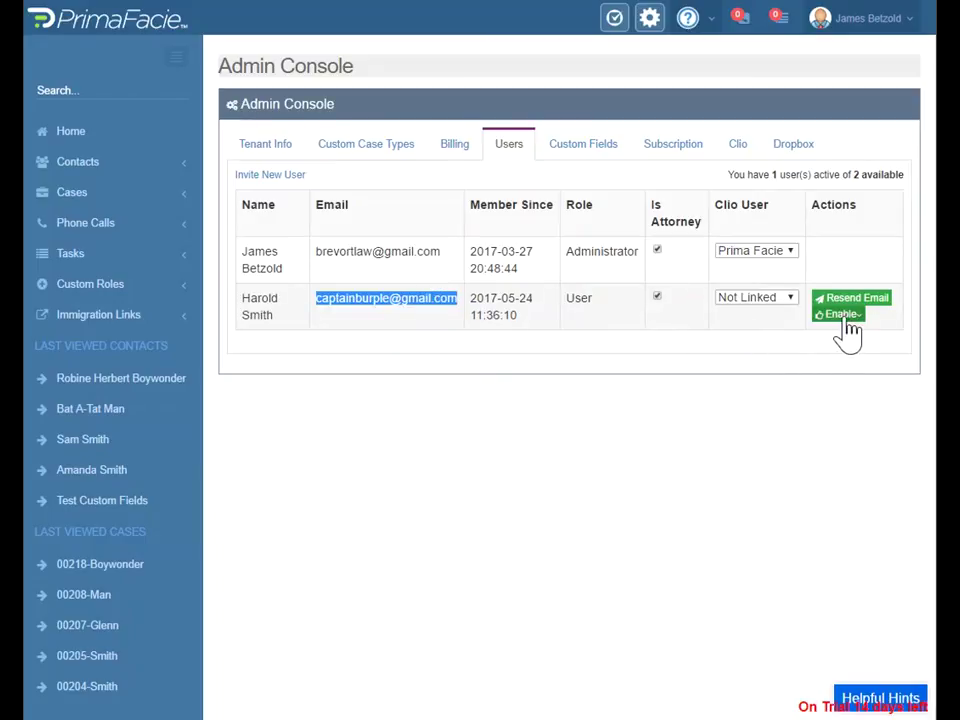
click(657, 297)
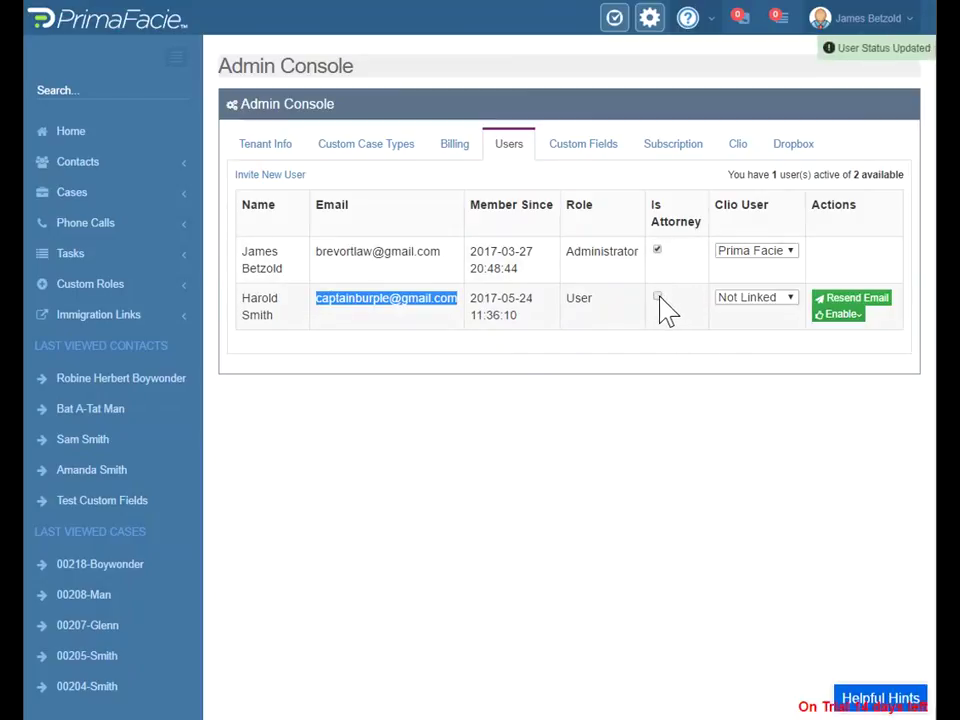
click(792, 299)
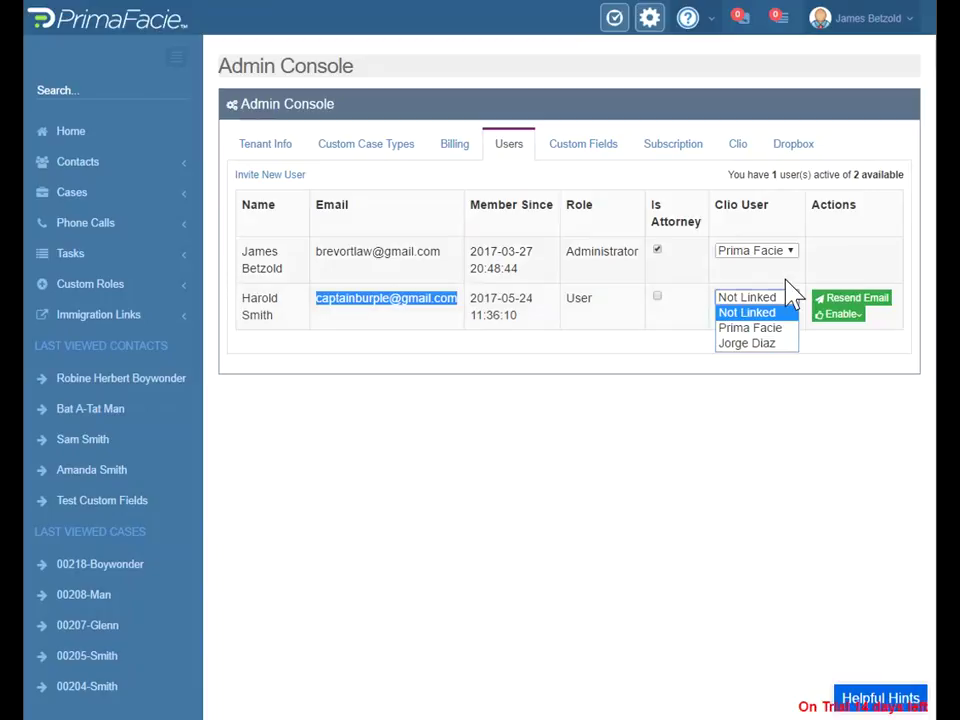
click(788, 292)
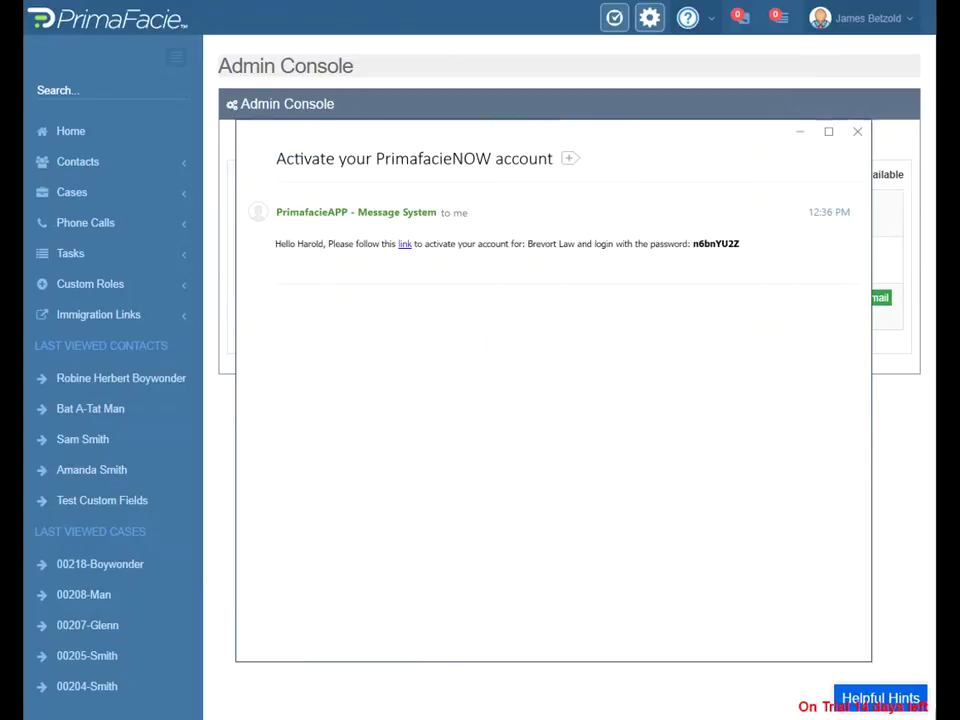
- Copy the temporary password from the activation email and follow its activation link
drag(446, 133, 410, 80)
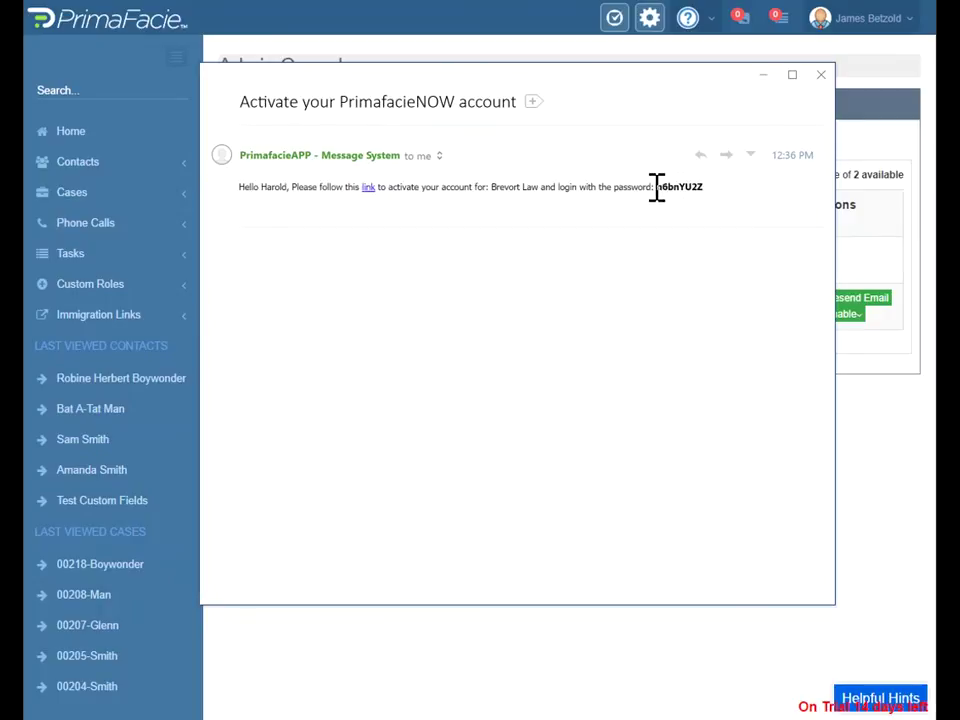
drag(664, 186, 702, 189)
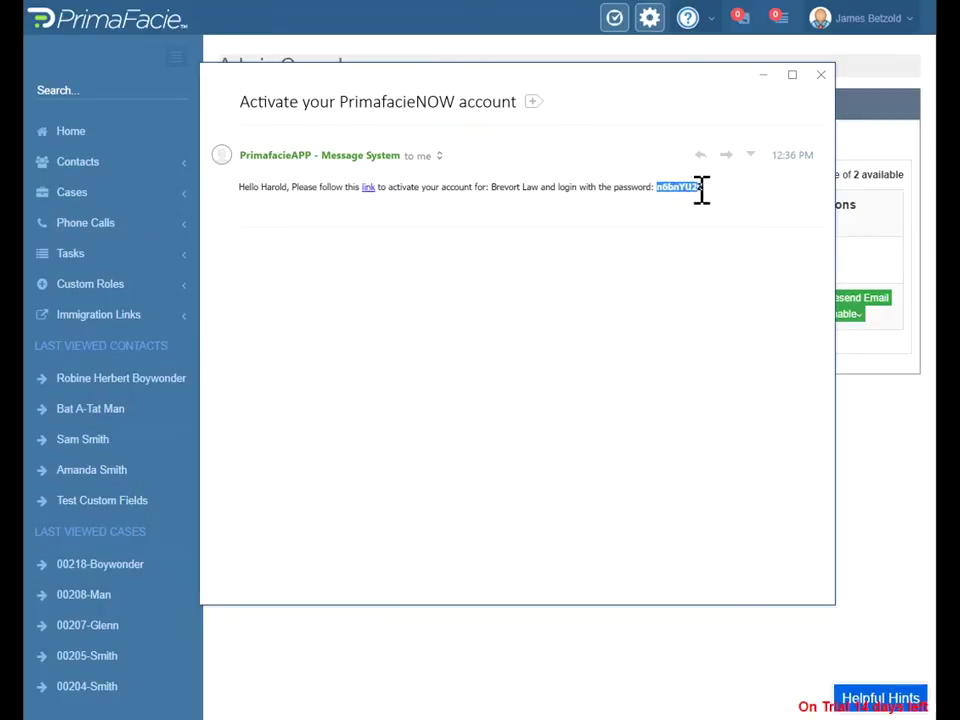
right_click(690, 194)
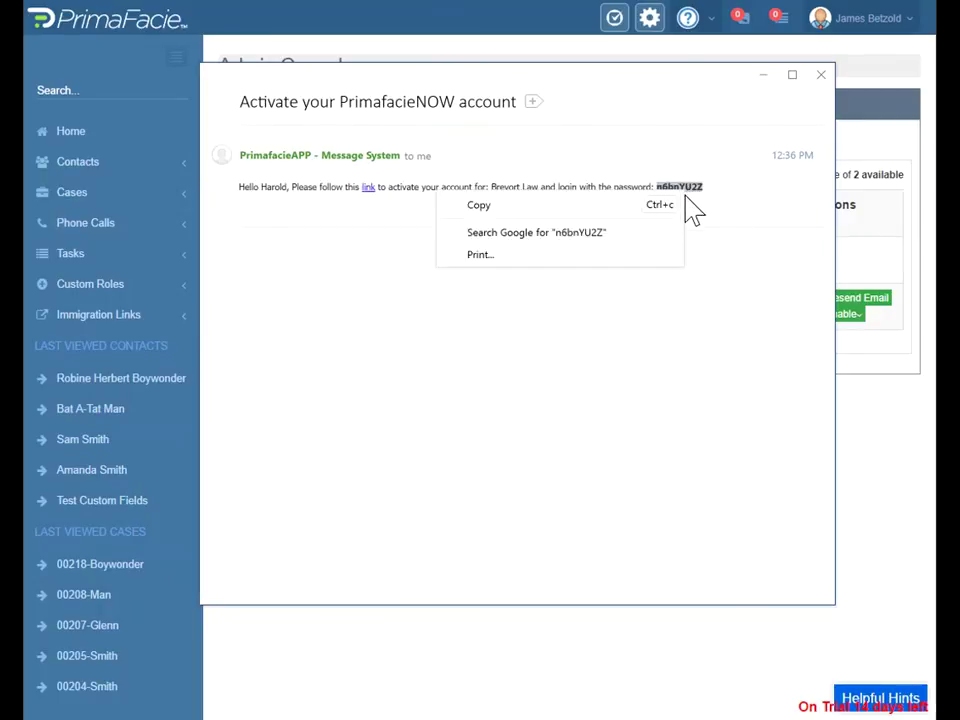
click(579, 206)
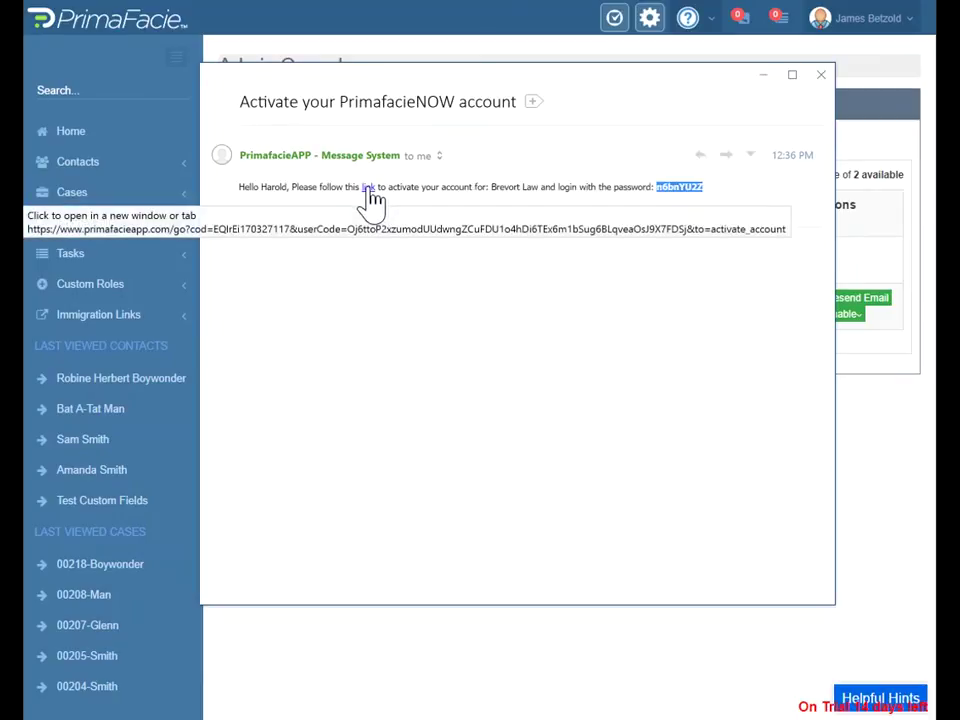
click(370, 190)
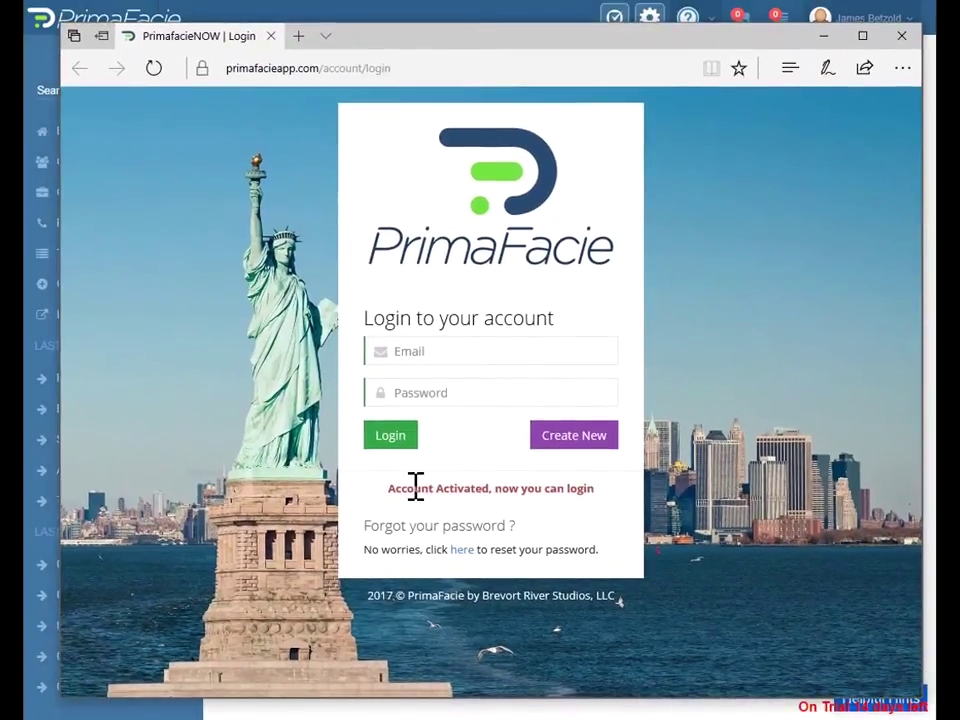
- Log in to PrimaFacie with the new user's e-mail and temporary password
click(427, 353)
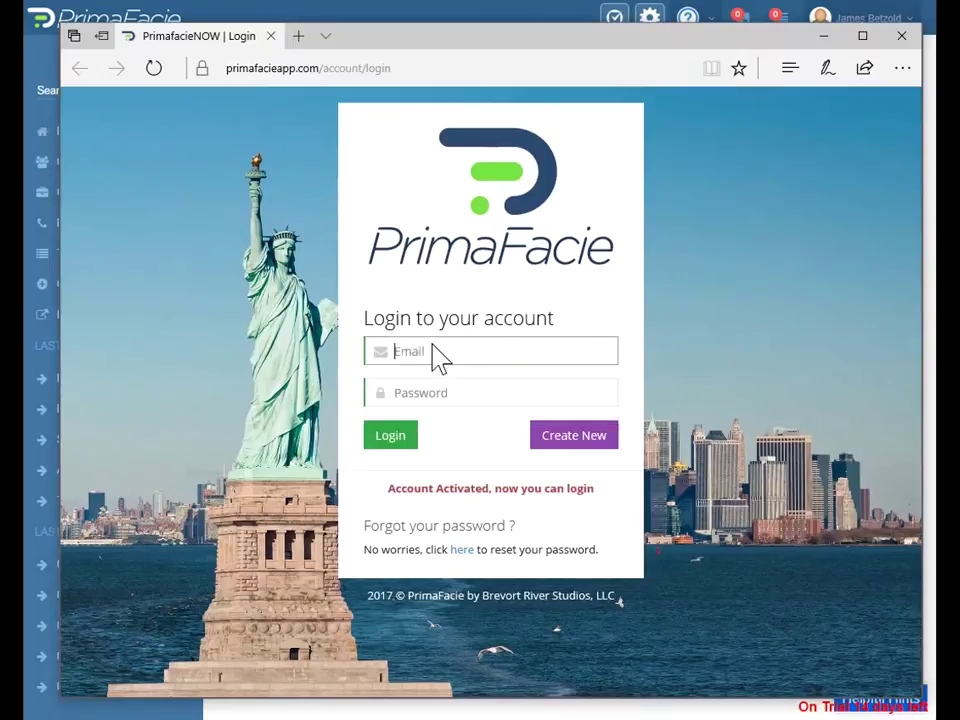
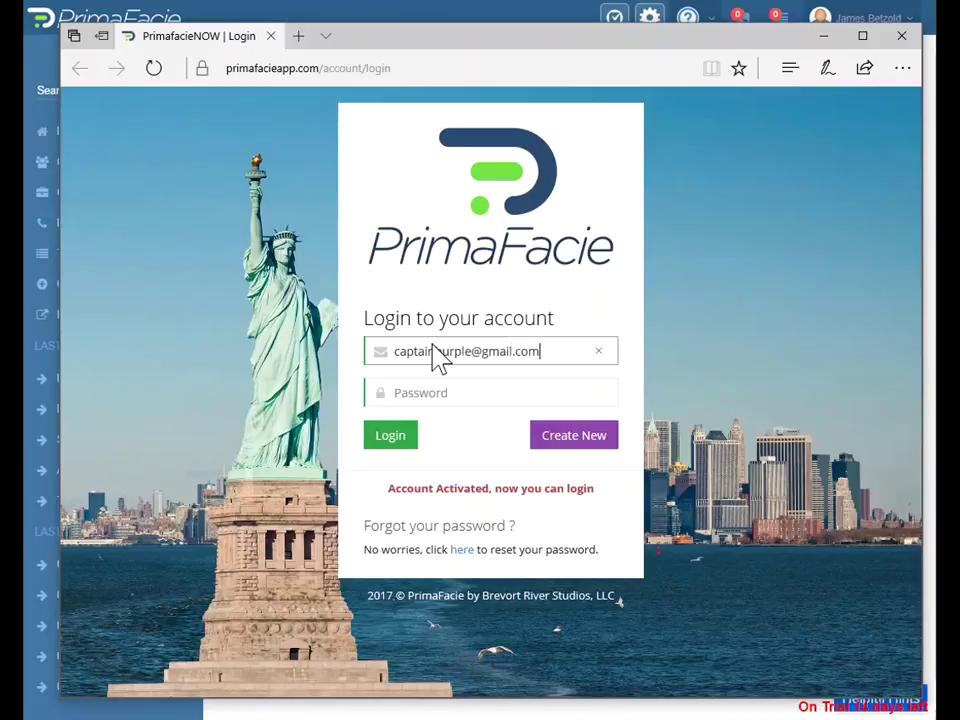
key(Tab)
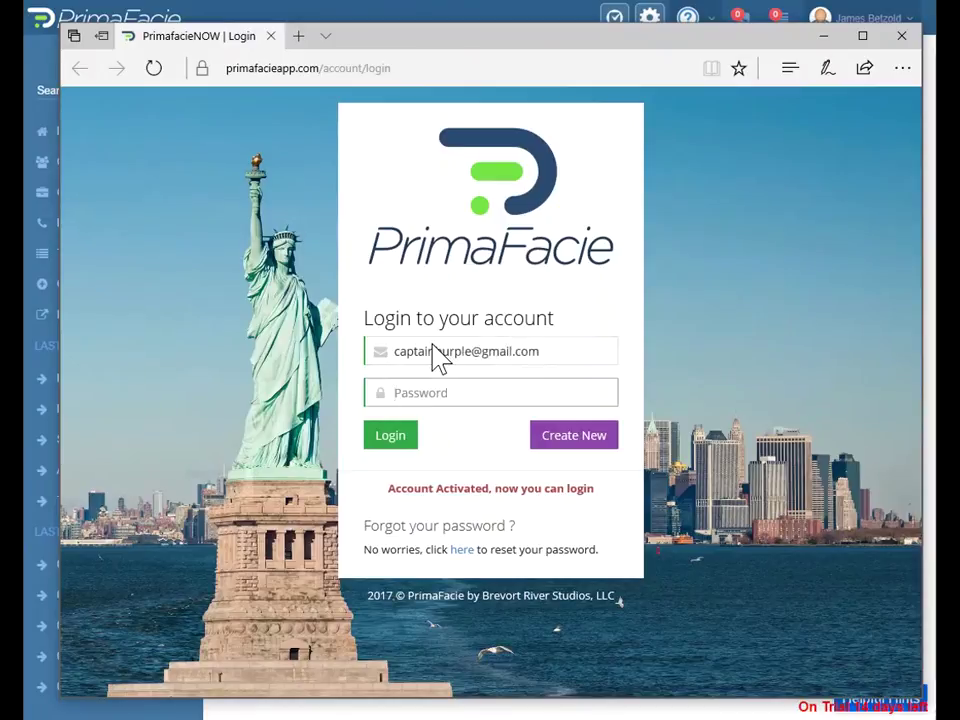
text(********)
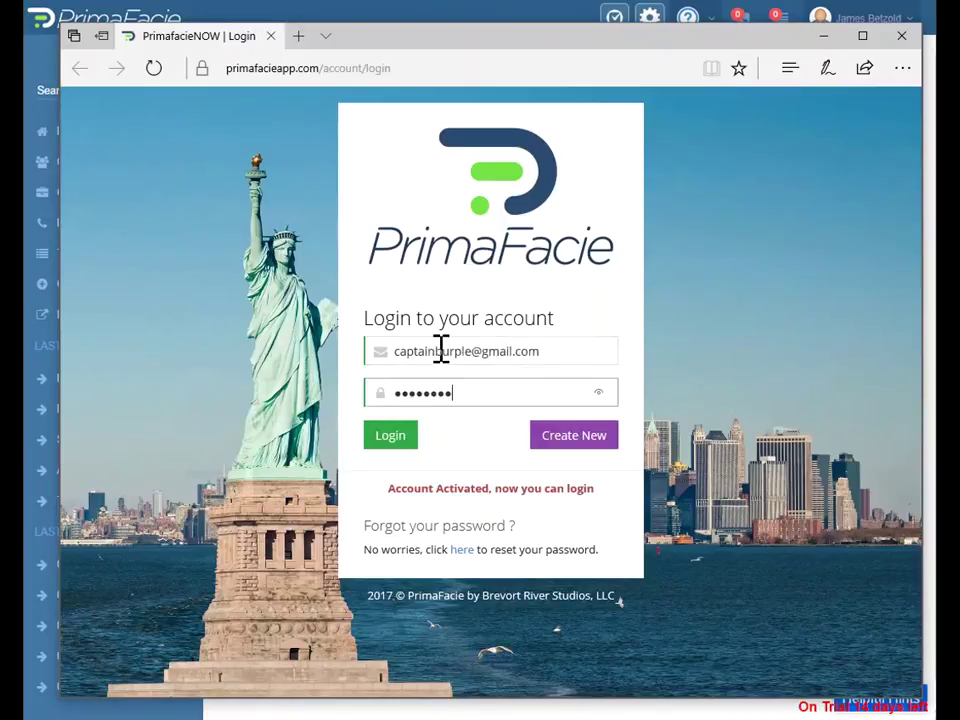
click(401, 433)
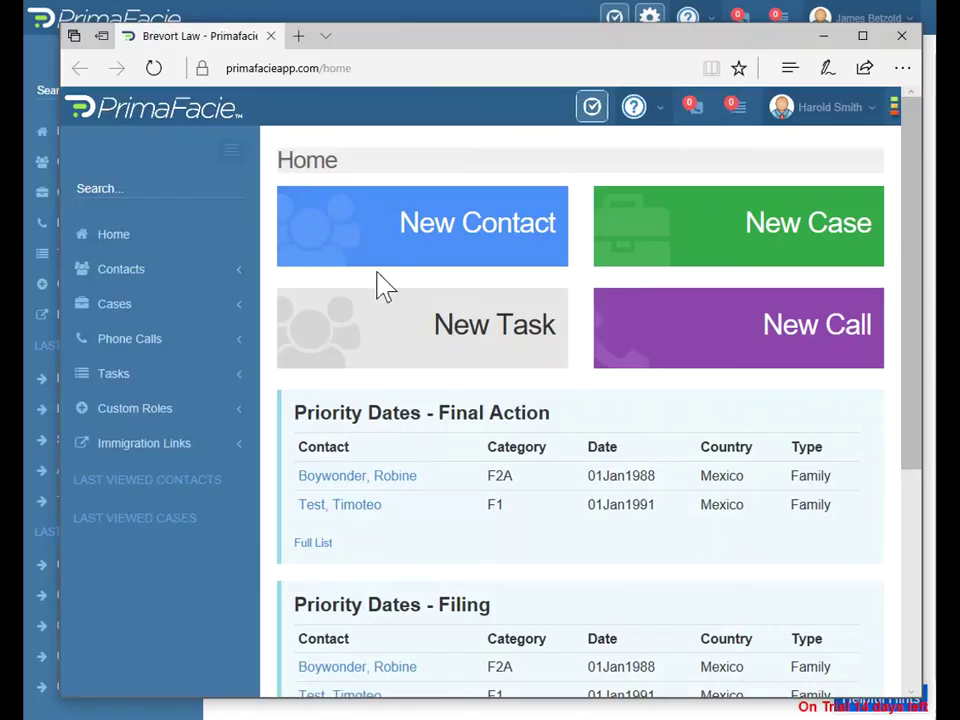
- Check the account menu, dismiss the Remember the Autofill tip and bring up the helpful hints
click(845, 112)
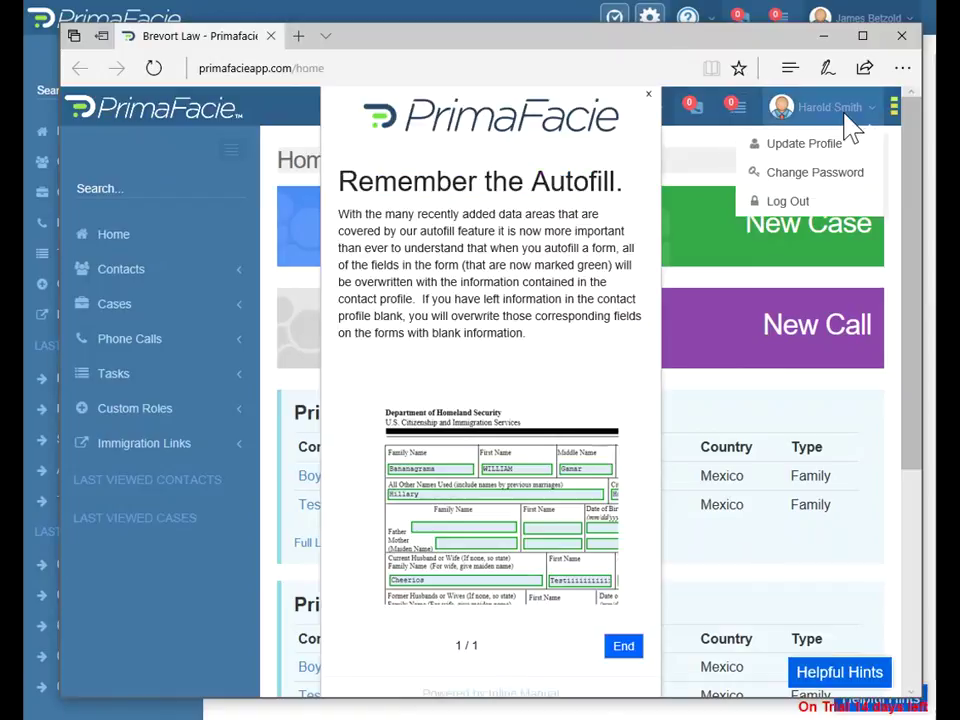
click(344, 485)
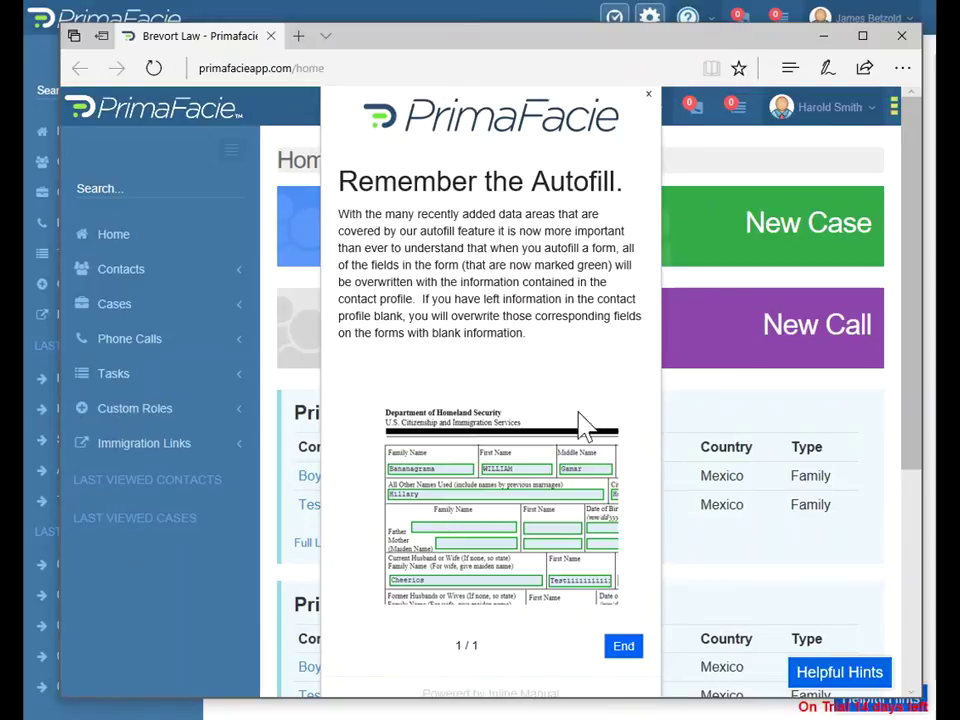
click(624, 650)
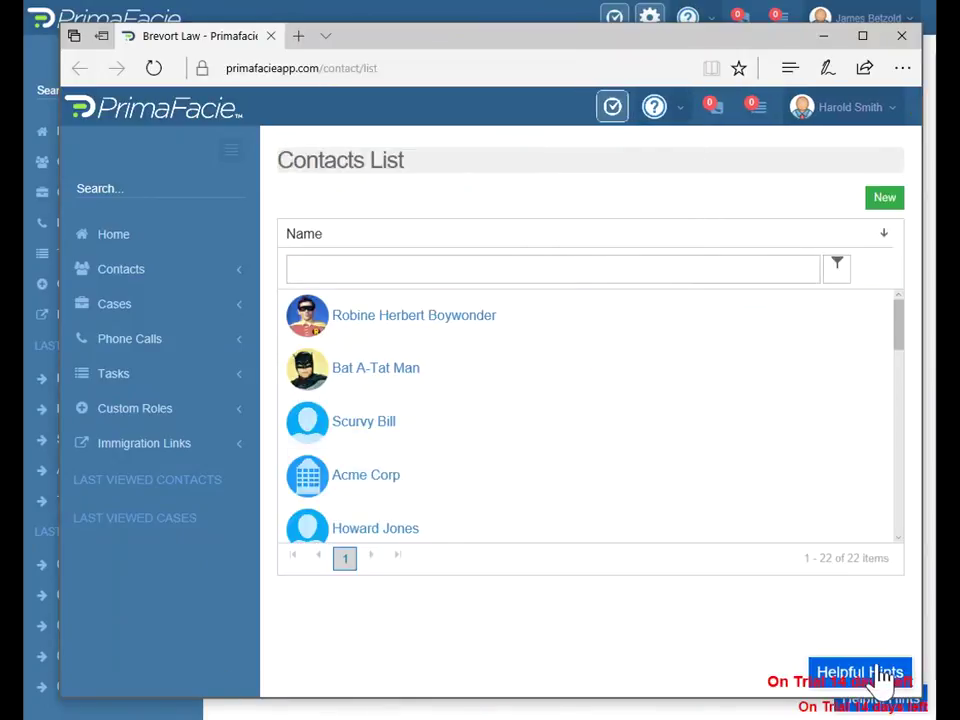
click(868, 676)
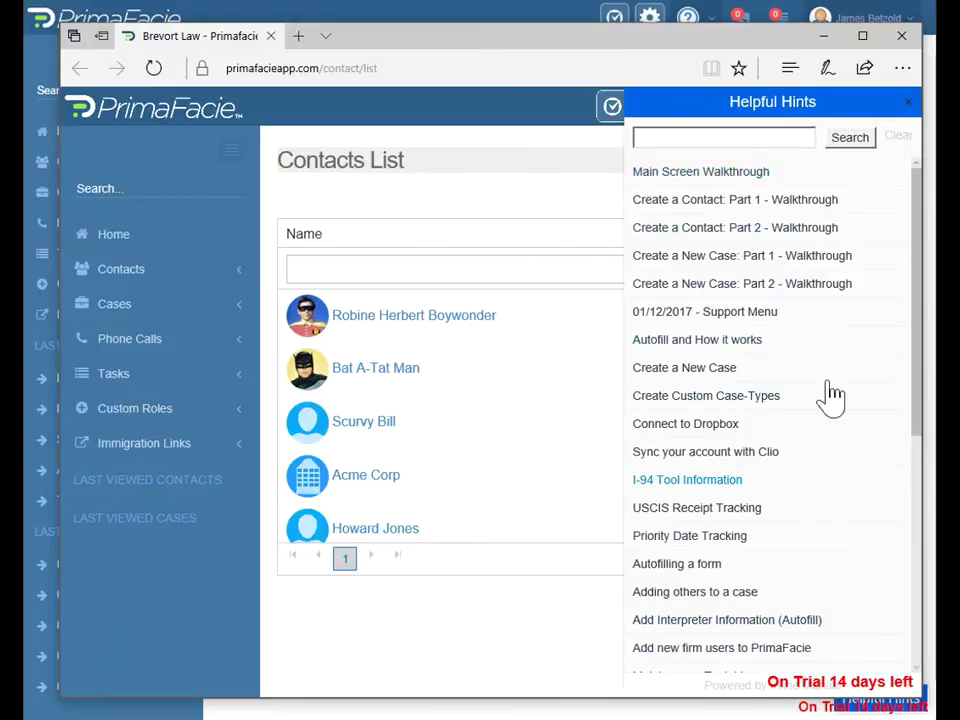
- Open the first contact's record and glance at the pending phone calls summary
click(908, 102)
mouse_move(681, 118)
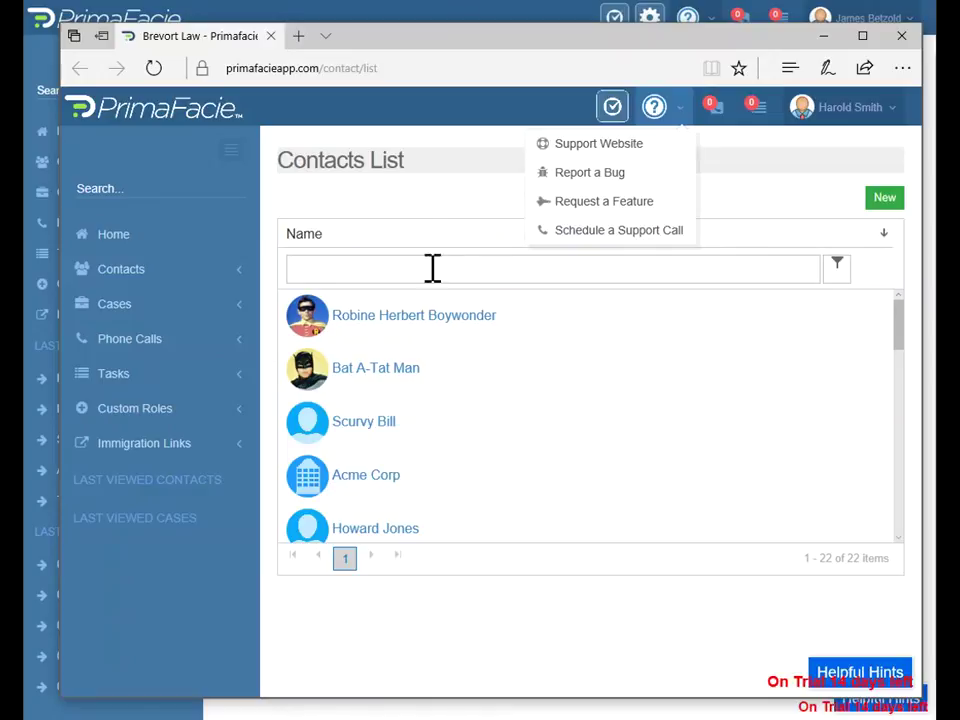
click(405, 318)
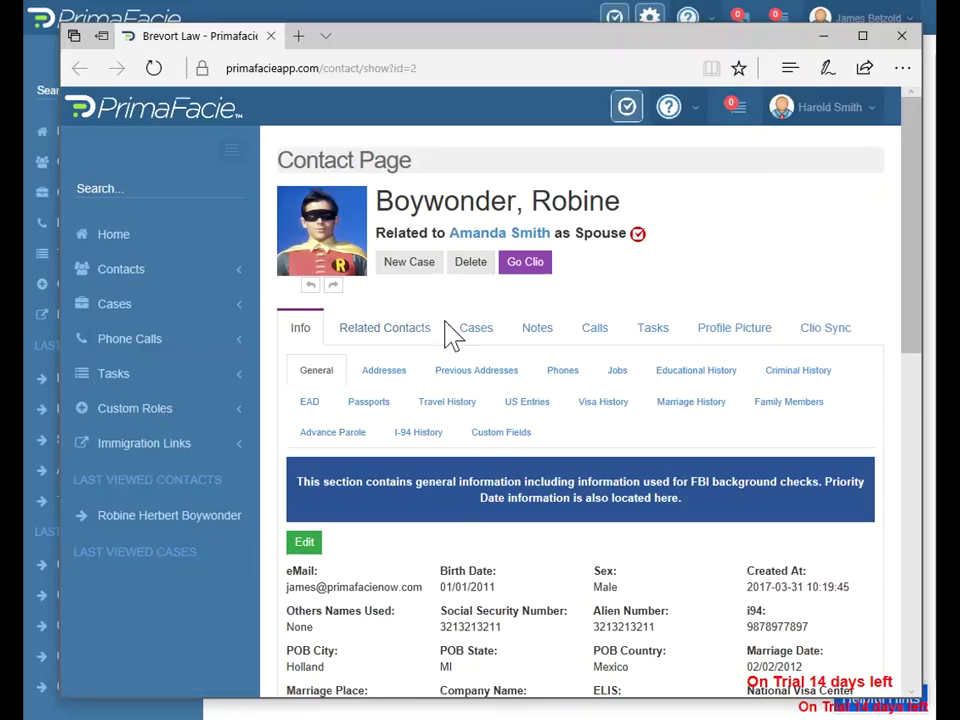
click(695, 108)
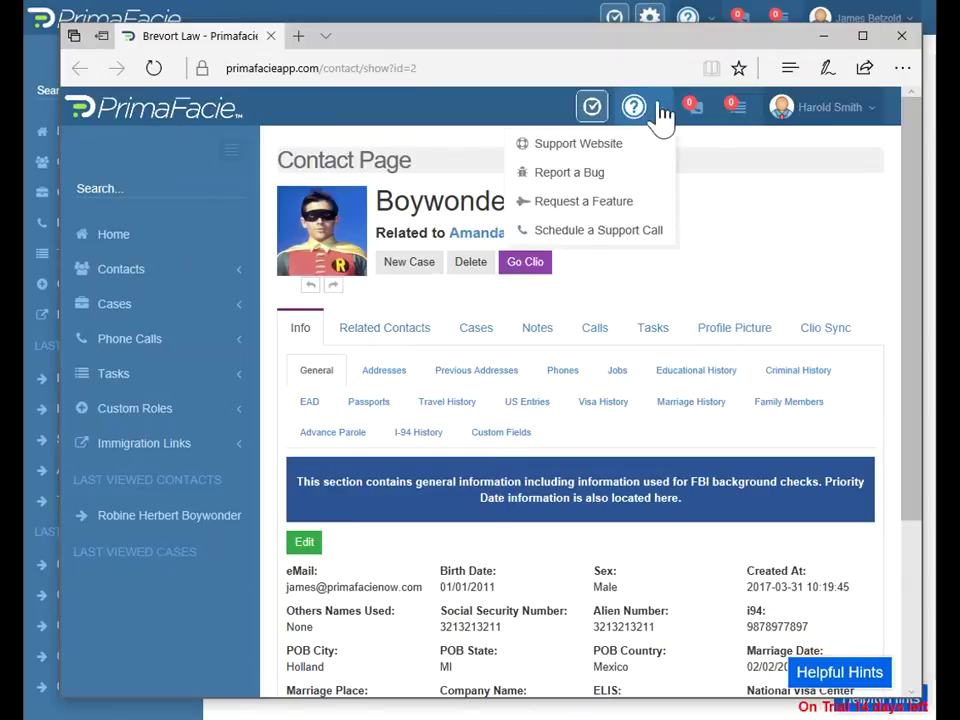
click(697, 112)
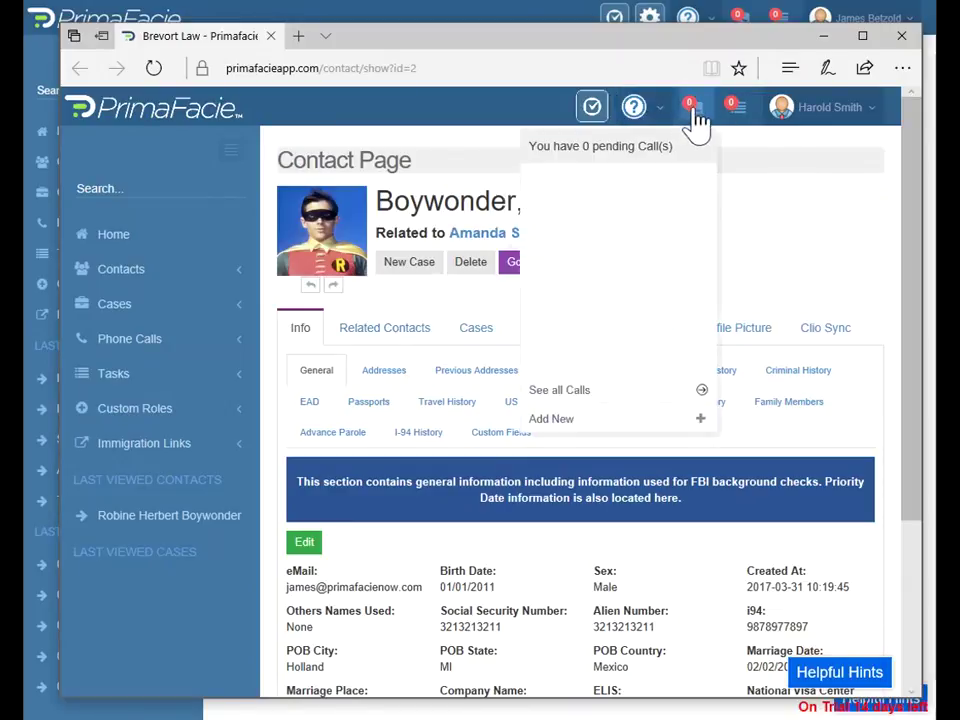
click(757, 238)
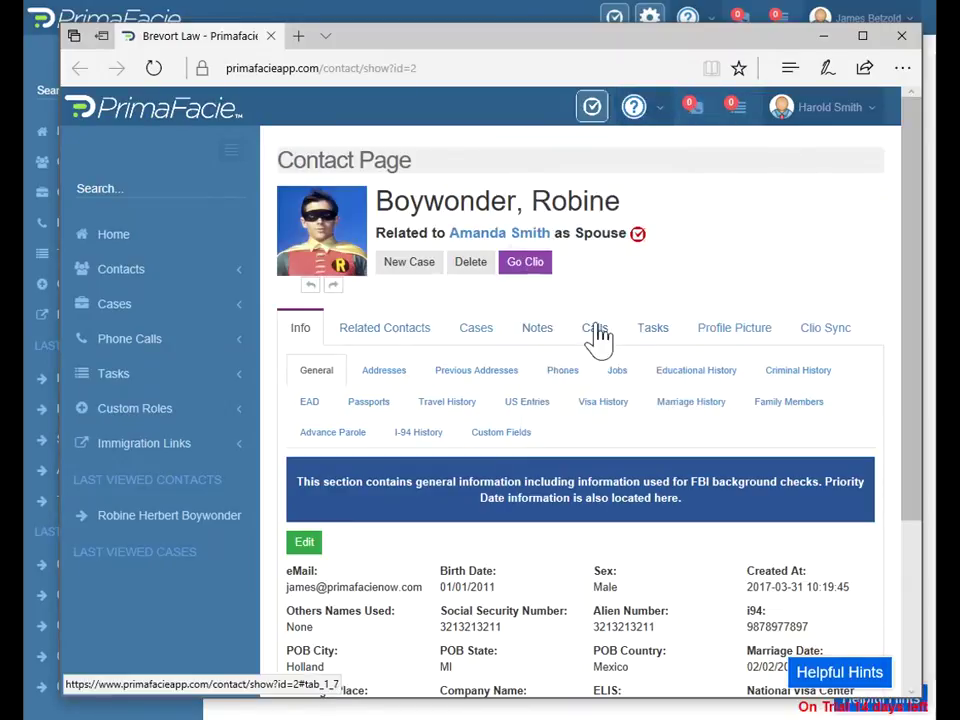
- Show the contact's two-call history, start a new call, then discard it unsaved
click(591, 330)
click(308, 370)
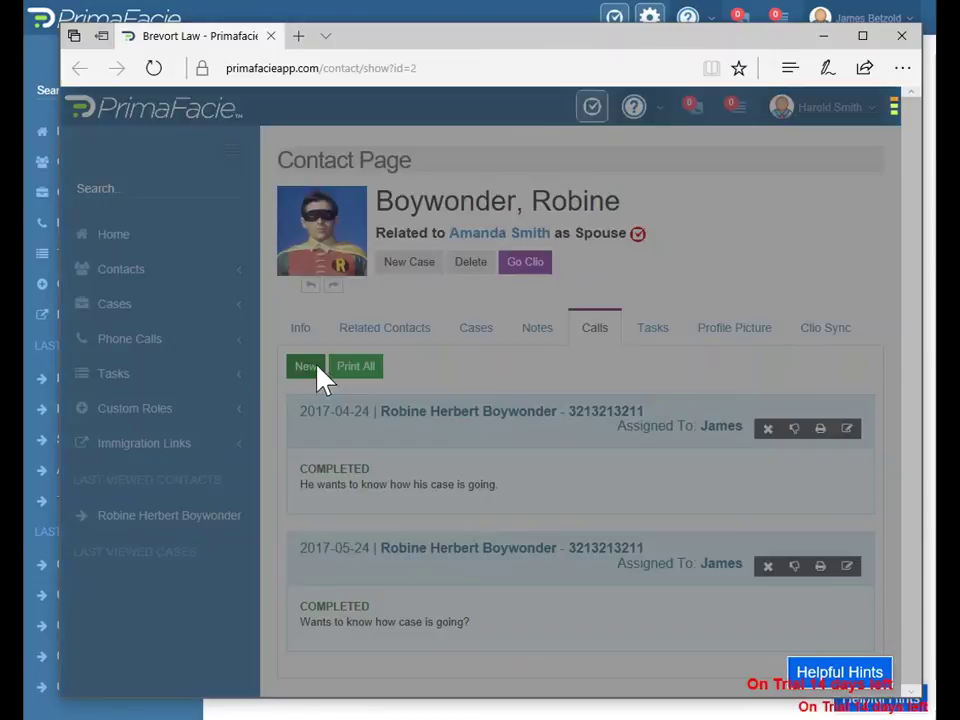
click(325, 537)
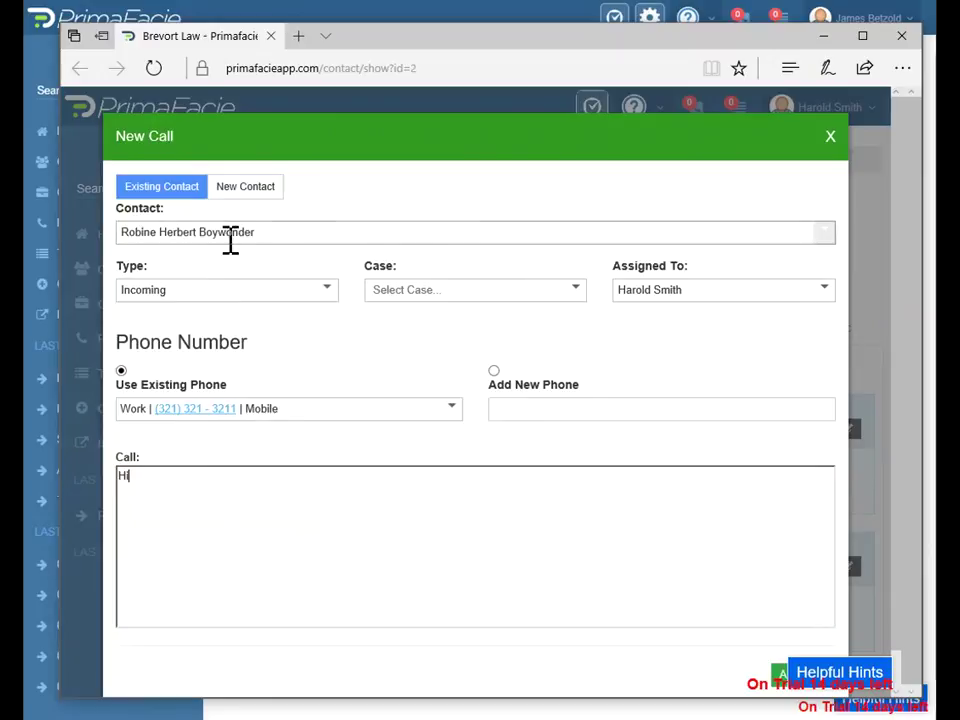
click(831, 298)
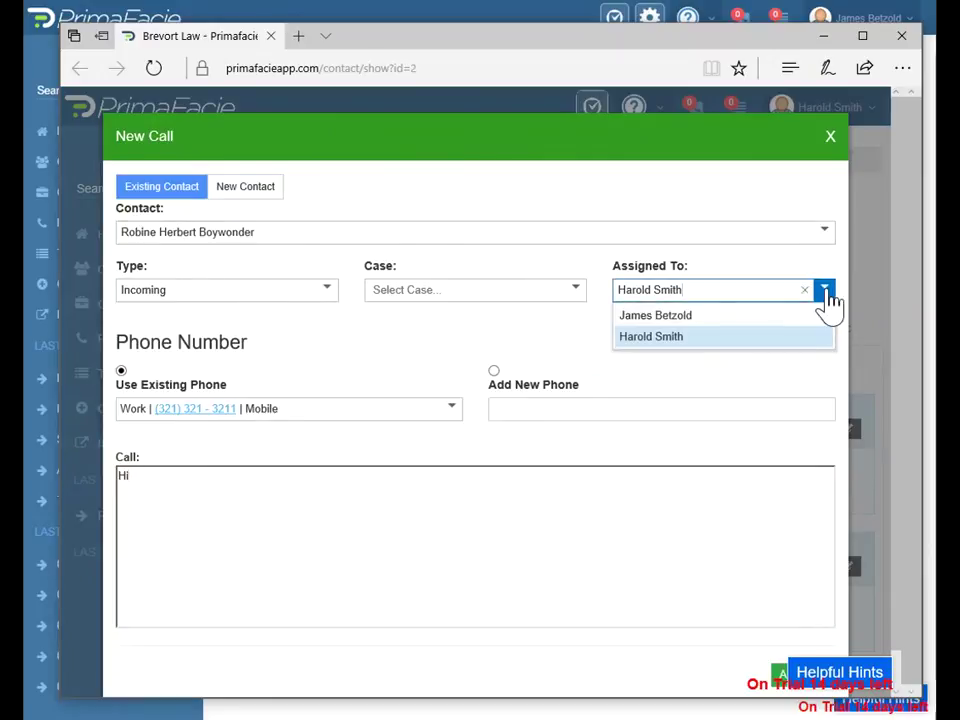
click(540, 354)
click(830, 137)
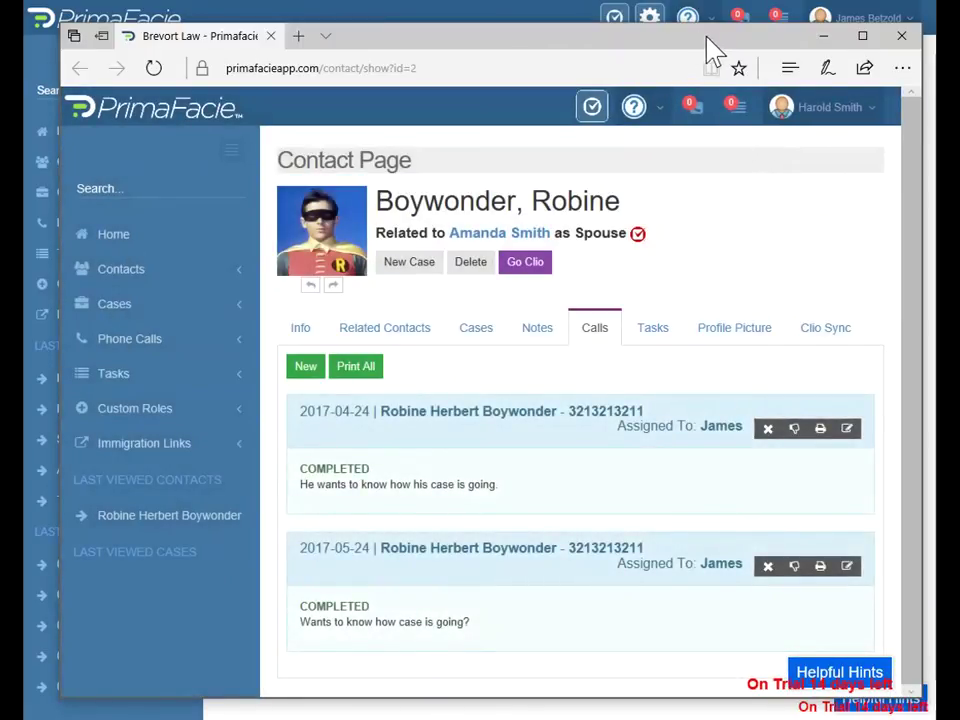
key(ctrl+l)
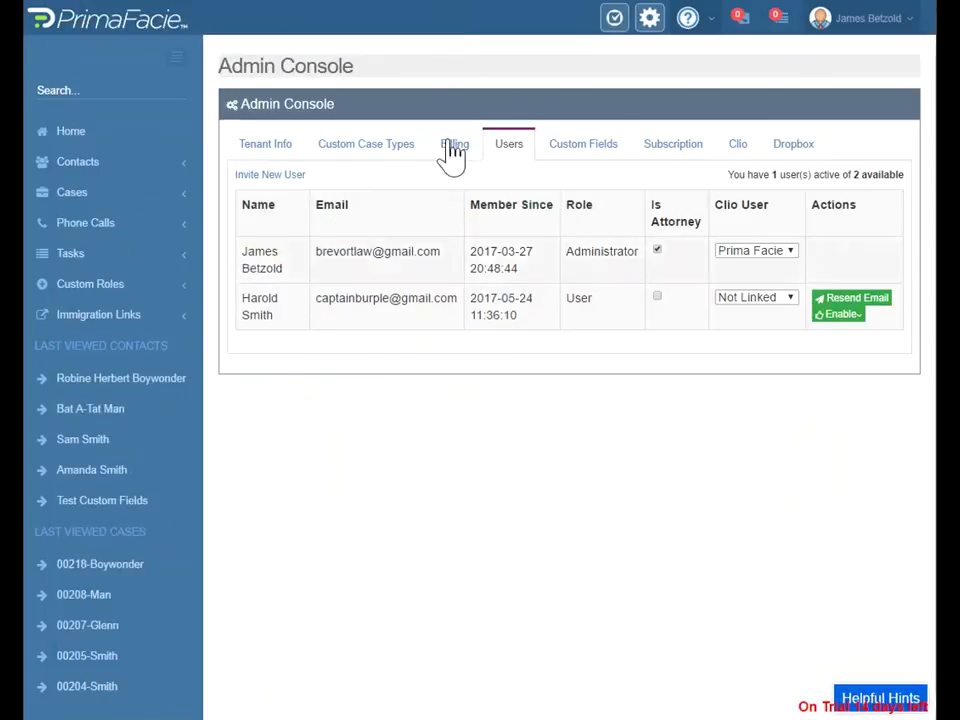
- Reload the Admin Console, confirm 2 active users under Users, then view the Subscription details
click(163, 24)
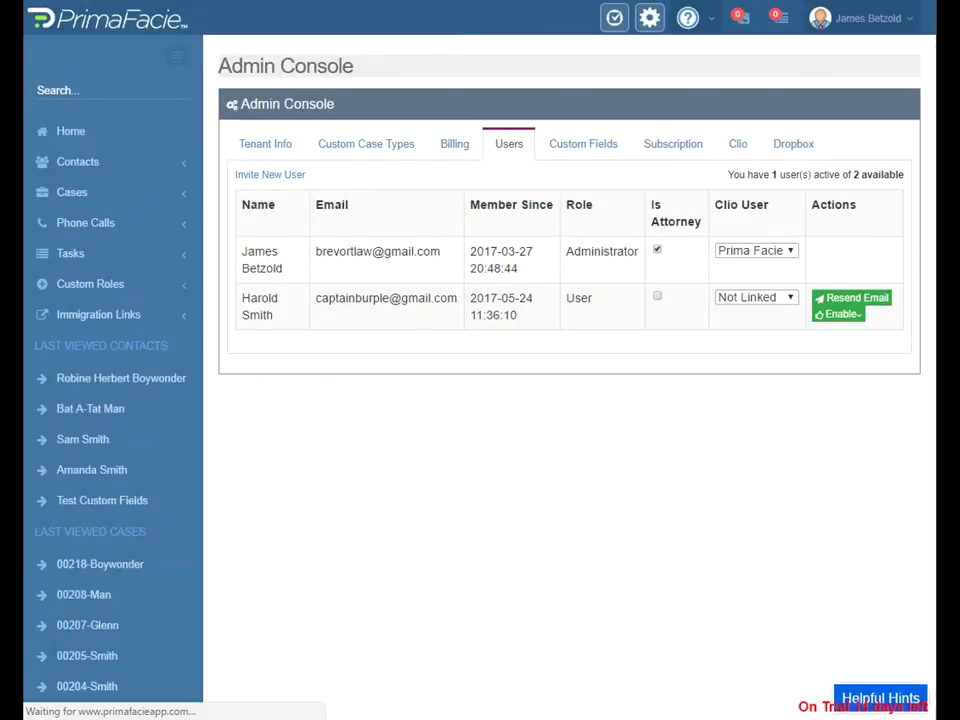
click(262, 143)
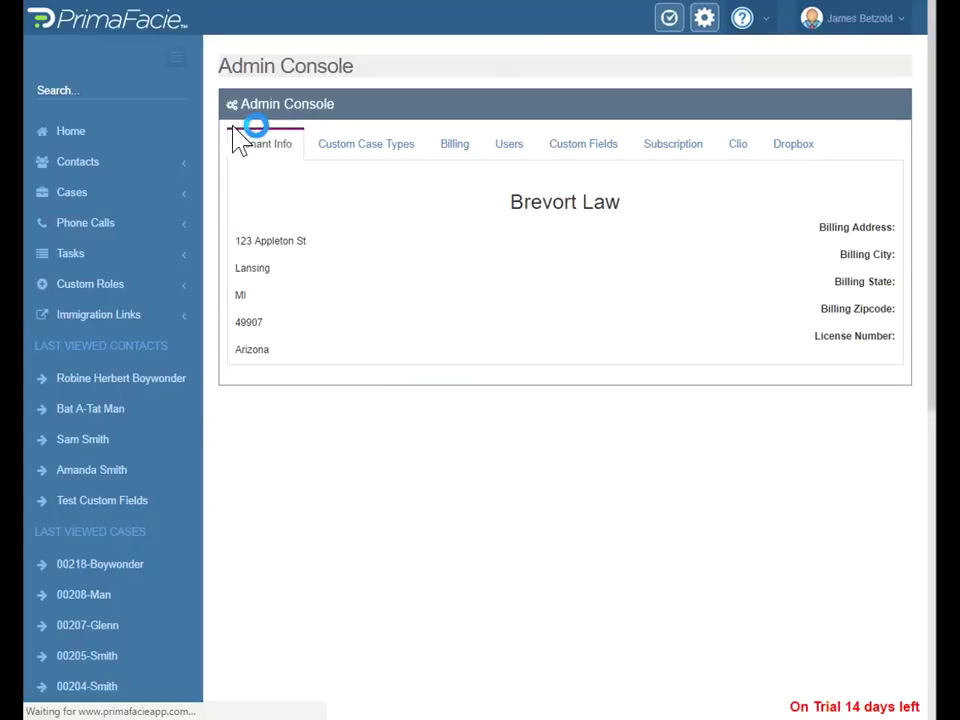
click(508, 158)
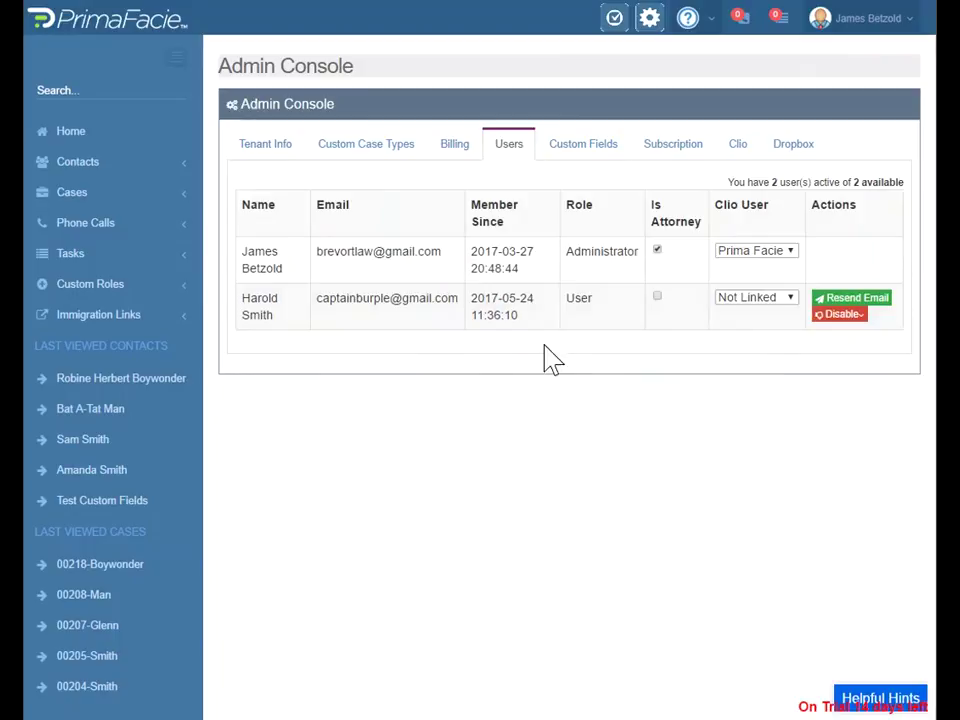
click(674, 156)
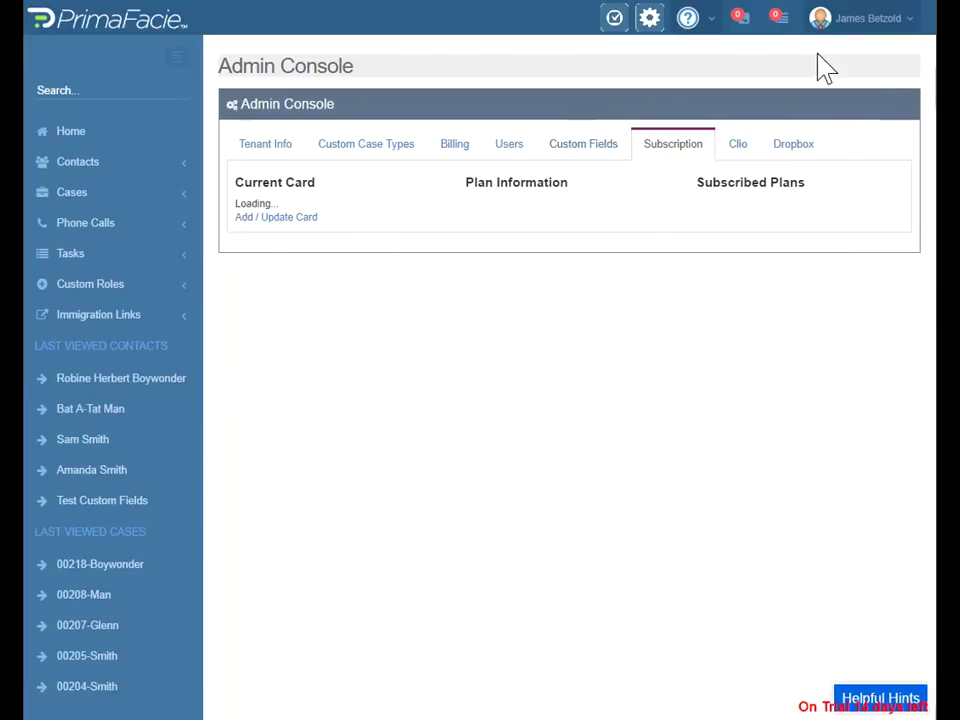
- Search contacts for 'Test' from the home dashboard and view the full results
click(858, 24)
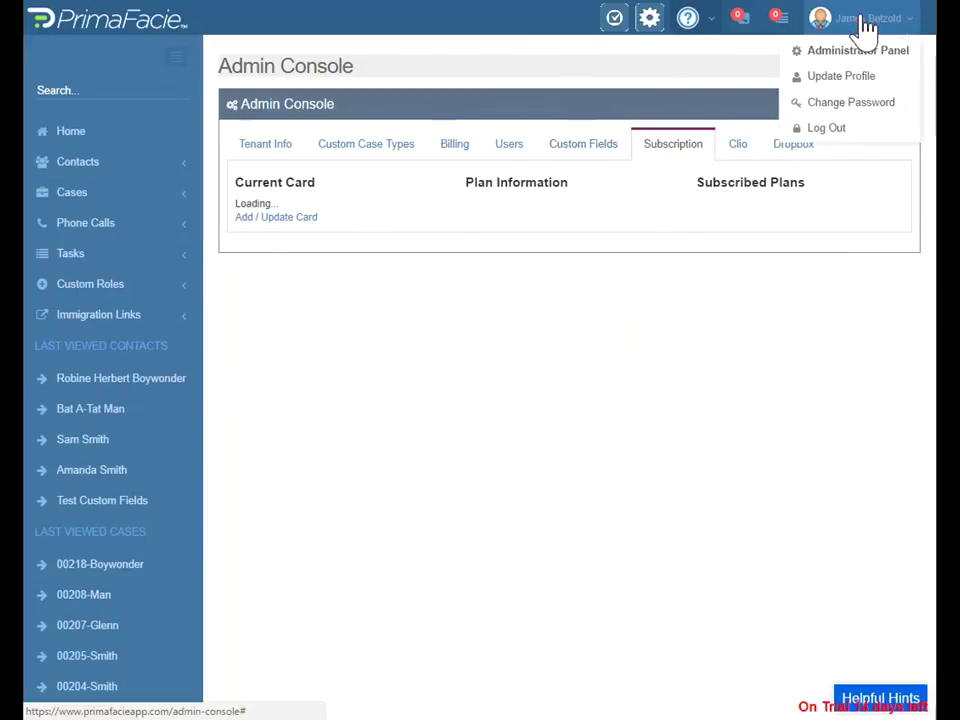
click(500, 68)
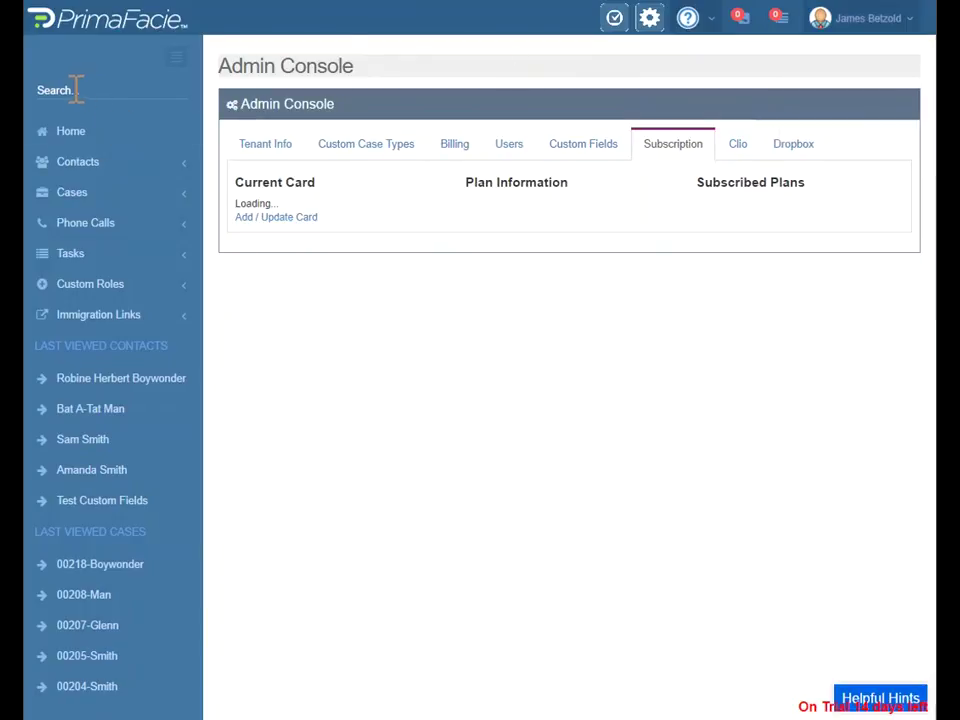
click(85, 137)
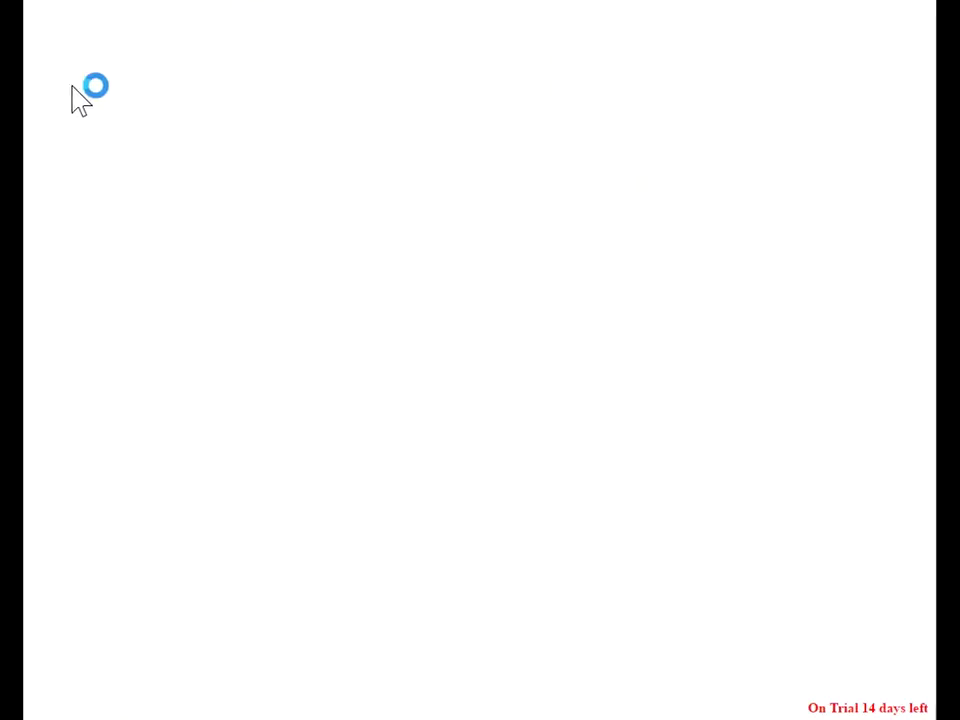
click(106, 97)
text(Test)
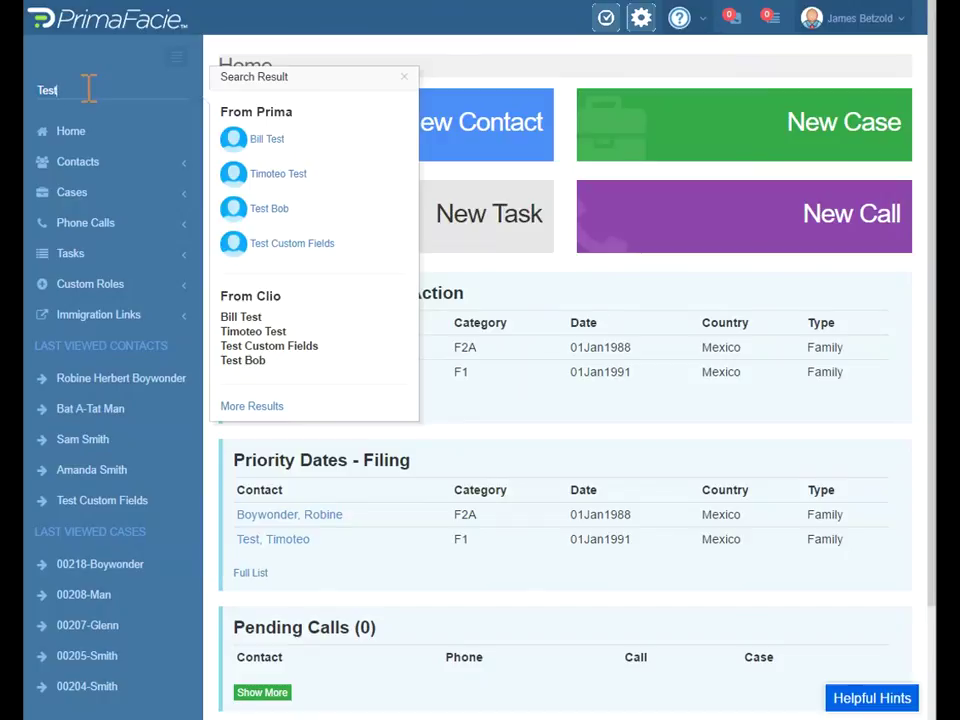
text(B)
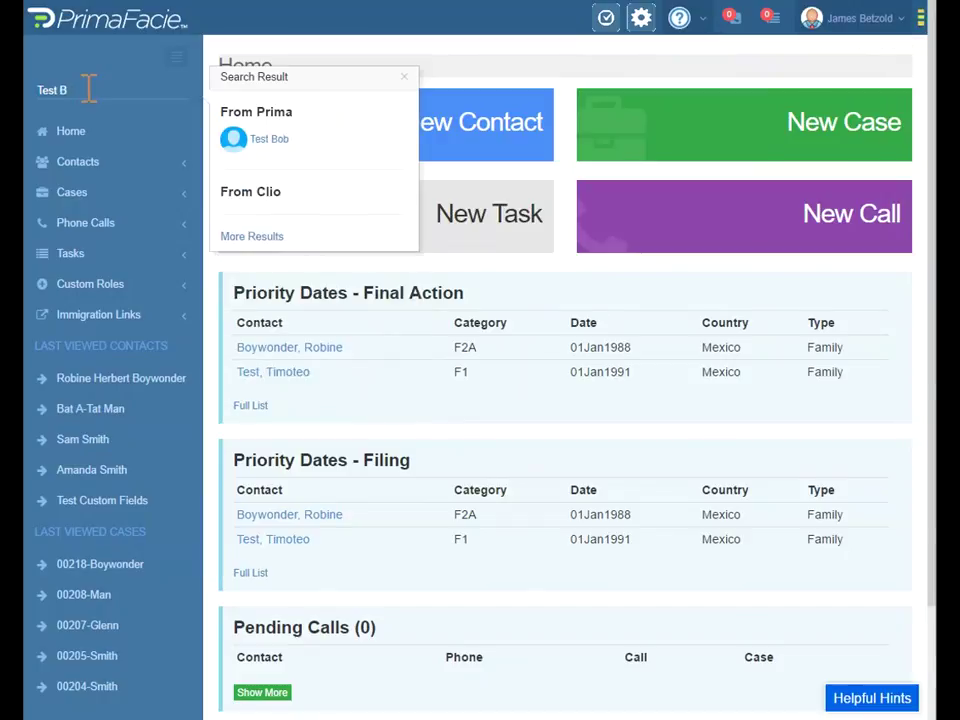
text(ob)
key(BackSpace)
key(BackSpace)
key(BackSpace)
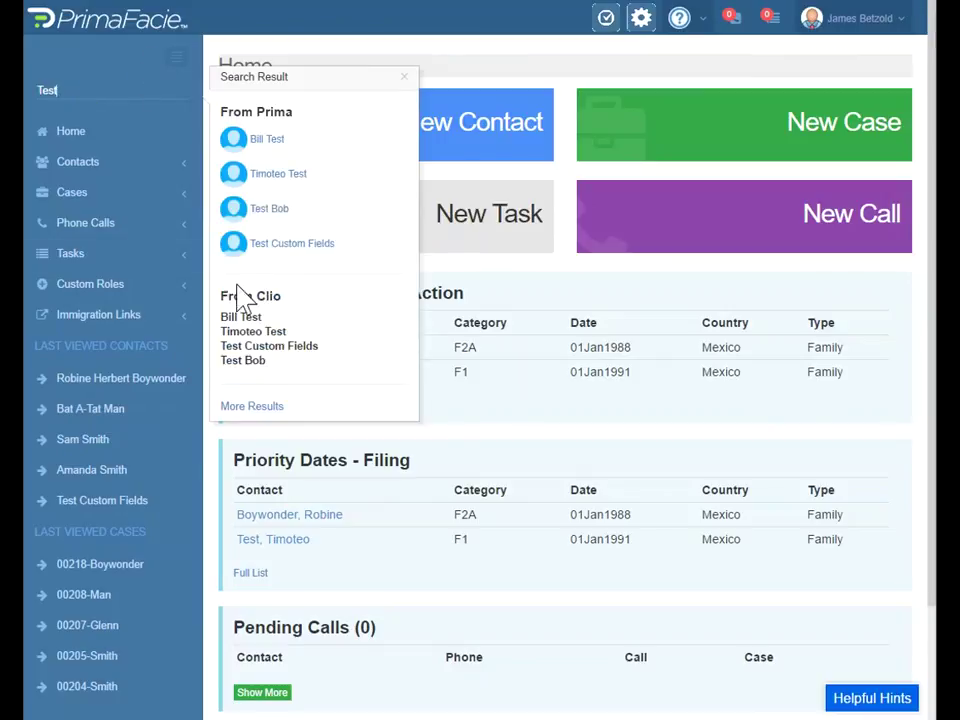
click(249, 412)
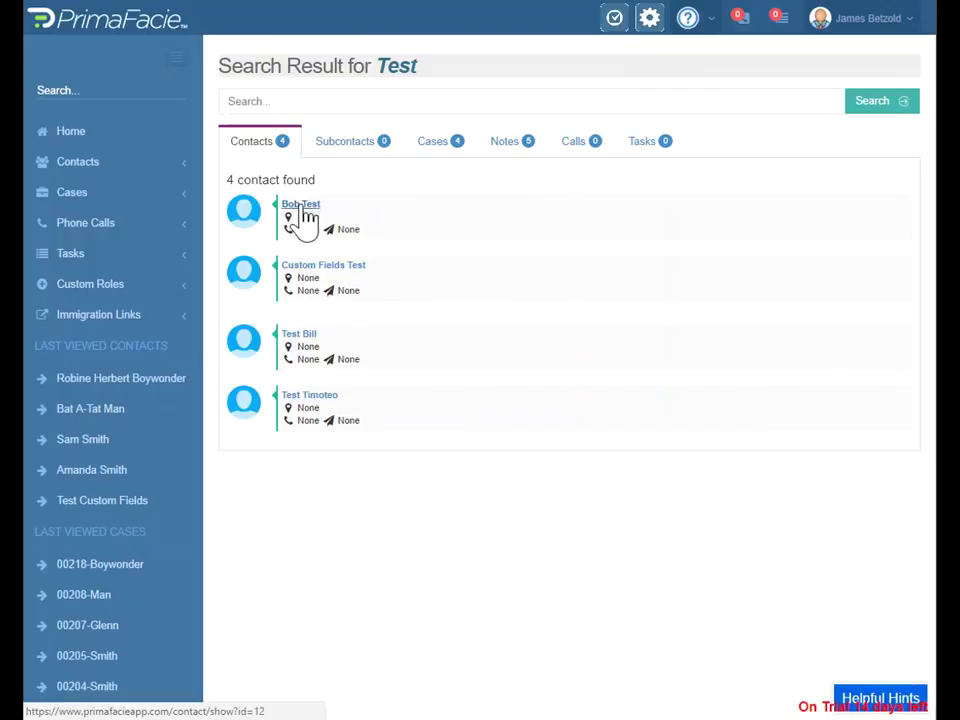
- Search instead by the client's first name and start importing the matching Clio contact
click(72, 90)
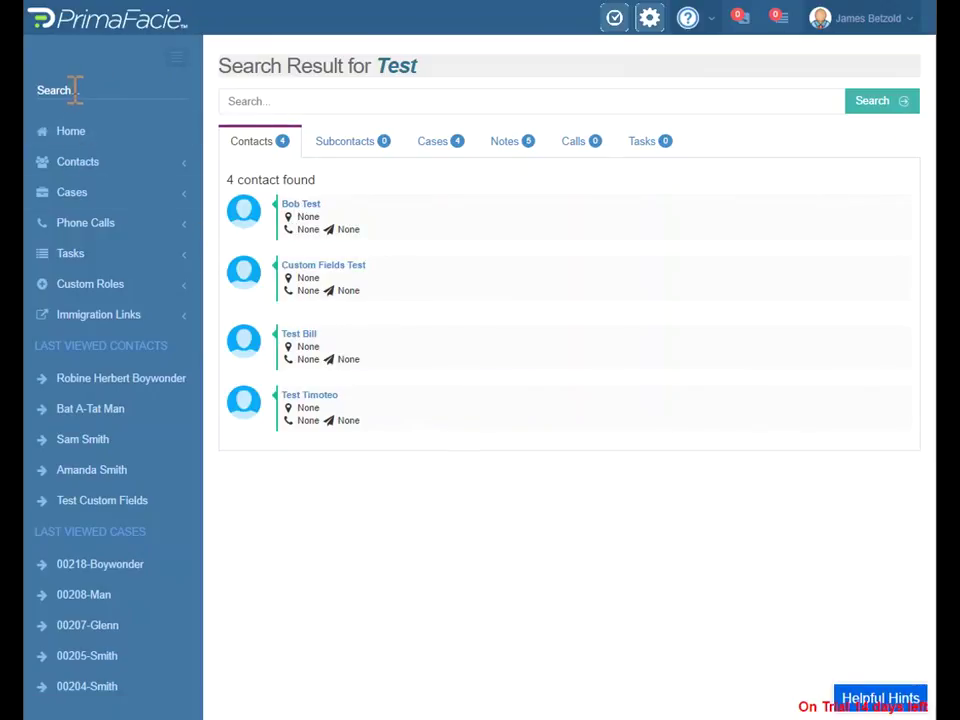
text(test)
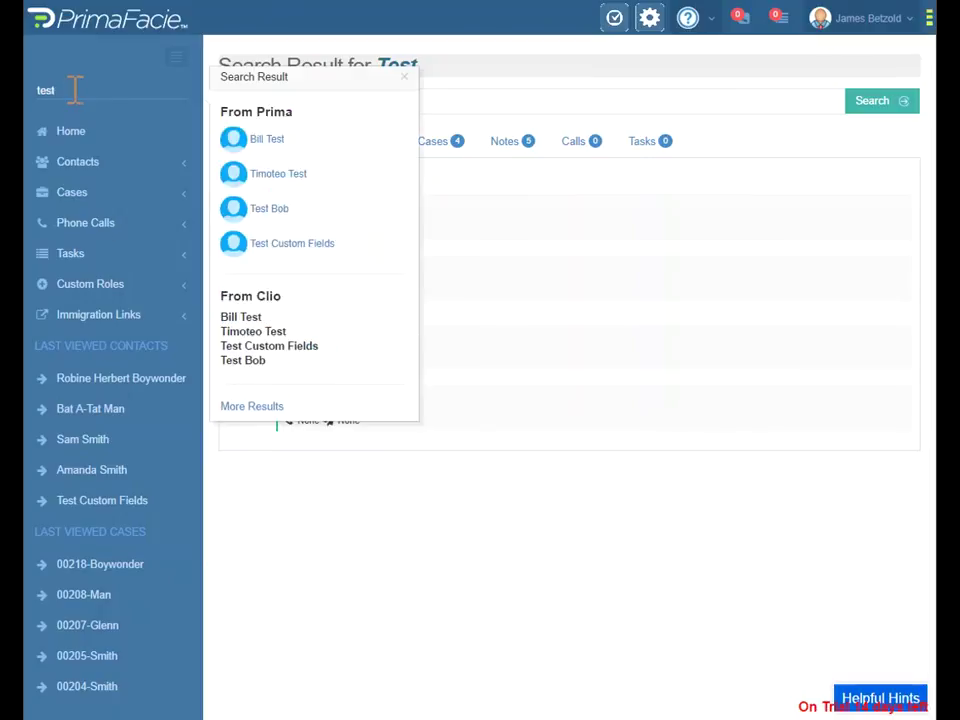
double_click(40, 91)
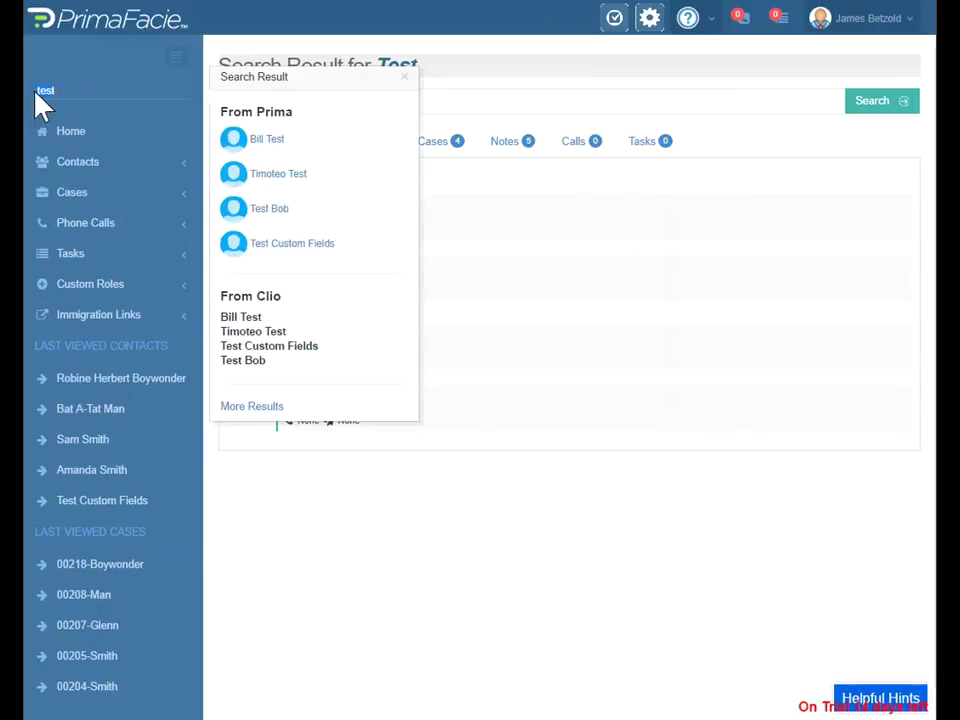
key(BackSpace)
text(stewart)
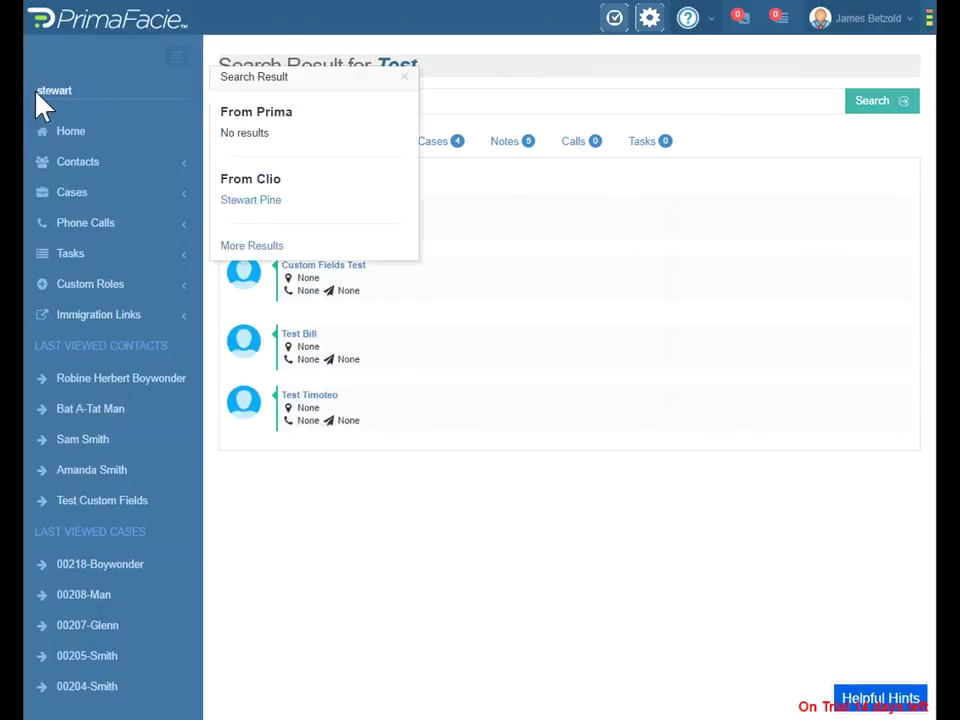
click(244, 201)
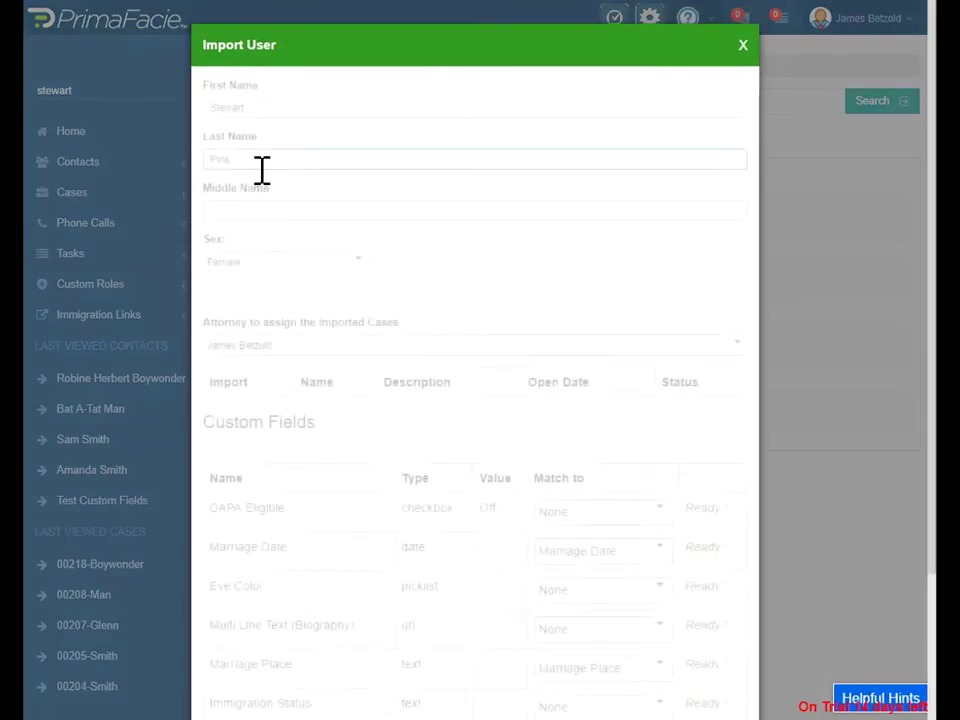
- Review the prefilled name fields, set Sex to Male, and import the Clio contact
click(242, 101)
click(212, 158)
click(246, 214)
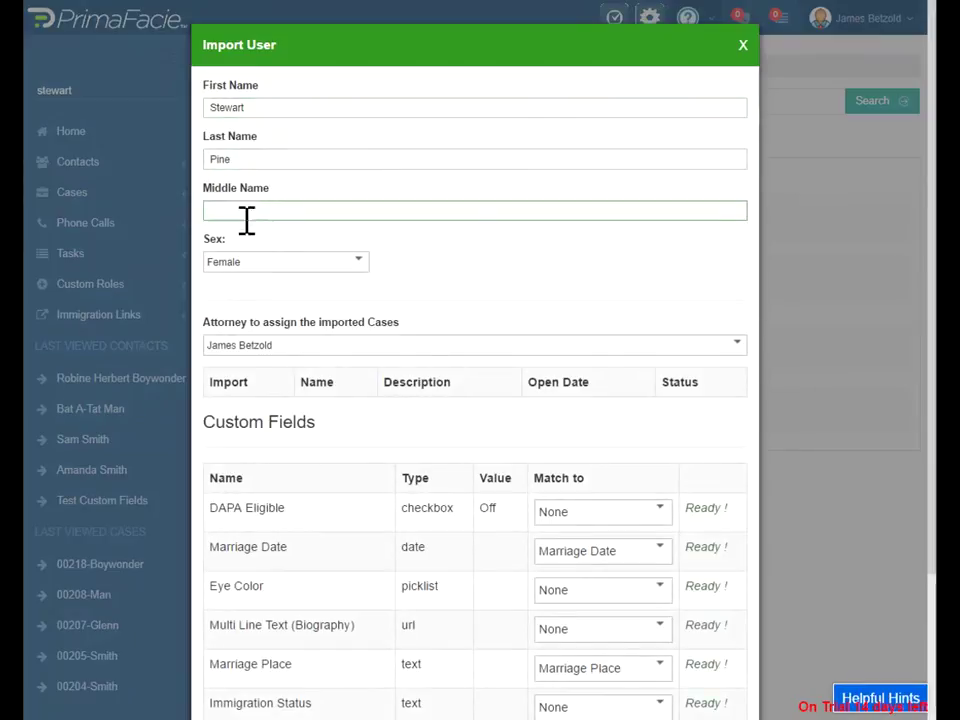
text(Middle)
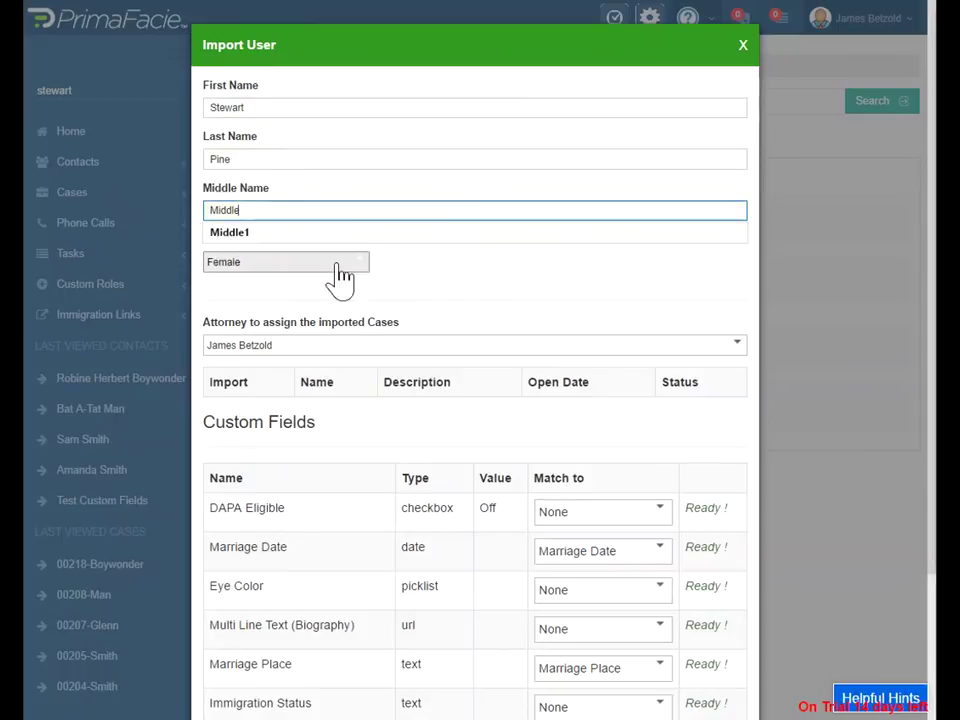
click(343, 272)
click(345, 272)
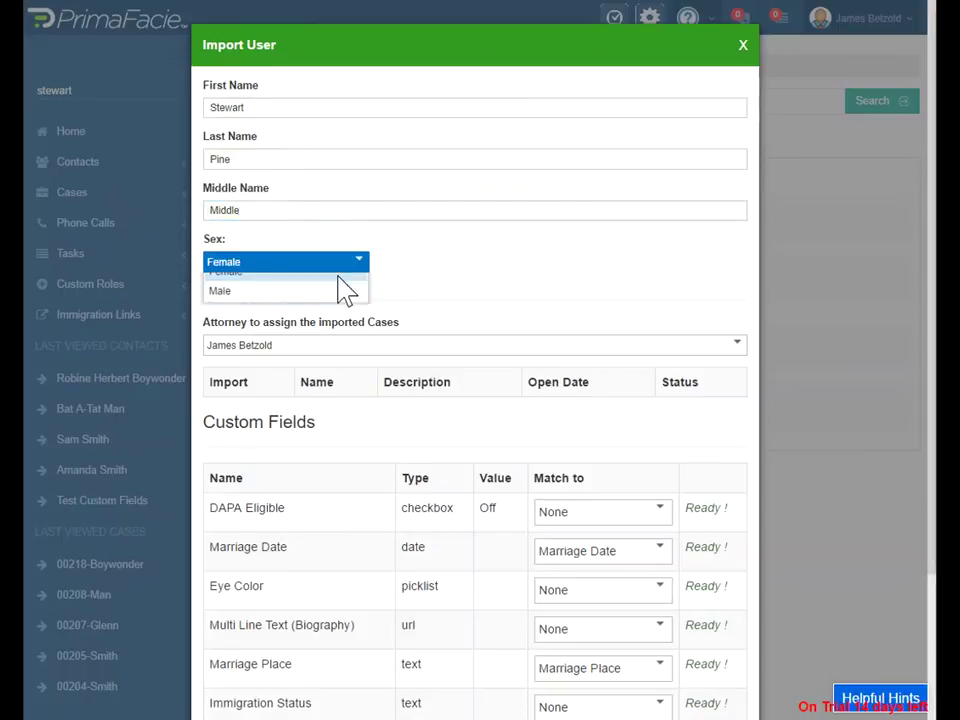
click(298, 304)
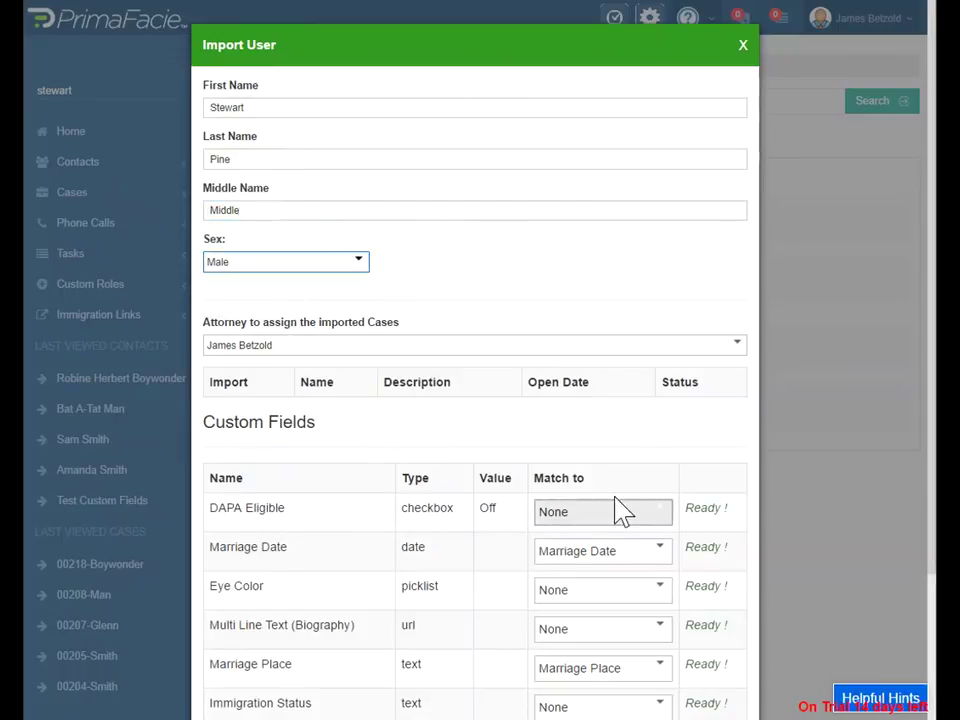
scroll(595, 420, down, 1)
scroll(595, 420, down, 1)
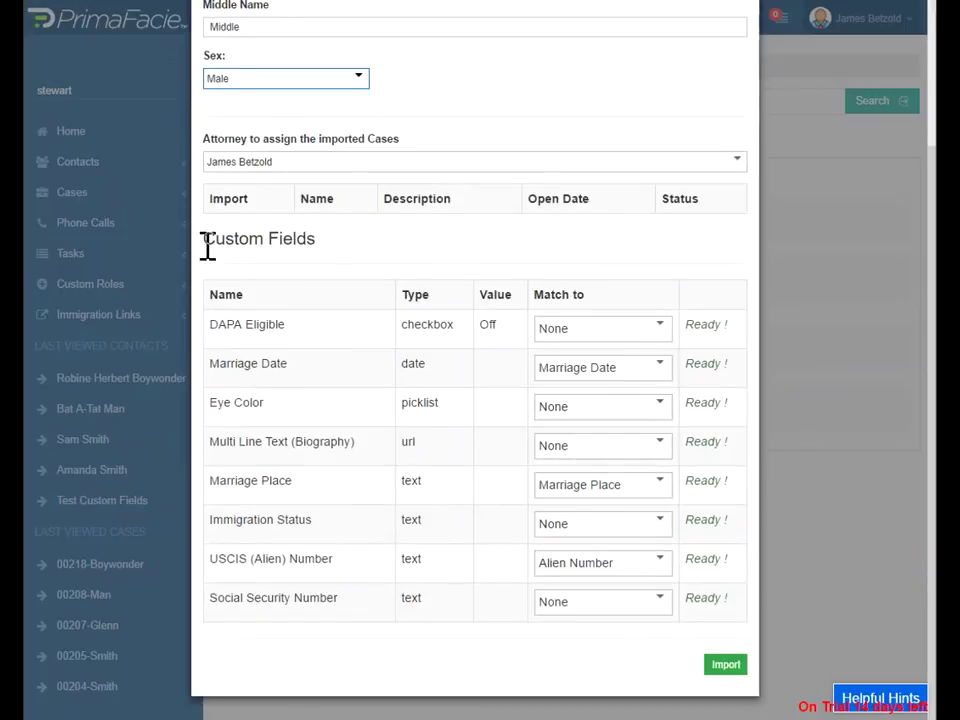
click(725, 666)
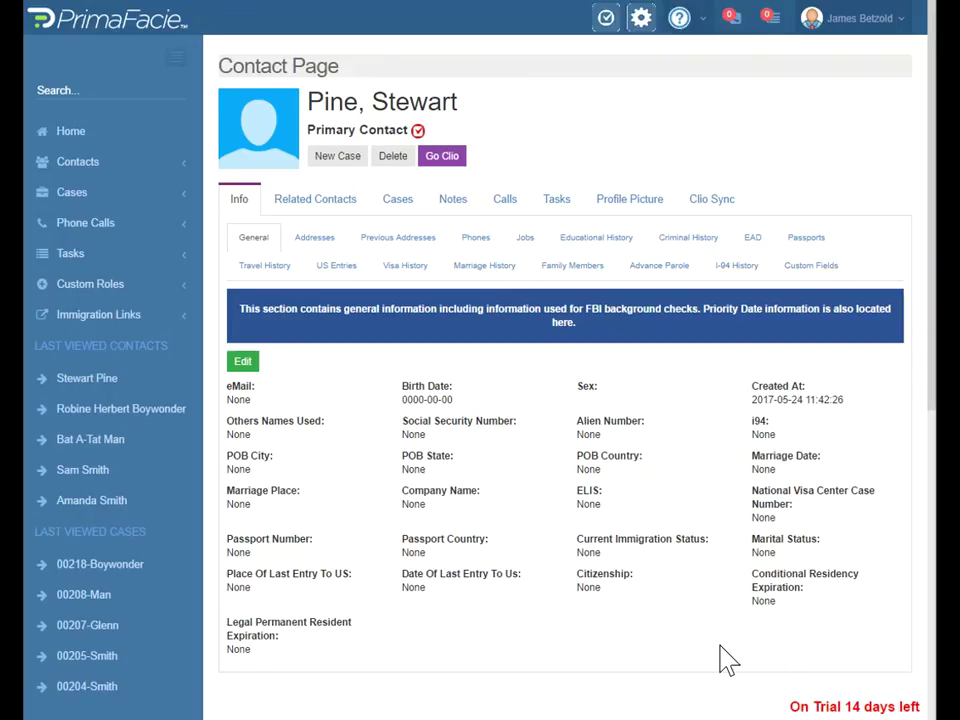
- Open the contact's general details edit form and close it without saving
click(244, 350)
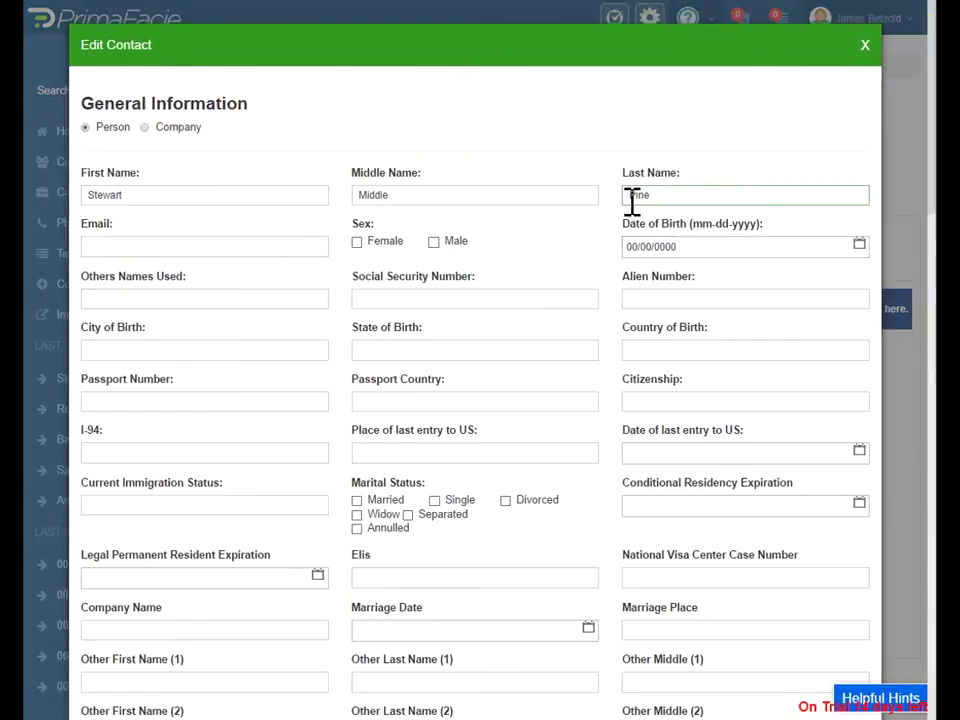
scroll(242, 450, down, 15)
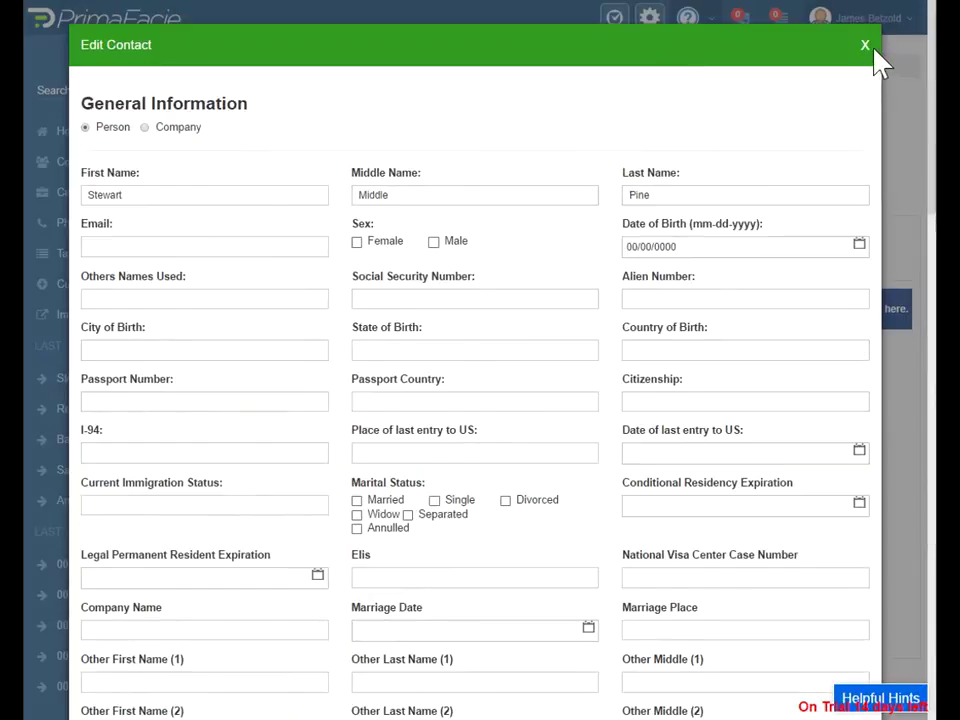
click(866, 47)
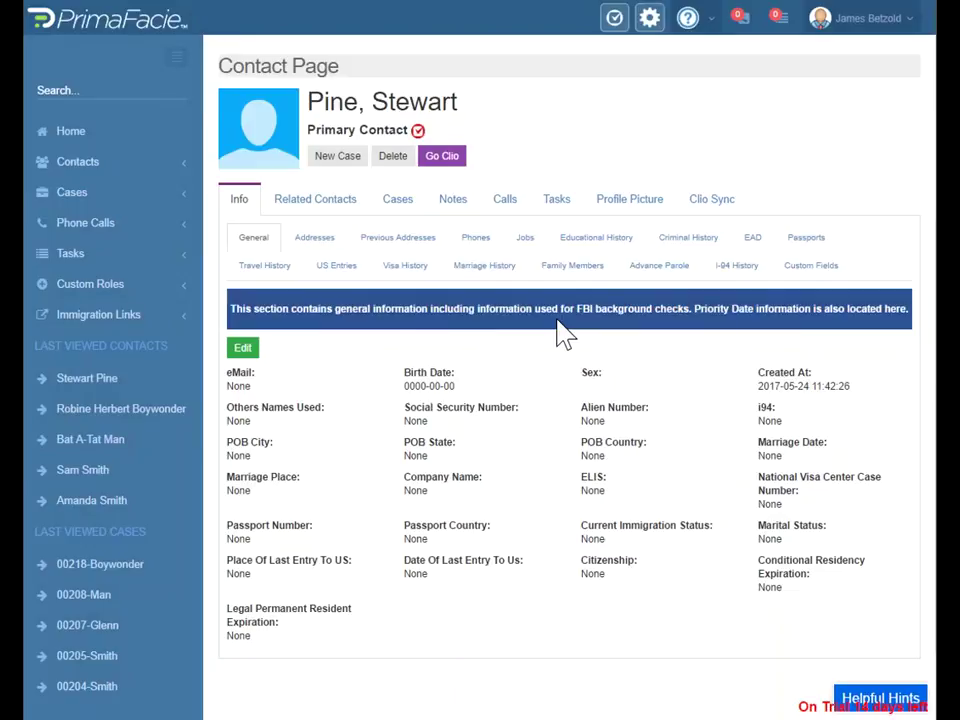
- Add a new case of type You Law I-130 Case Type from the Cases tab
click(400, 204)
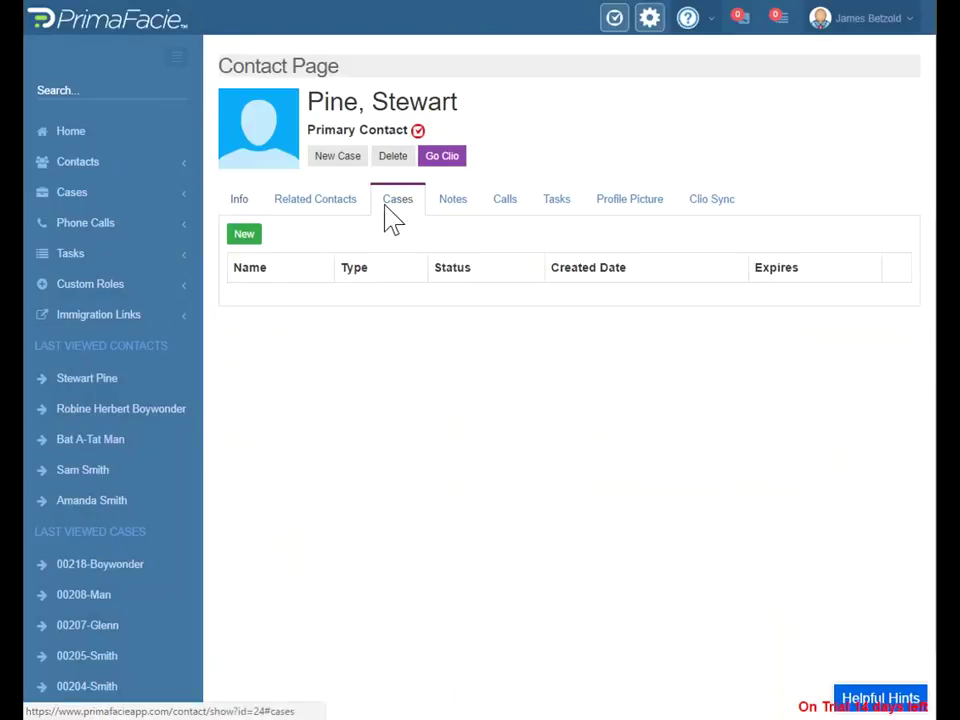
click(250, 236)
click(643, 107)
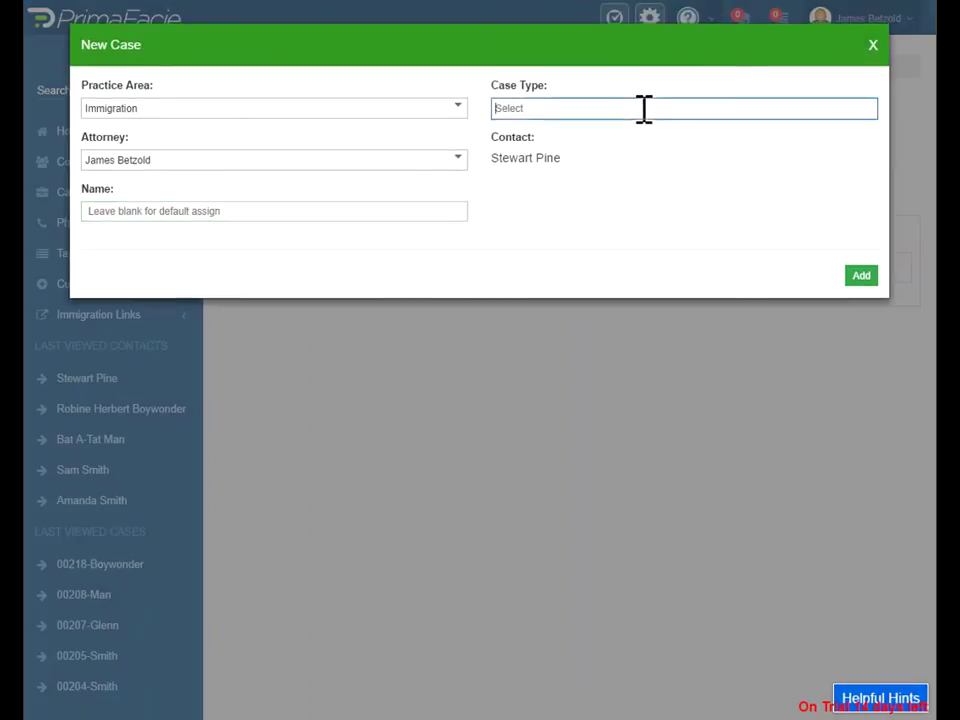
text(130)
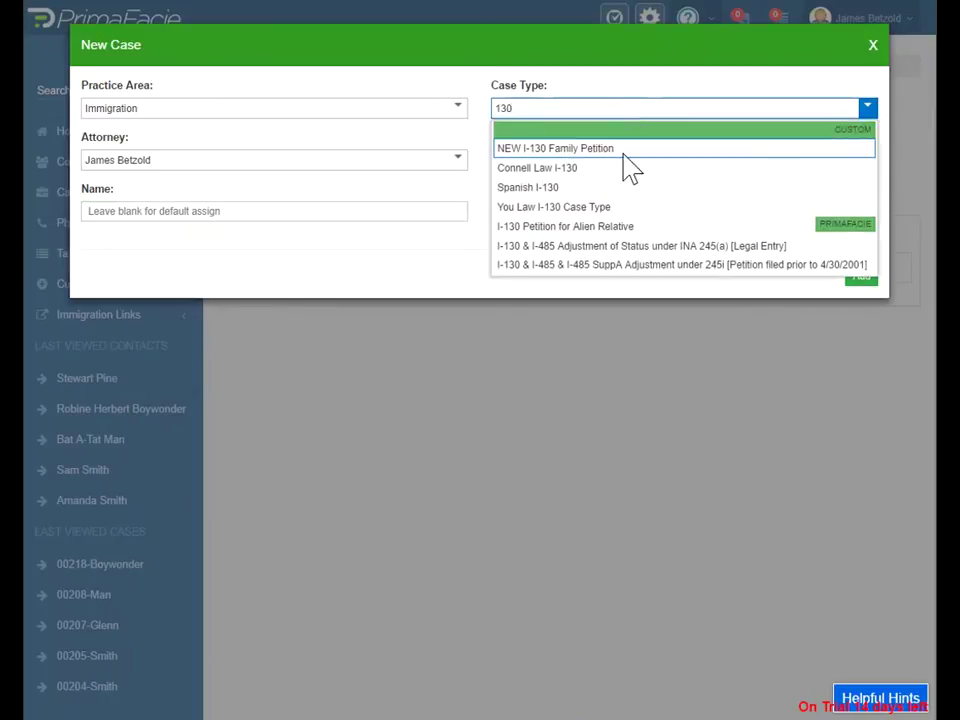
click(587, 210)
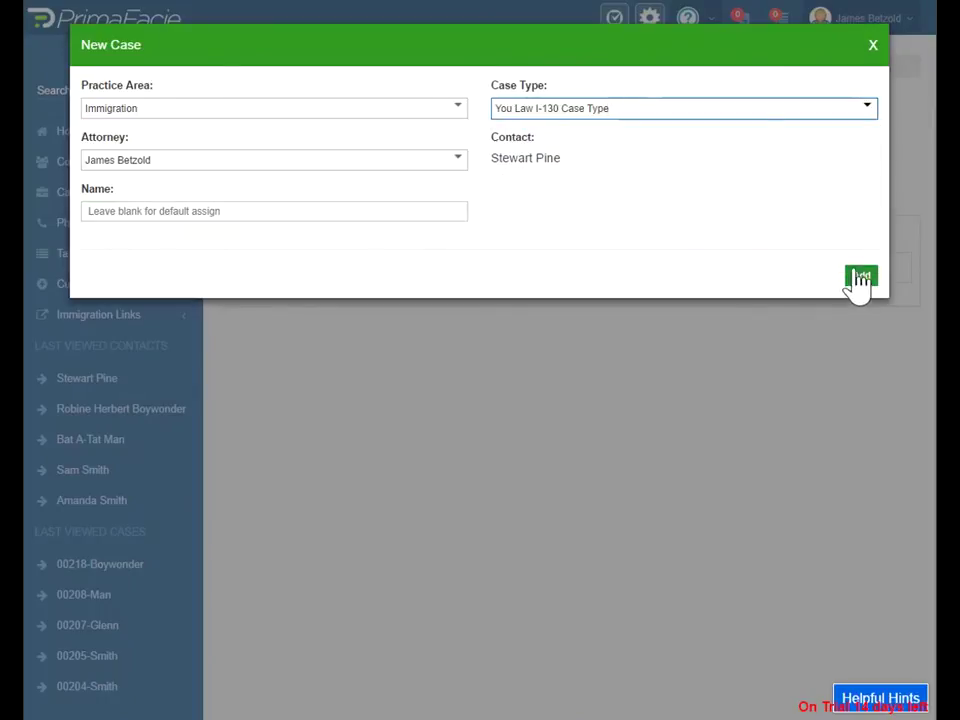
click(857, 277)
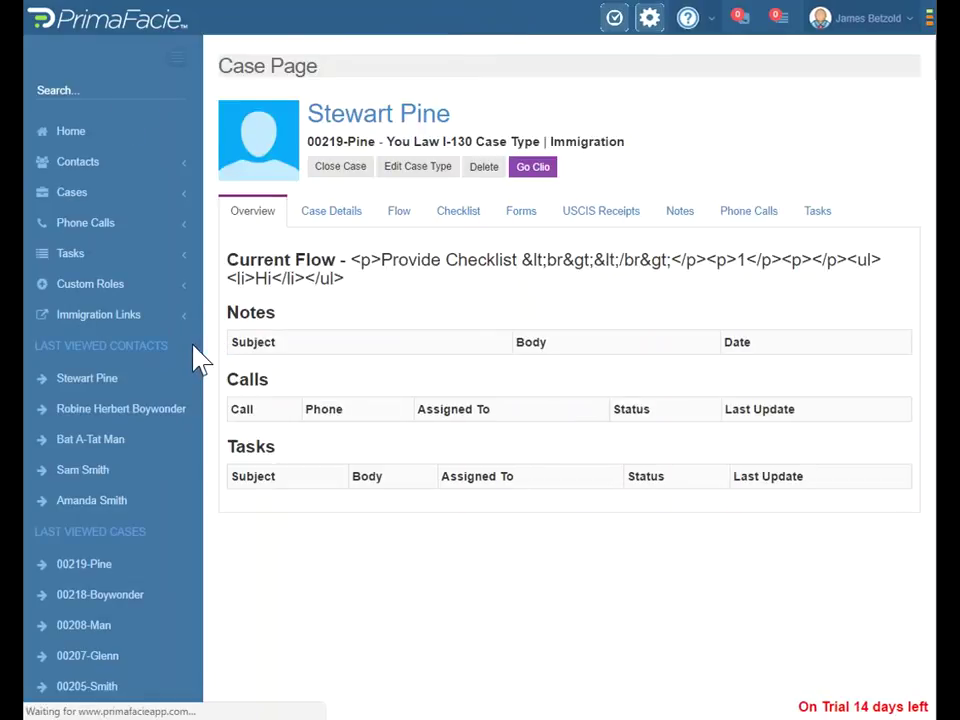
- Browse the case's Checklist, Forms, USCIS Receipts, Notes, Phone Calls and Tasks tabs, then visit the support website
click(476, 216)
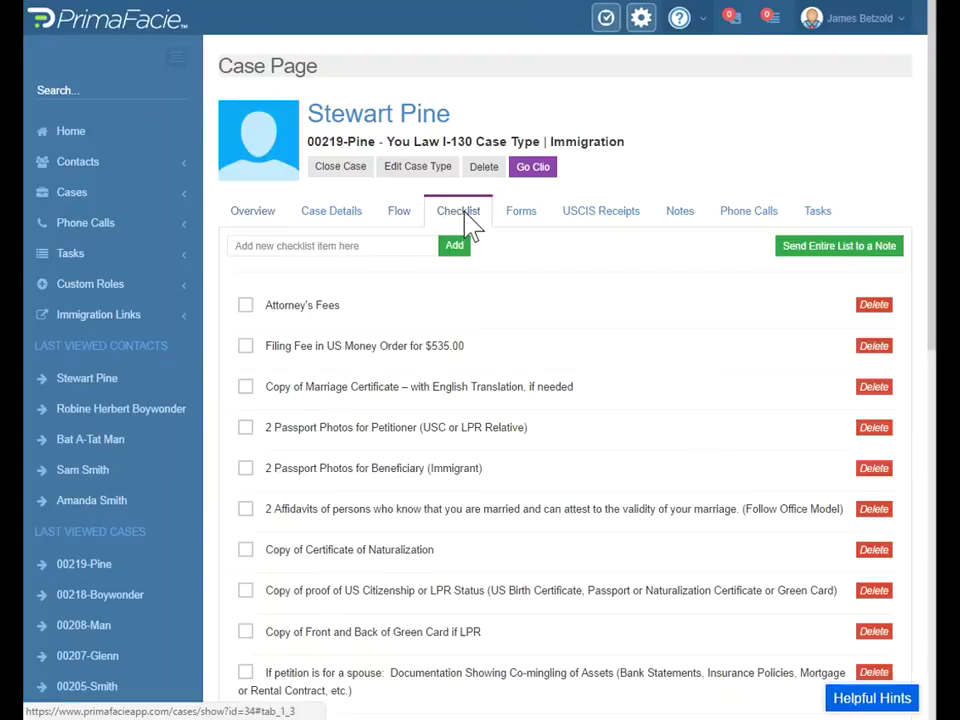
click(521, 220)
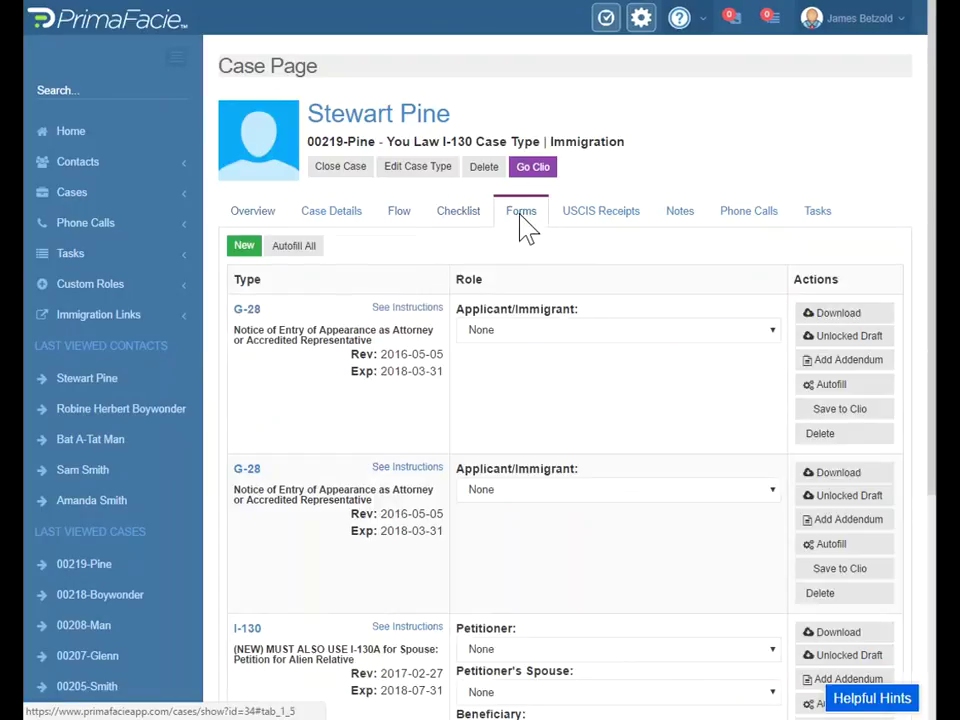
click(590, 228)
click(675, 224)
click(737, 228)
click(812, 226)
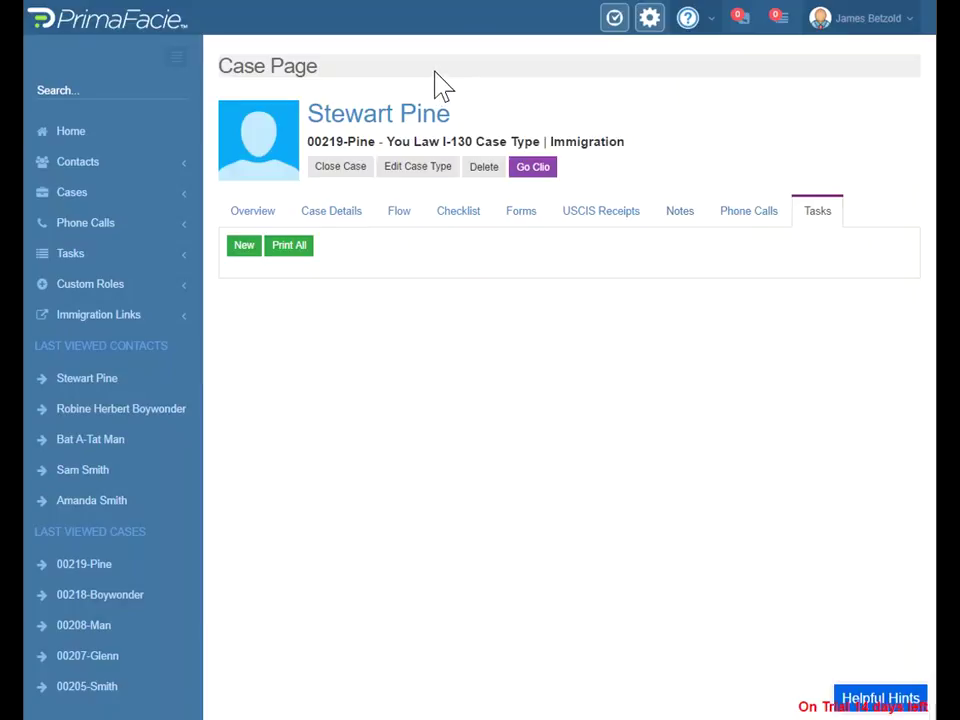
click(703, 25)
click(636, 51)
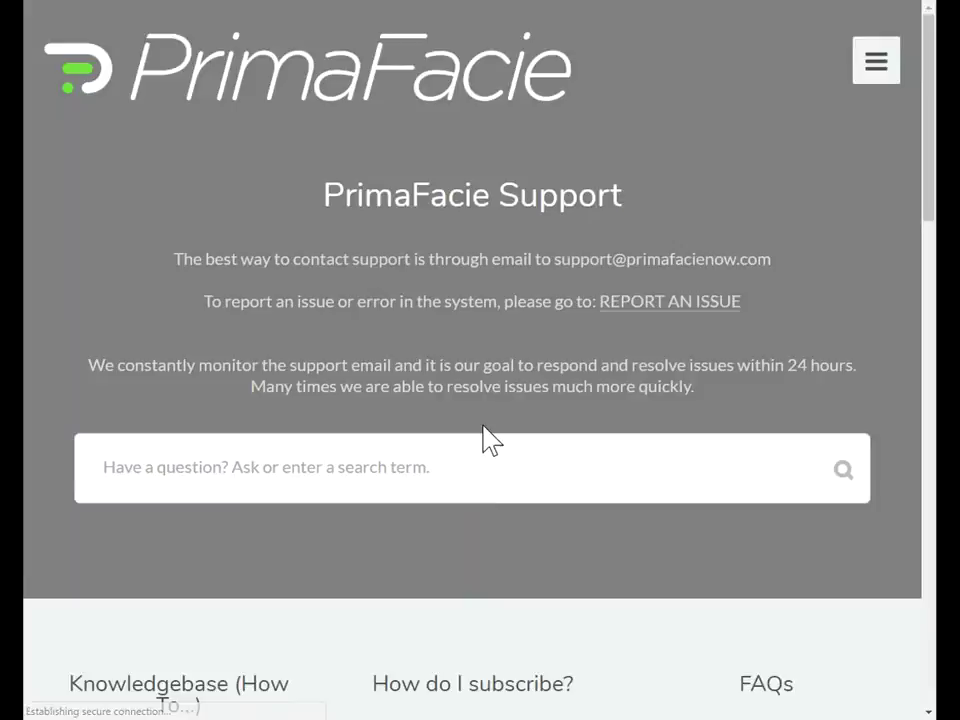
- Find the knowledgebase article 'Related Contact Or “Family Members” Tab?' and open it
scroll(484, 437, down, 5)
scroll(484, 431, down, 5)
scroll(484, 418, up, 3)
scroll(484, 418, down, 3)
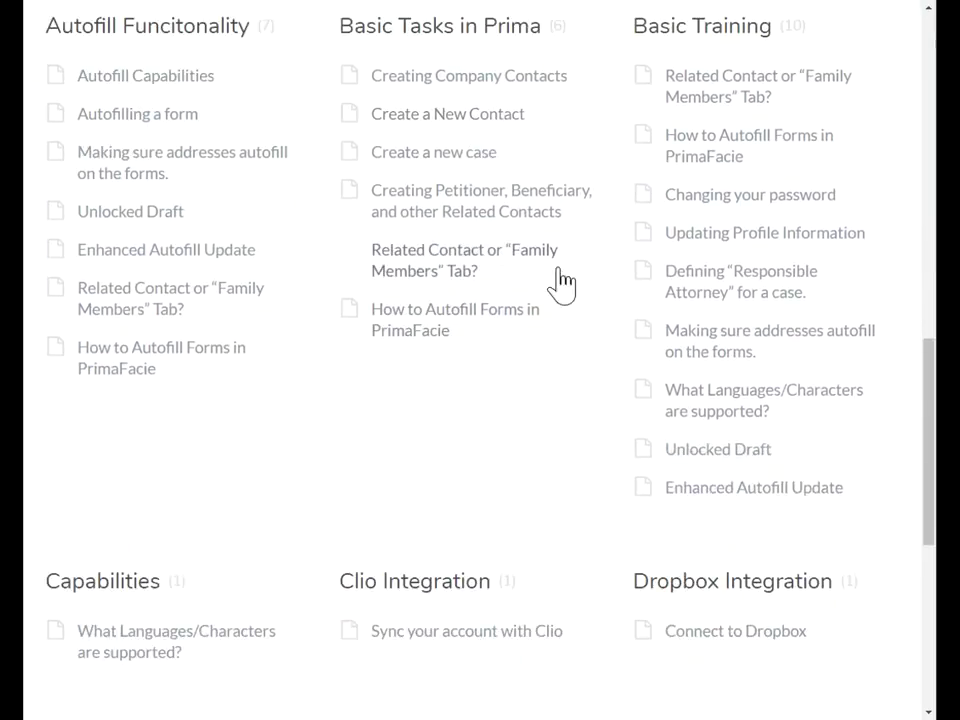
click(415, 262)
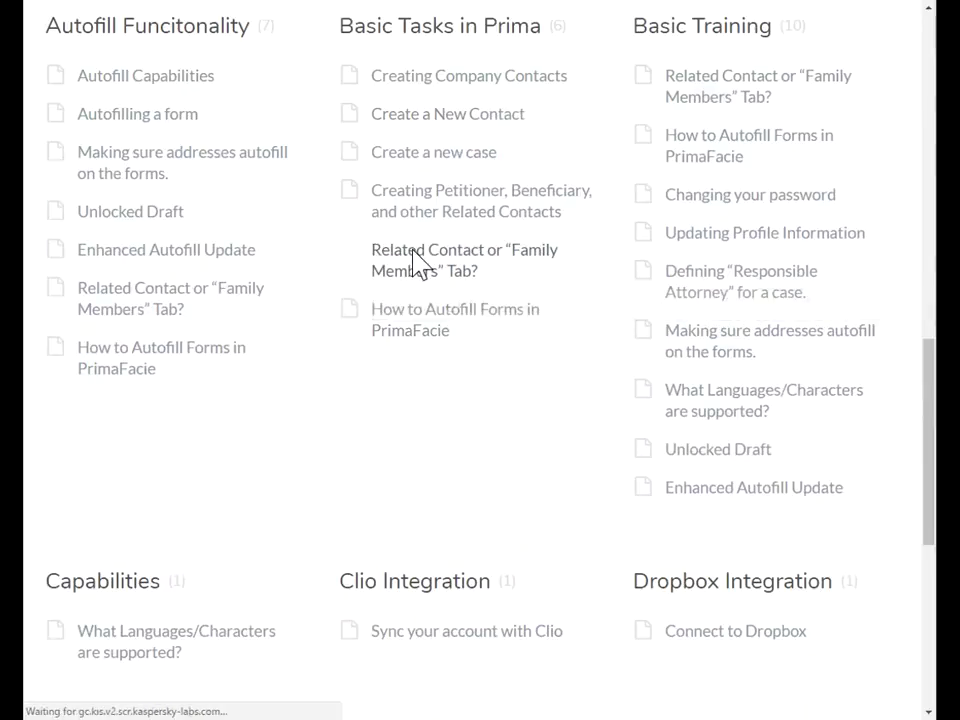
- Play the article's 5:02 video, skip ahead, and pause it at 0:10
scroll(531, 328, down, 2)
scroll(531, 330, down, 5)
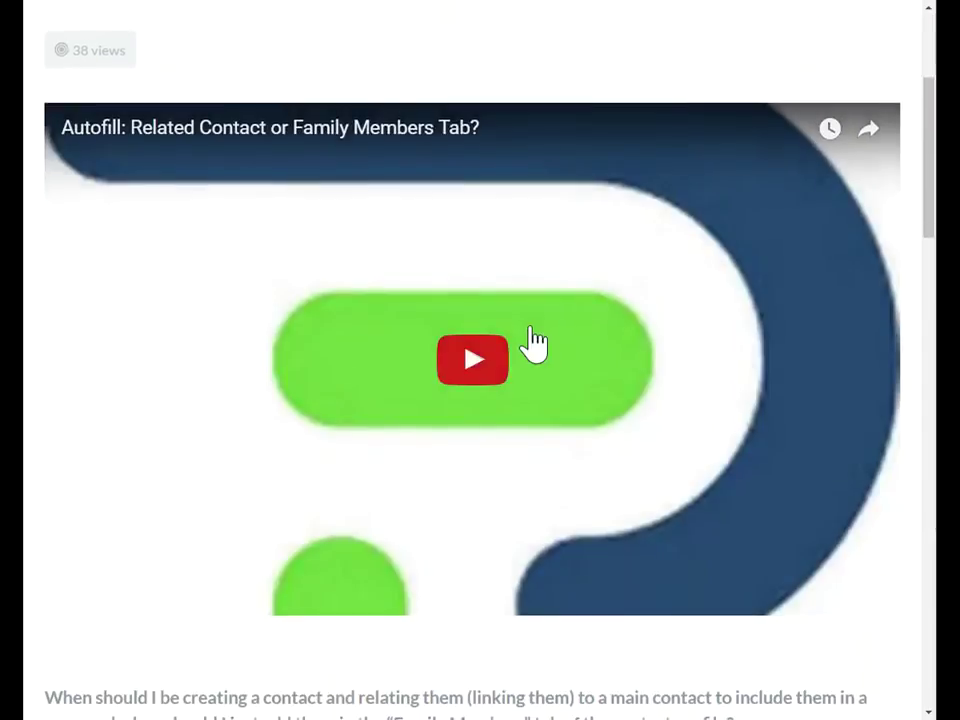
click(462, 86)
scroll(470, 213, up, 3)
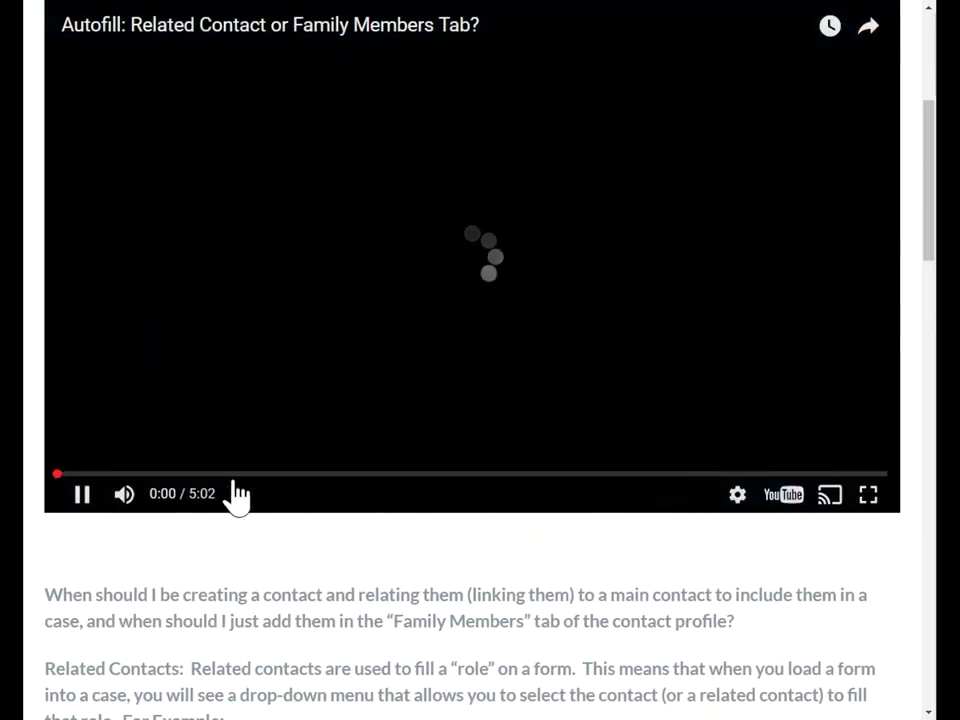
scroll(812, 135, up, 3)
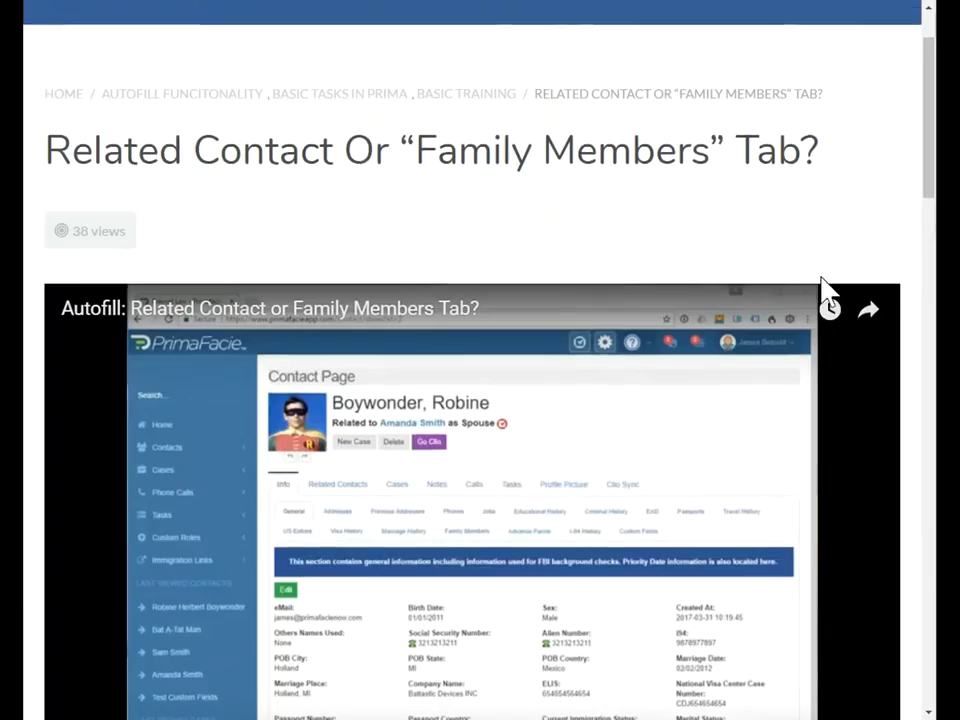
scroll(408, 383, down, 6)
click(82, 191)
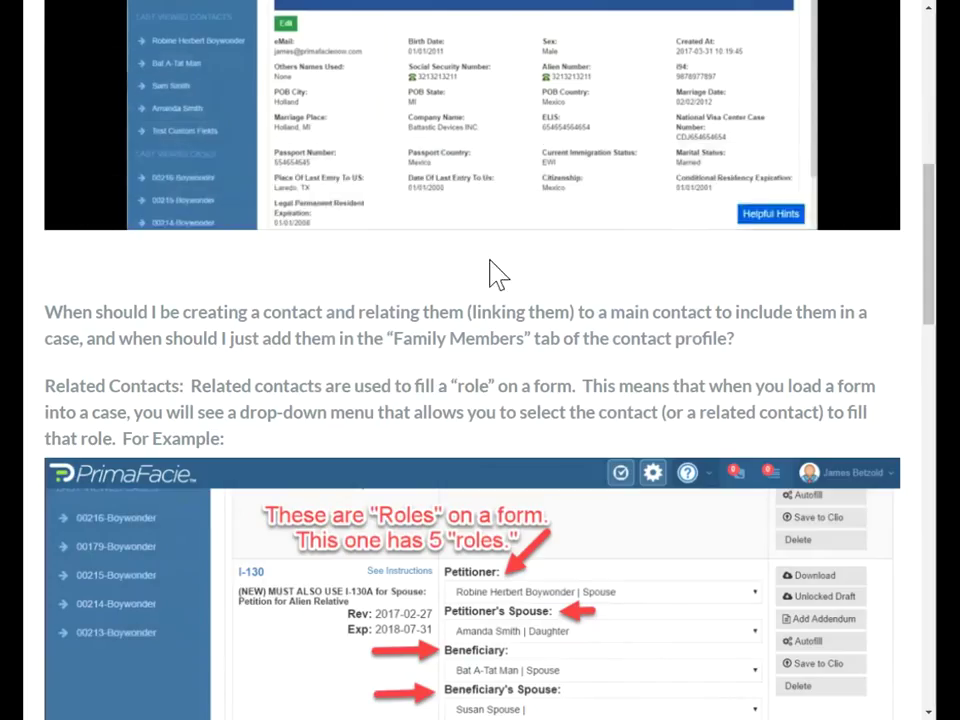
click(82, 211)
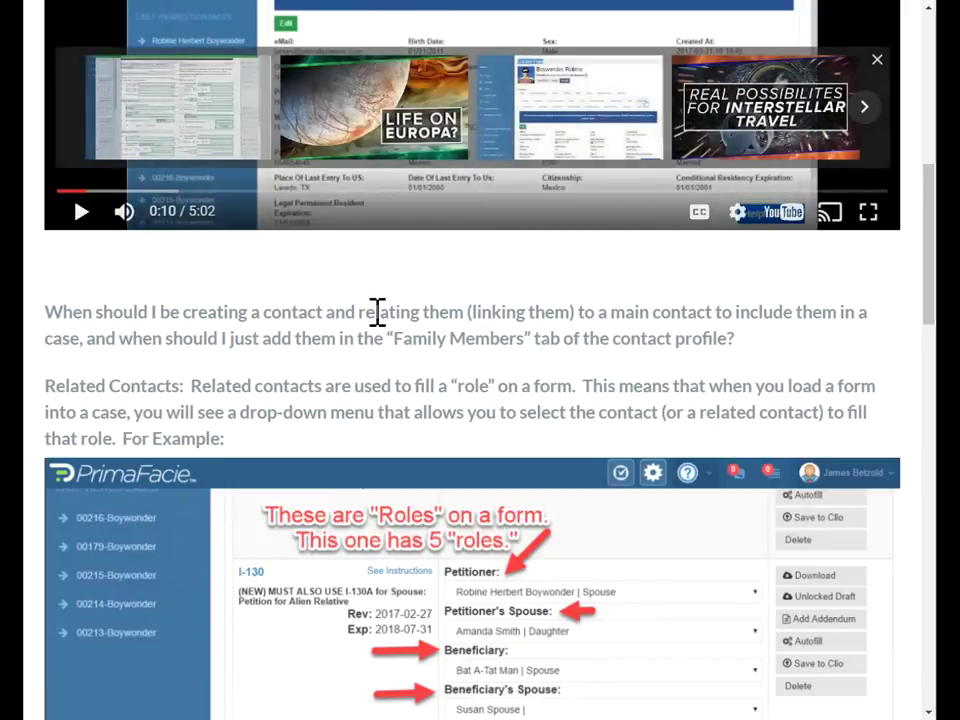
scroll(483, 255, up, 6)
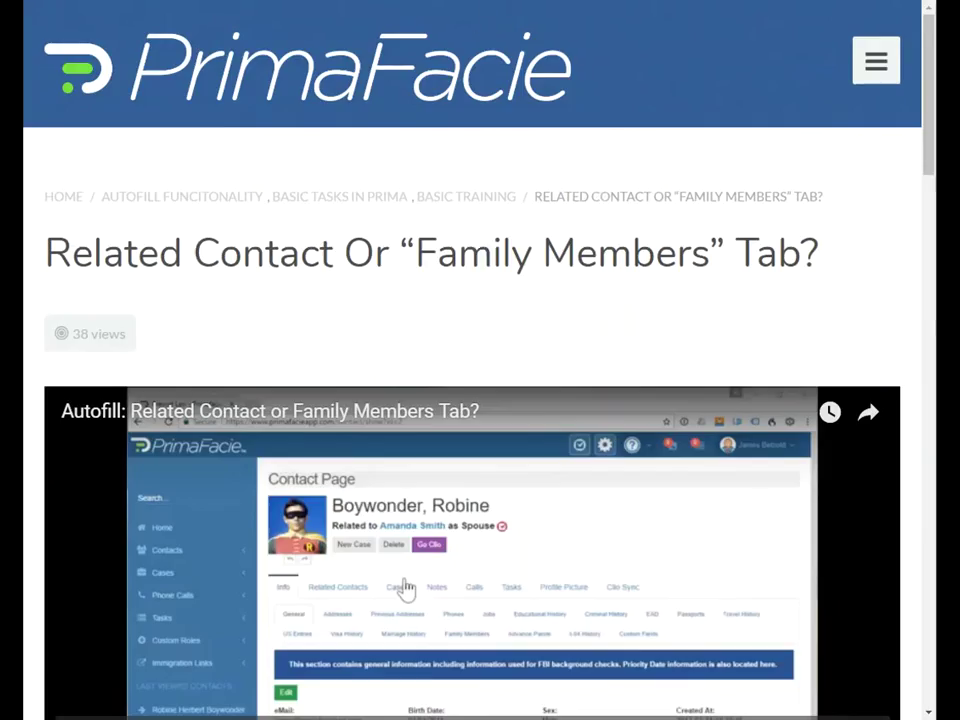